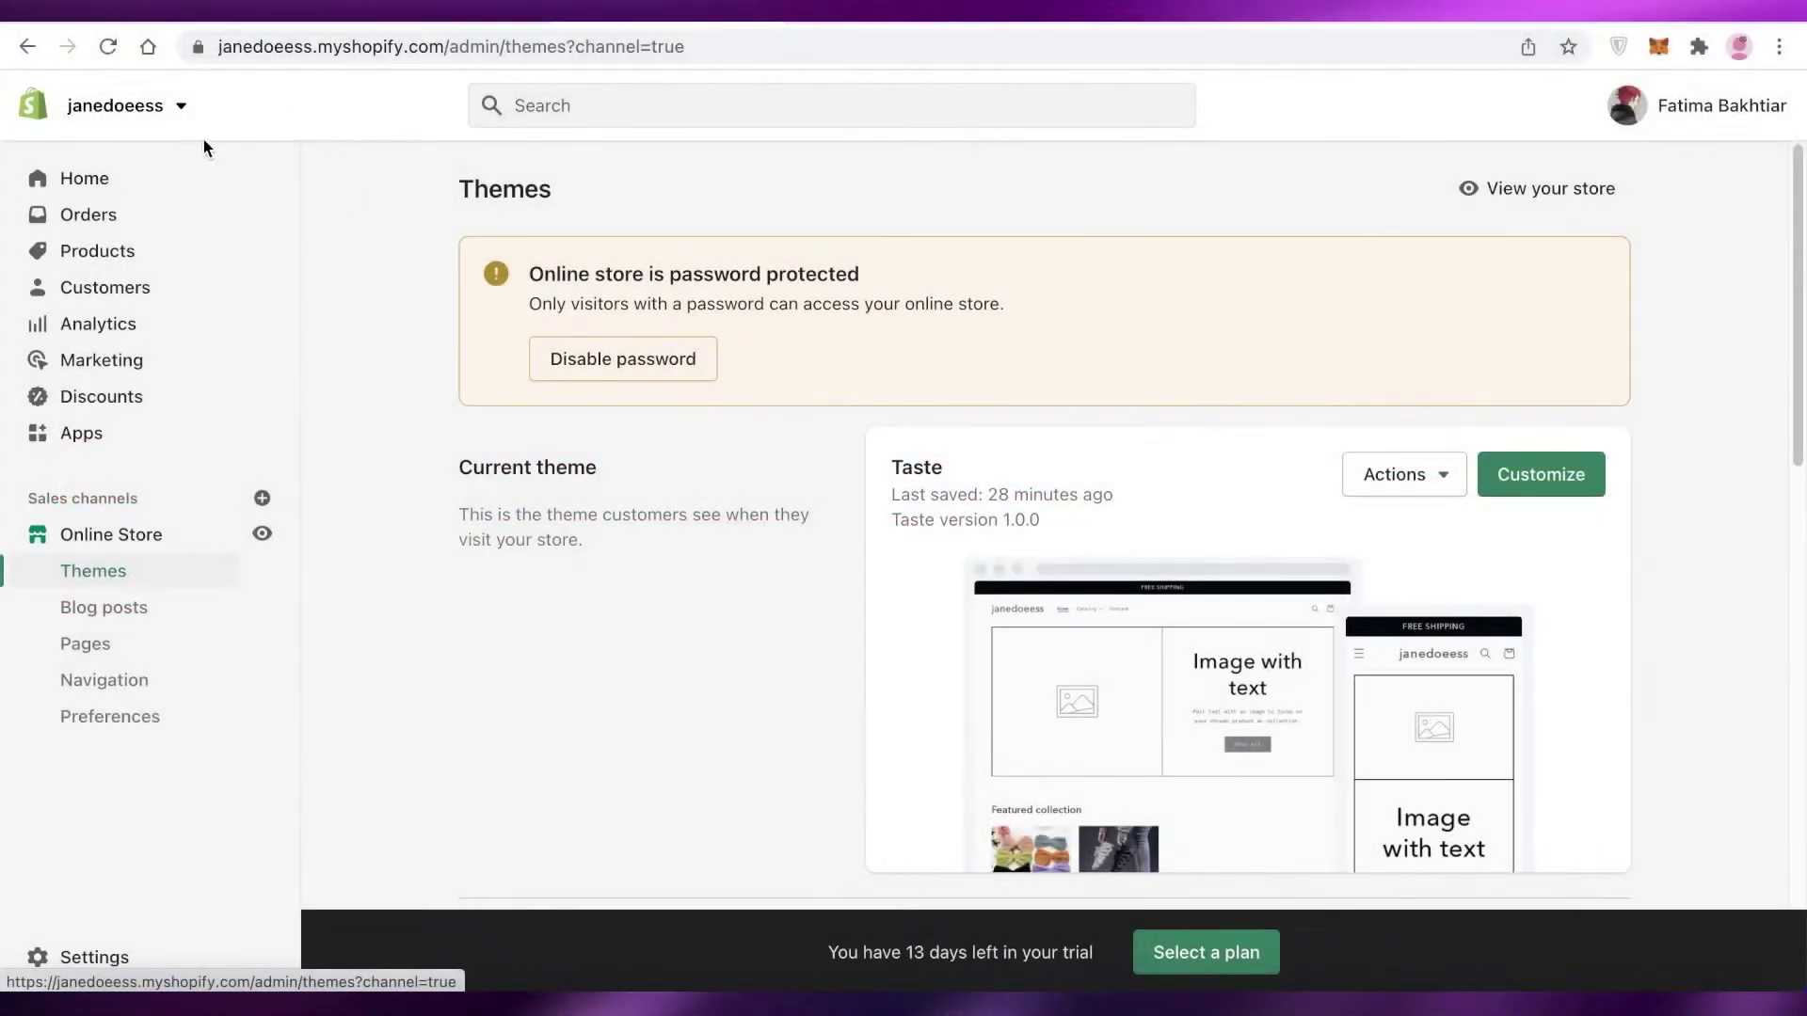
# Step: Leave the Themes page for the store's Home dashboard via the sidebar
pyautogui.click(169, 178)
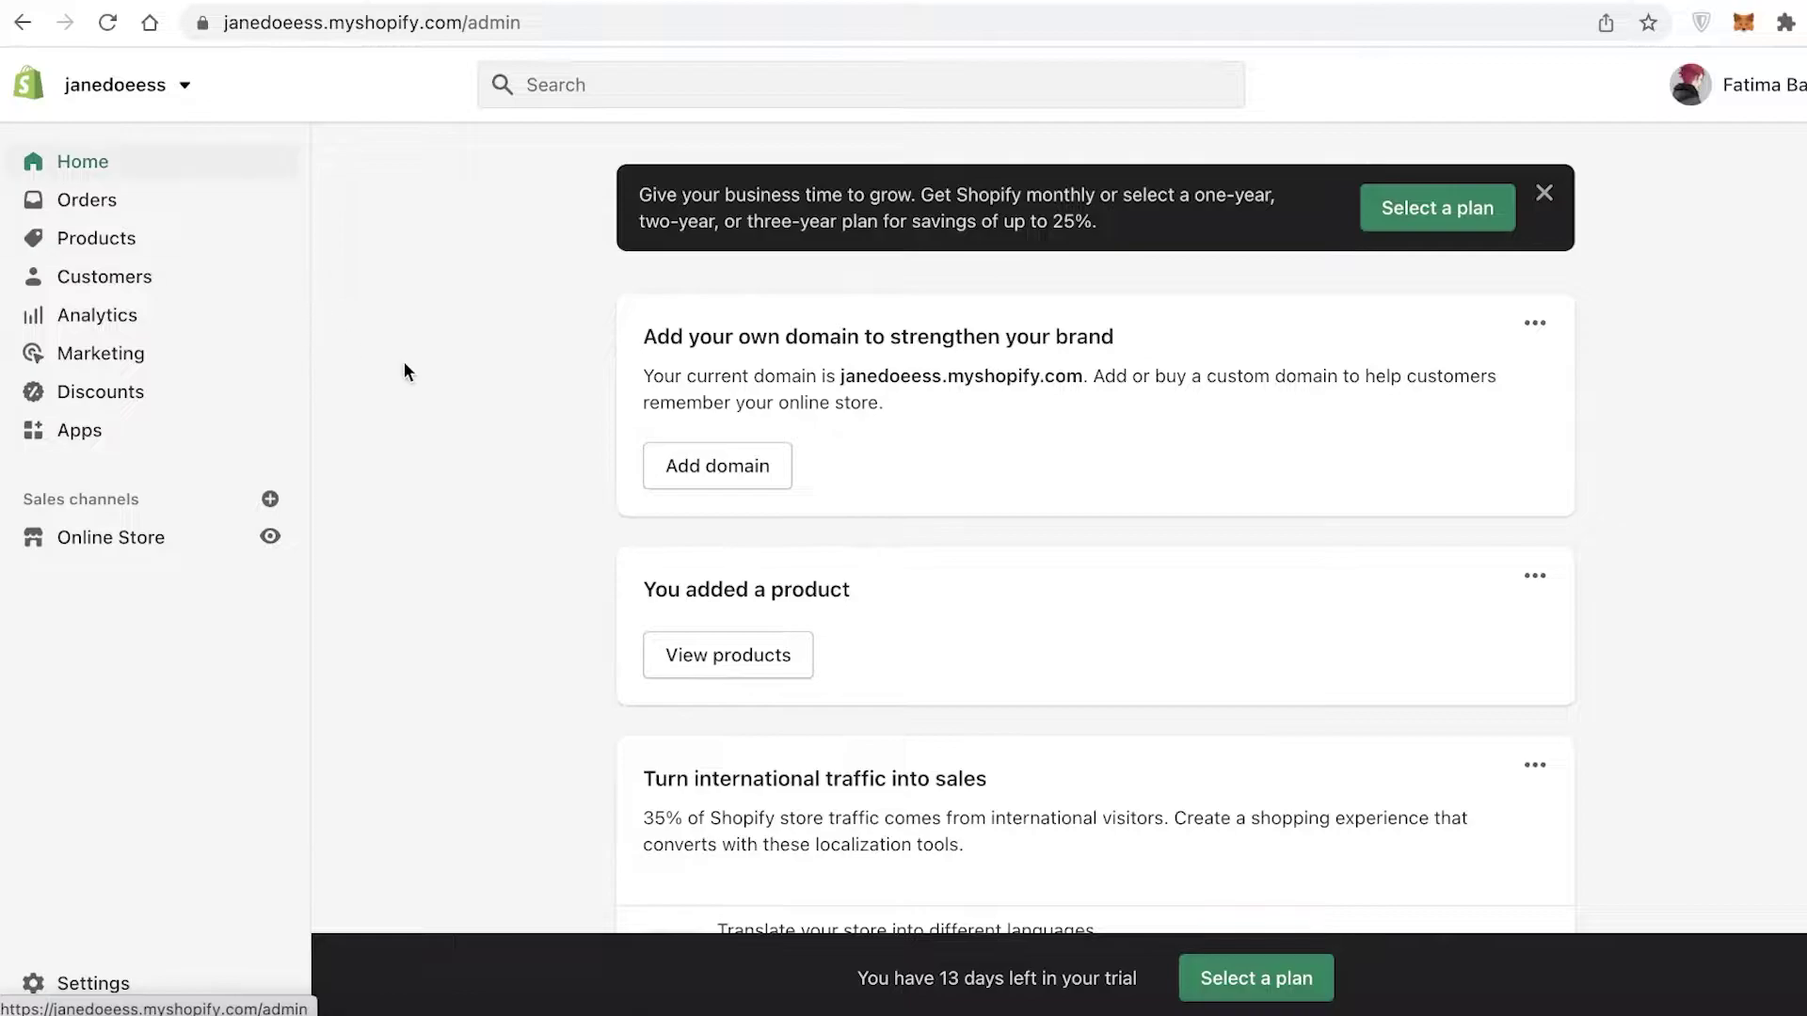
pyautogui.scroll(-1, 450, 377)
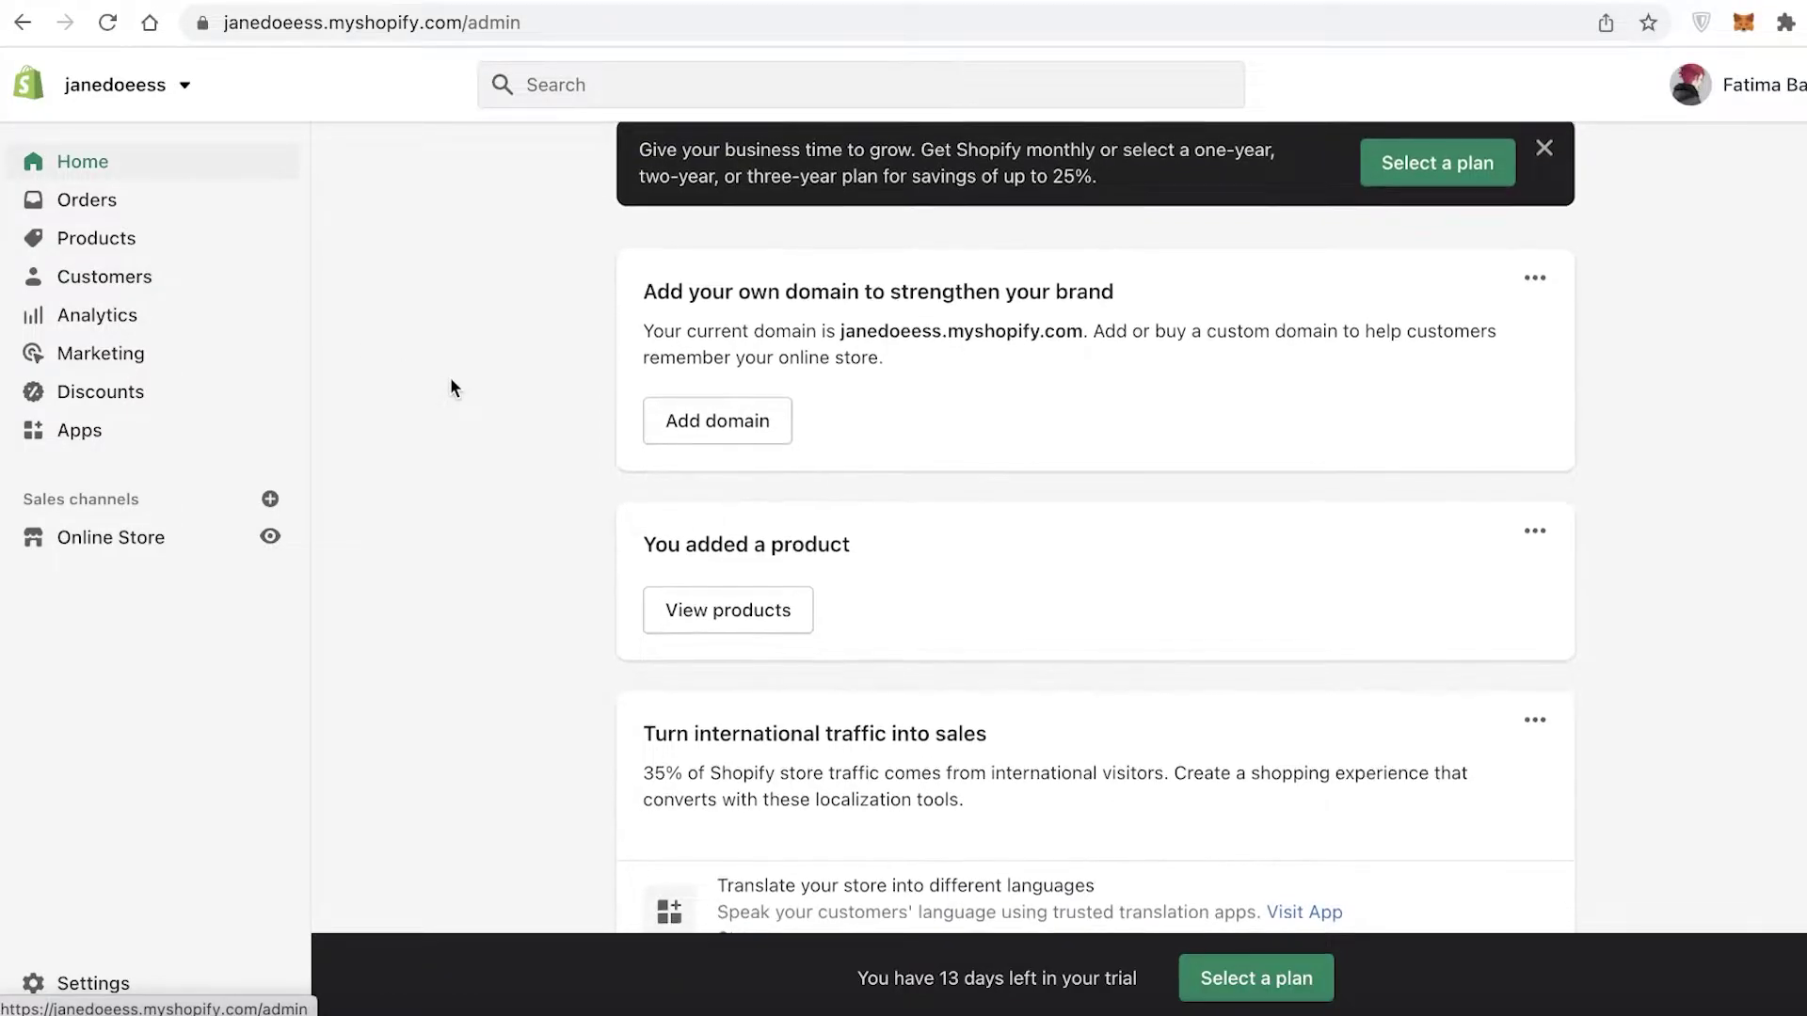
pyautogui.scroll(-1, 450, 386)
pyautogui.scroll(2, 450, 386)
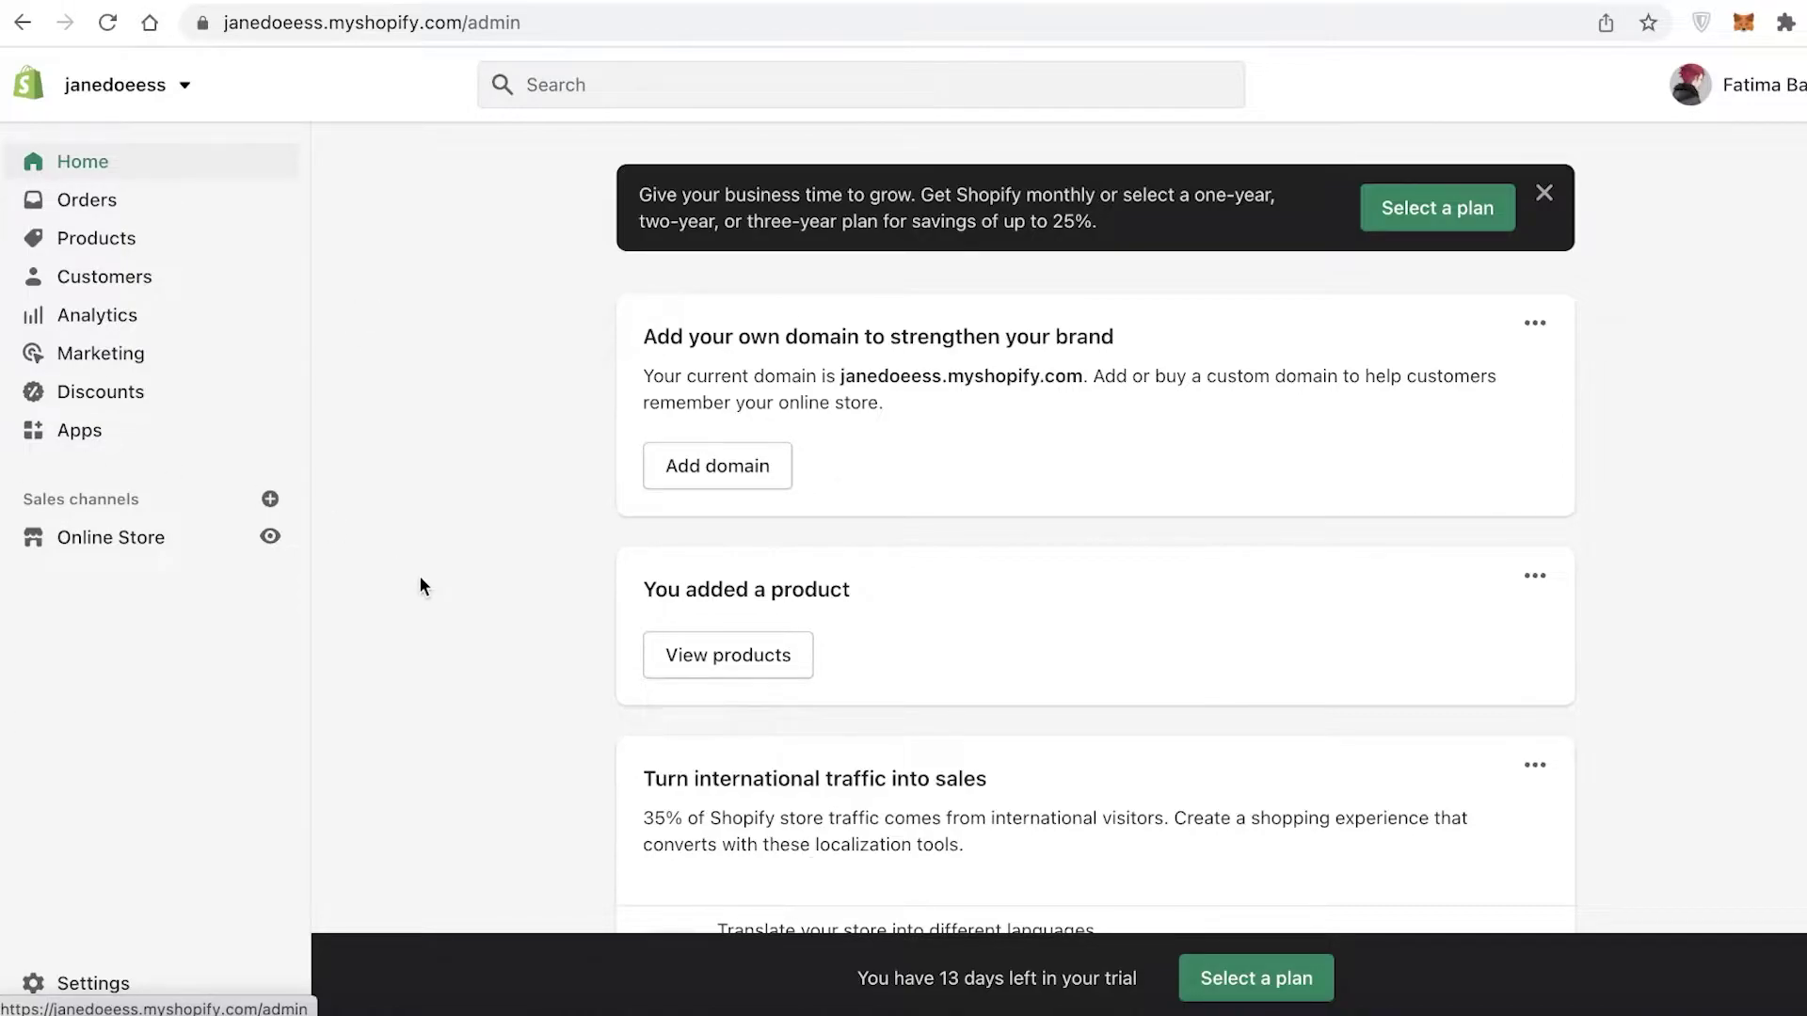
# Step: Go to Online Store > Themes and look over the current Taste theme's options
pyautogui.click(42, 537)
pyautogui.click(9, 161)
pyautogui.click(141, 548)
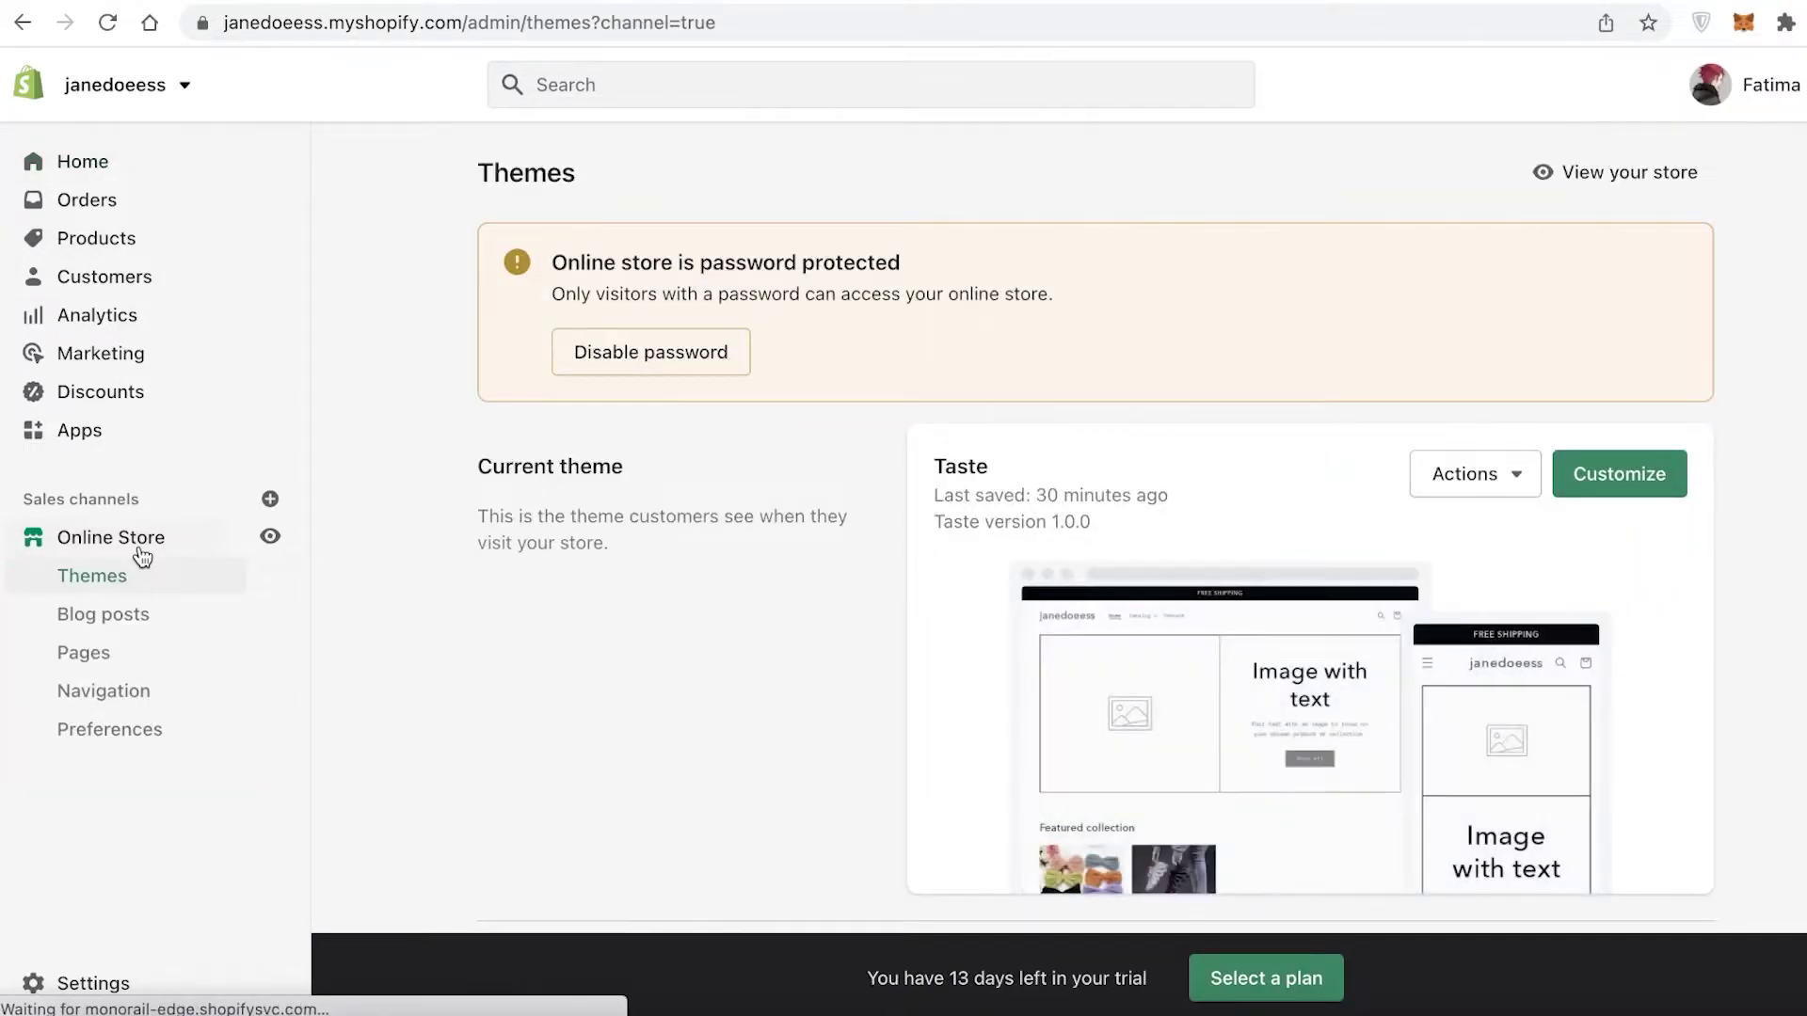
pyautogui.click(1481, 489)
pyautogui.scroll(-1, 1478, 491)
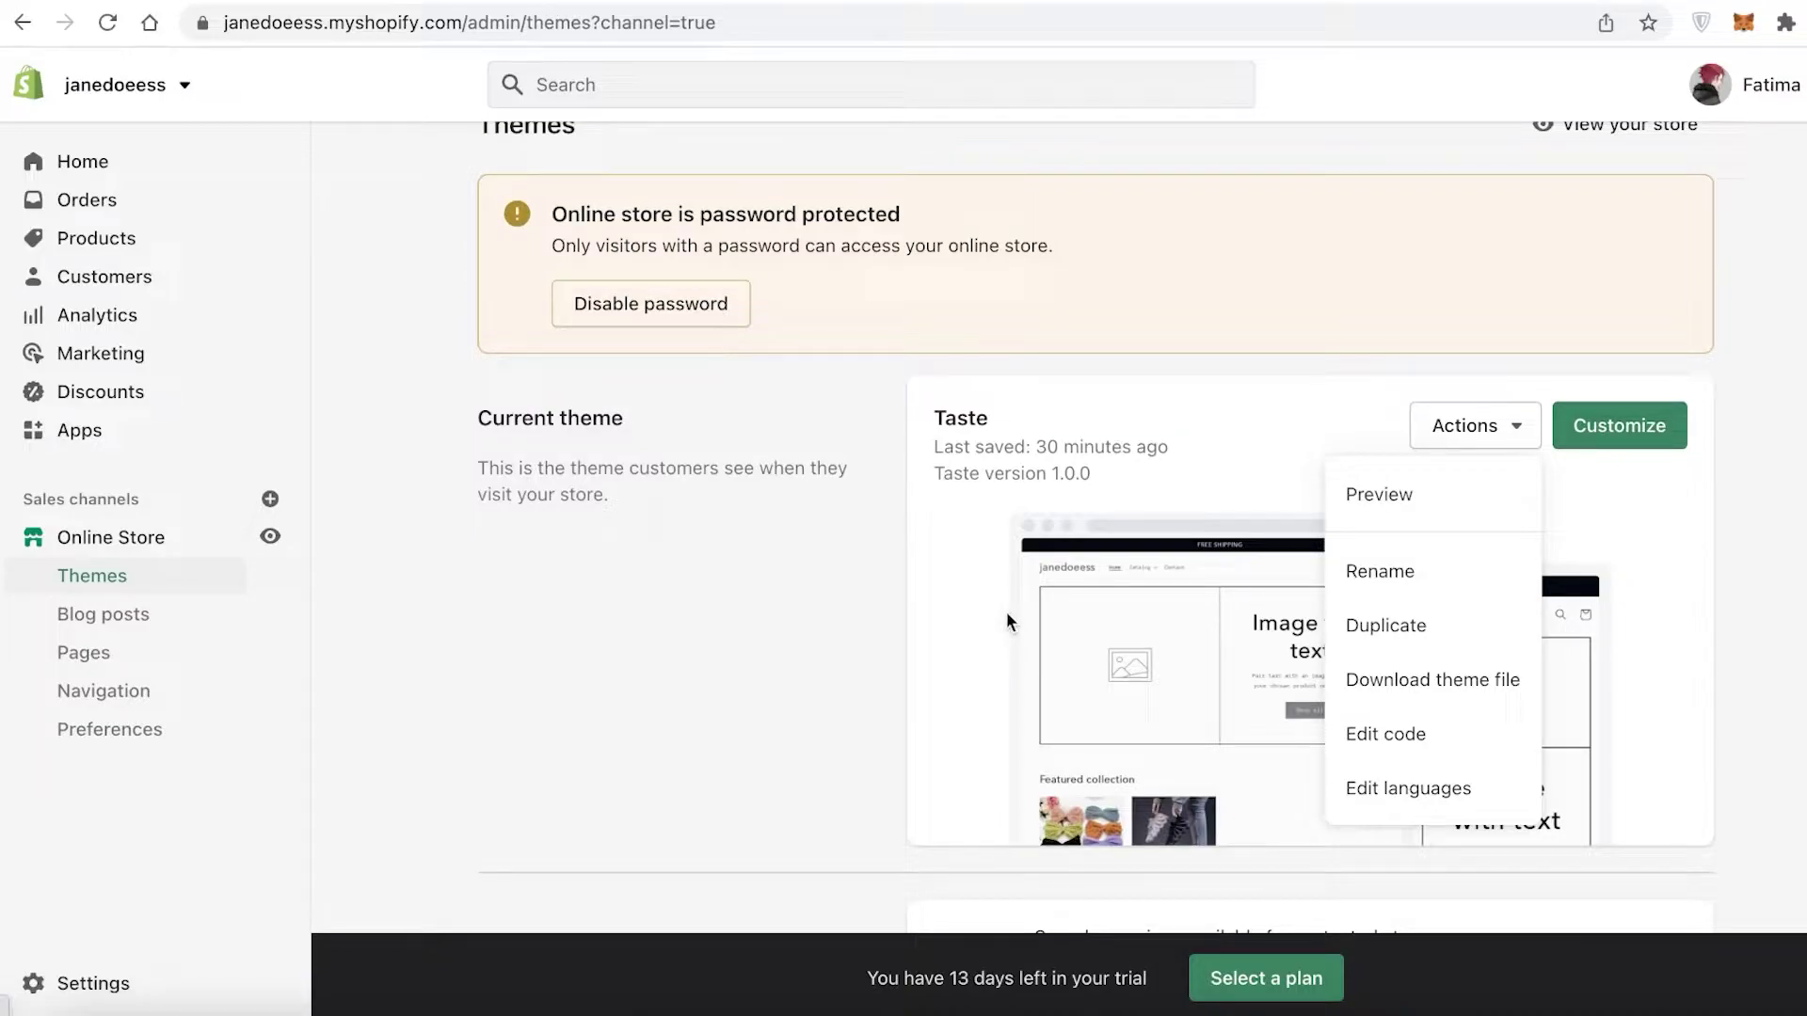
pyautogui.click(1393, 623)
# Step: Open the Taste theme's code for editing from its Actions menu
pyautogui.scroll(-10, 1016, 616)
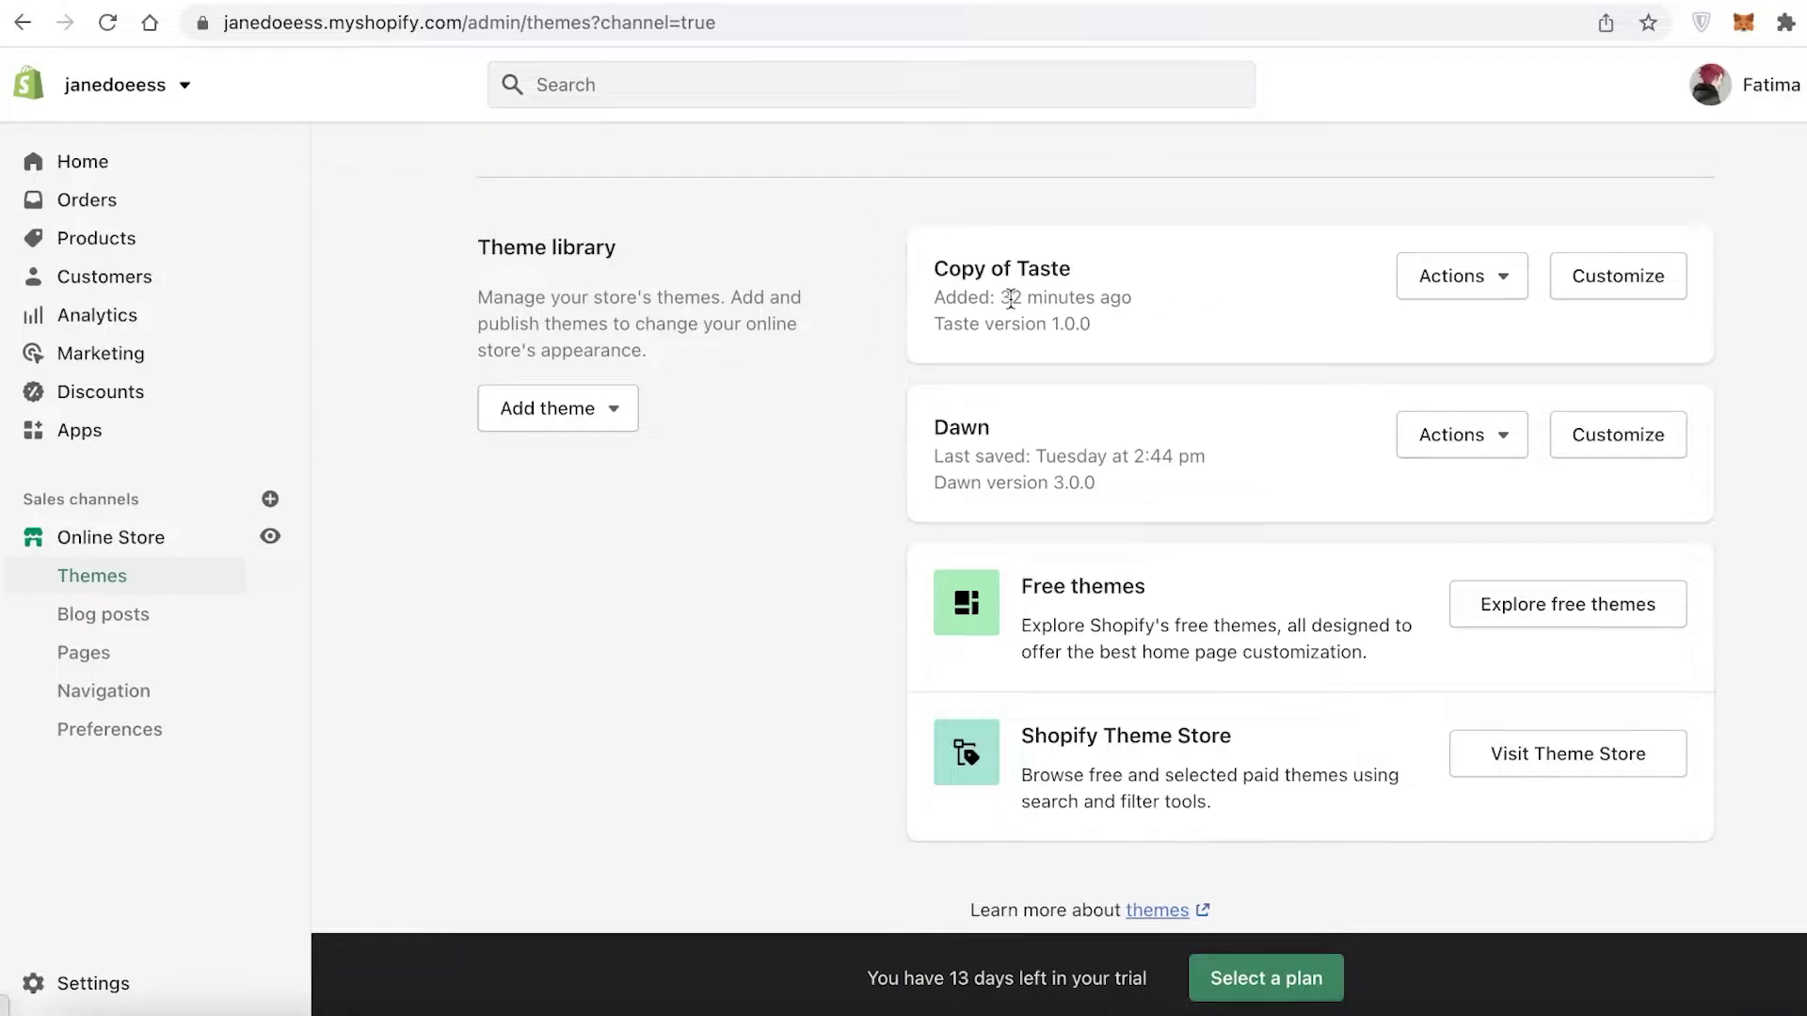
pyautogui.scroll(4, 1016, 311)
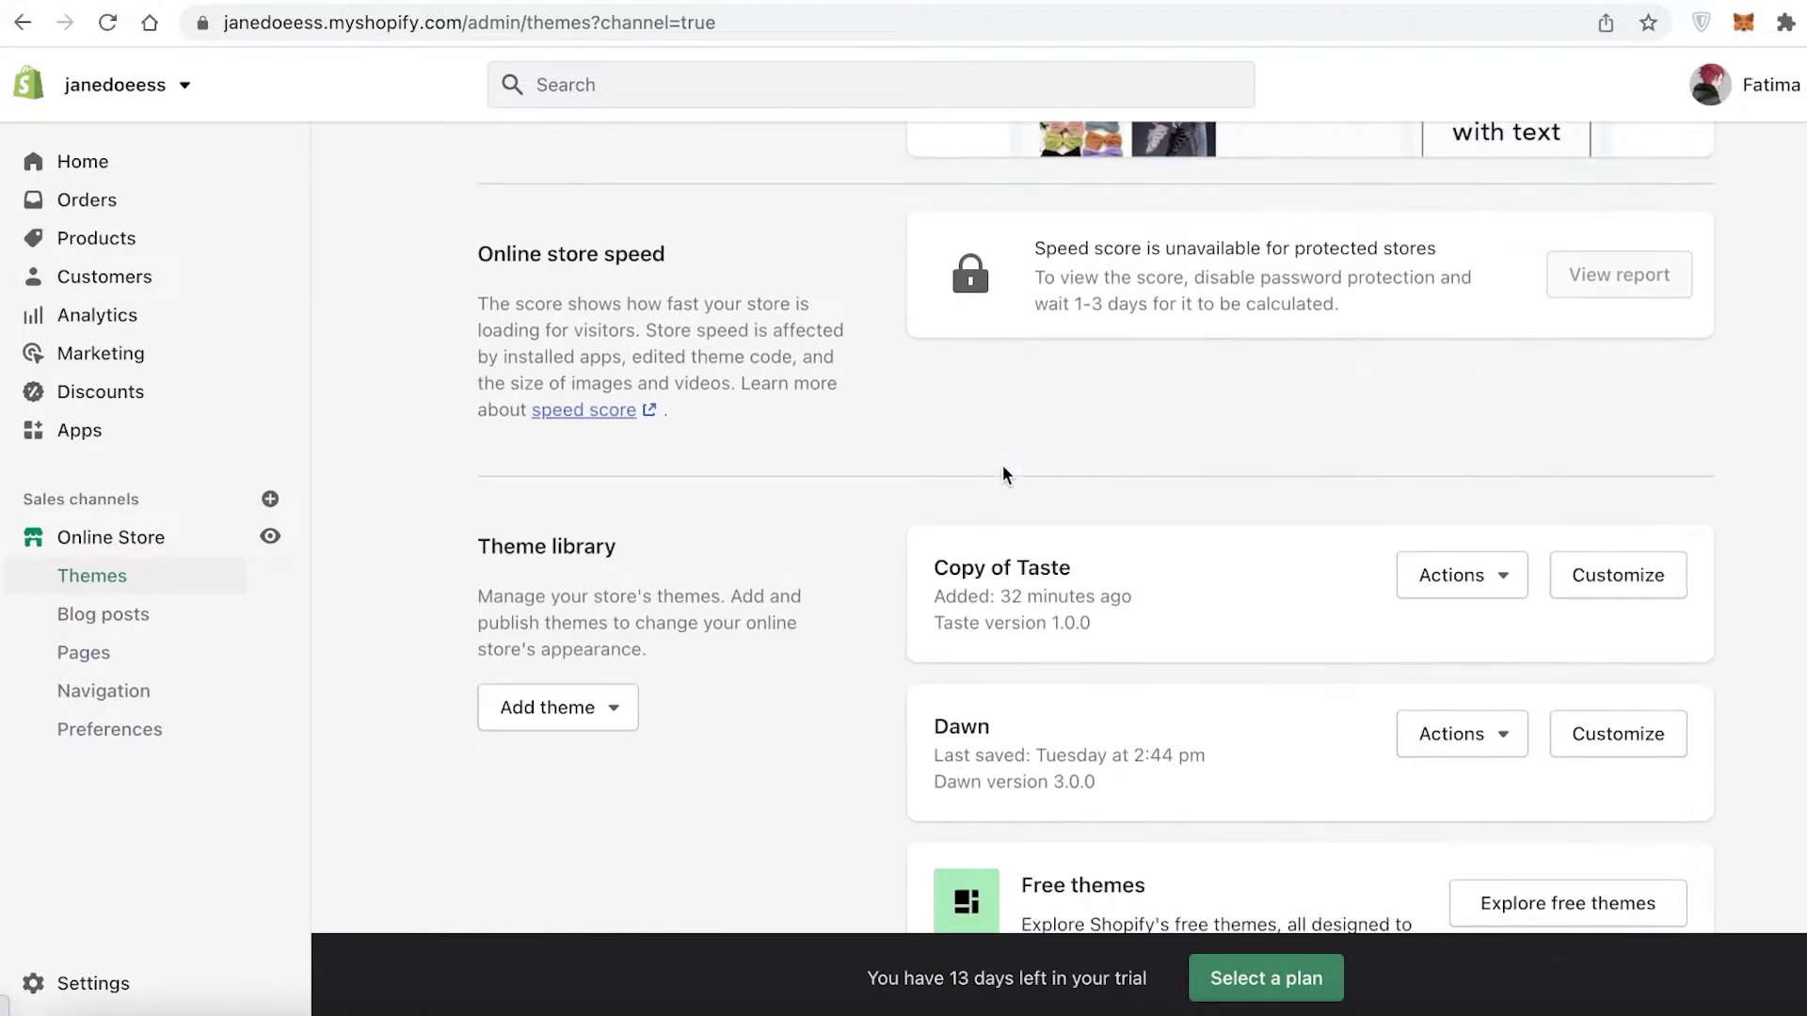
pyautogui.scroll(10, 986, 454)
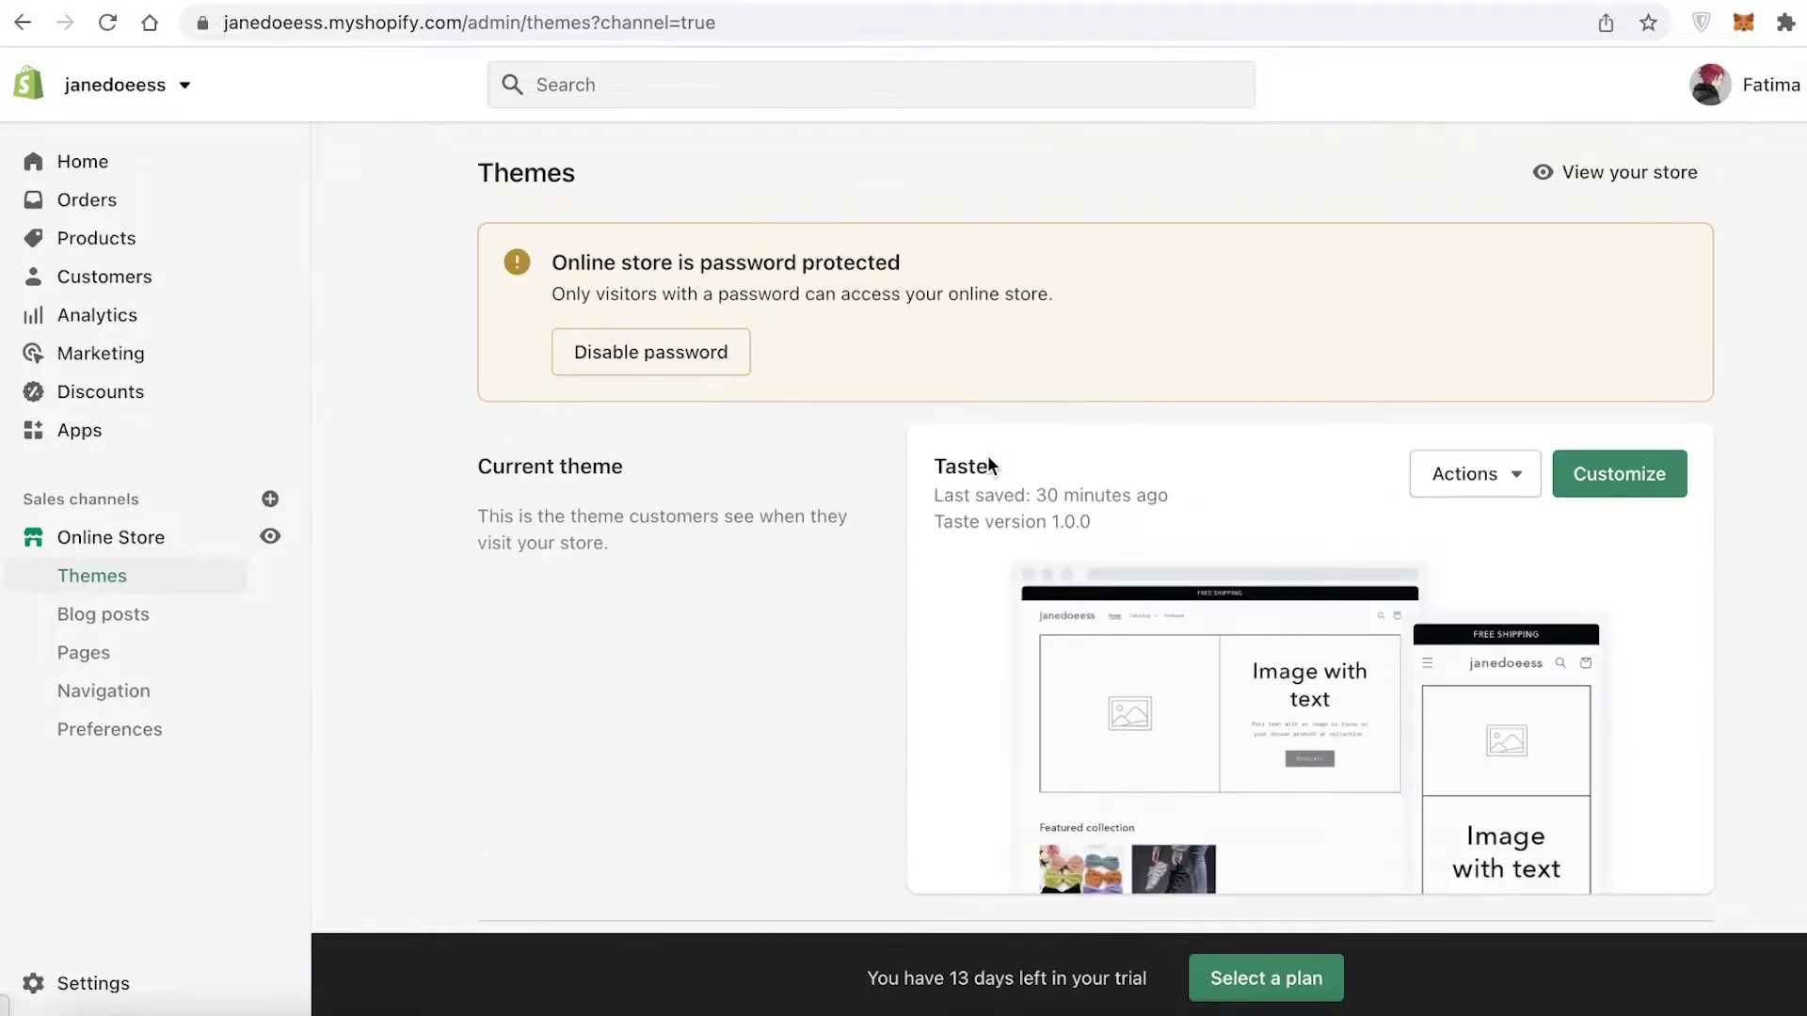
pyautogui.scroll(-8, 997, 467)
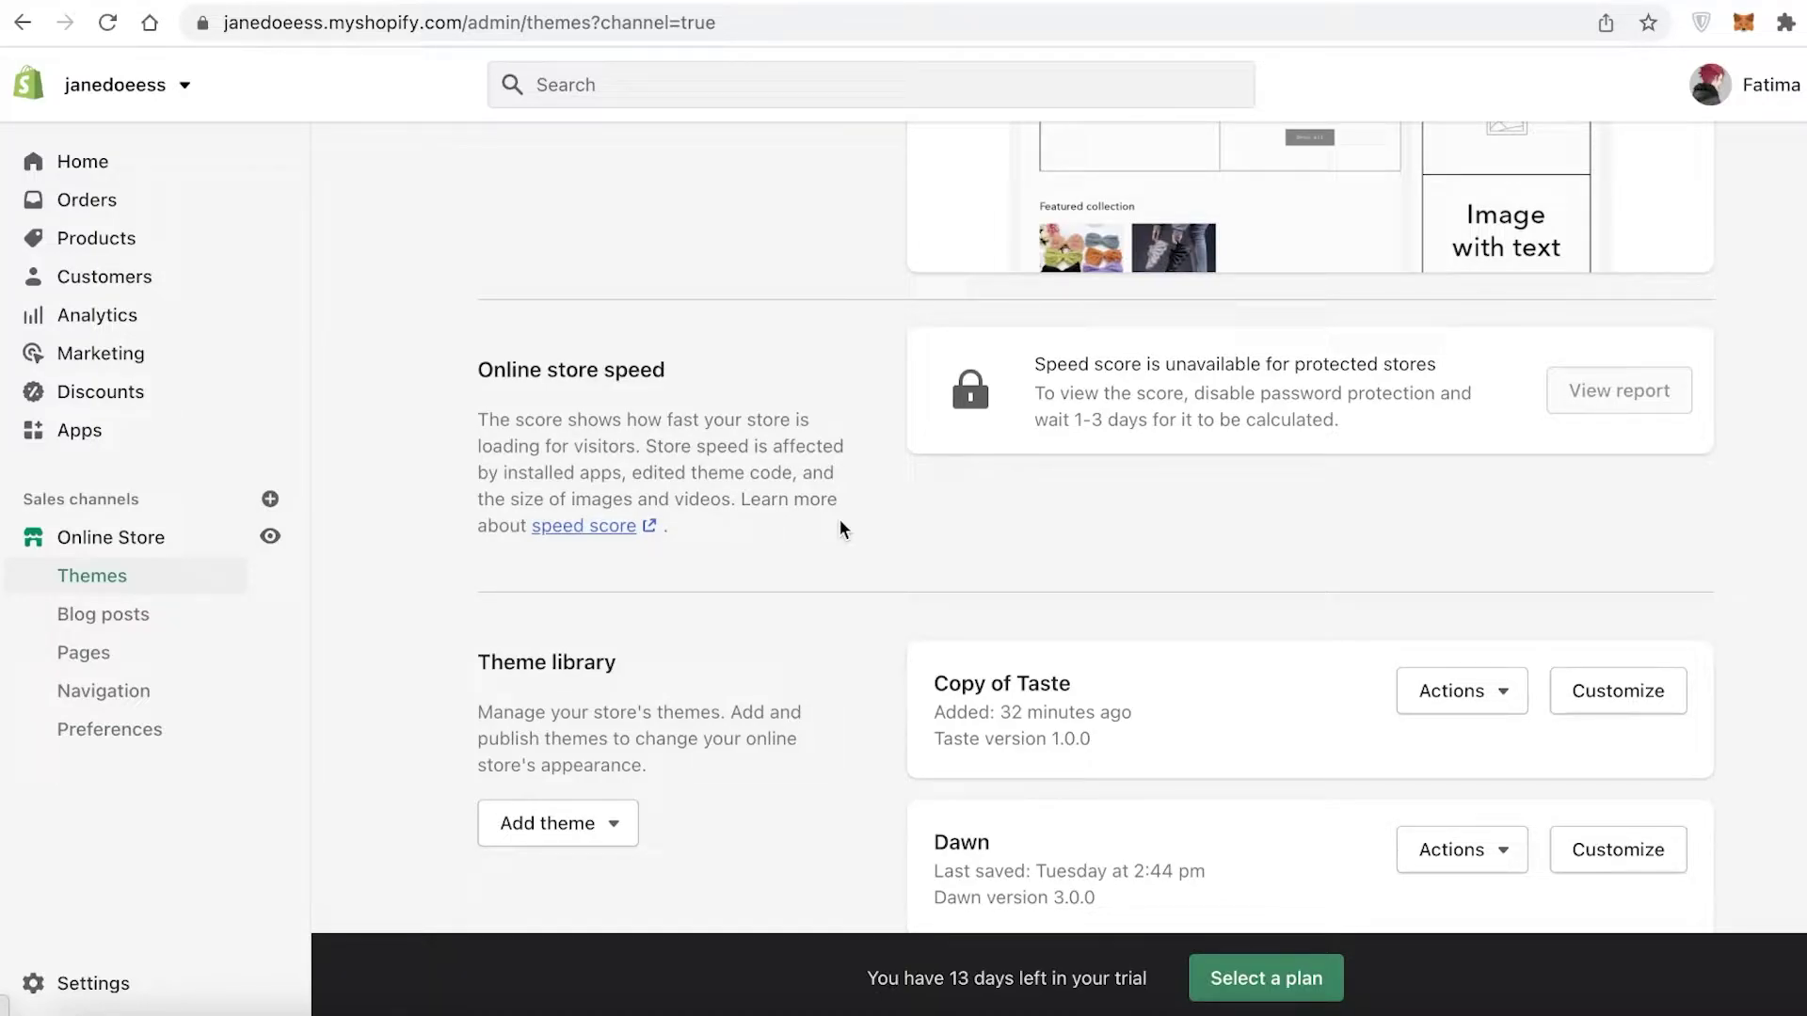
pyautogui.scroll(3, 841, 522)
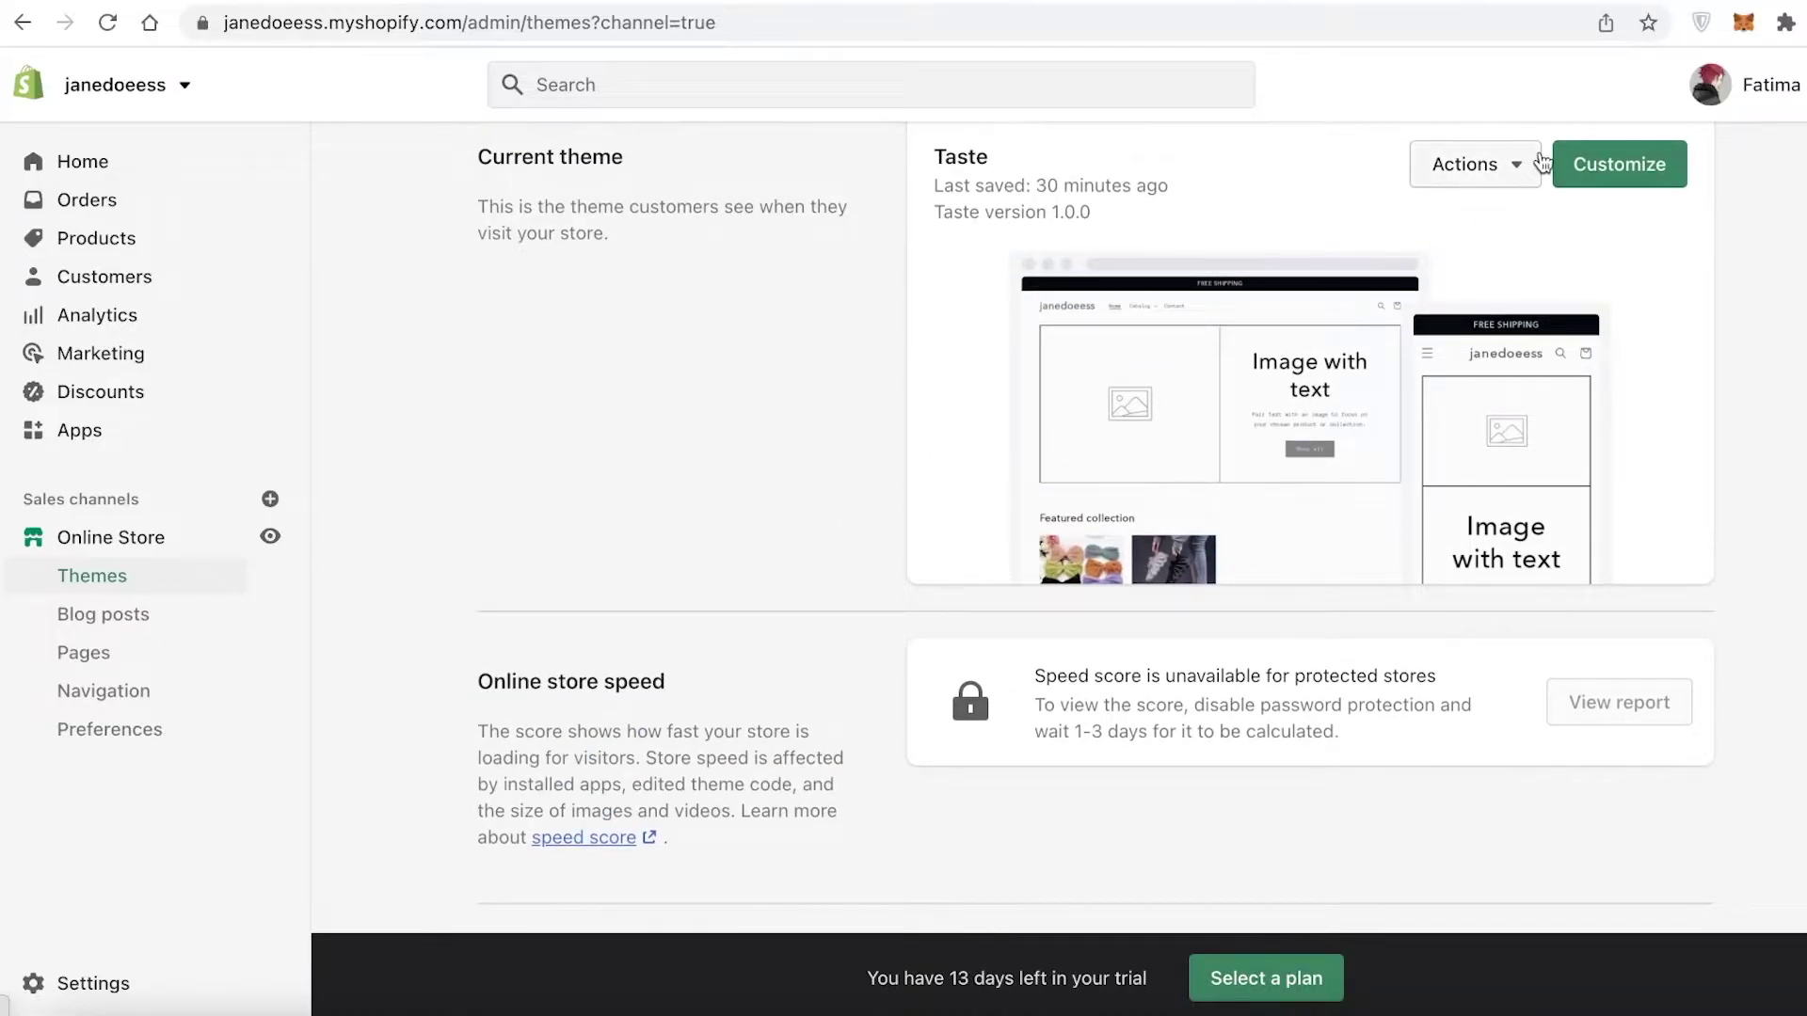
pyautogui.click(1504, 168)
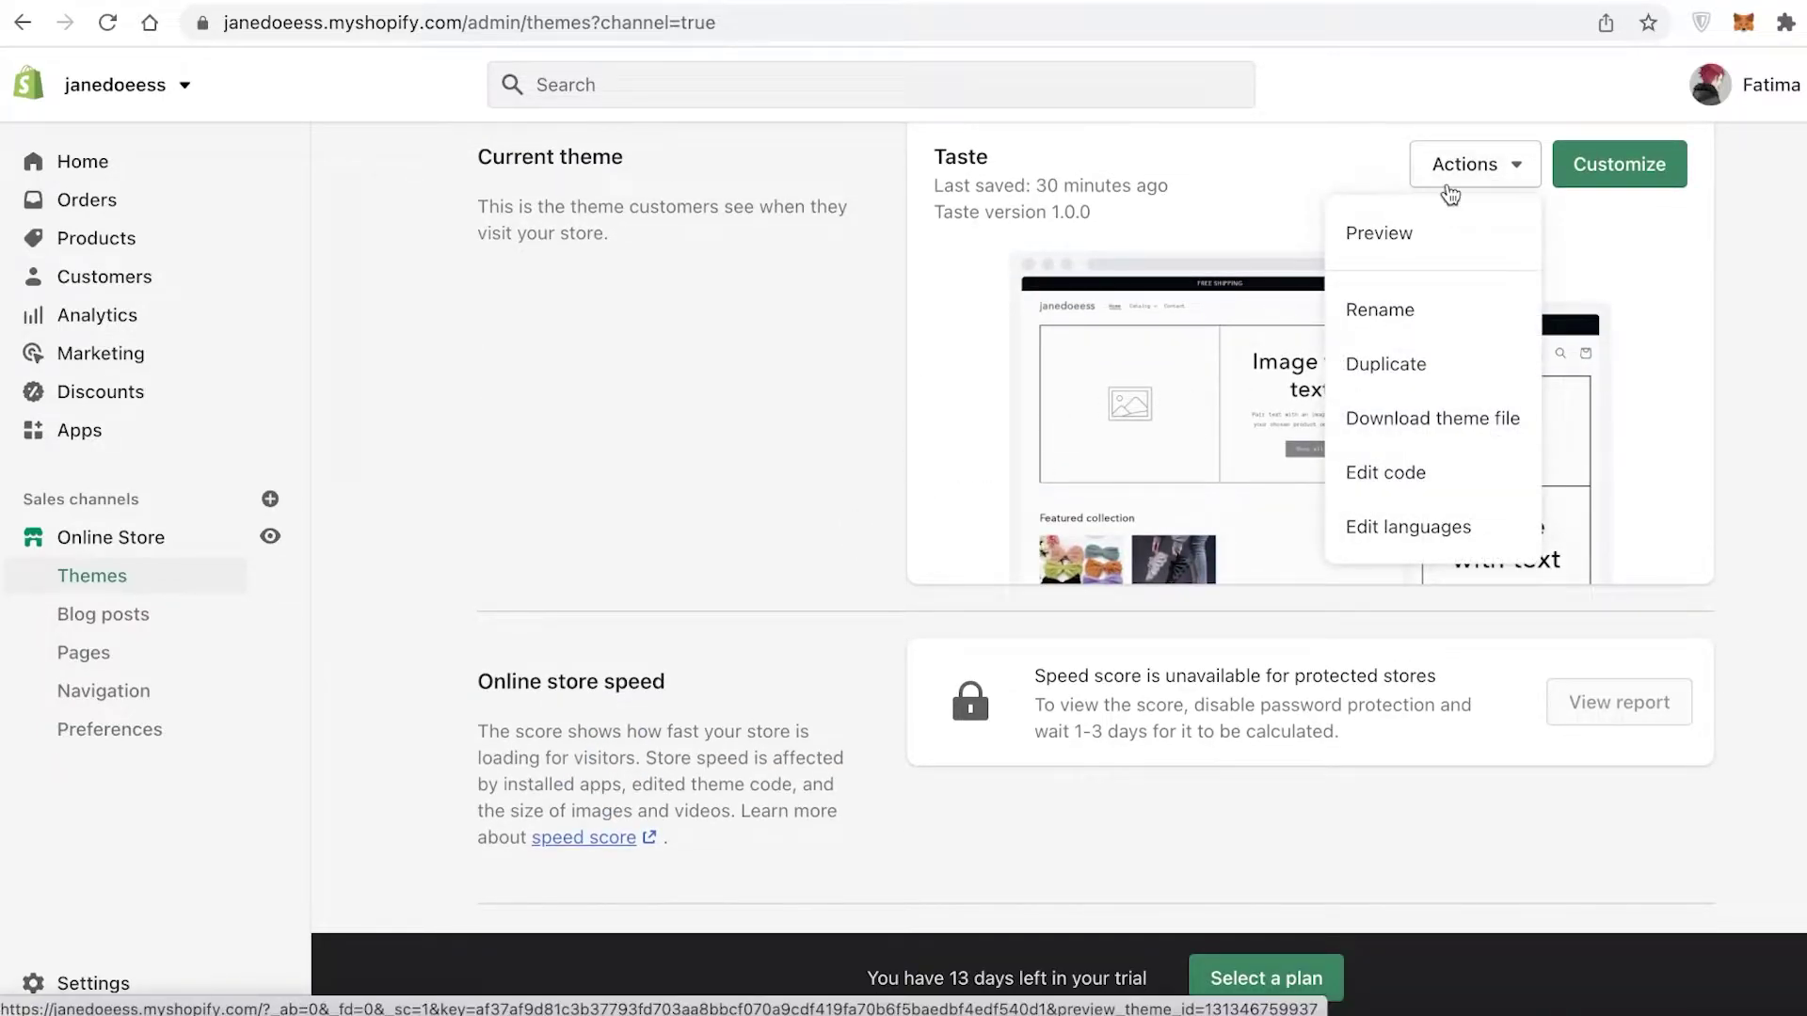
pyautogui.click(1409, 473)
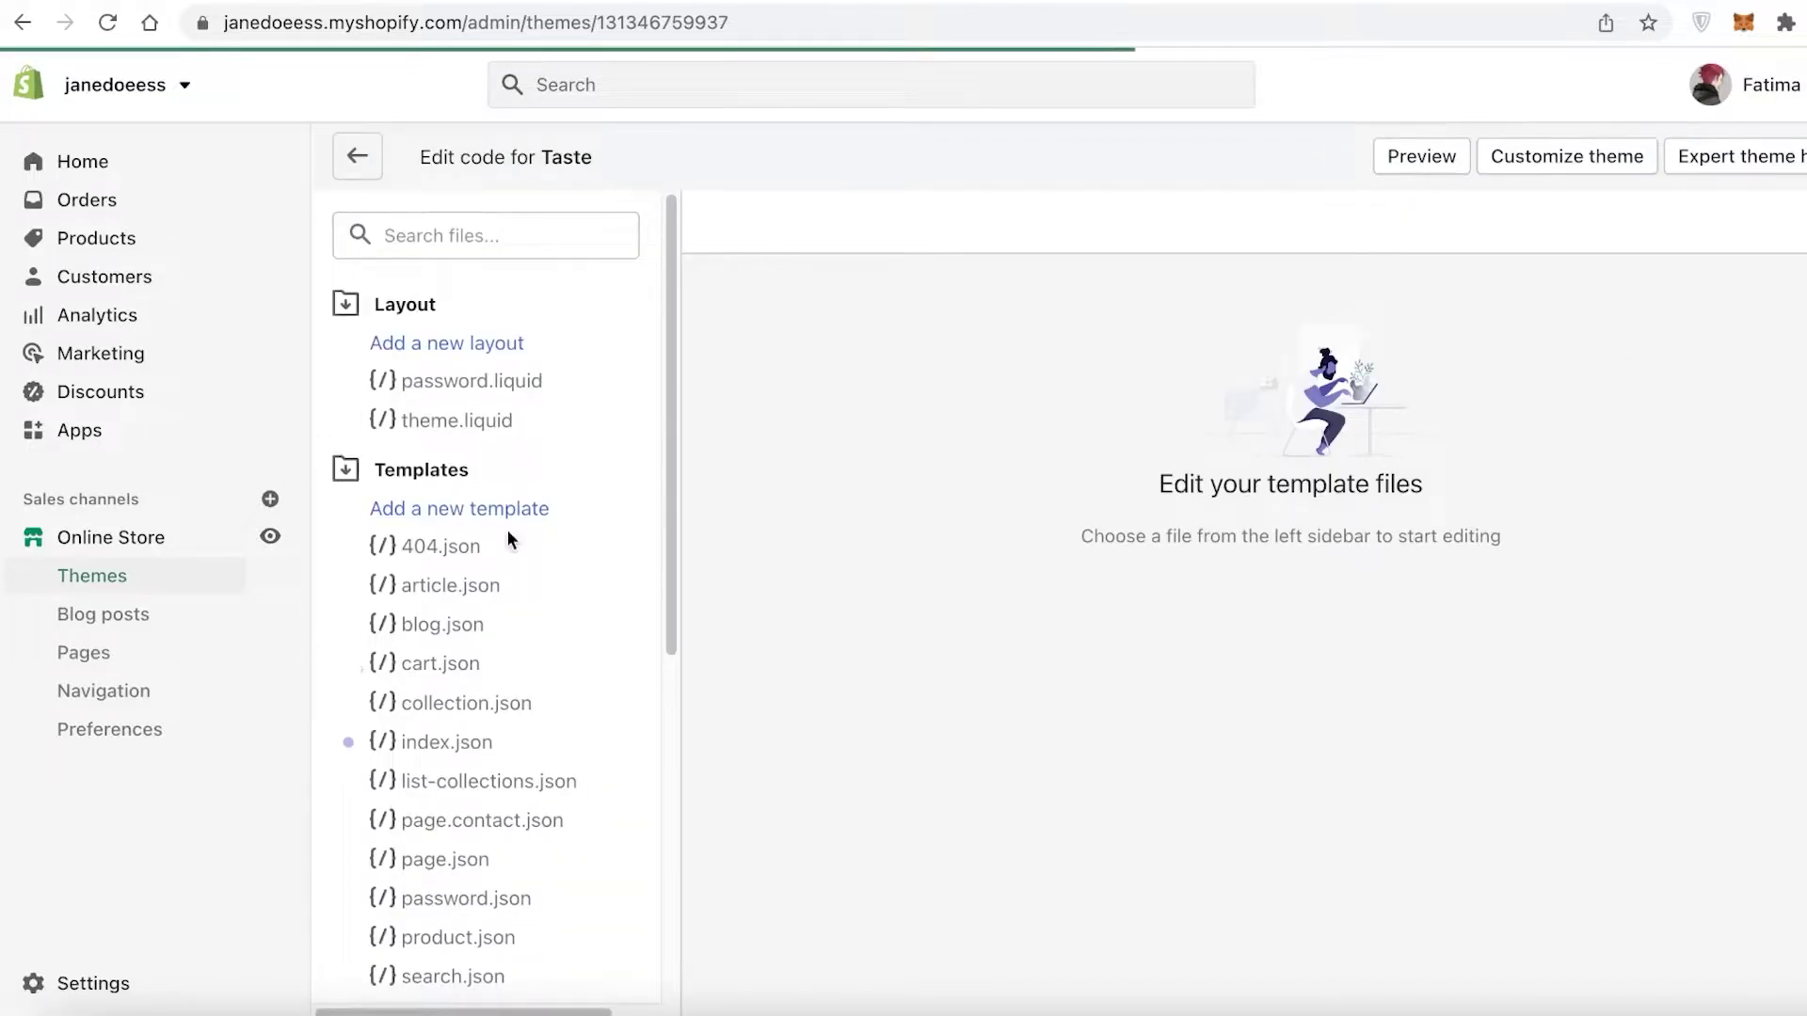
# Step: Collapse the Templates and Layout folders in the code editor's file list
pyautogui.scroll(-6, 524, 646)
pyautogui.scroll(7, 339, 377)
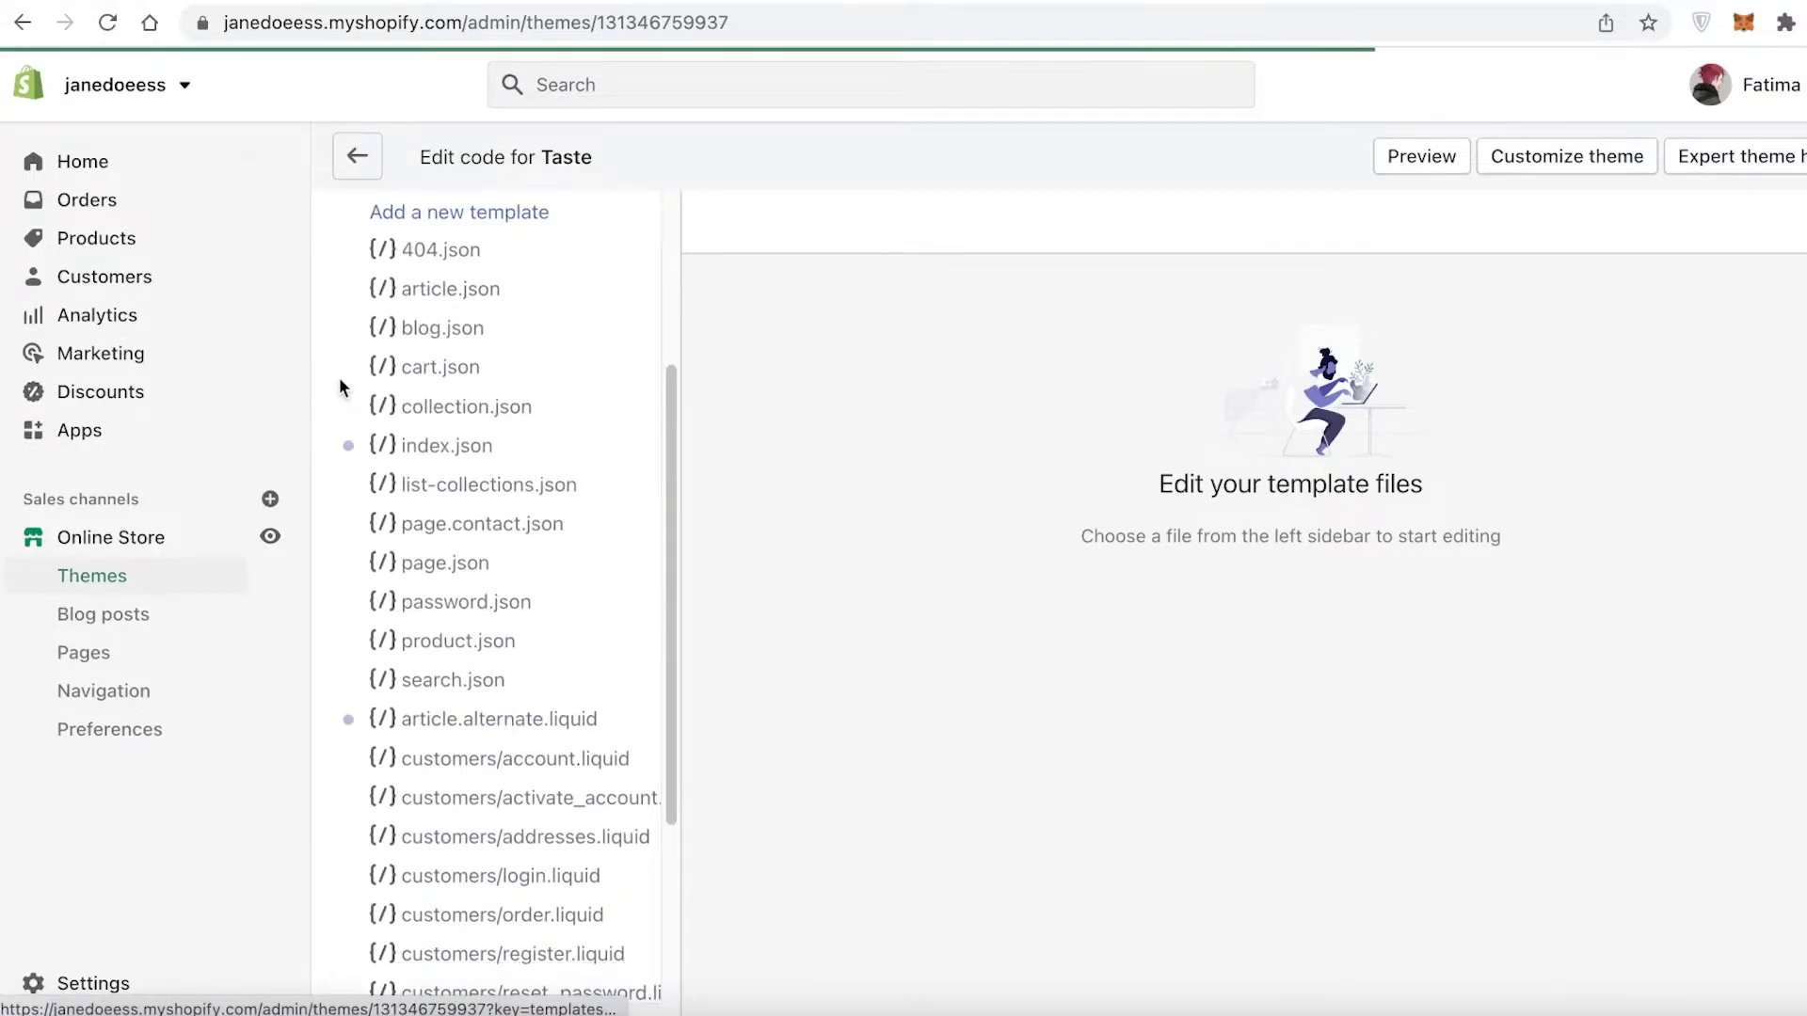
pyautogui.click(346, 470)
pyautogui.click(351, 304)
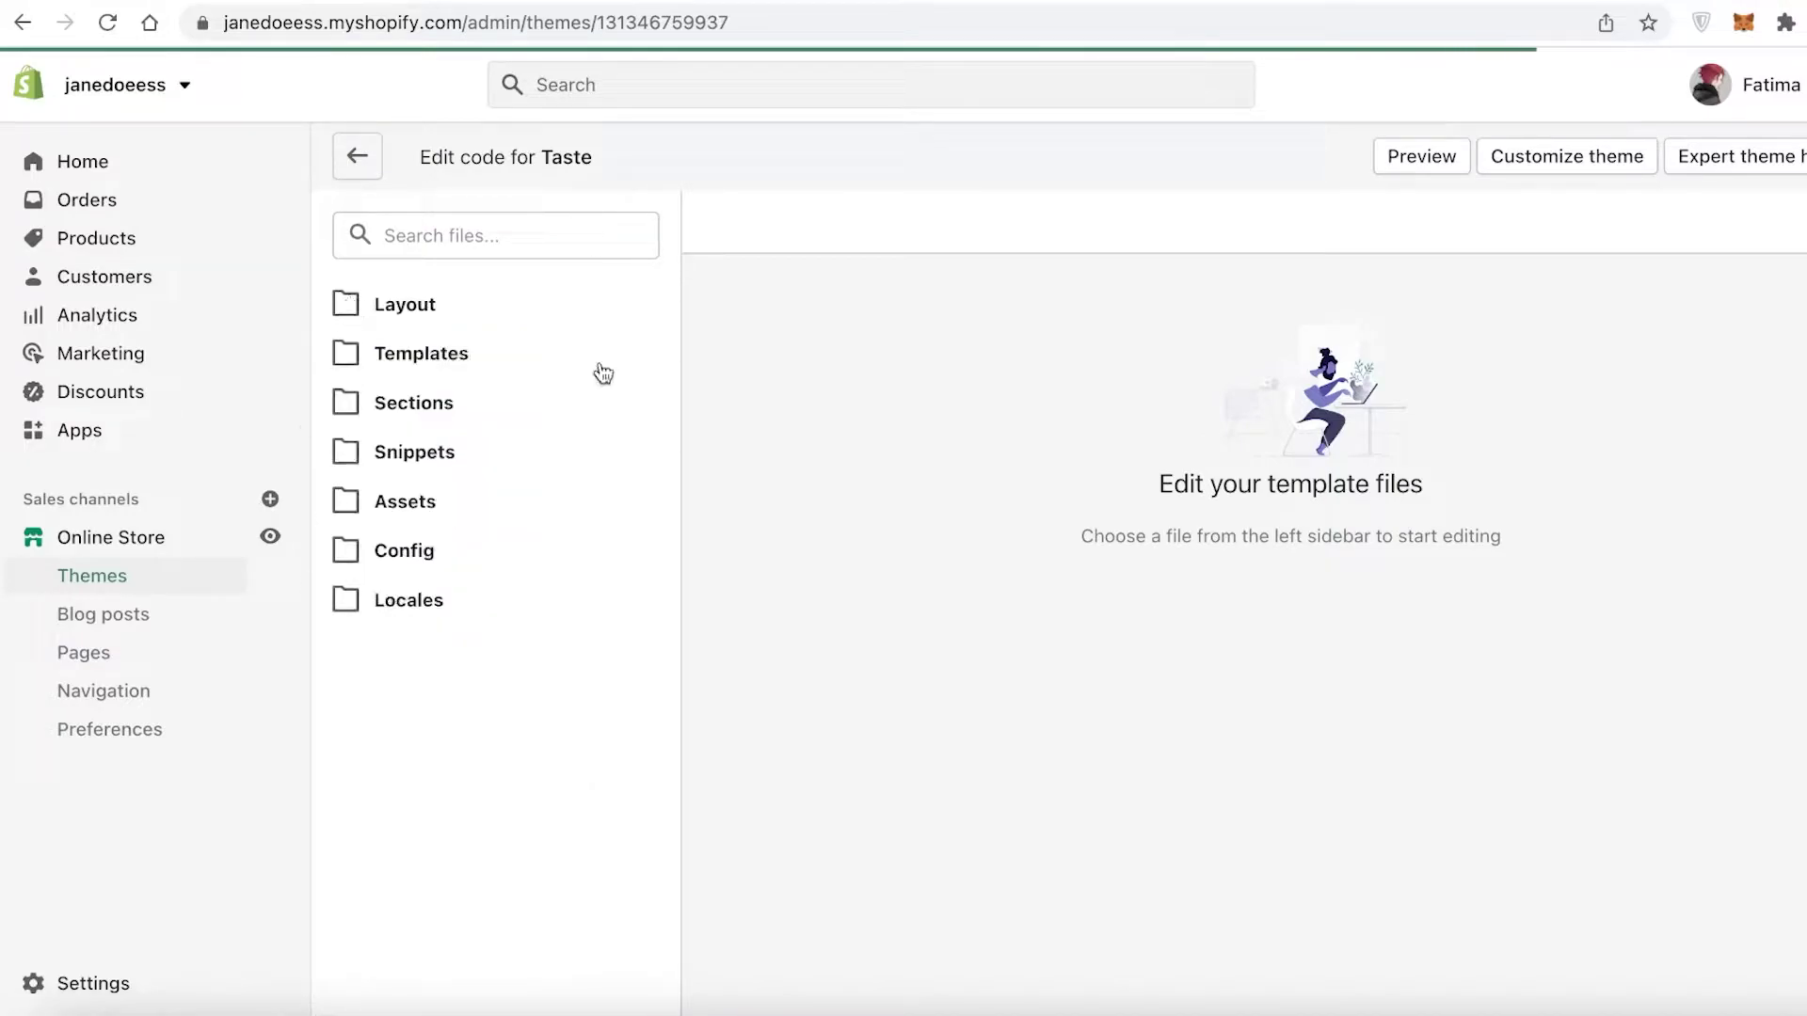
# Step: Search the theme files for 'cart' and browse the matching files
pyautogui.click(523, 224)
pyautogui.write('c')
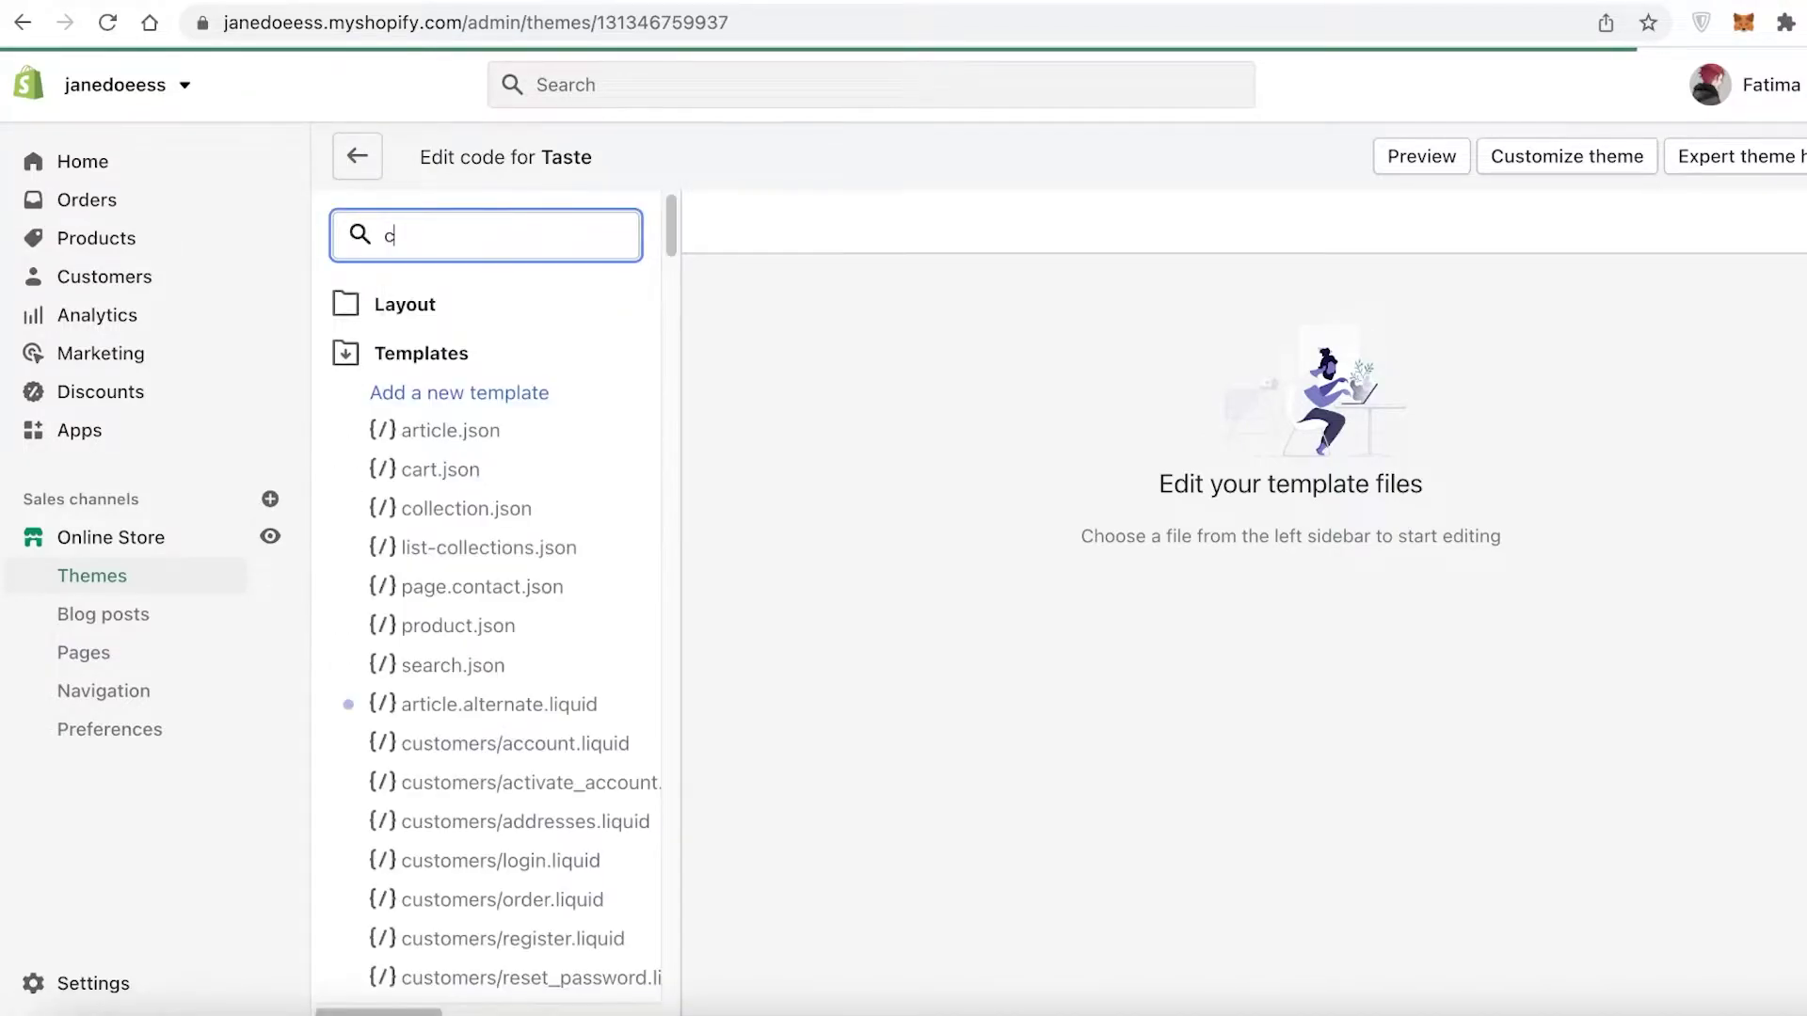
pyautogui.write('art')
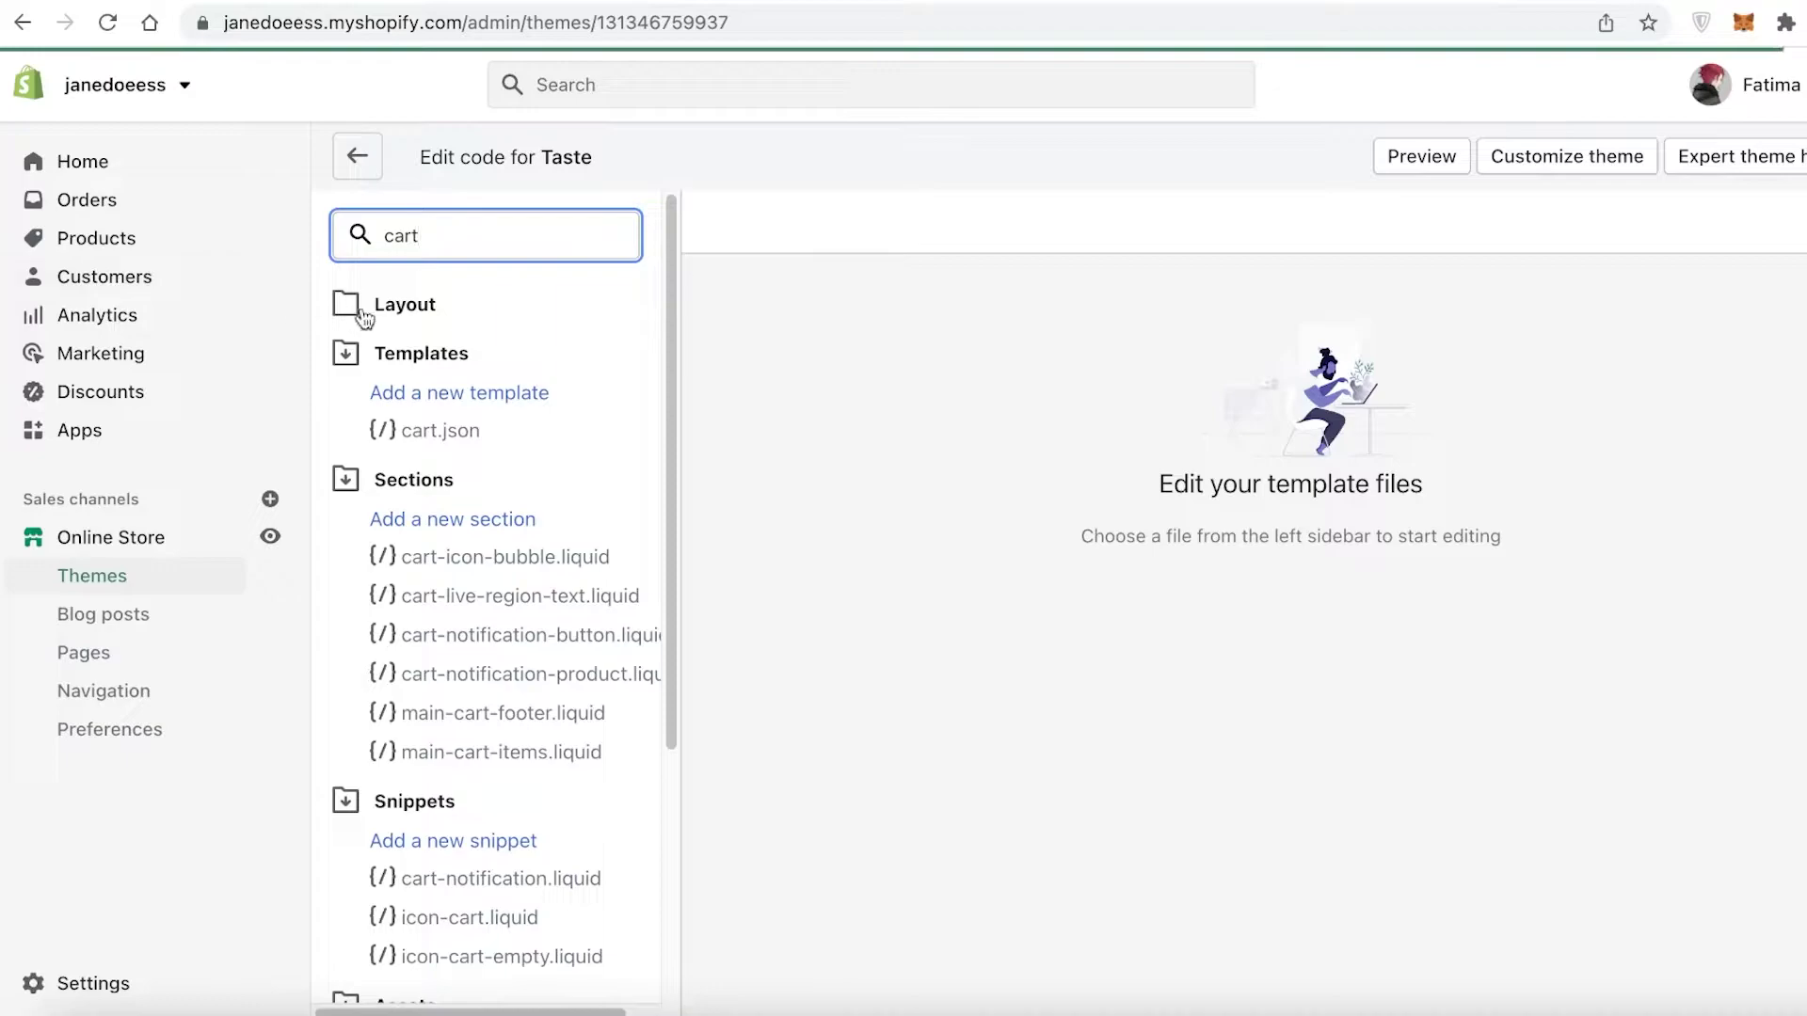
pyautogui.scroll(-4, 549, 677)
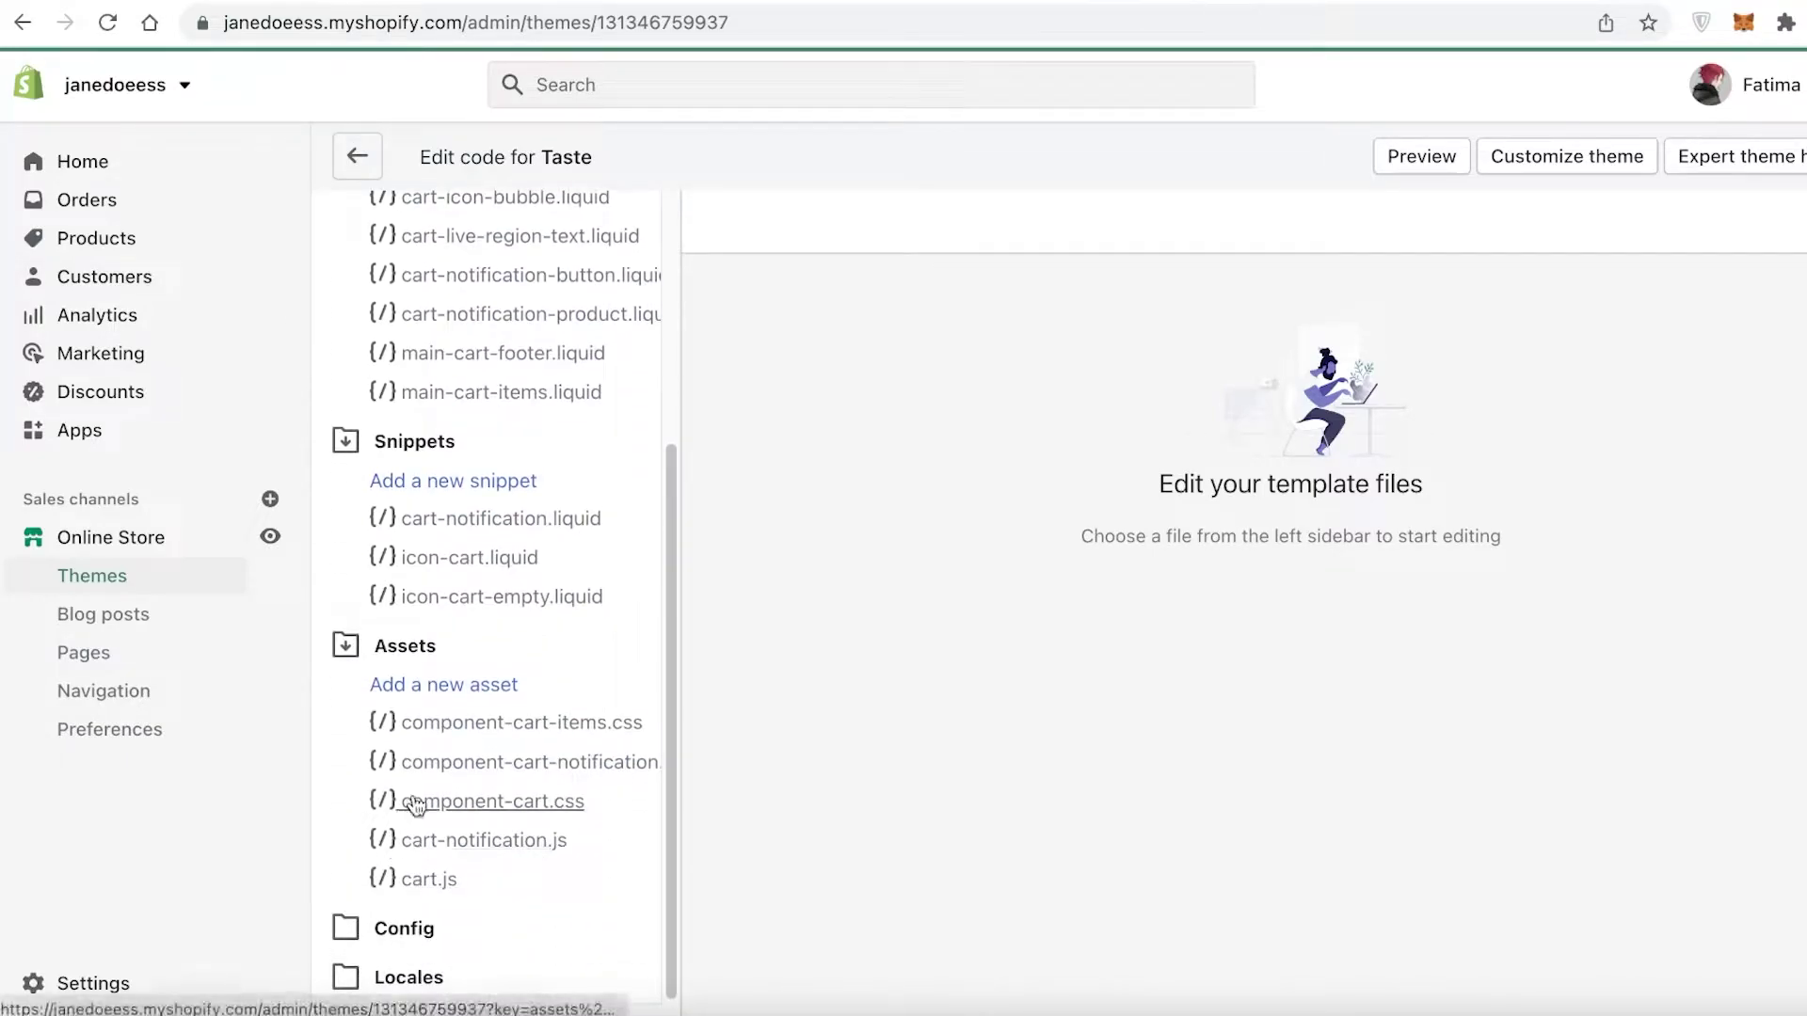
pyautogui.scroll(3, 610, 704)
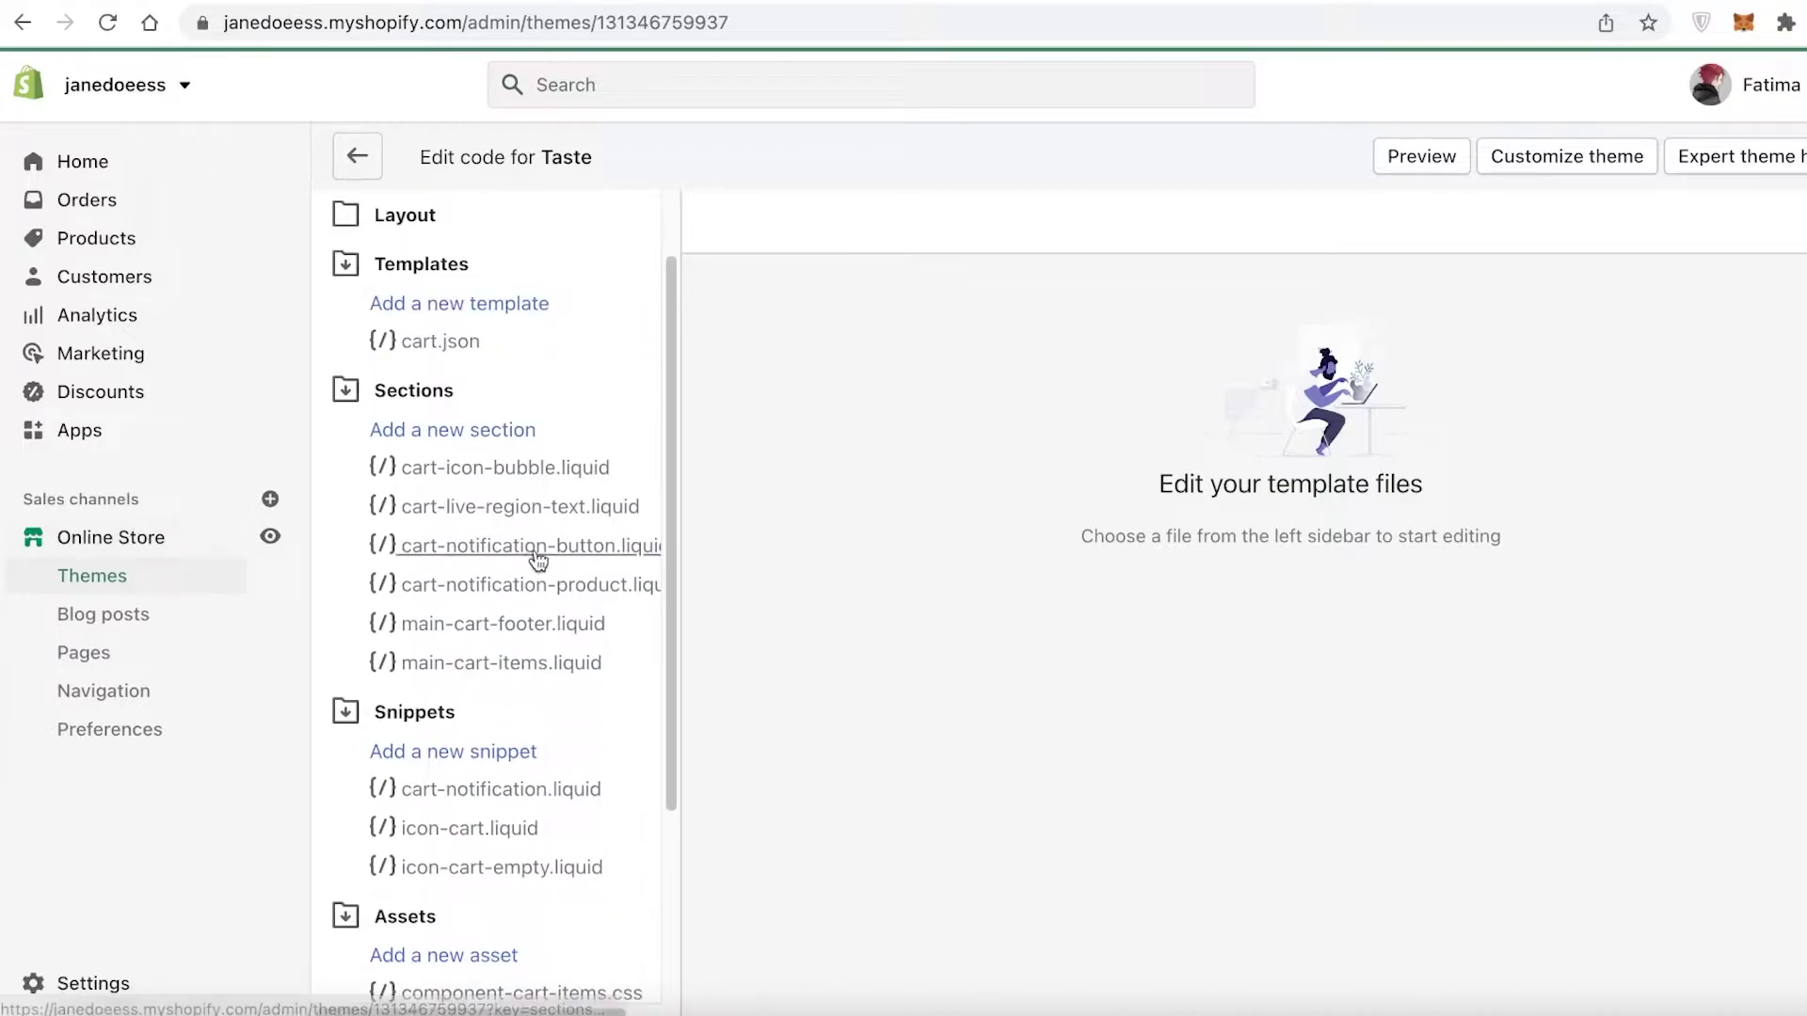
pyautogui.scroll(-3, 672, 505)
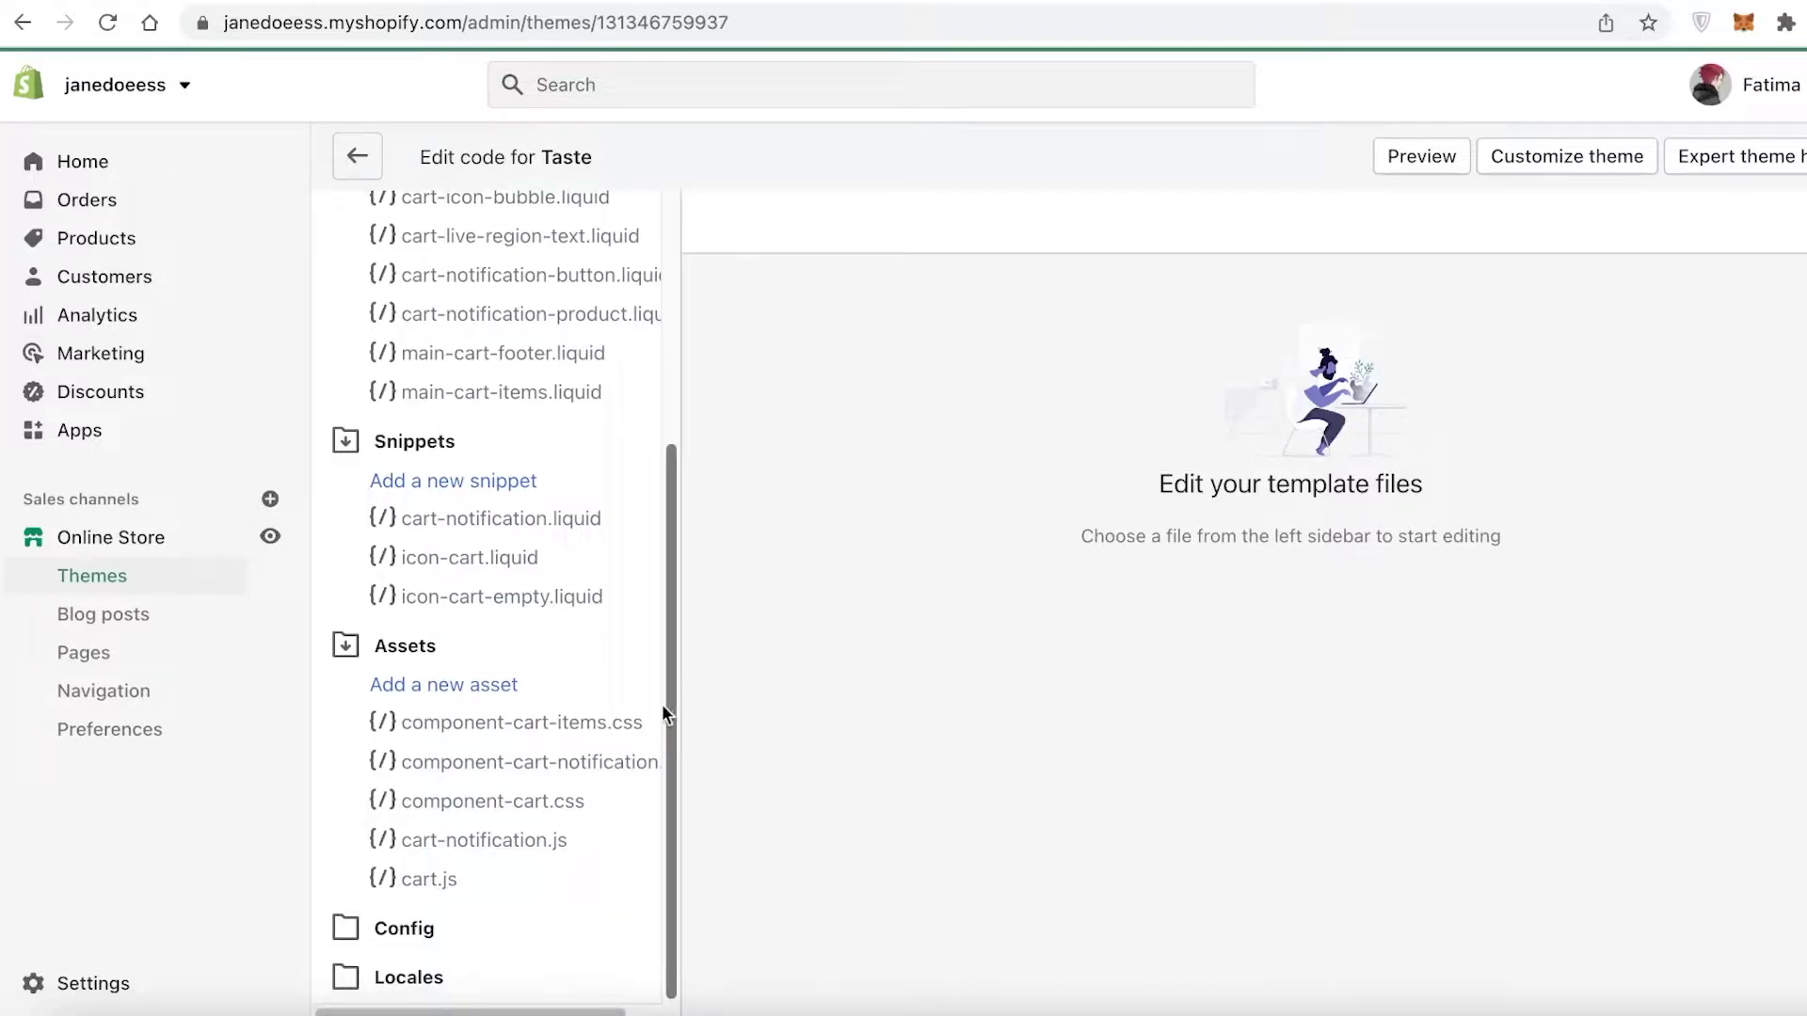
pyautogui.moveTo(671, 713); pyautogui.dragTo(693, 490)
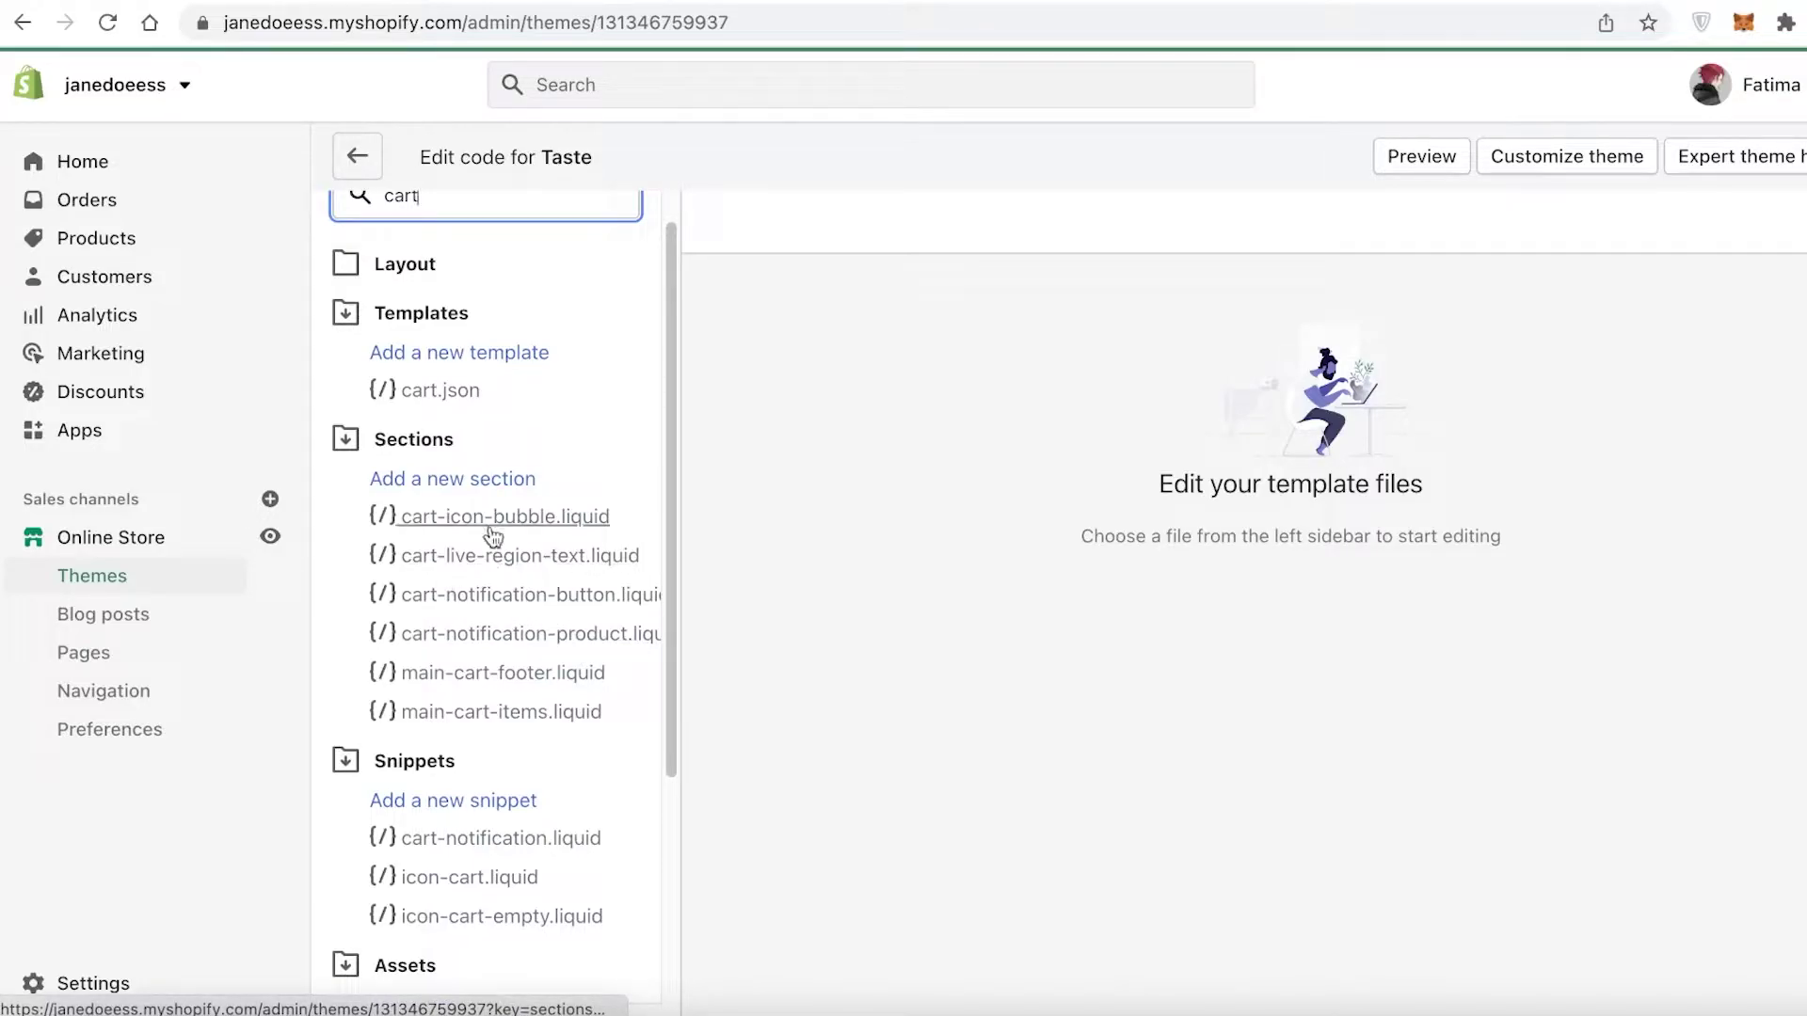
pyautogui.scroll(-1, 631, 557)
pyautogui.scroll(-3, 631, 557)
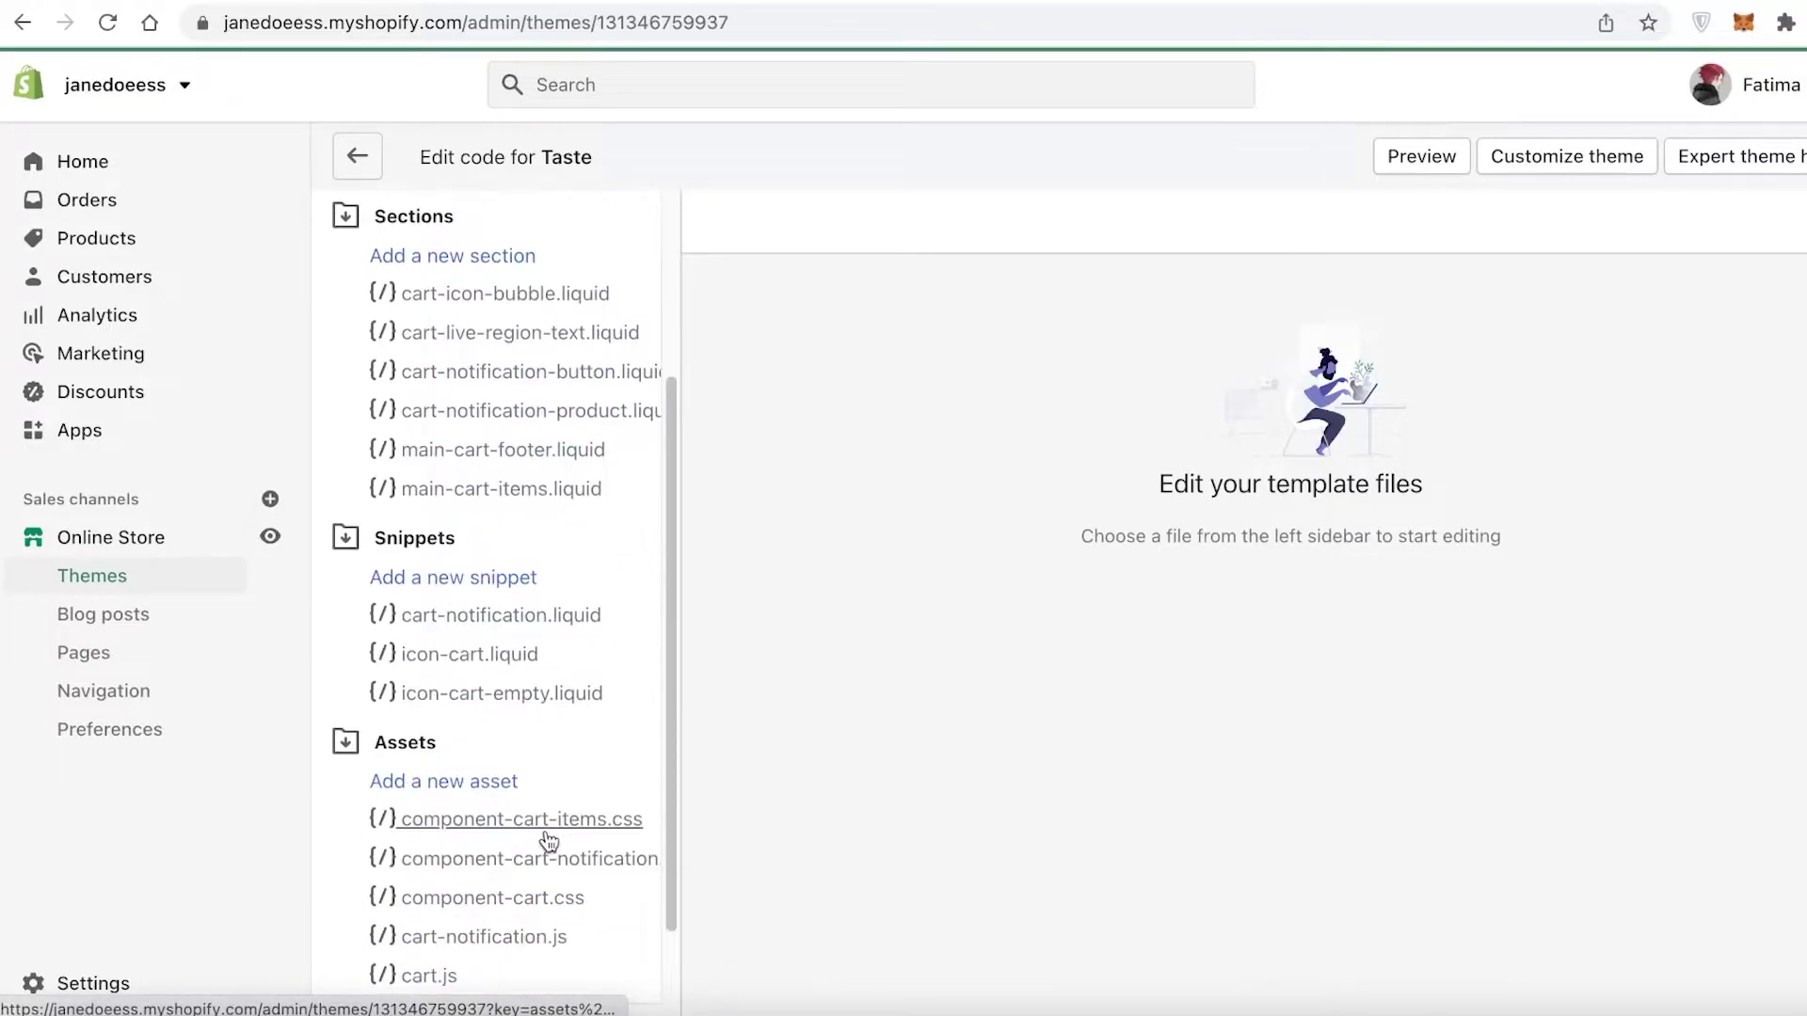
# Step: Open component-cart-items.css from Assets and scroll through the cart files
pyautogui.click(546, 835)
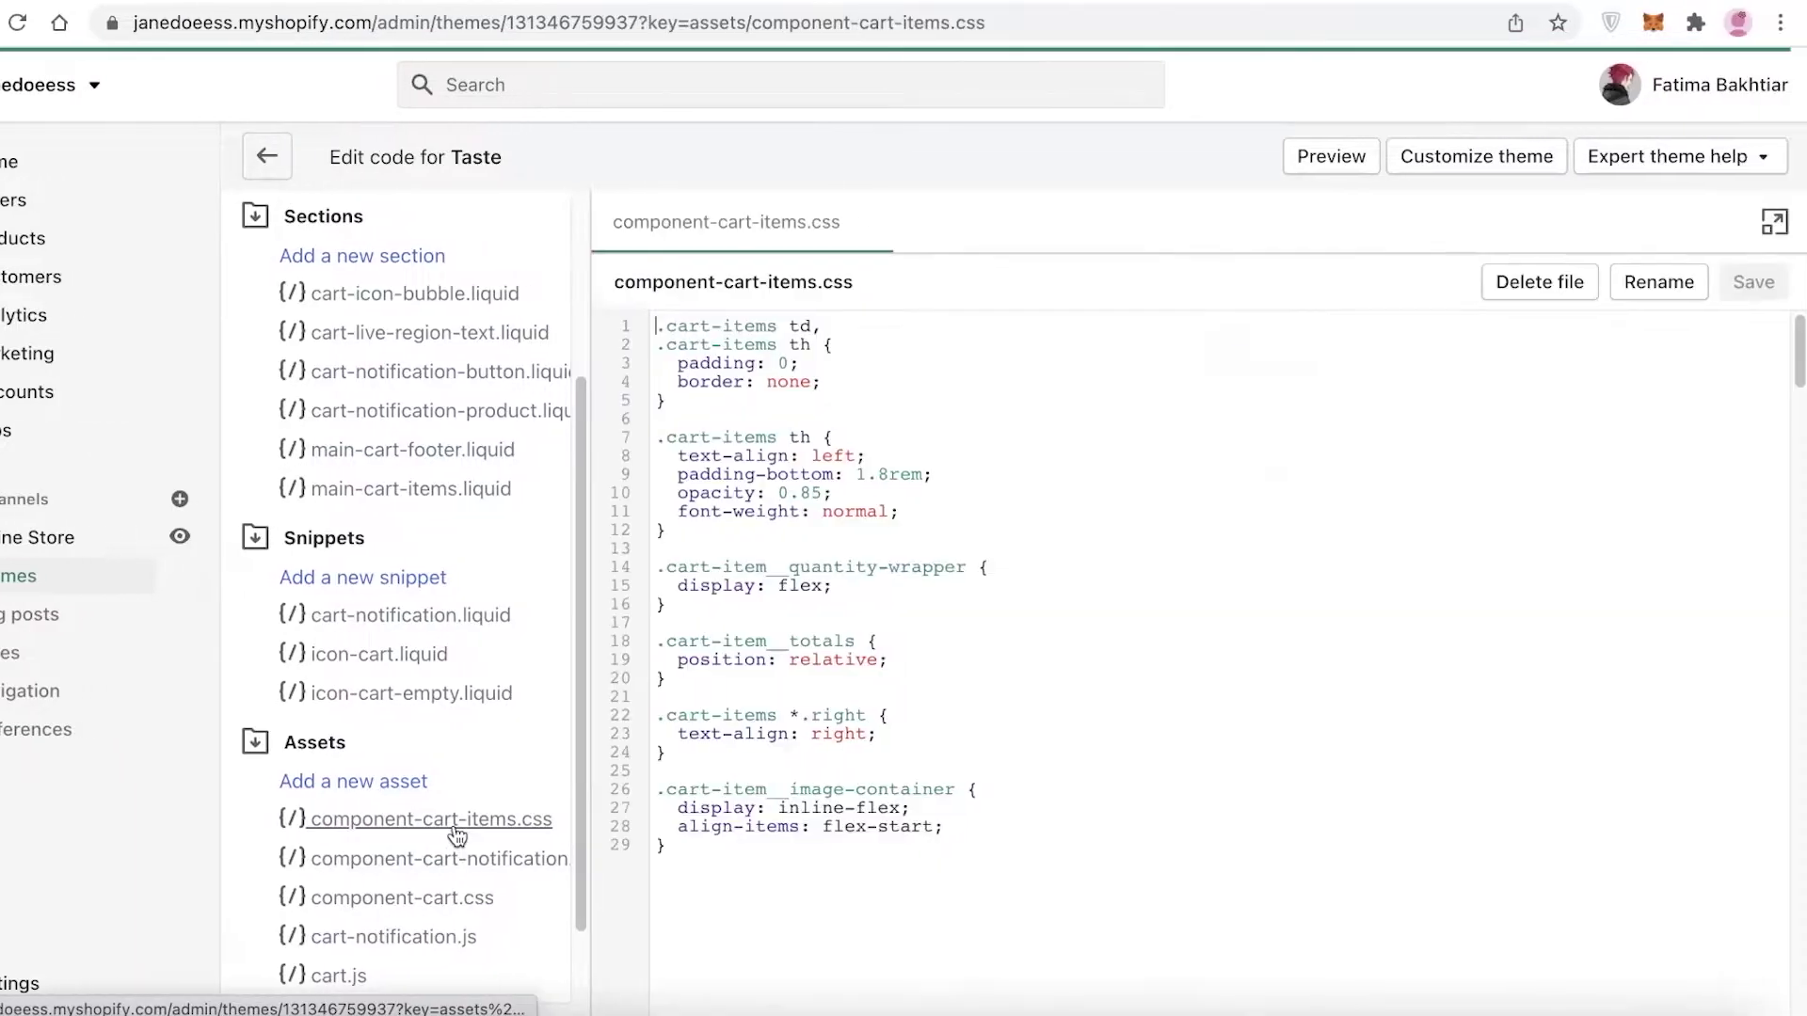
pyautogui.scroll(-1, 445, 832)
pyautogui.scroll(-10, 884, 578)
pyautogui.scroll(-20, 790, 579)
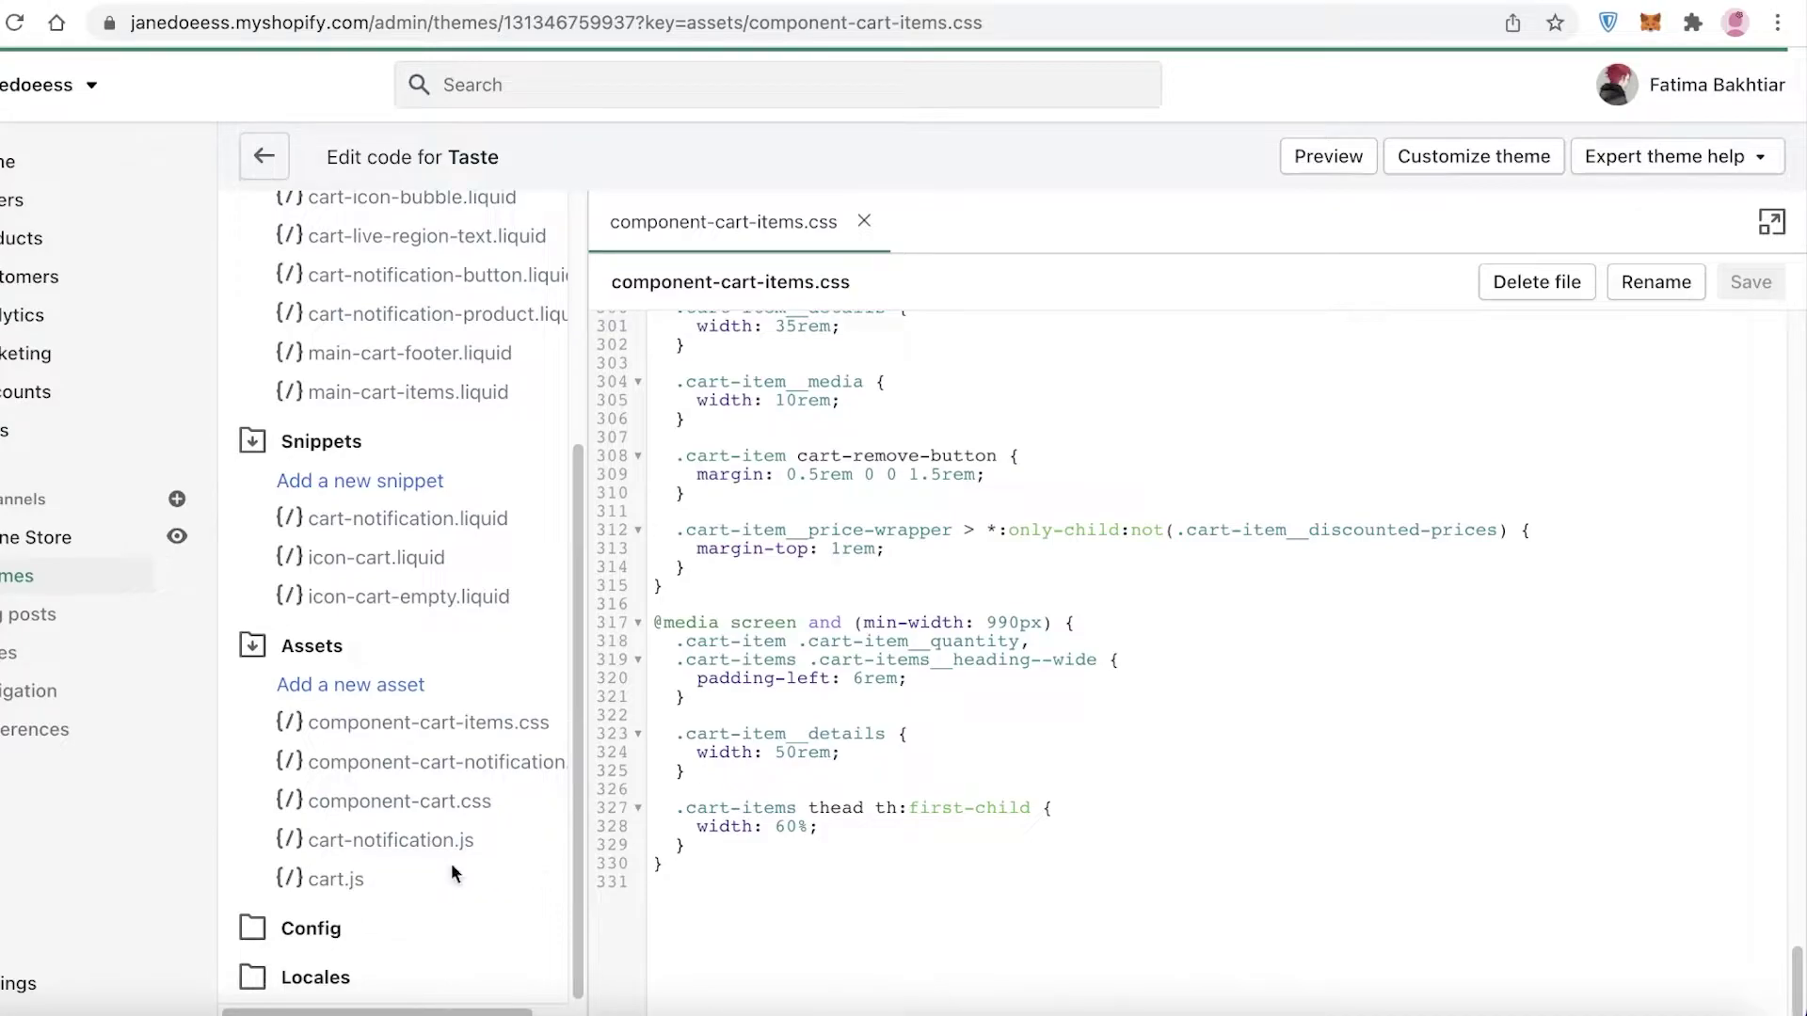
pyautogui.scroll(12, 706, 712)
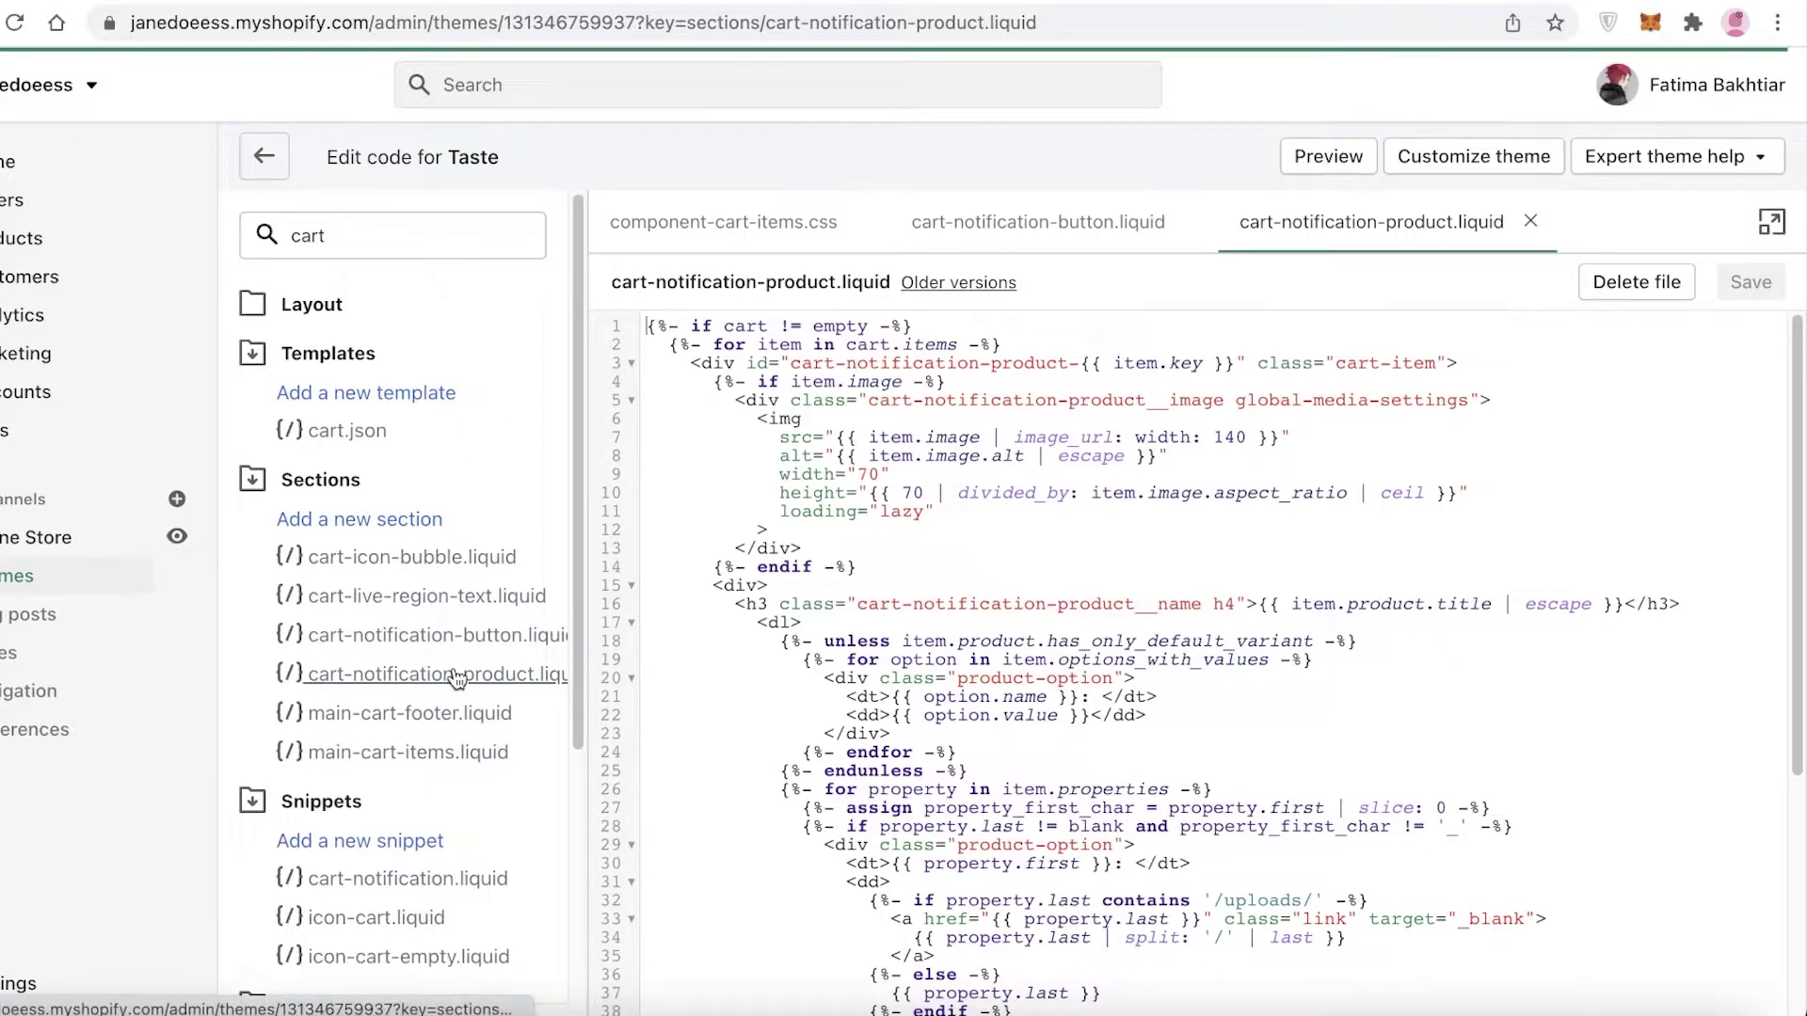
# Step: Add blank lines after the endif on line 14 of cart-notification-product.liquid
pyautogui.scroll(-4, 1181, 714)
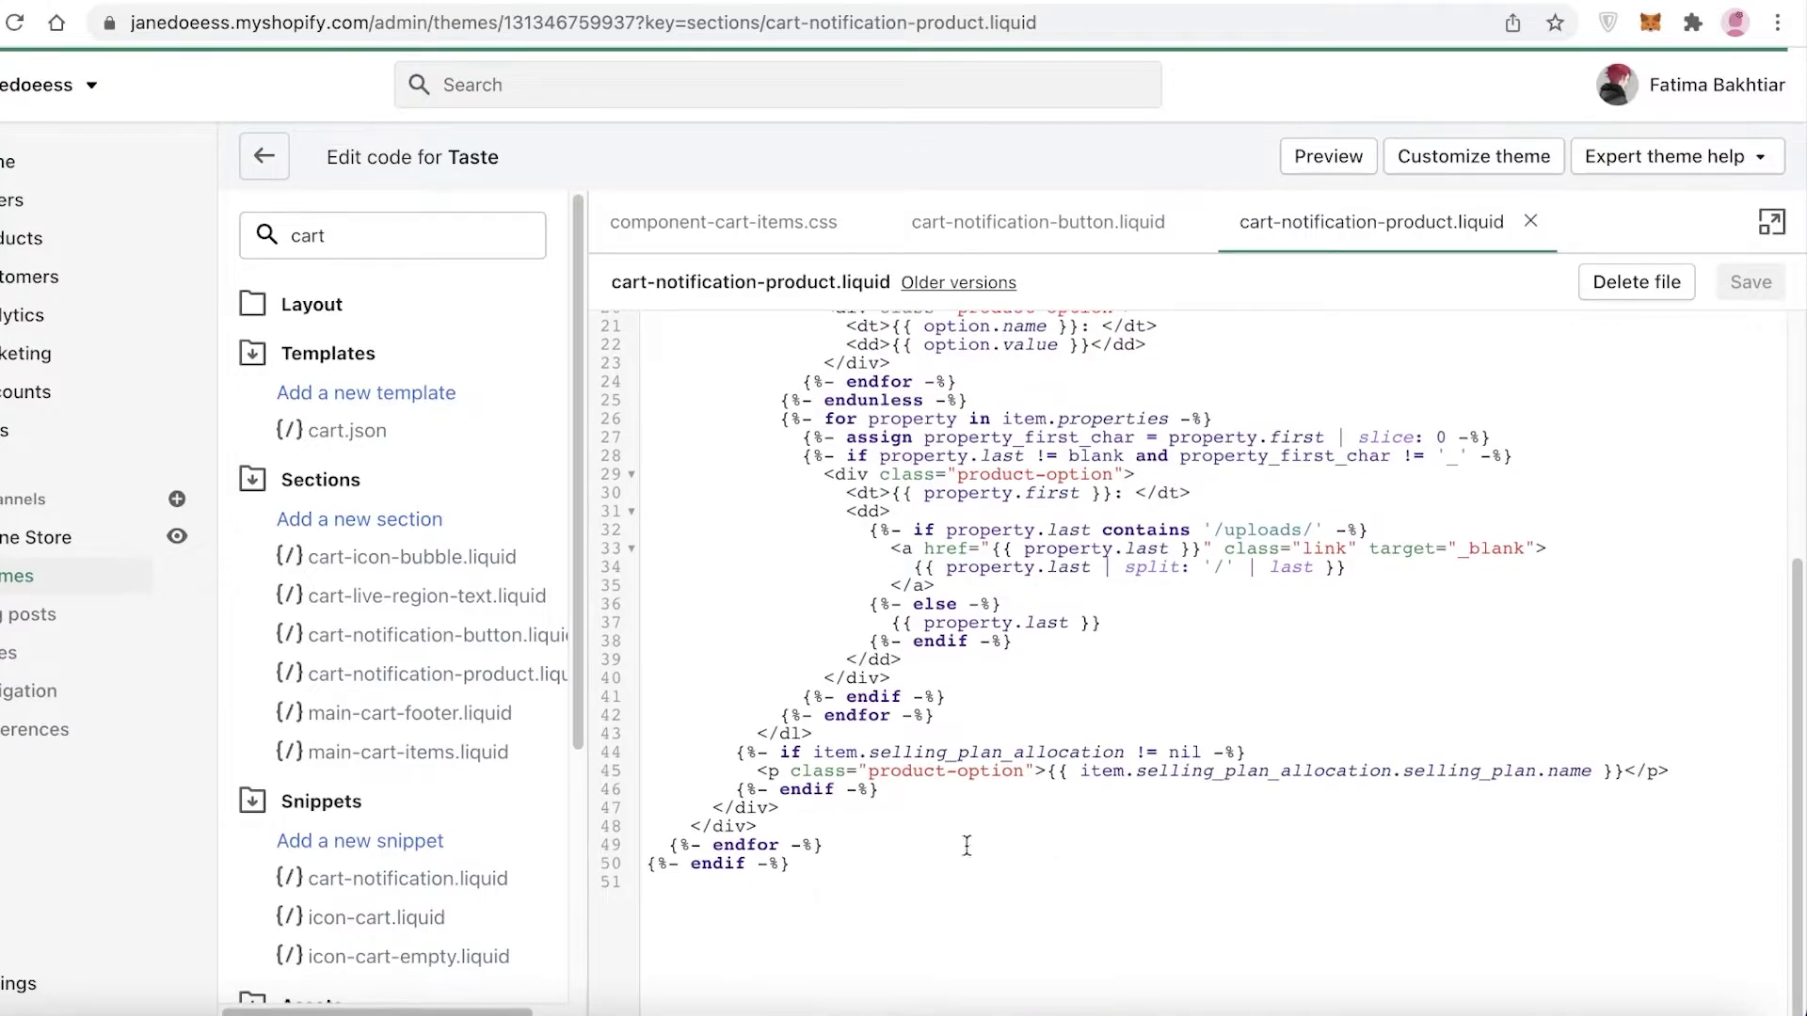
pyautogui.scroll(4, 1065, 716)
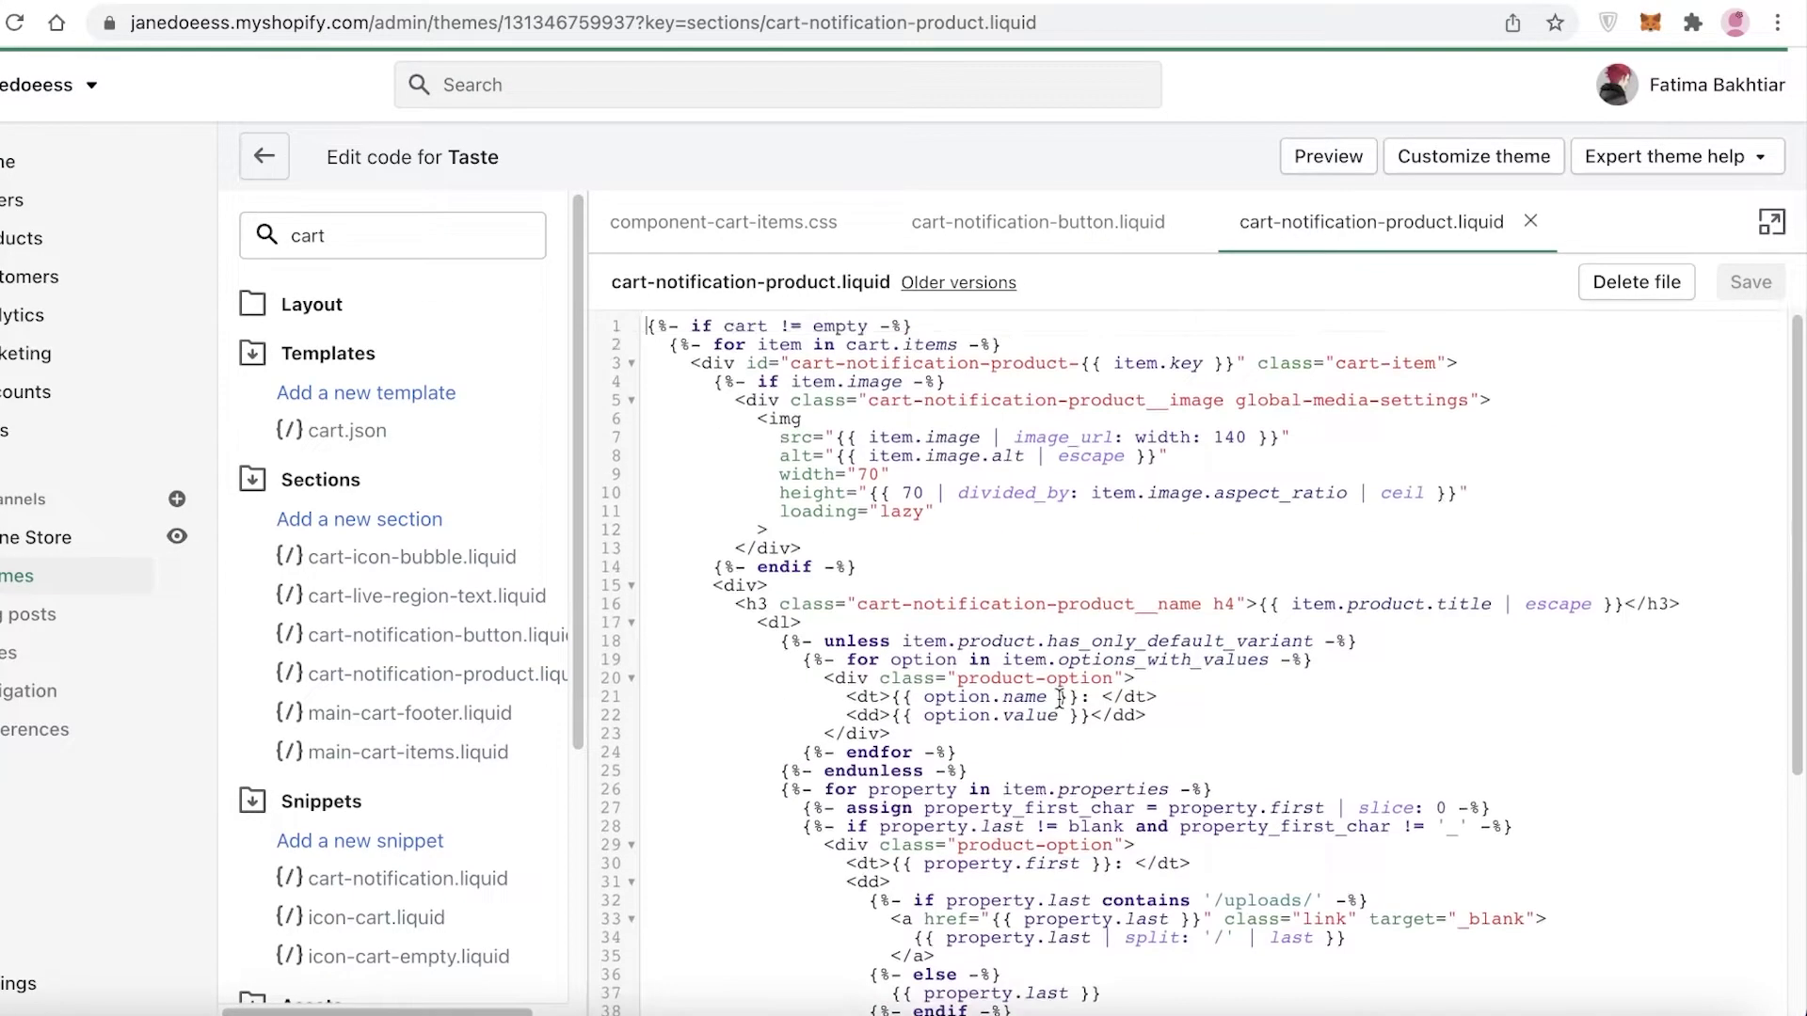
pyautogui.keyDown('shift'); pyautogui.click(743, 530); pyautogui.keyUp('shift')
pyautogui.click(811, 530)
pyautogui.press('Down')
pyautogui.press('Down')
pyautogui.press('Down')
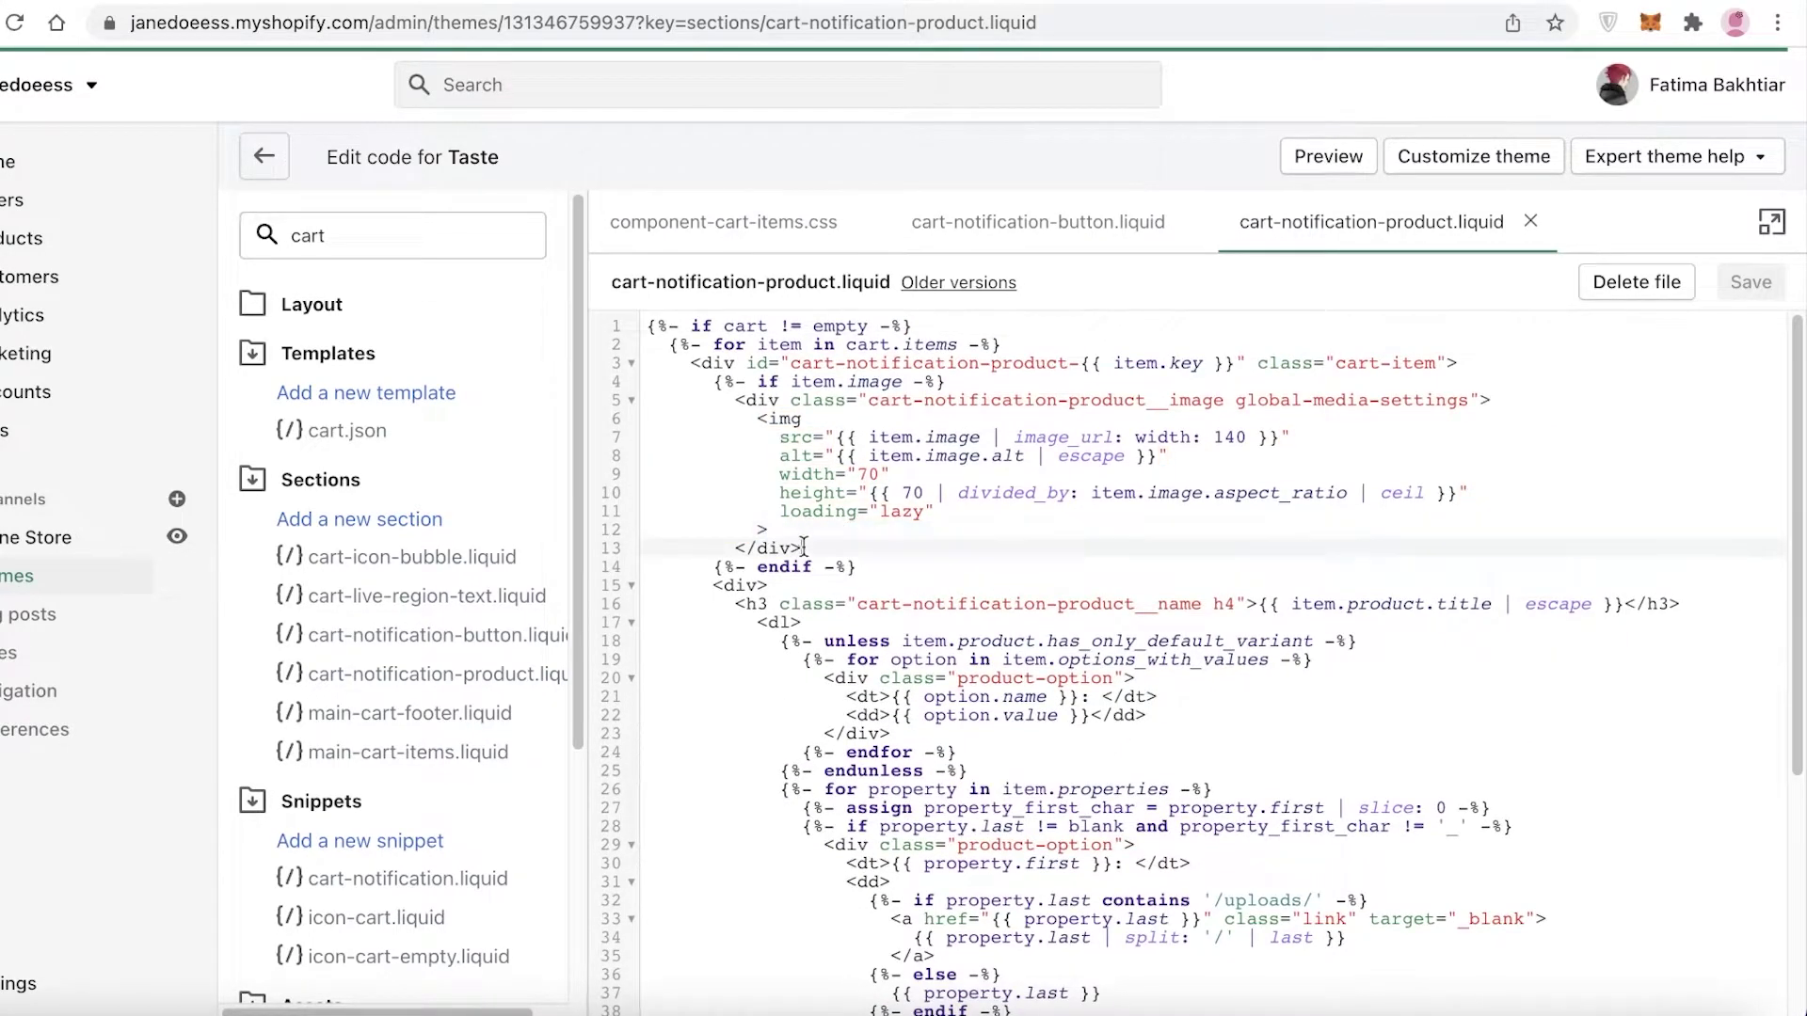
pyautogui.click(889, 565)
pyautogui.press('Return')
pyautogui.press('Return')
pyautogui.press('Return')
pyautogui.press('Return')
pyautogui.press('Return')
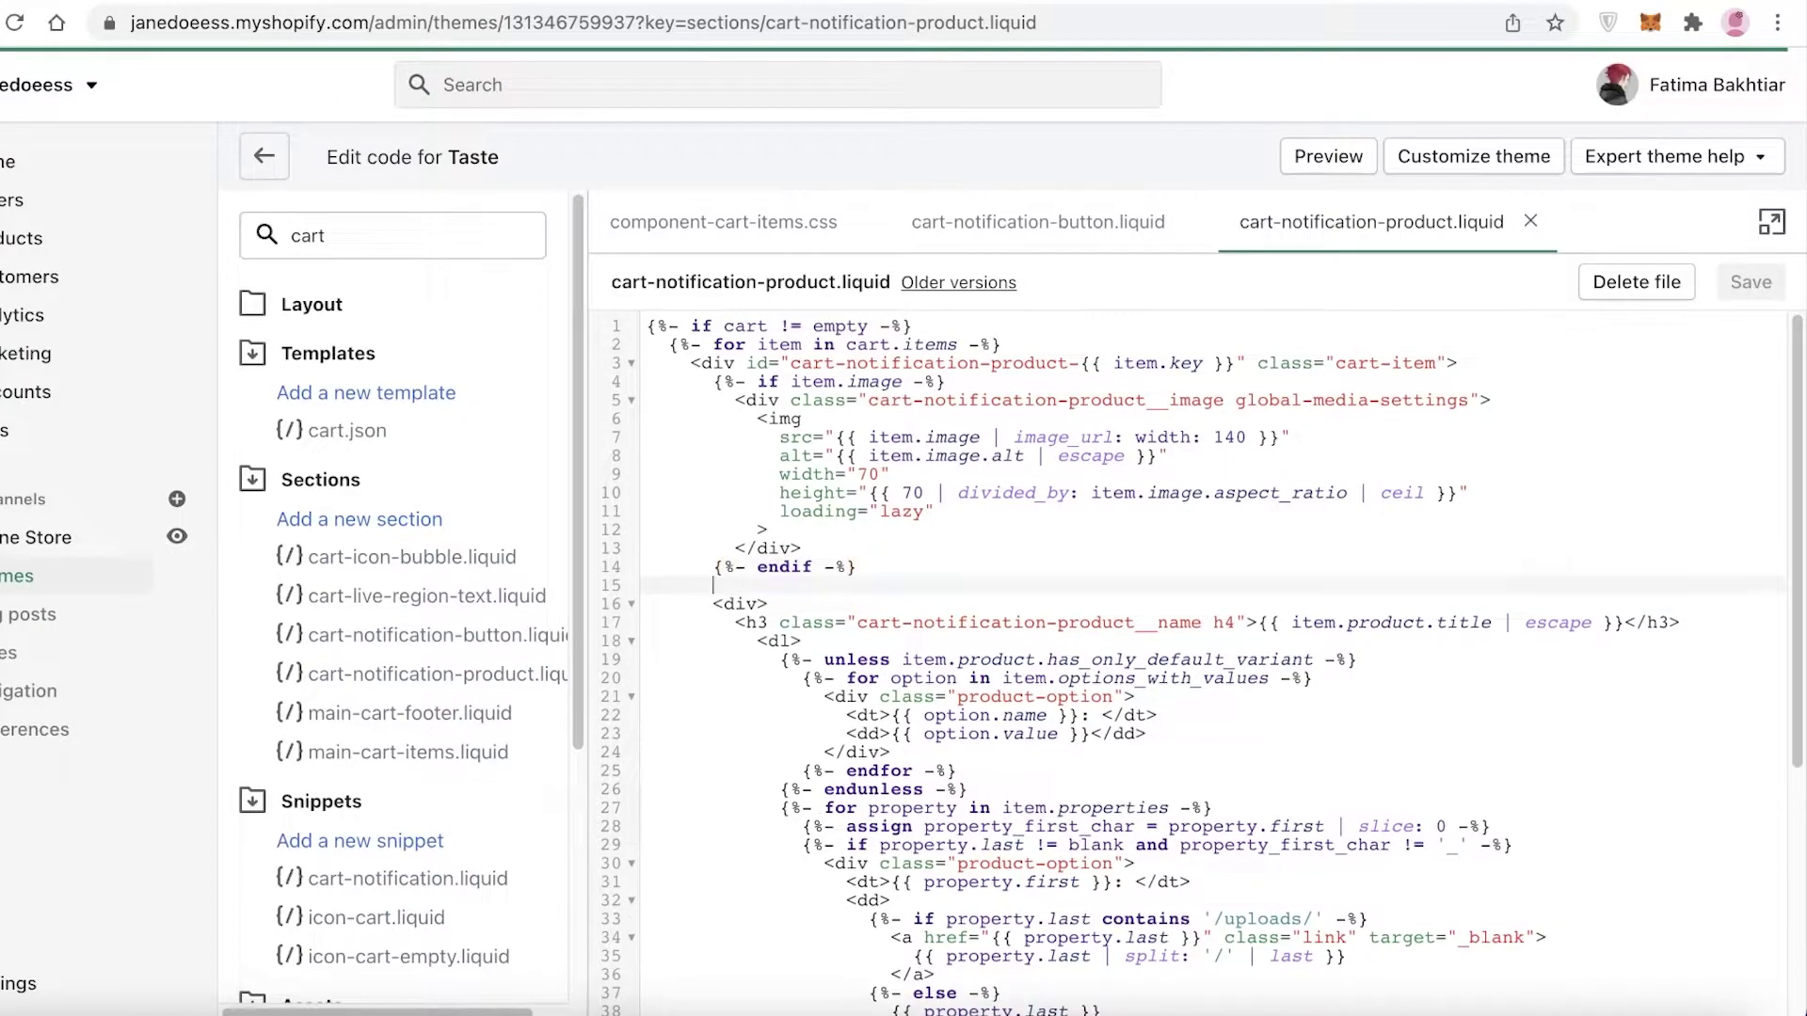
pyautogui.press('Return')
pyautogui.press('Return')
pyautogui.press('Return')
pyautogui.press('Return')
pyautogui.press('Return')
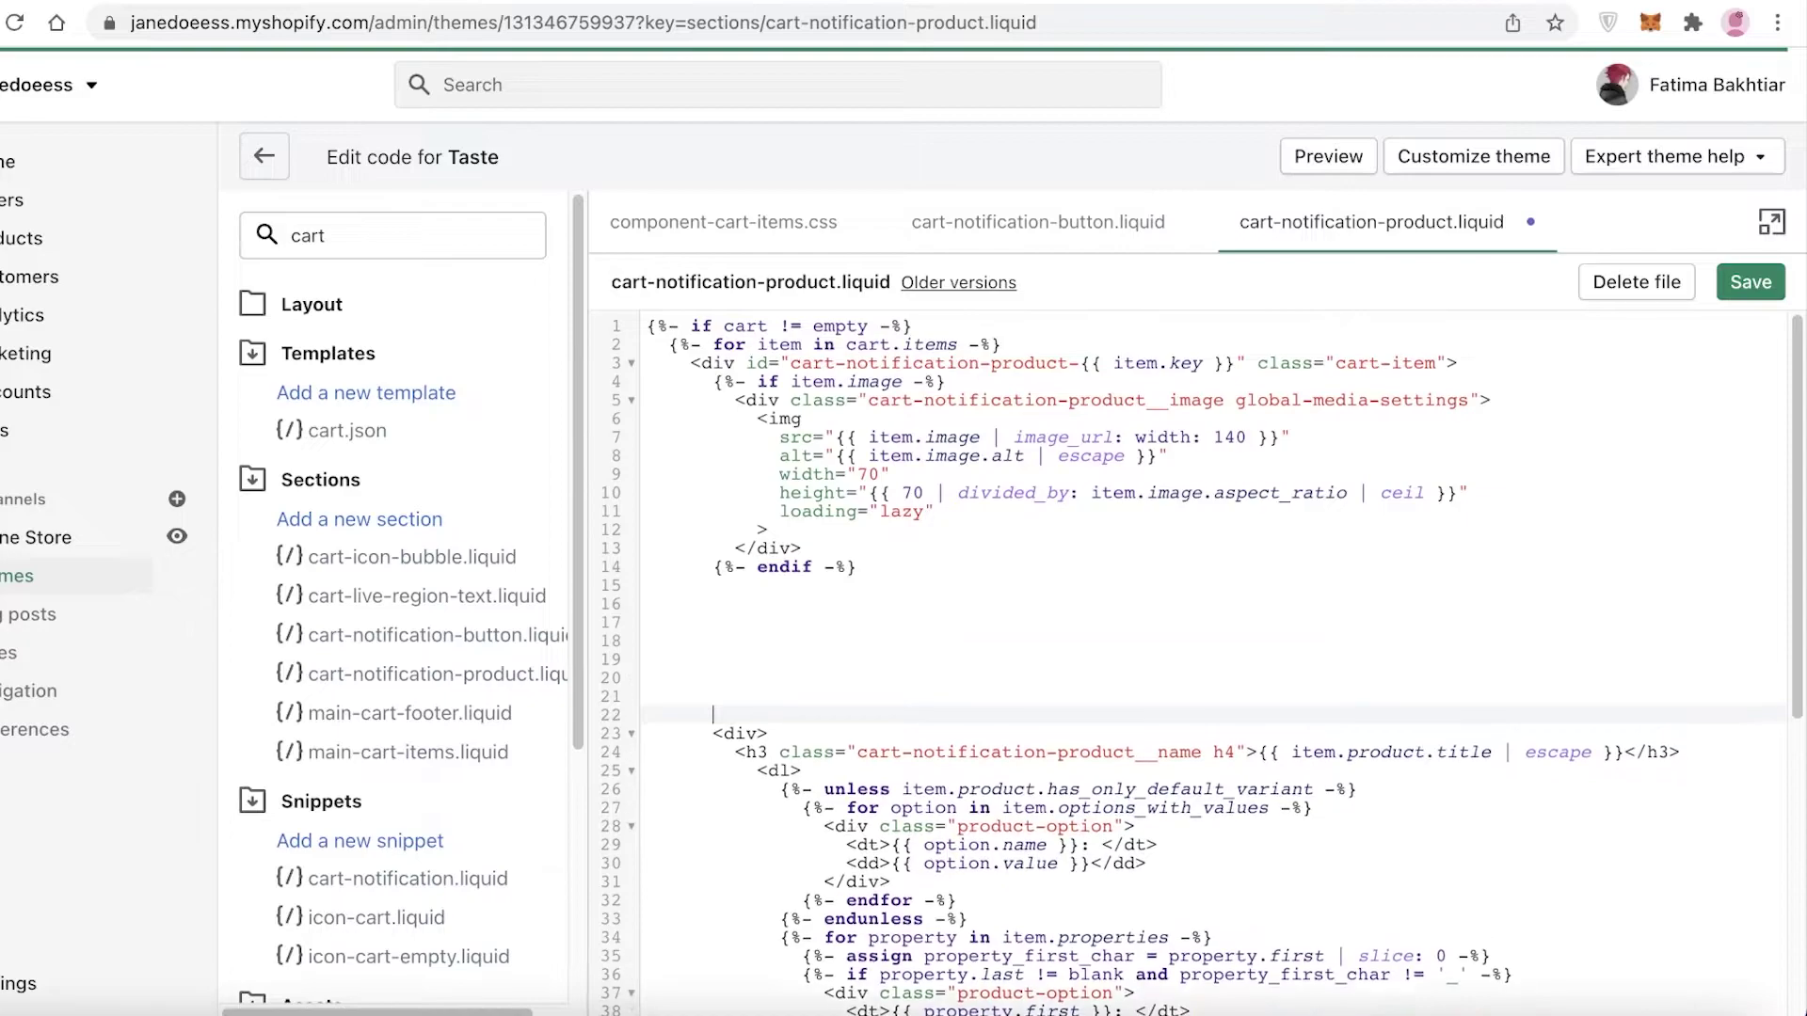
# Step: Paste the minimum-order Liquid block at line 16, remove the extra blank line, and save
pyautogui.rightClick(757, 593)
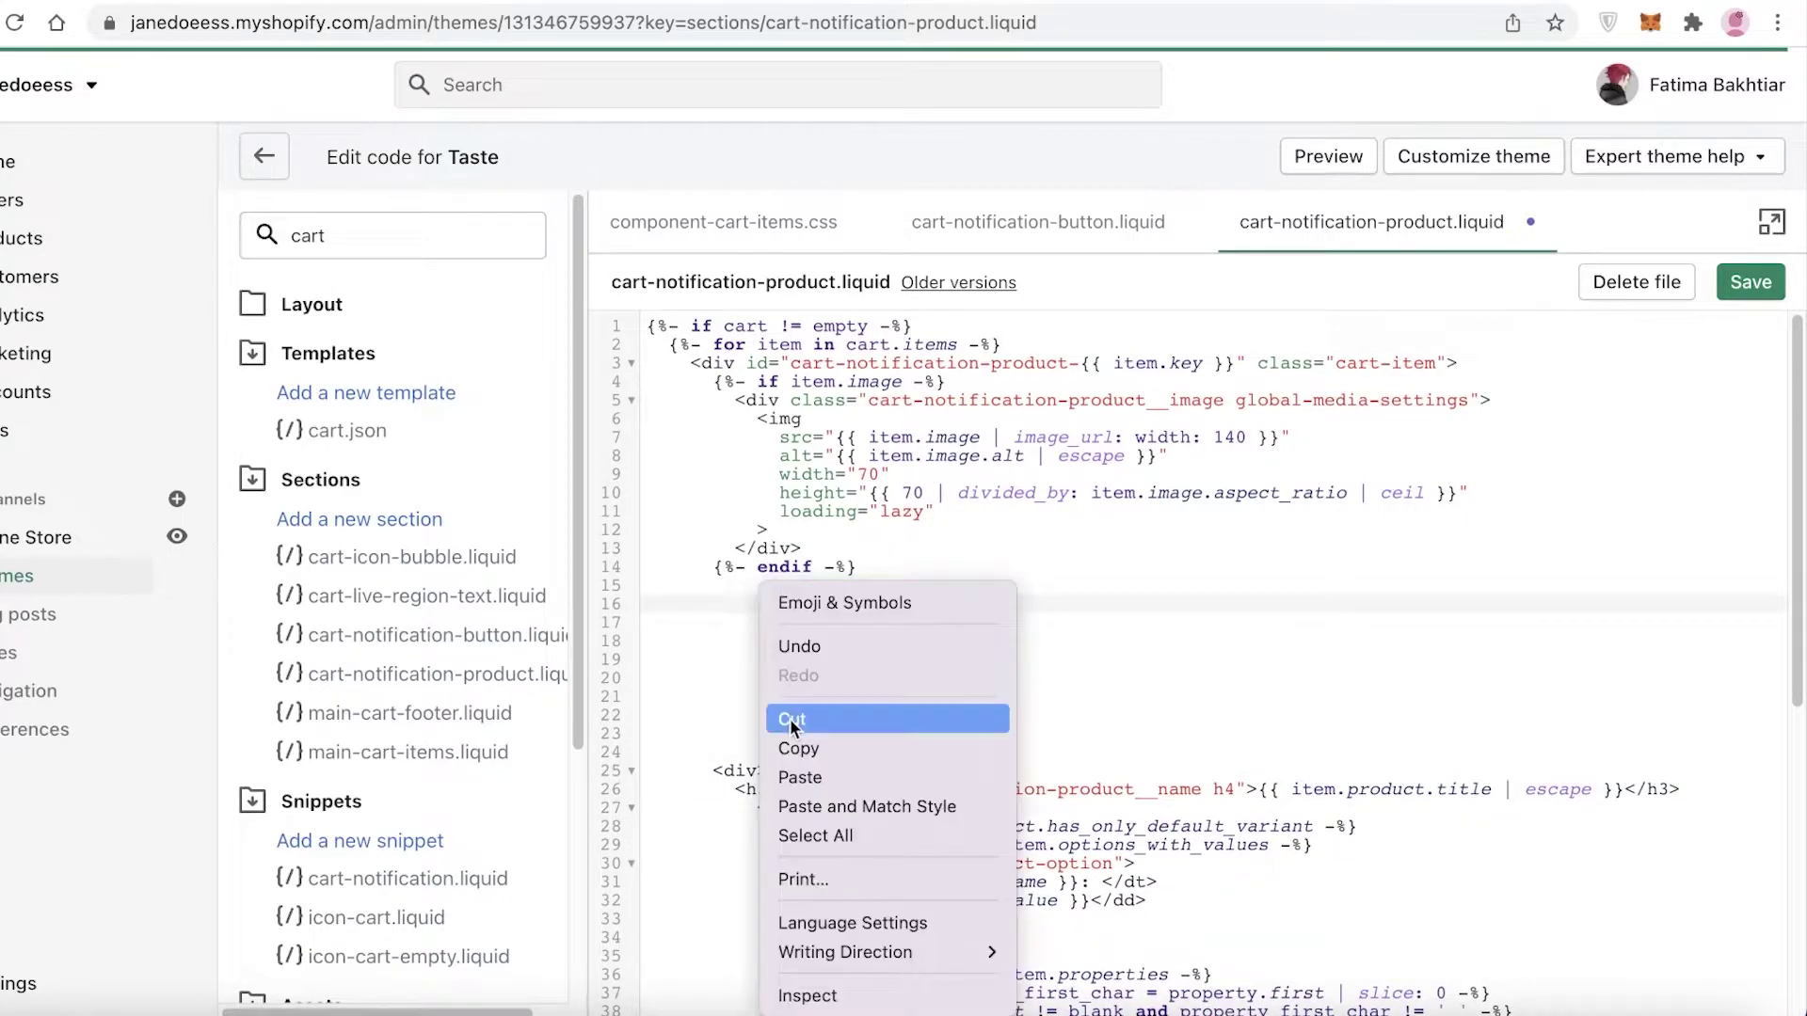
pyautogui.click(802, 777)
pyautogui.scroll(-1, 847, 782)
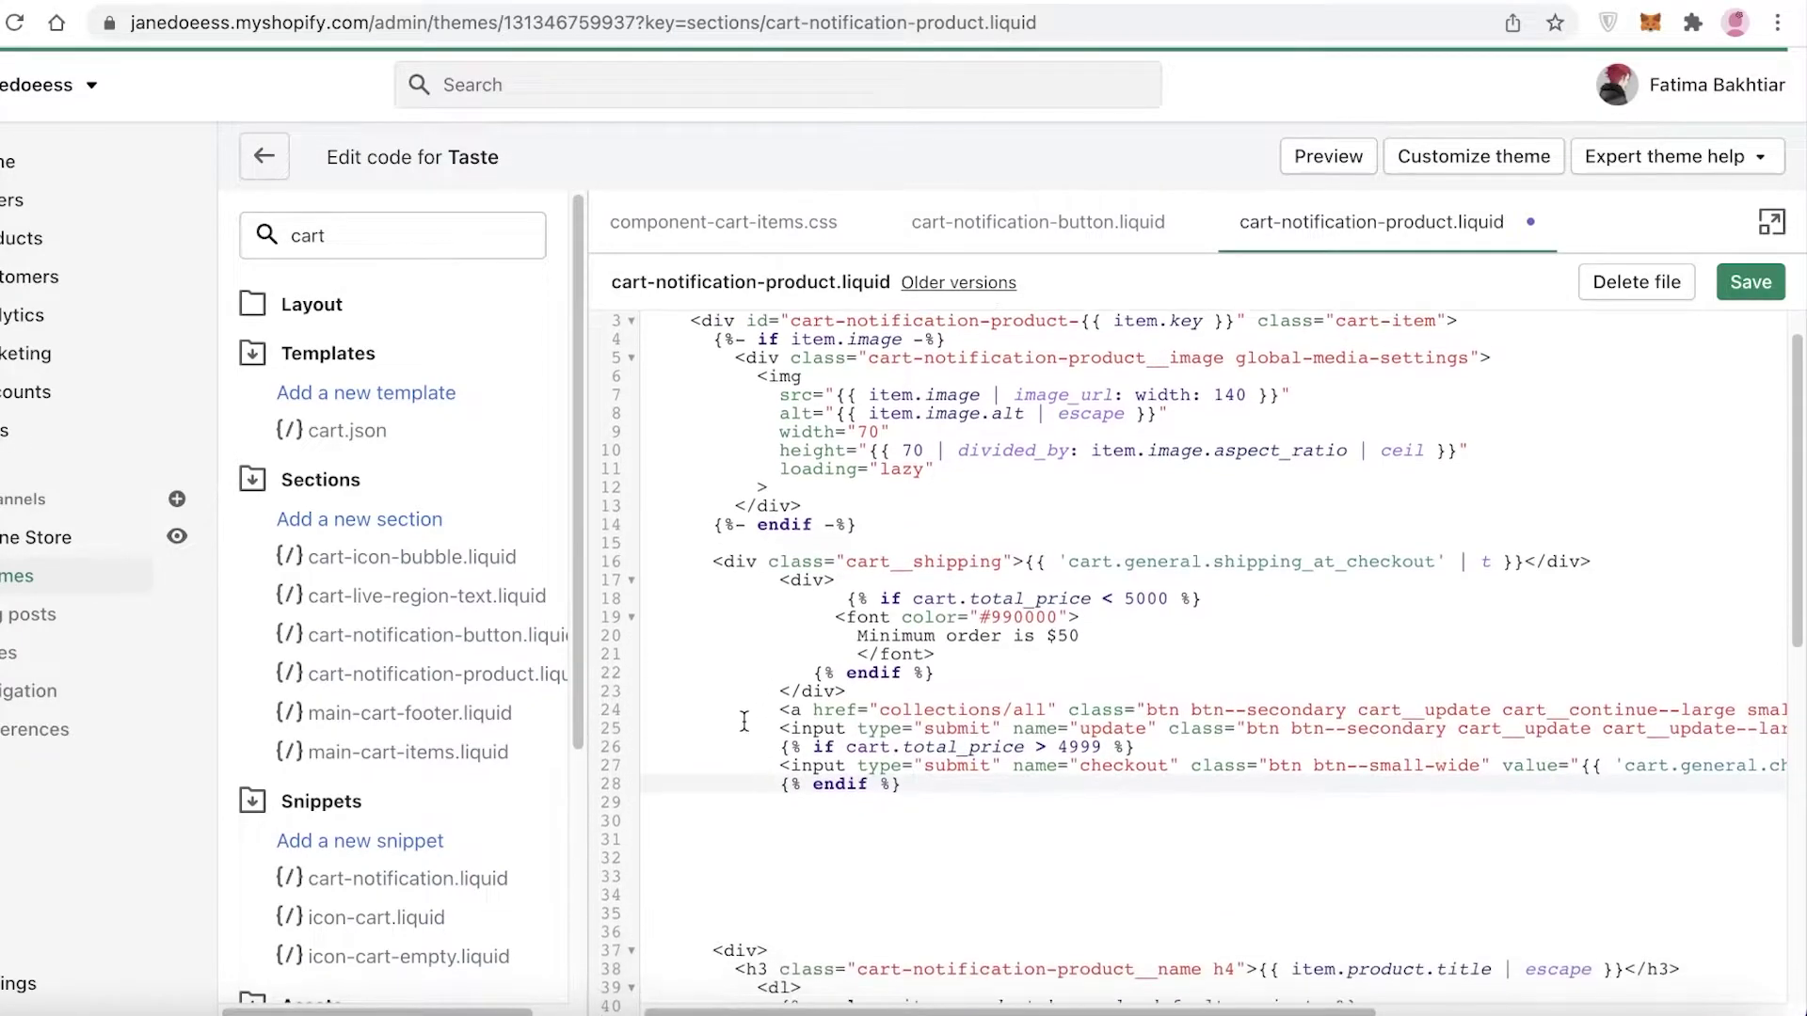
pyautogui.click(932, 823)
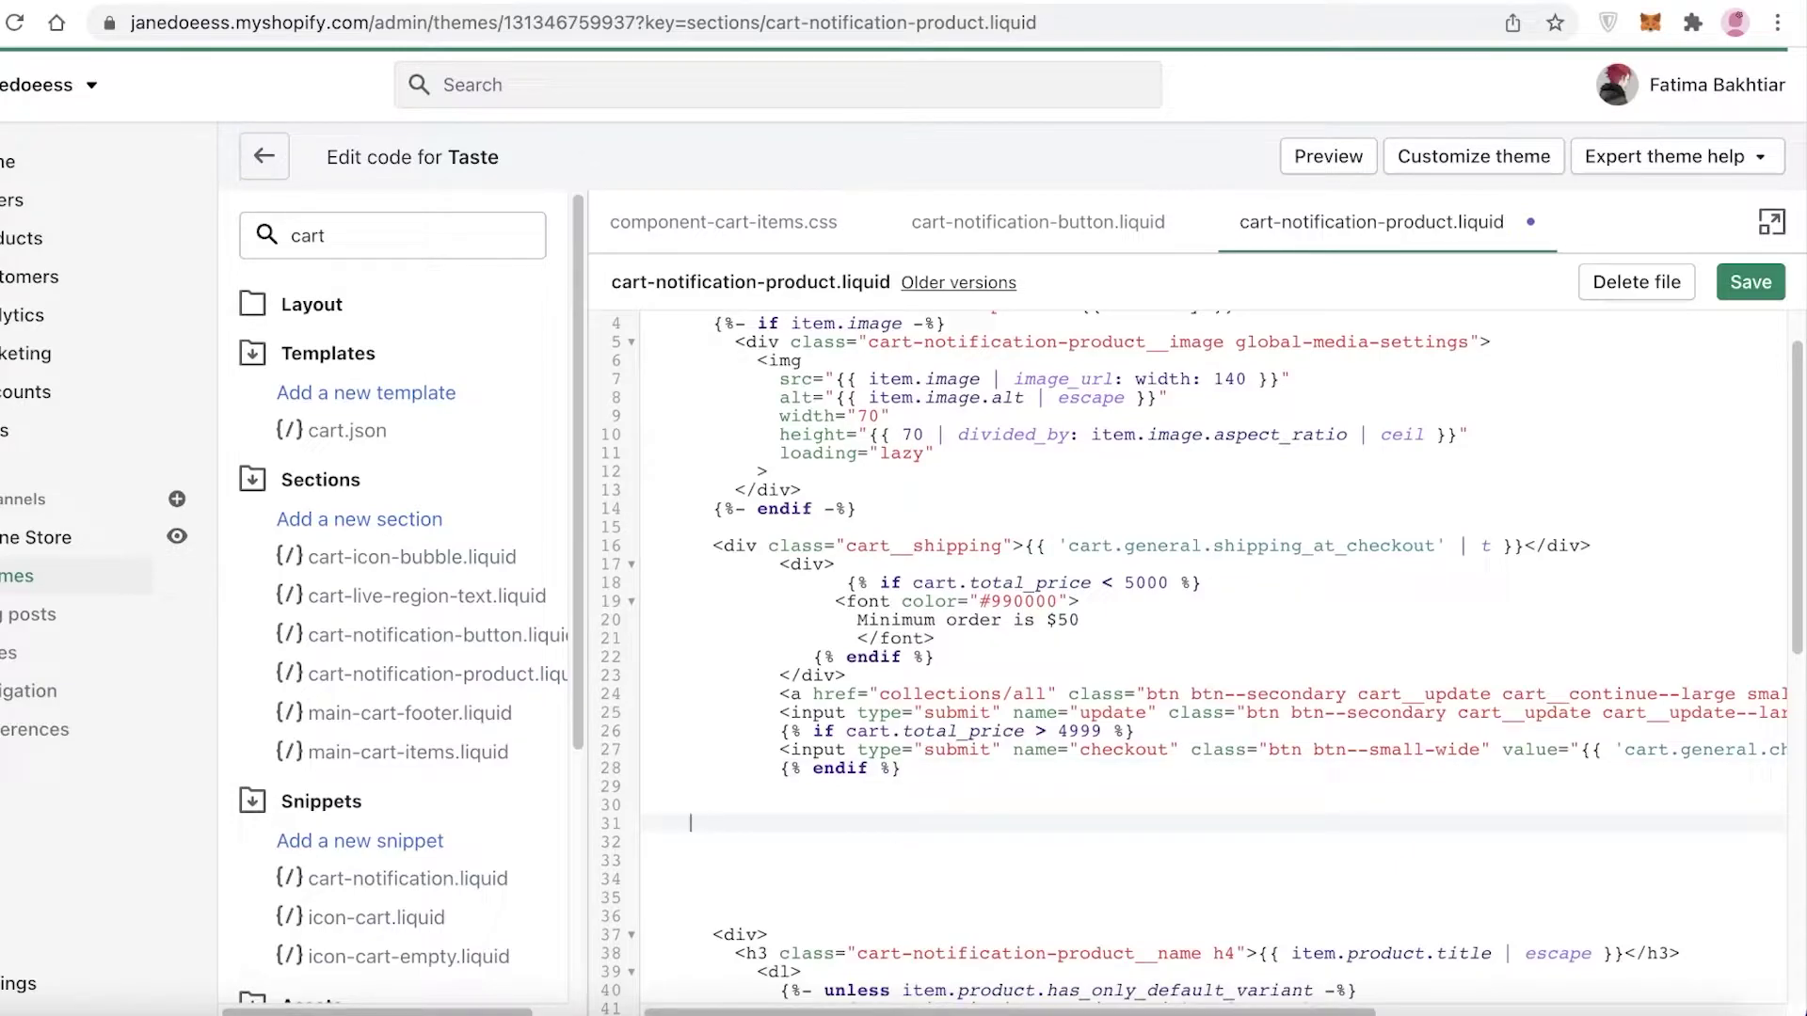
pyautogui.press('BackSpace')
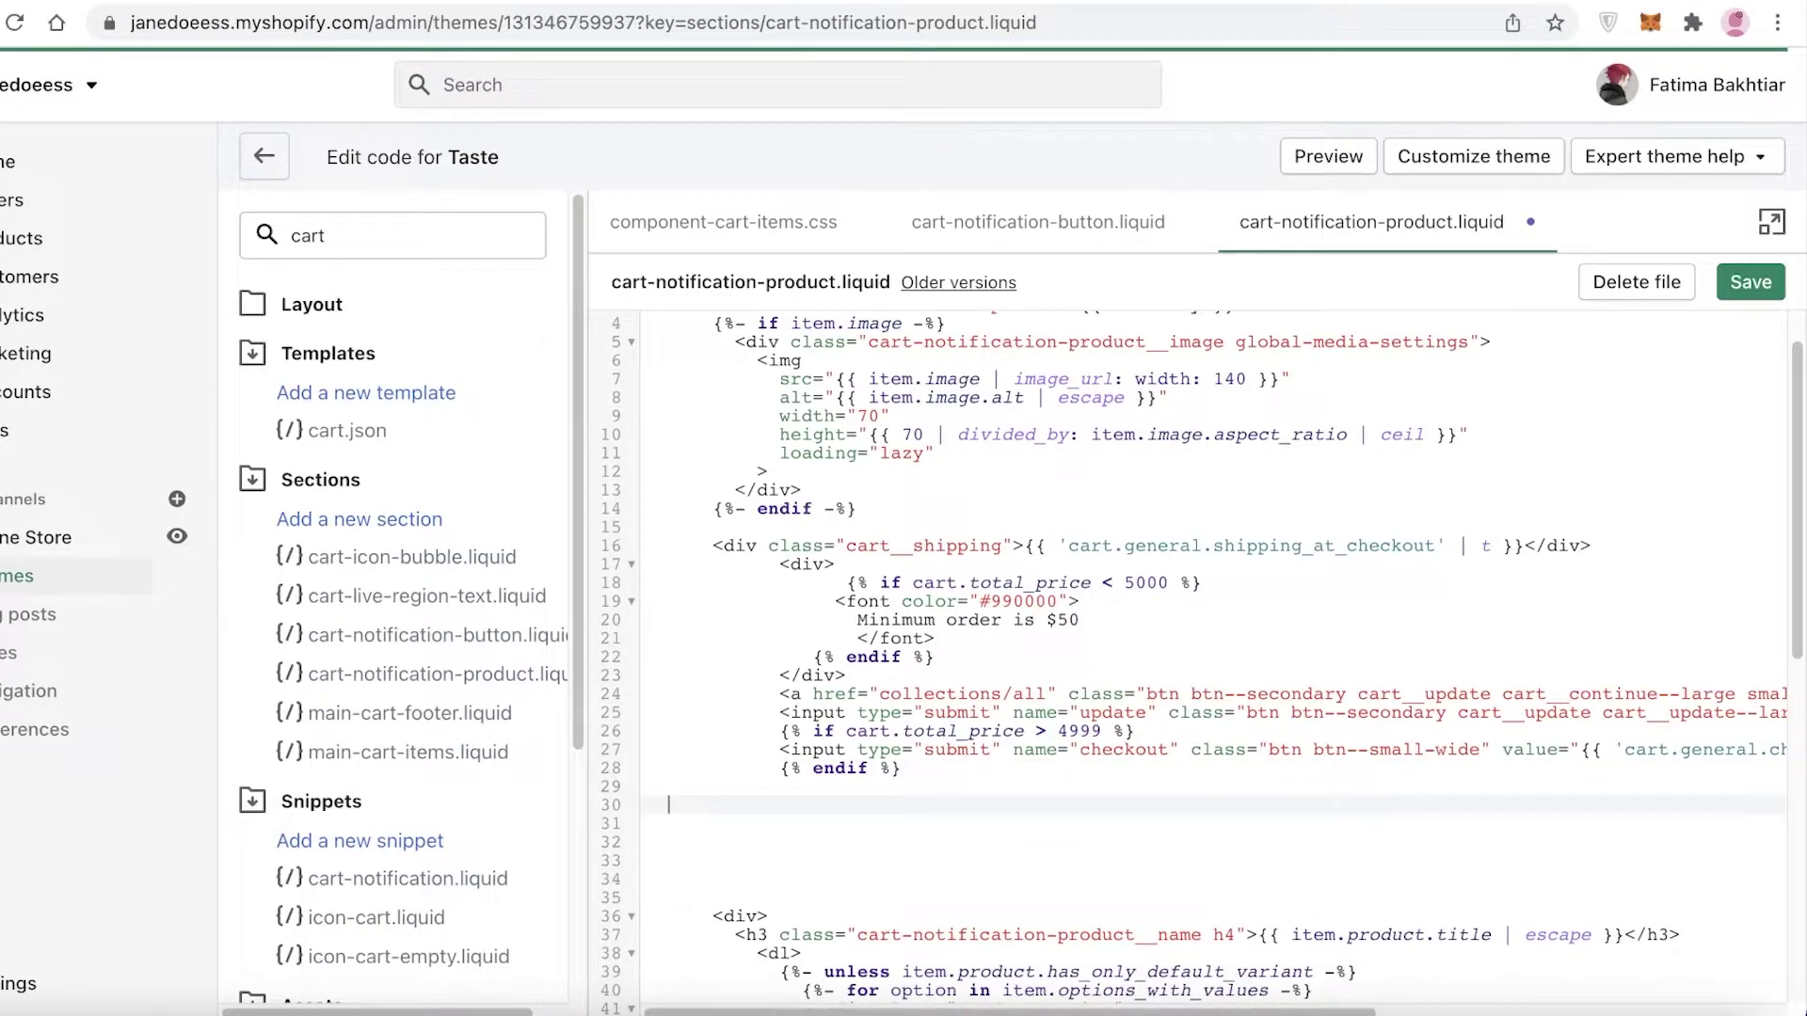
pyautogui.click(1758, 284)
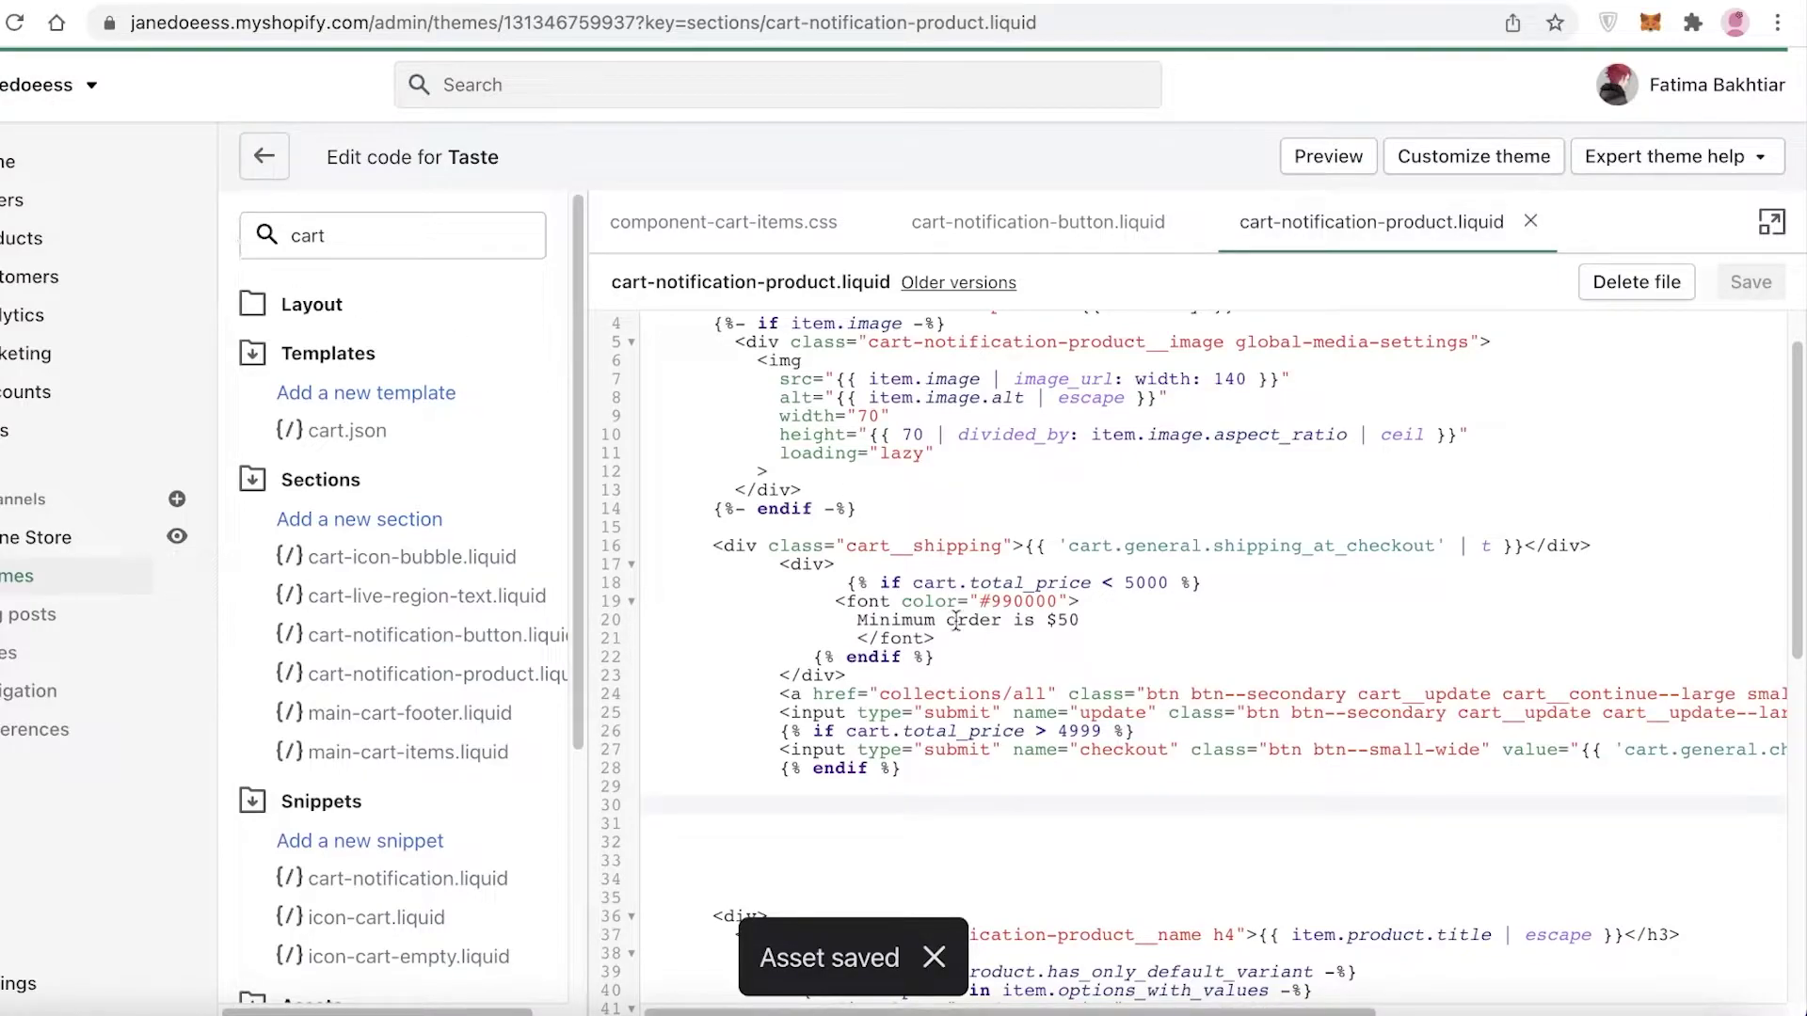
# Step: Change line 20's minimum order from $50 to $500, save, and return to Home
pyautogui.click(1096, 584)
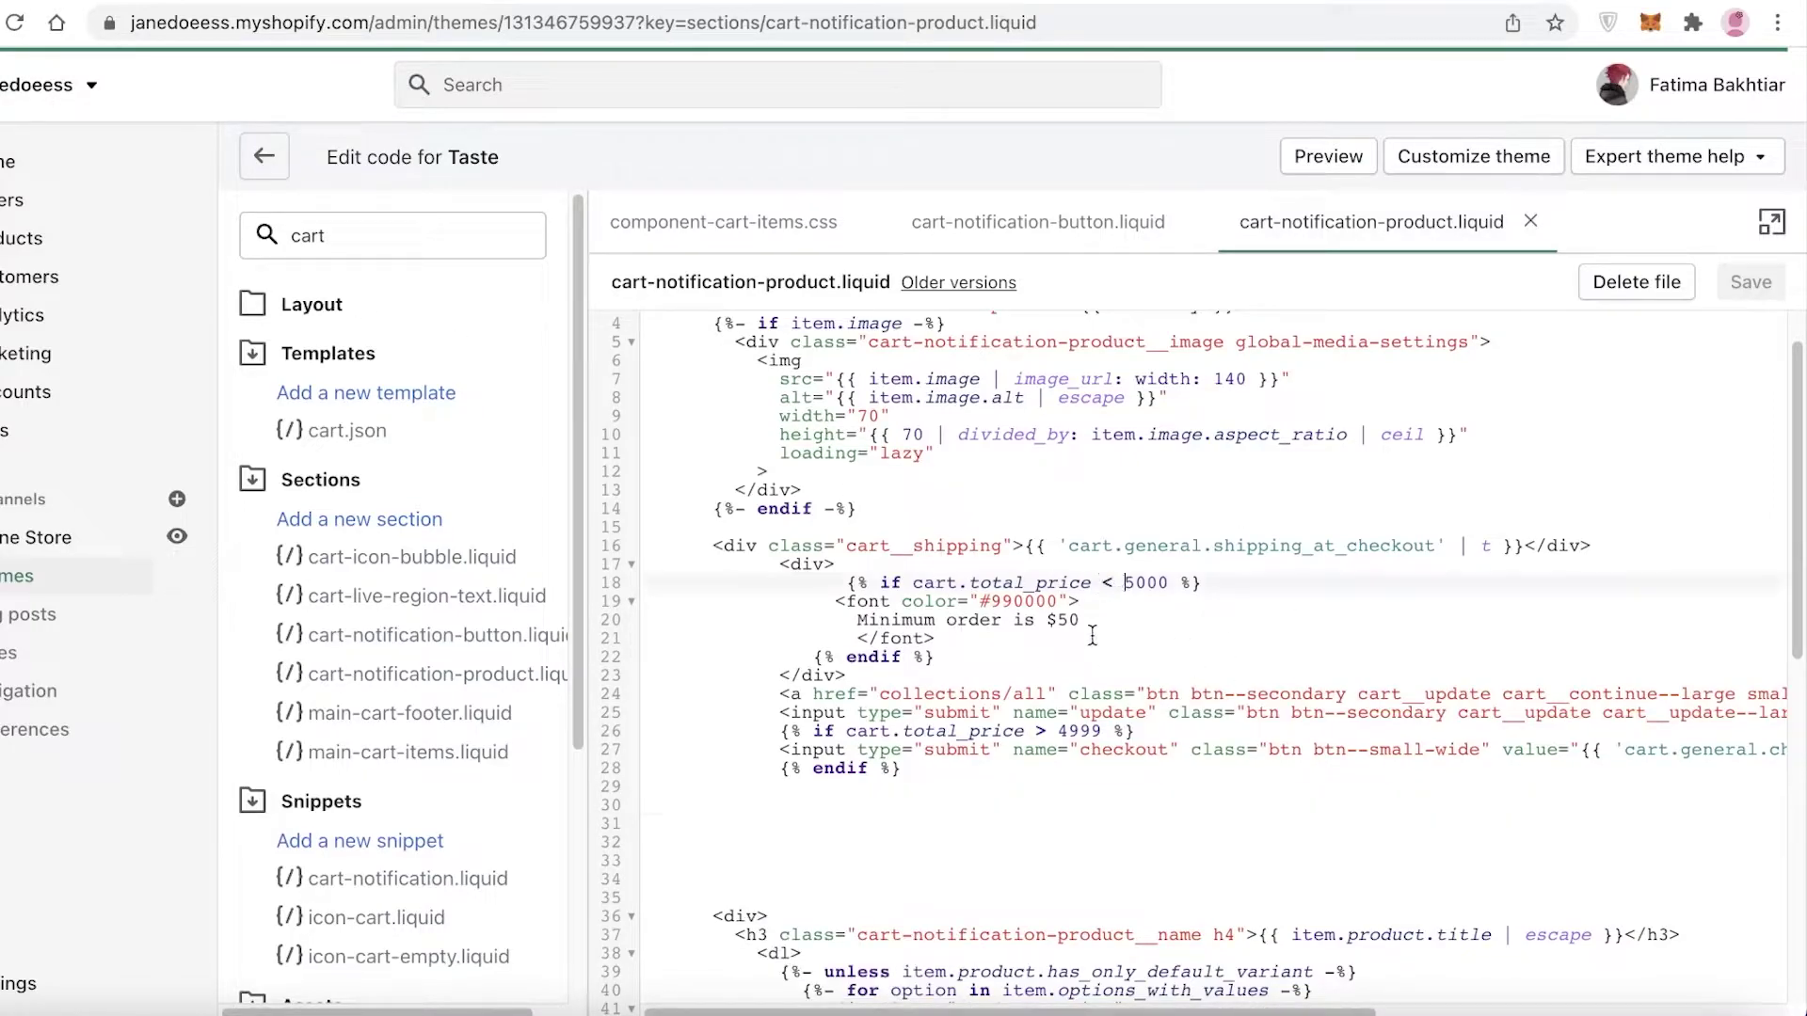
pyautogui.click(1093, 623)
pyautogui.press('BackSpace')
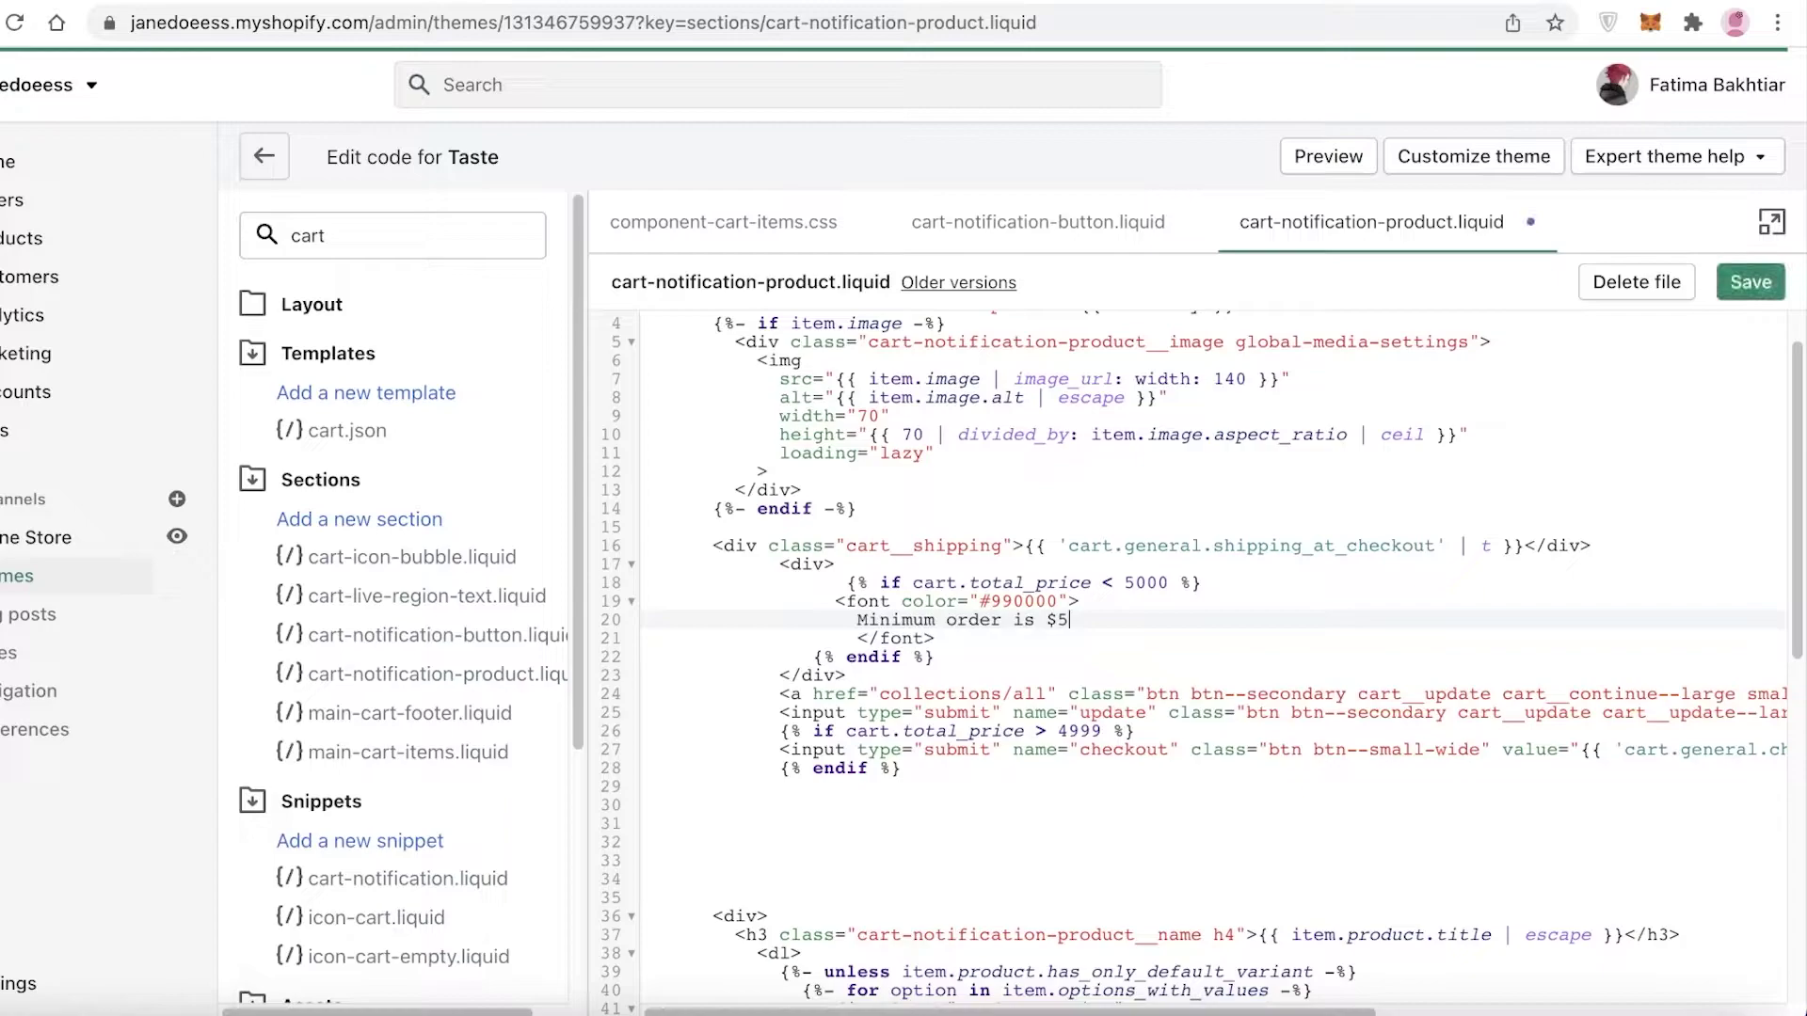
pyautogui.write('00')
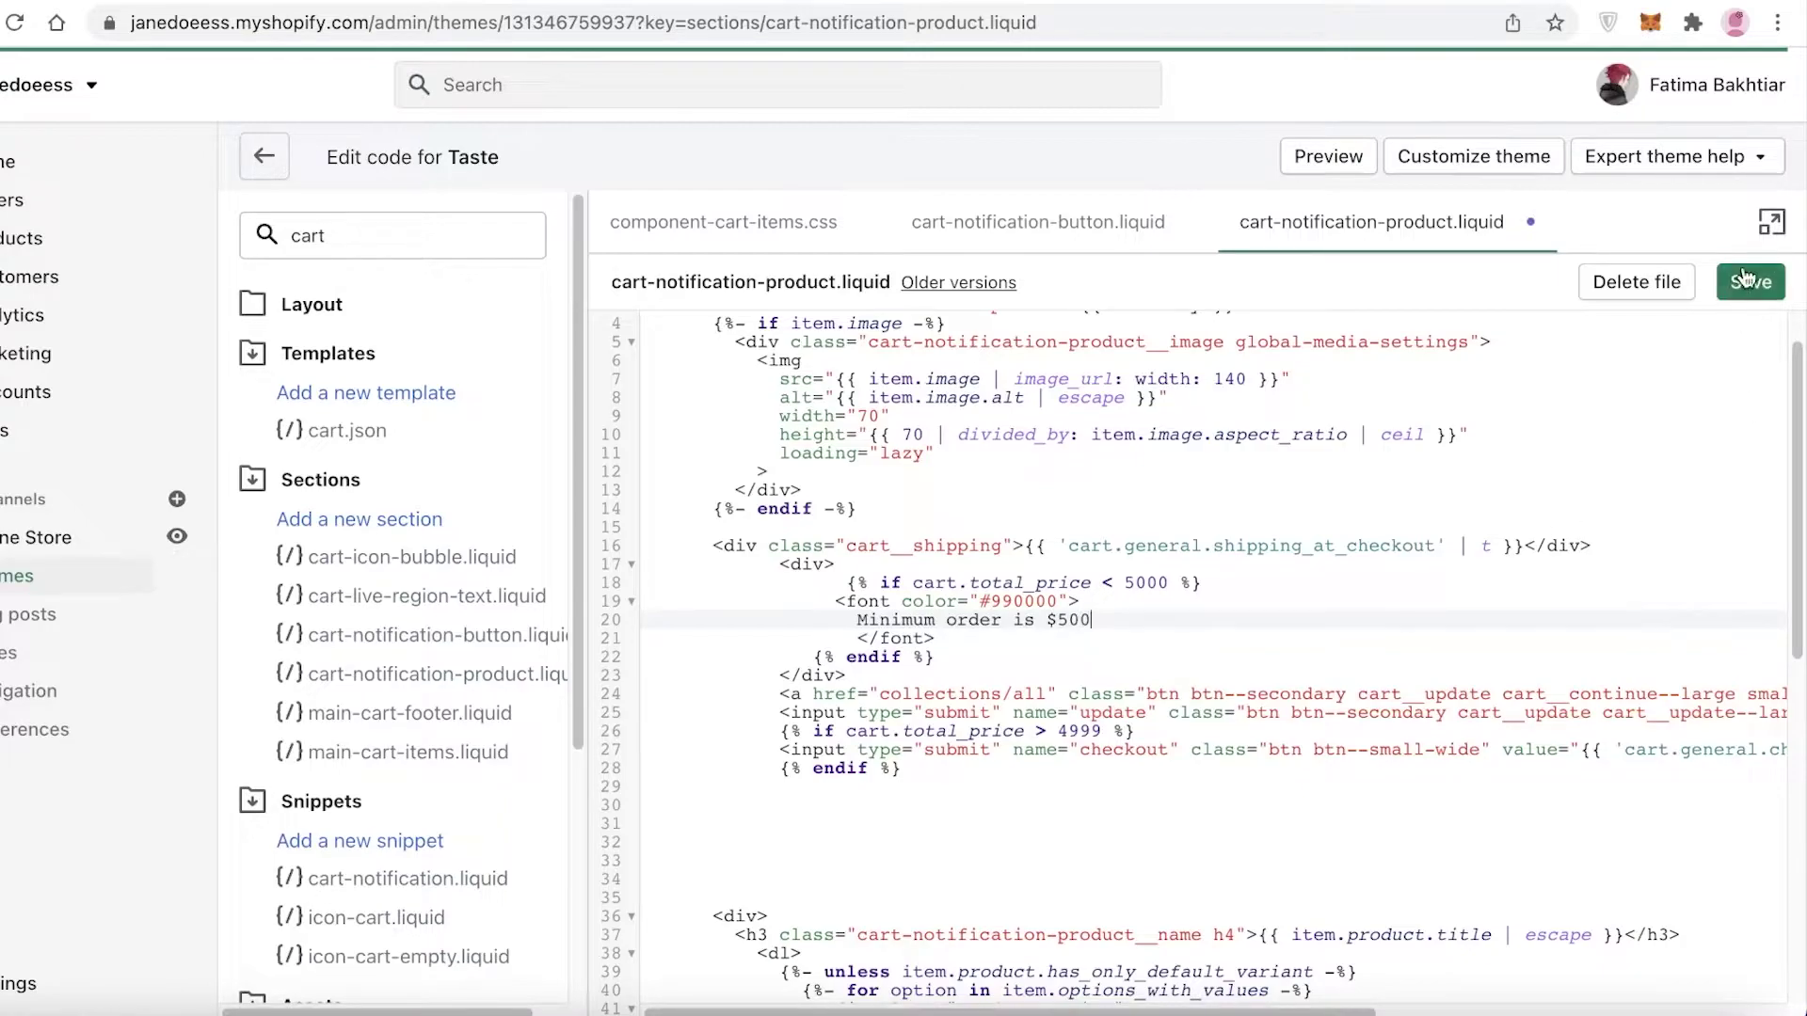
pyautogui.click(1750, 281)
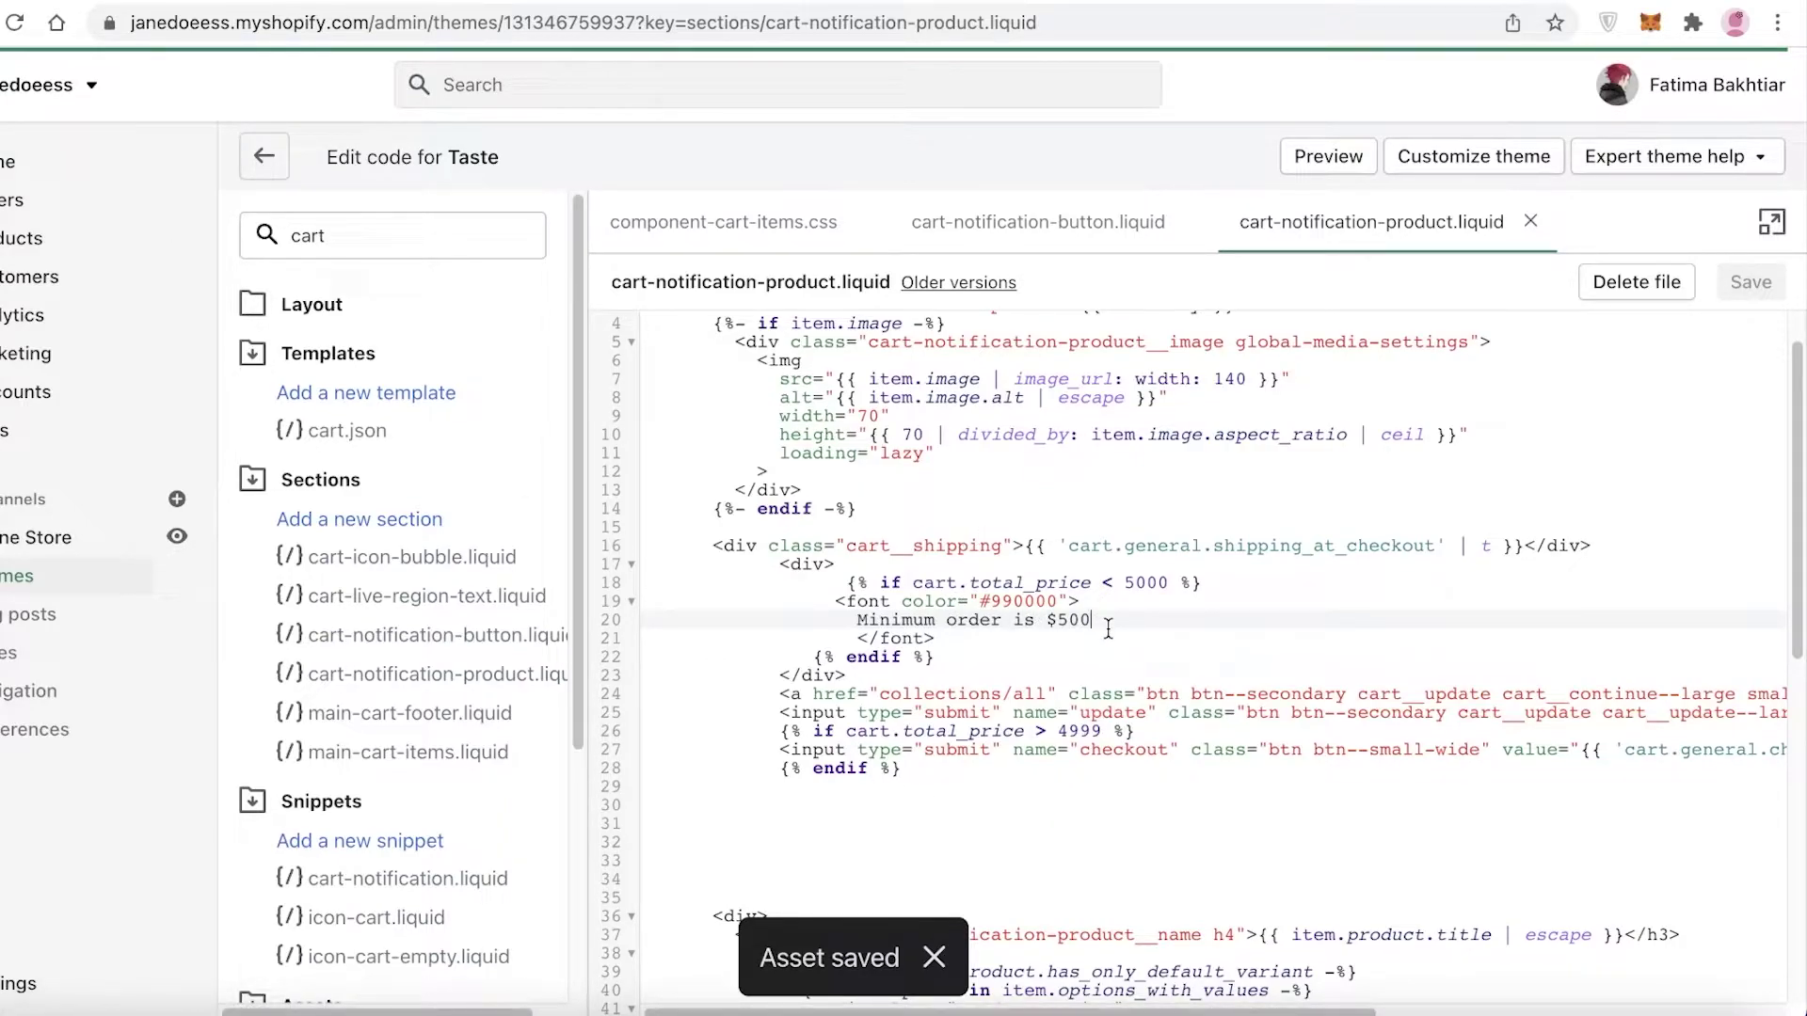
pyautogui.press('BackSpace')
pyautogui.press('BackSpace')
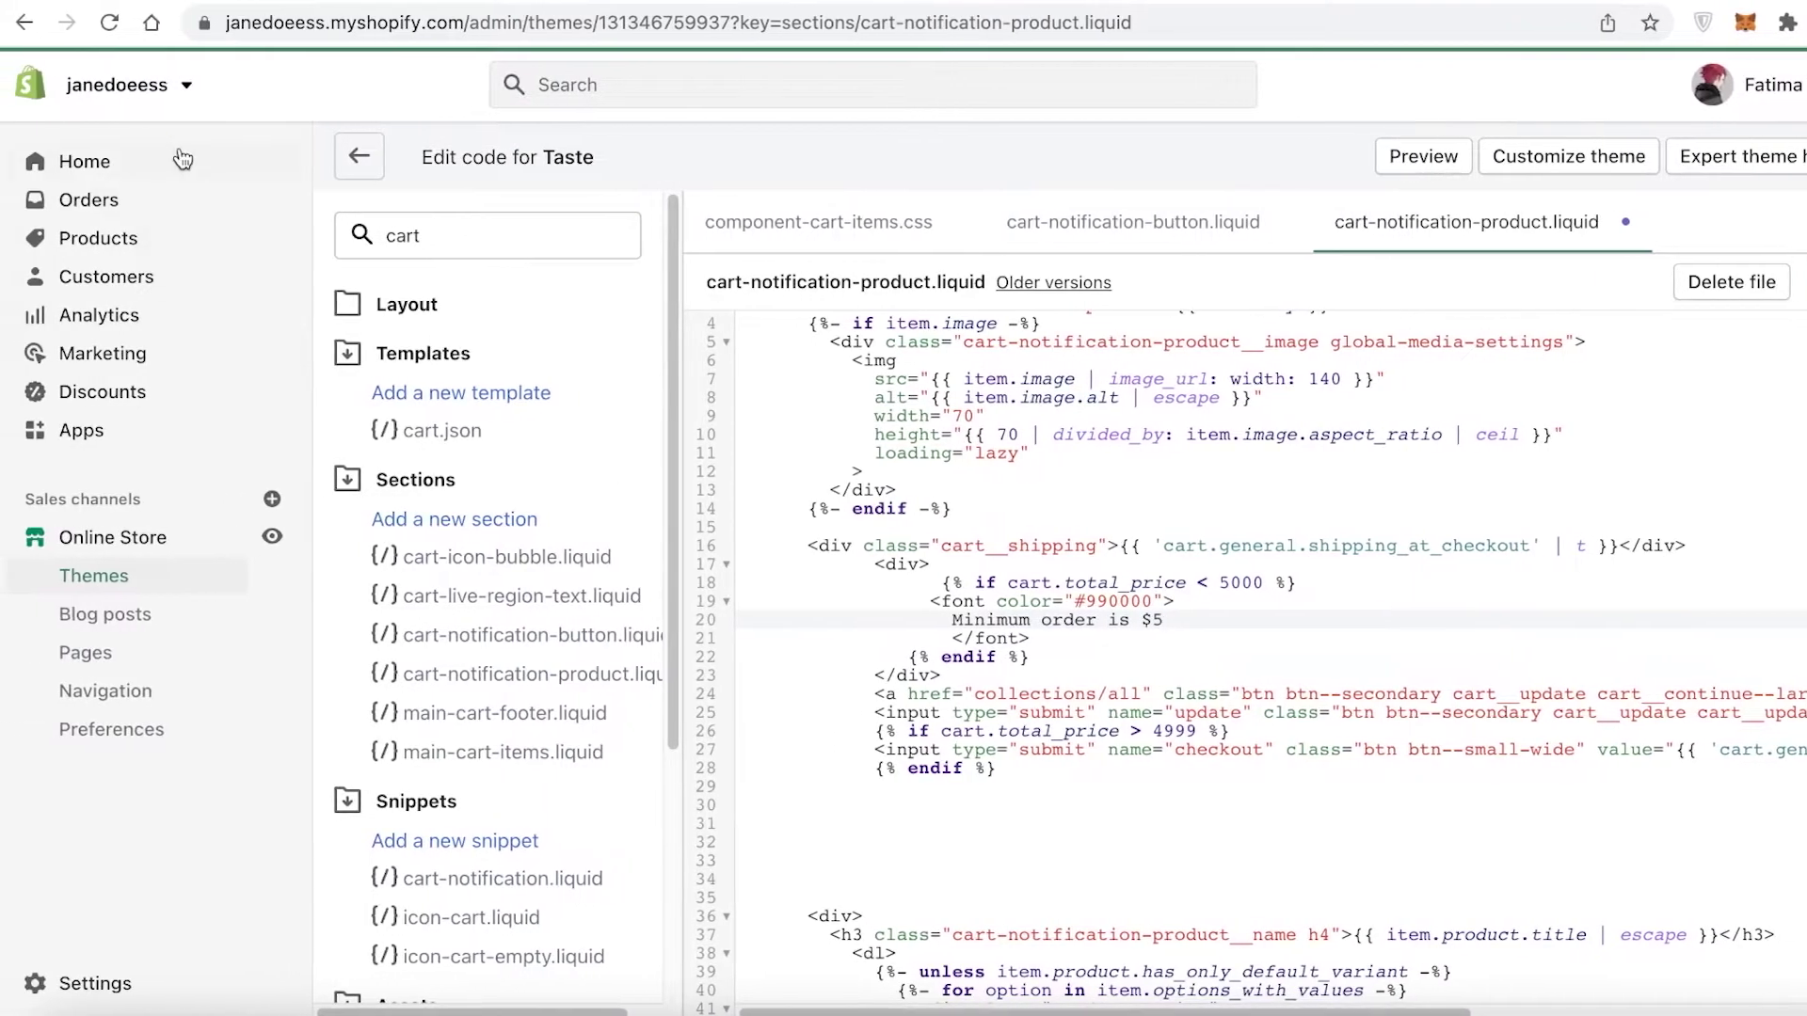
pyautogui.click(79, 157)
# Step: Dismiss the plan banner and visit the Themes and installed Apps pages
pyautogui.click(1550, 197)
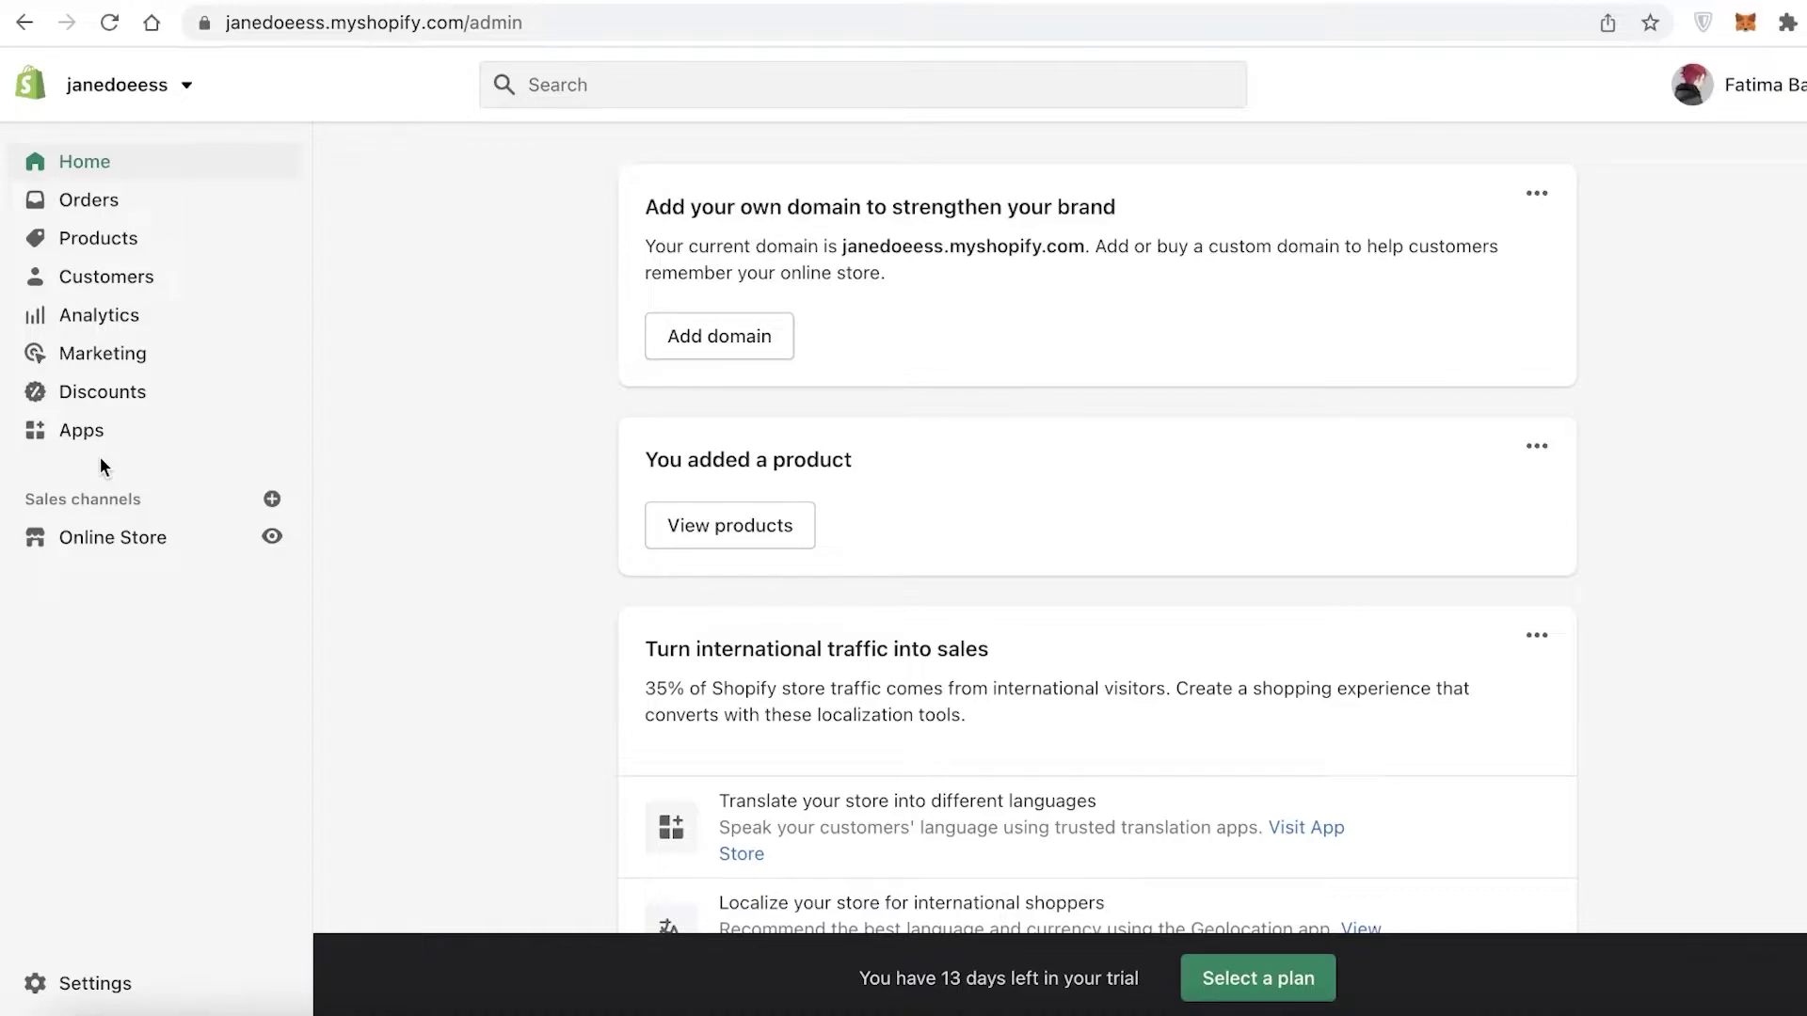
pyautogui.click(96, 541)
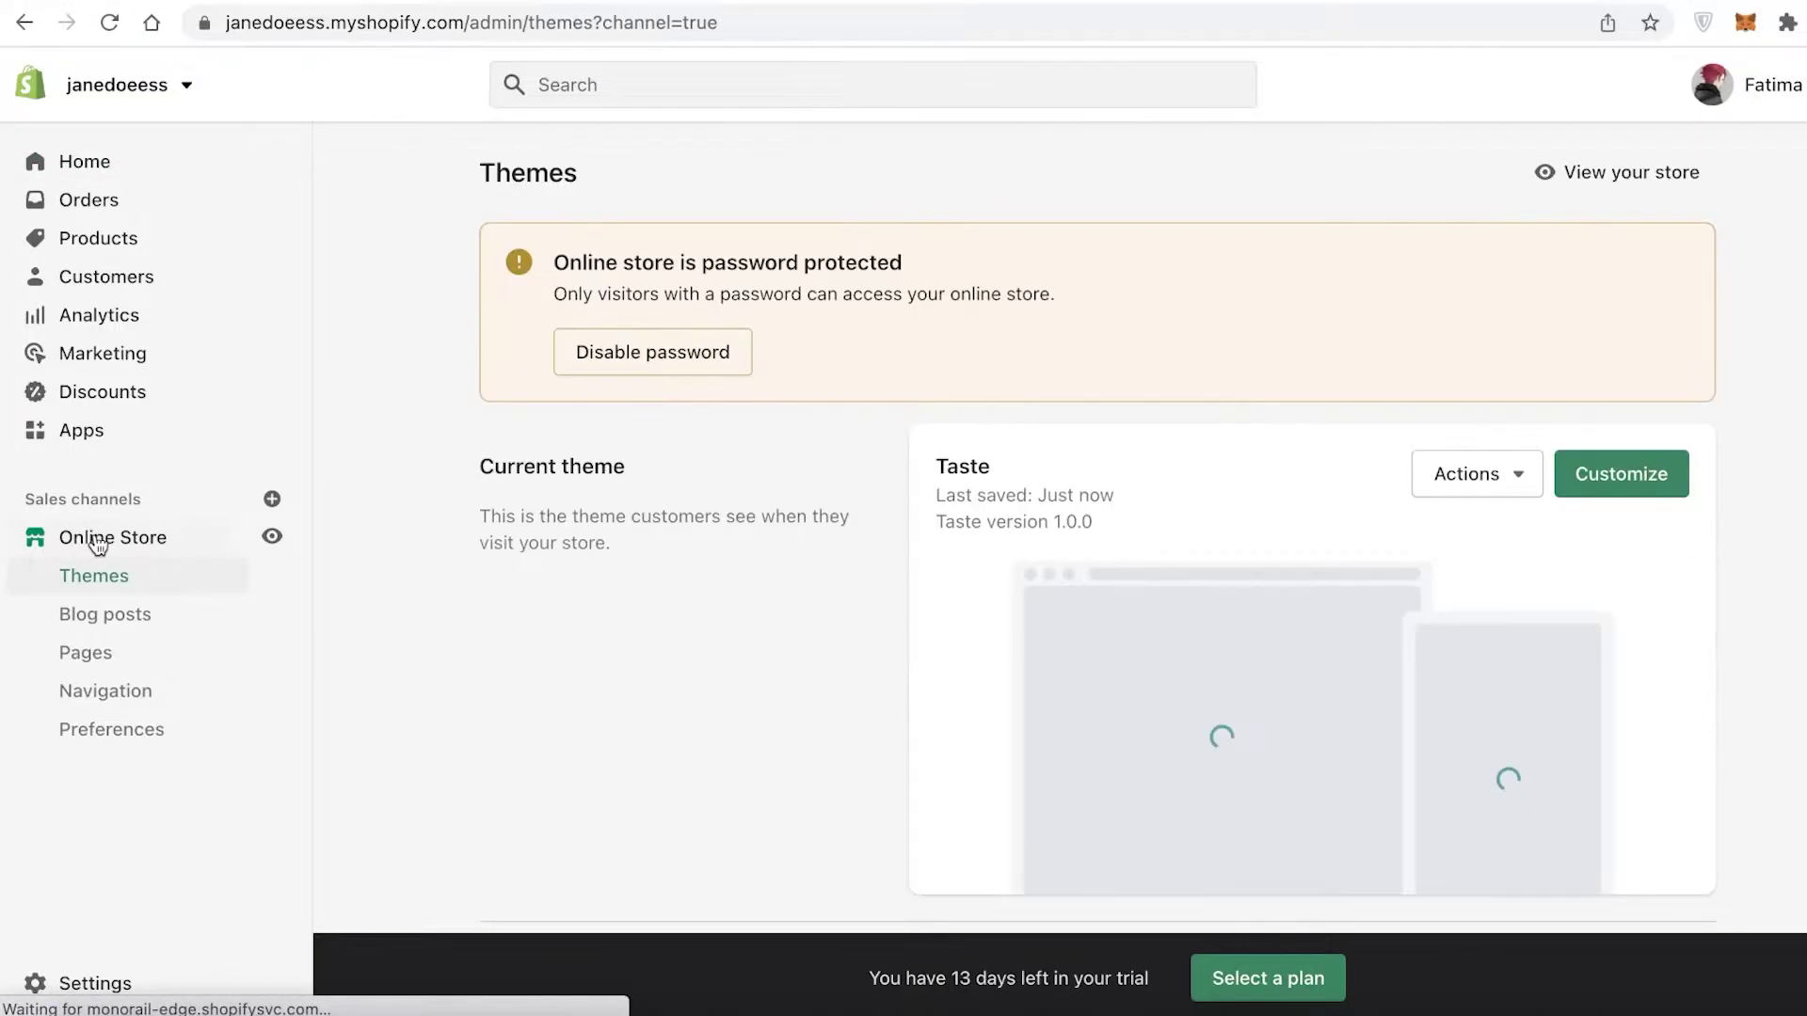
pyautogui.click(101, 422)
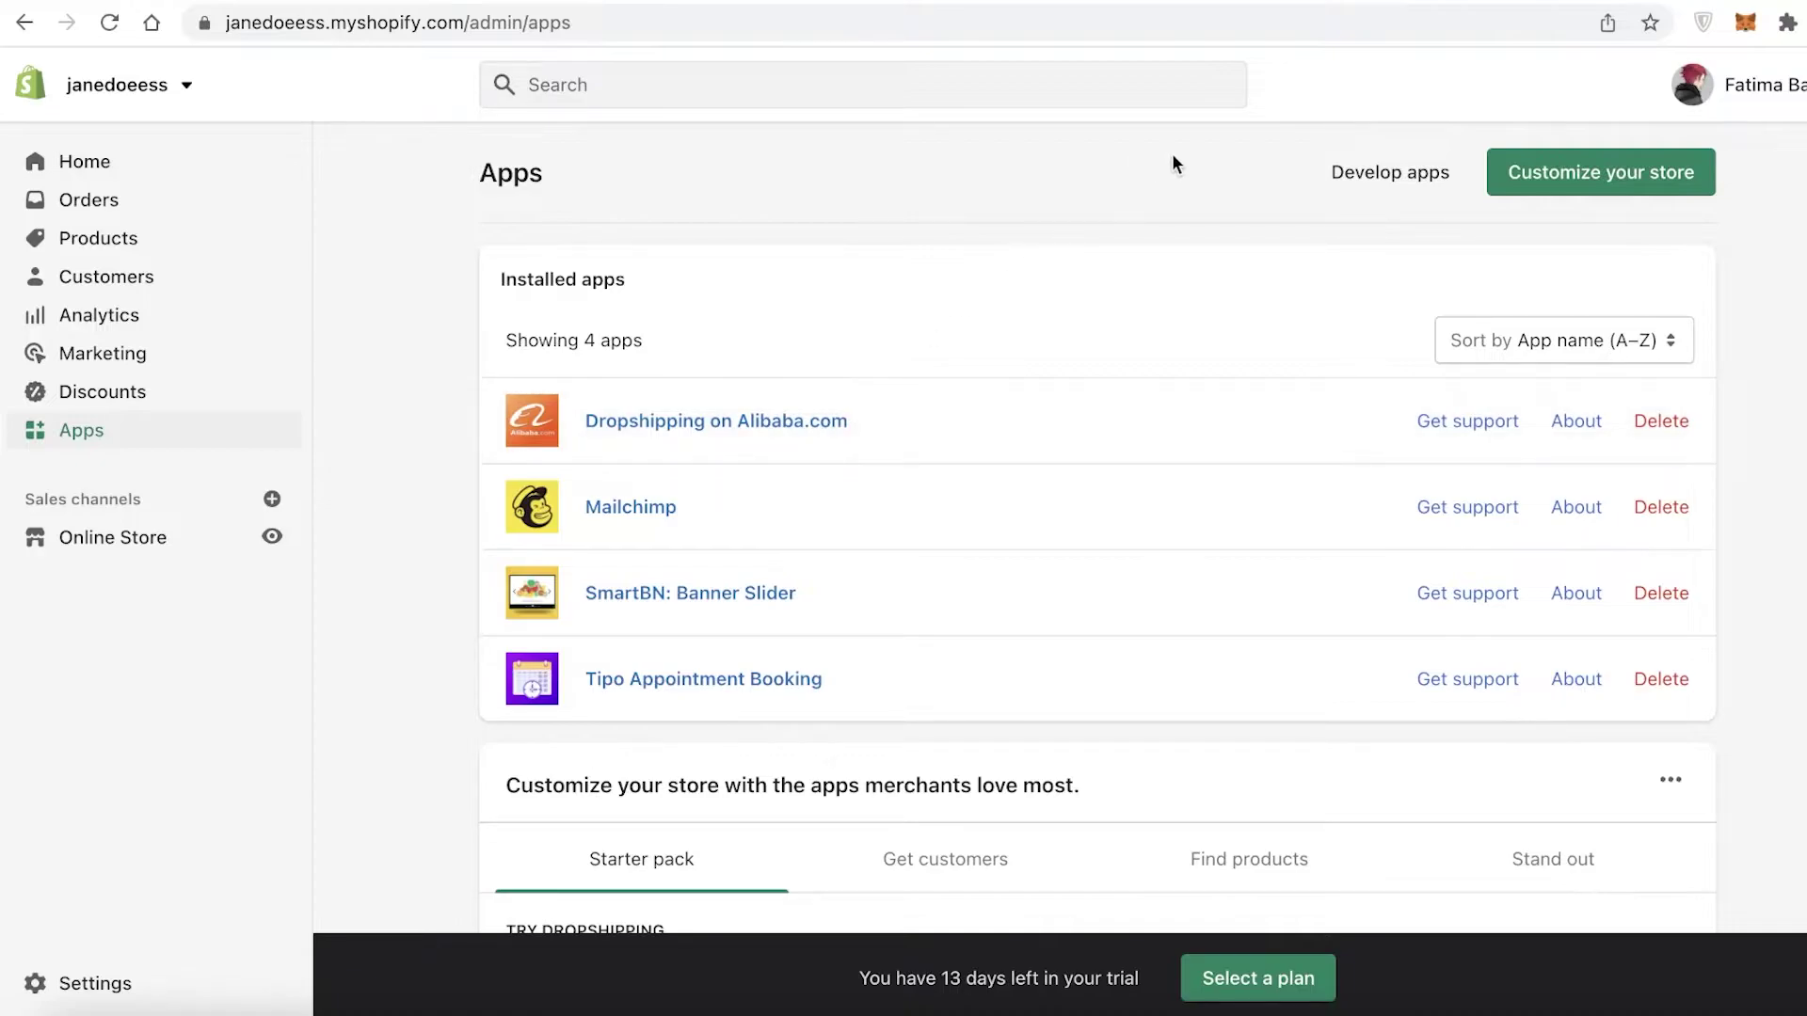
pyautogui.scroll(-10, 1008, 580)
pyautogui.scroll(10, 895, 348)
pyautogui.click(433, 0)
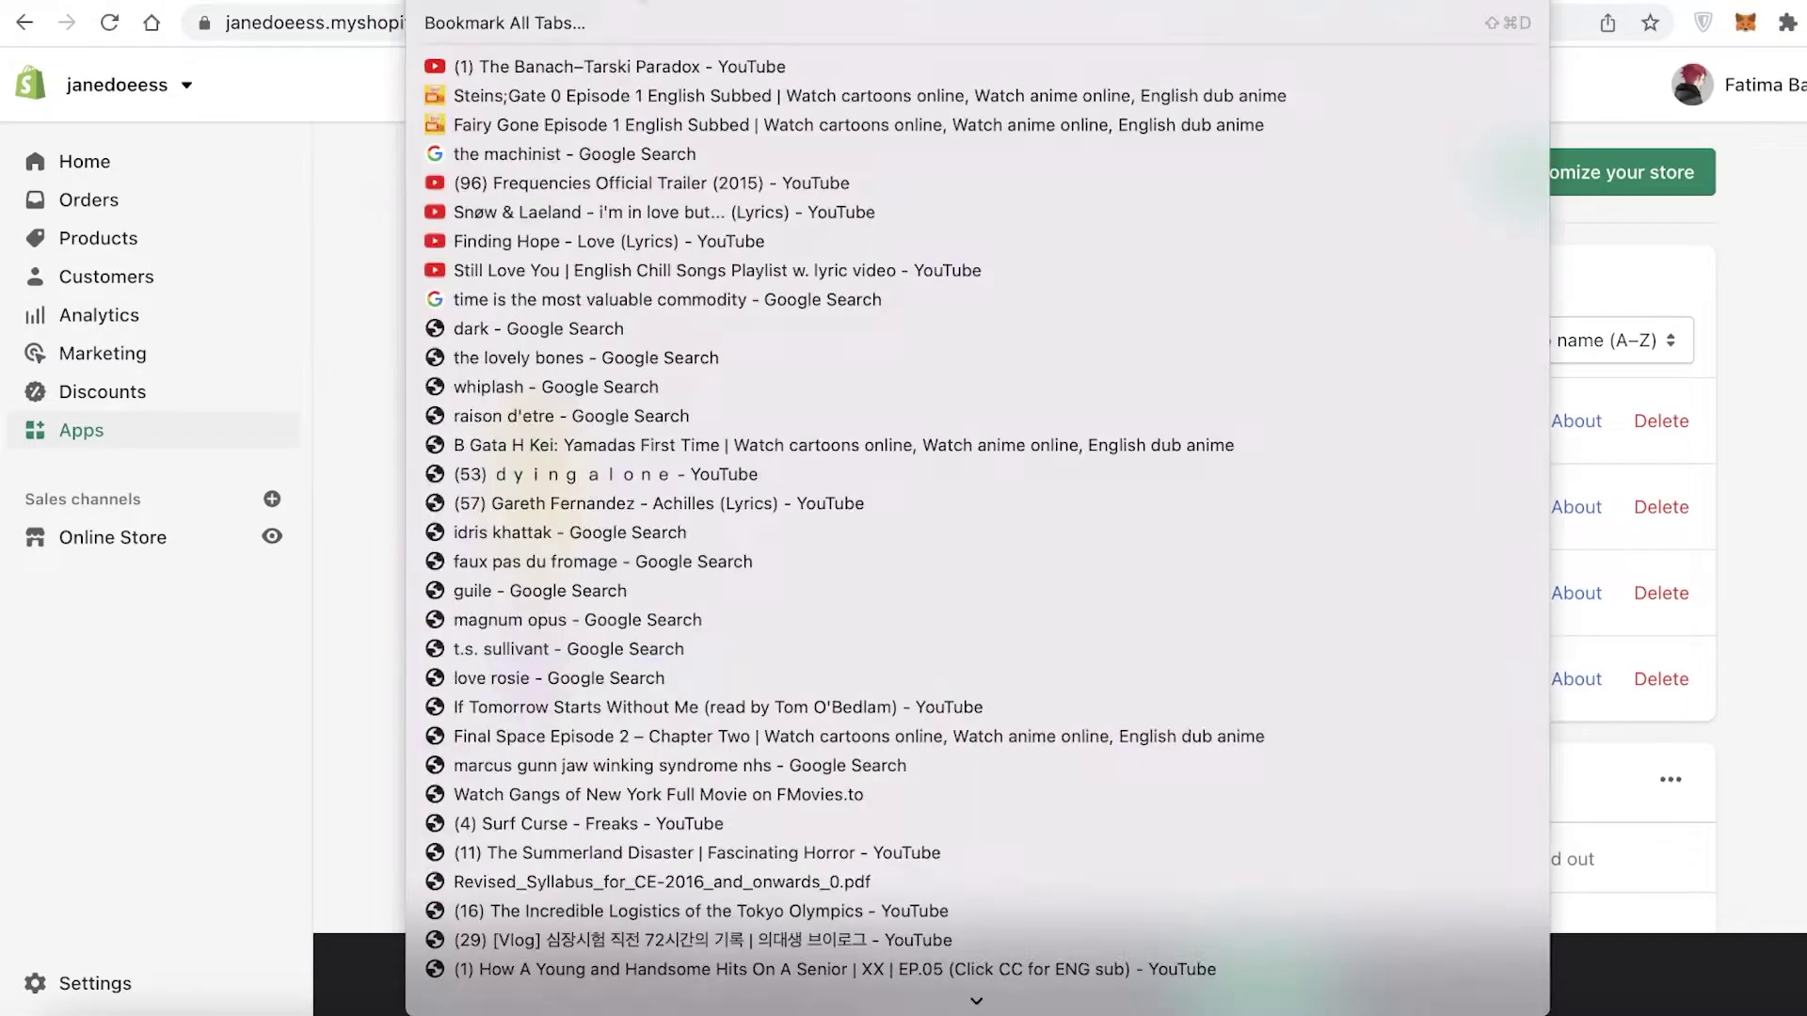
pyautogui.click(1743, 500)
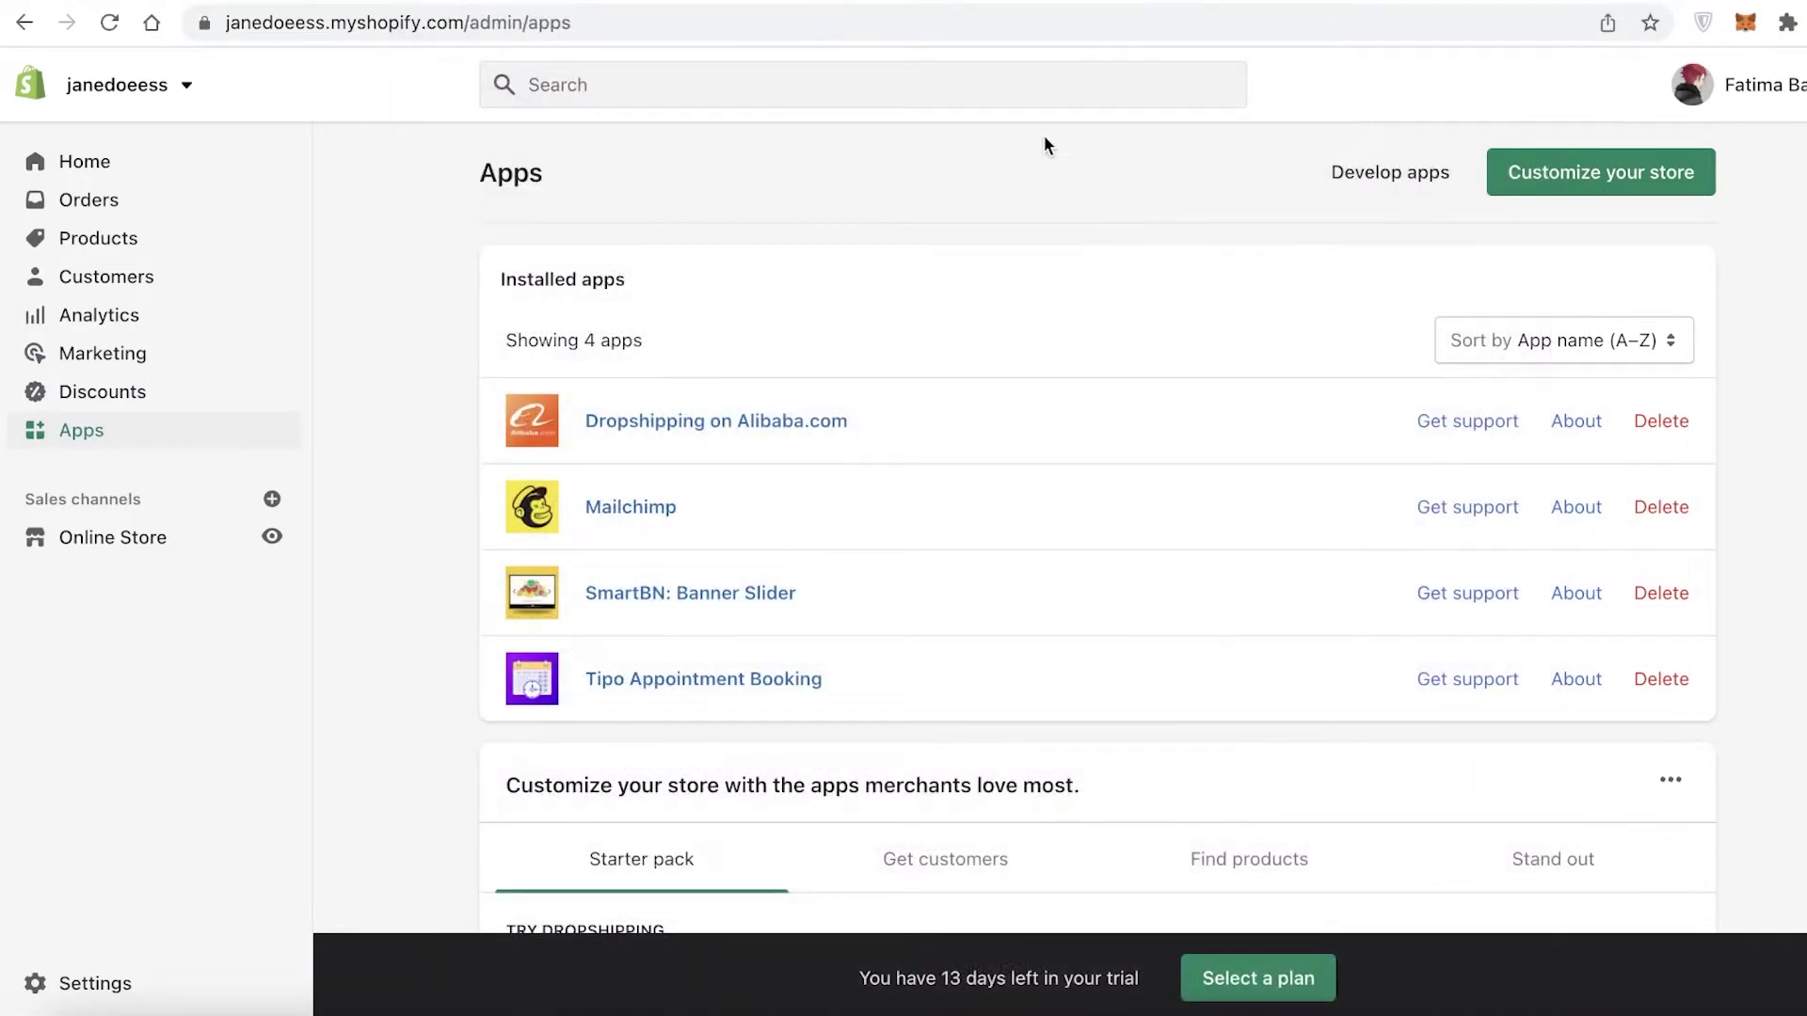
# Step: Search apps for 'order limits' in the Shopify App Store
pyautogui.click(1007, 91)
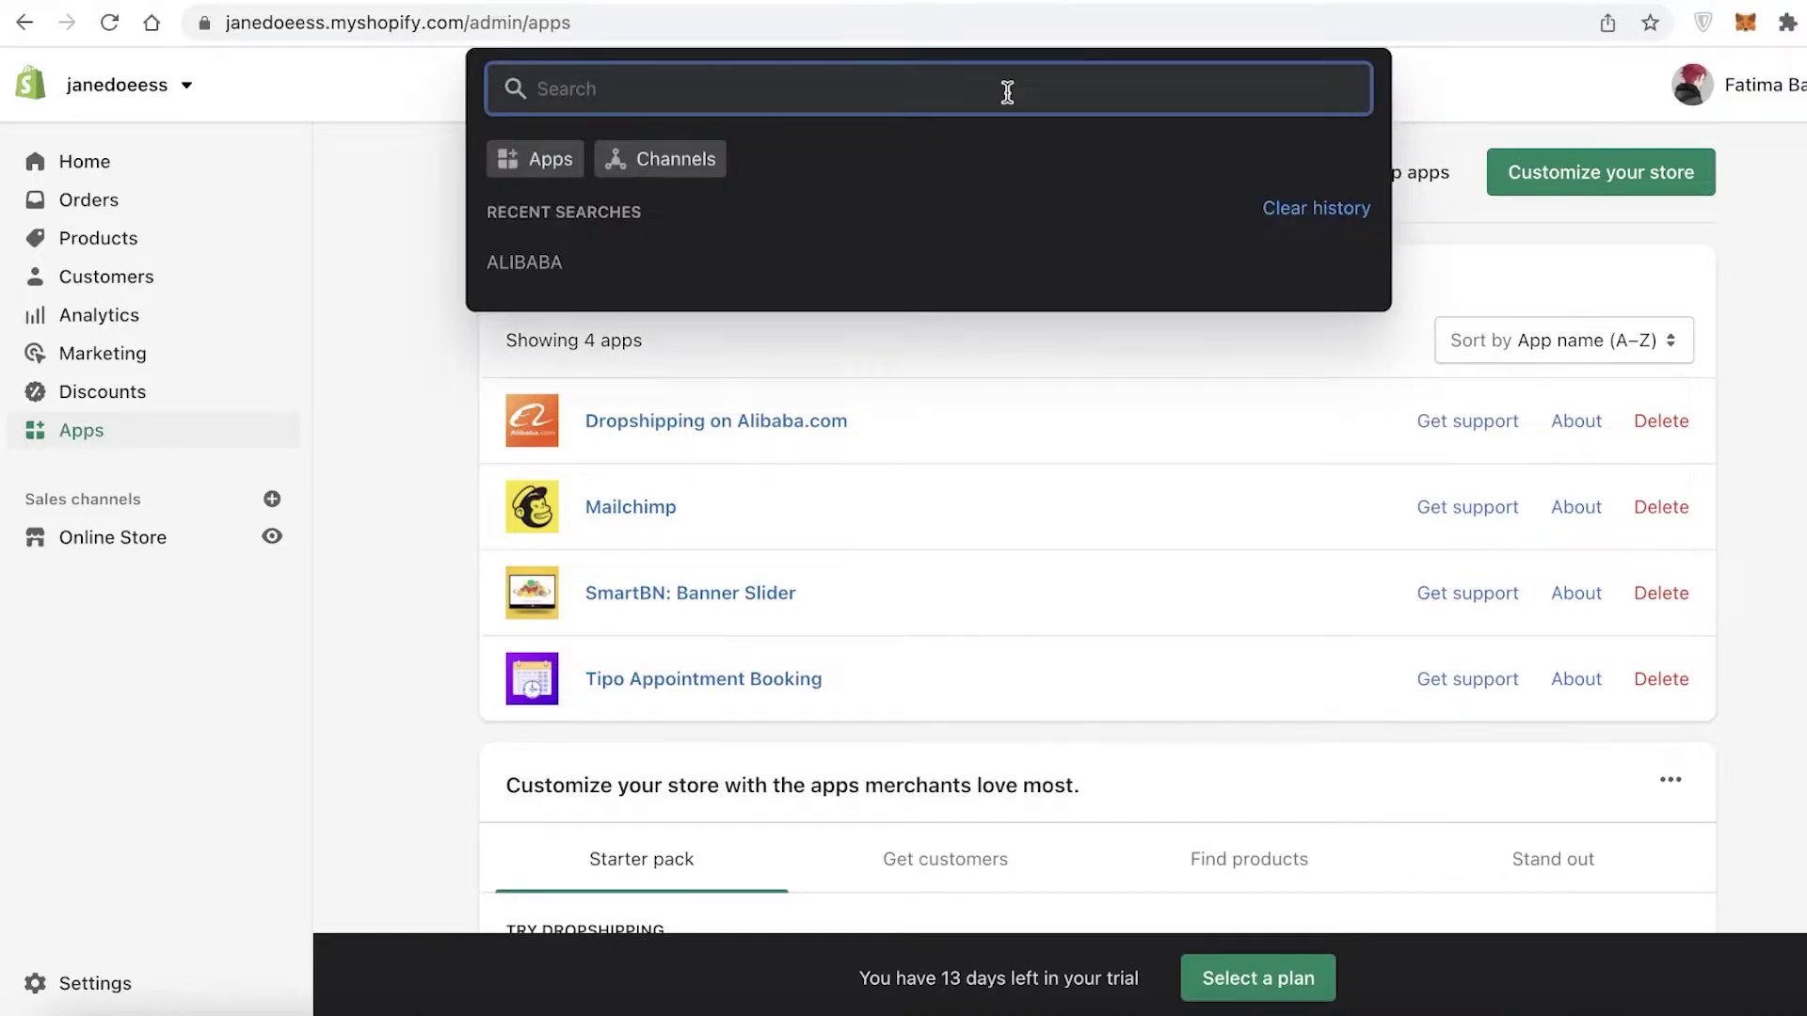
pyautogui.write('order')
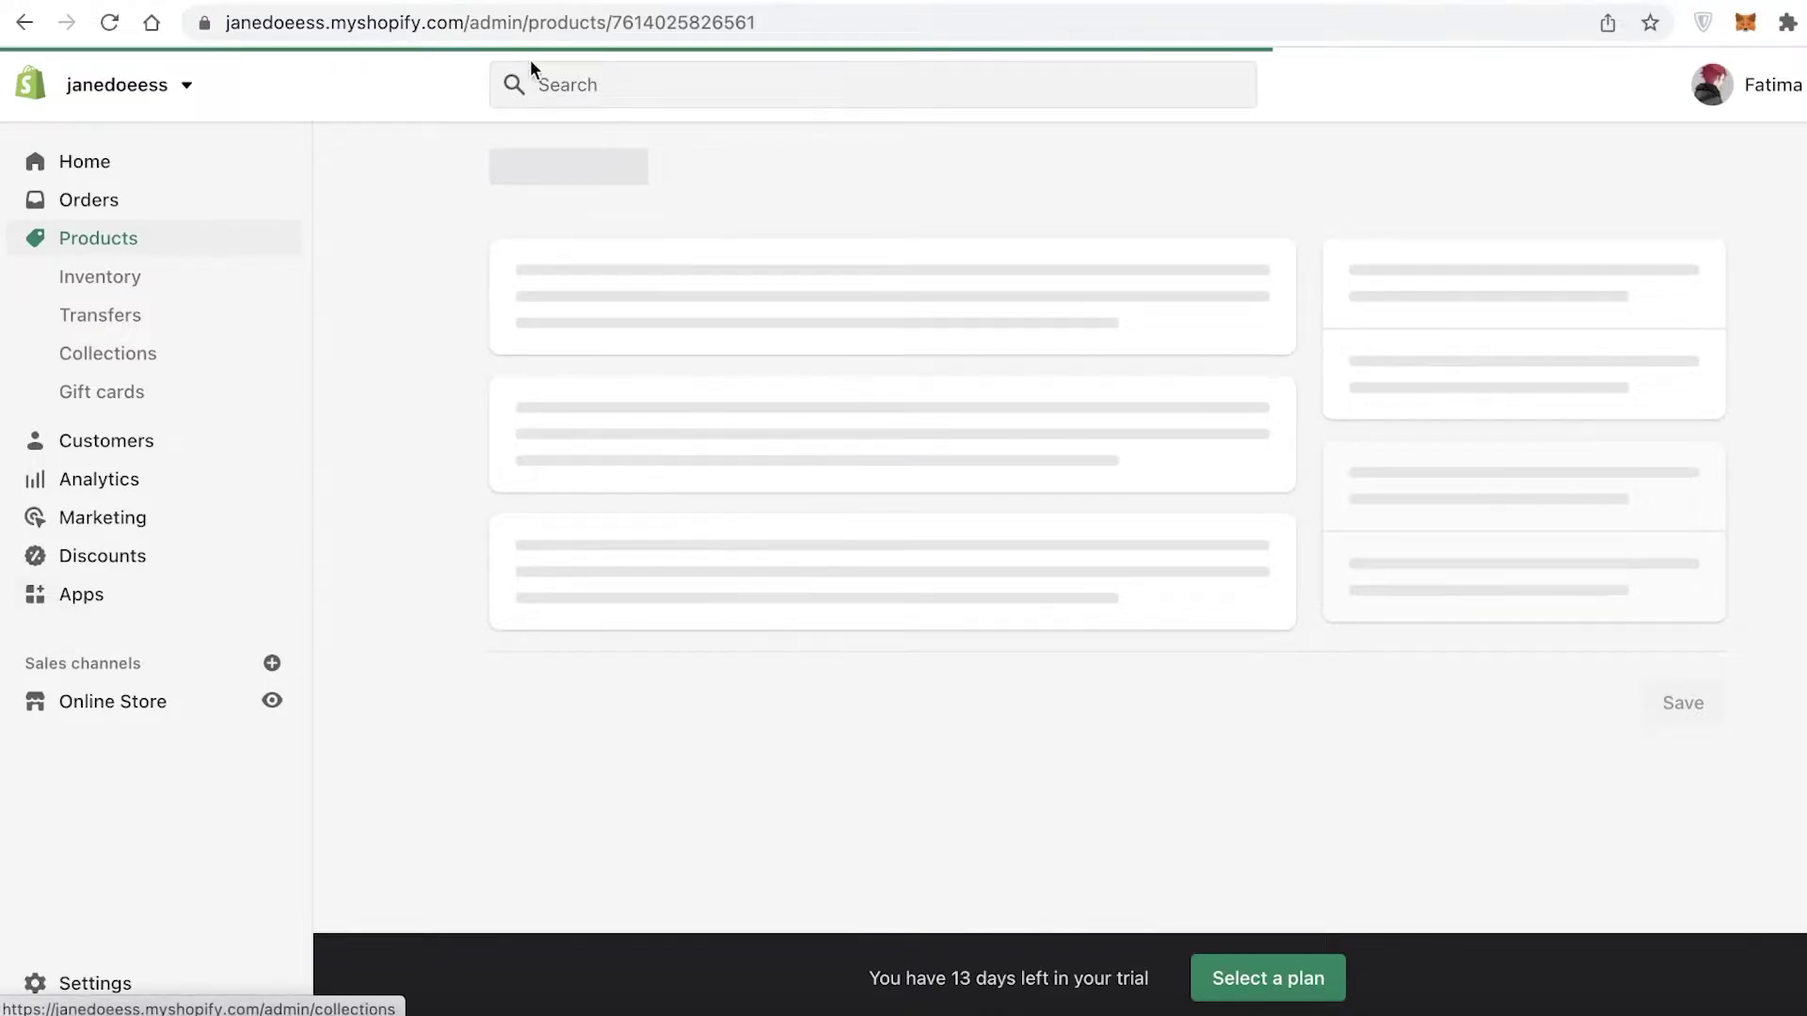
pyautogui.click(576, 71)
pyautogui.click(551, 157)
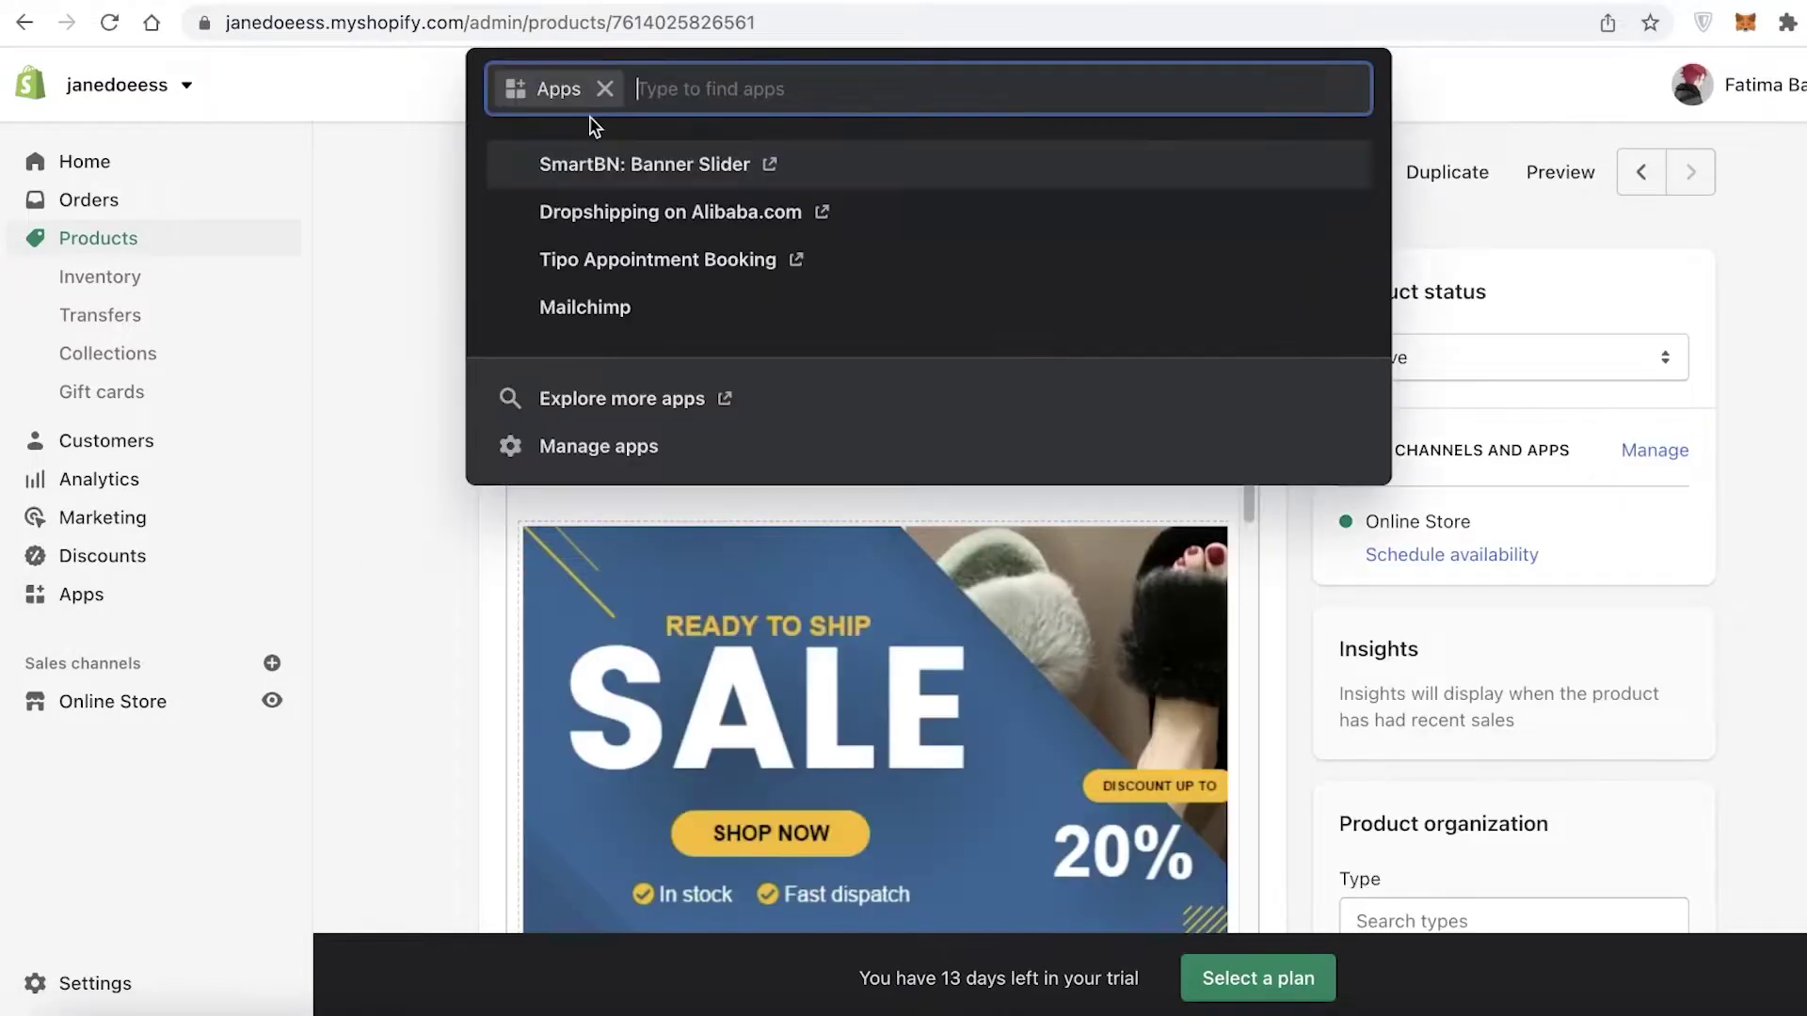
pyautogui.write('ordee')
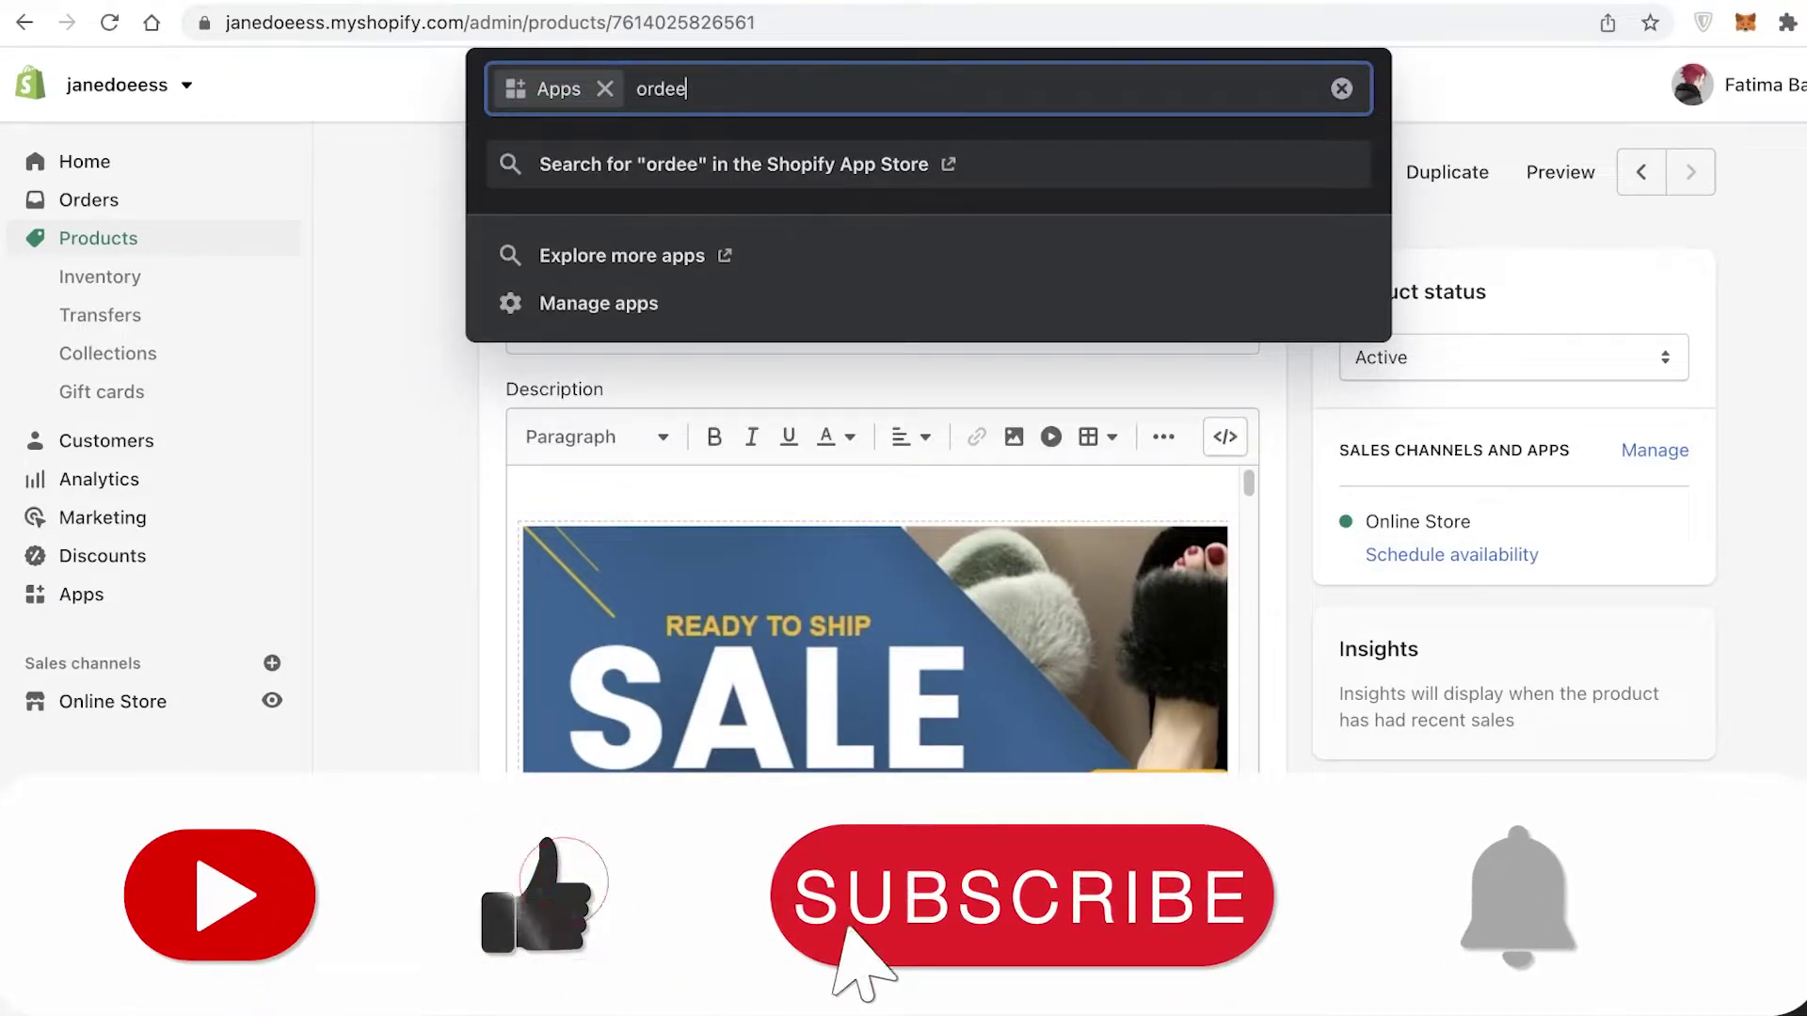
pyautogui.press('BackSpace')
pyautogui.write('r limits')
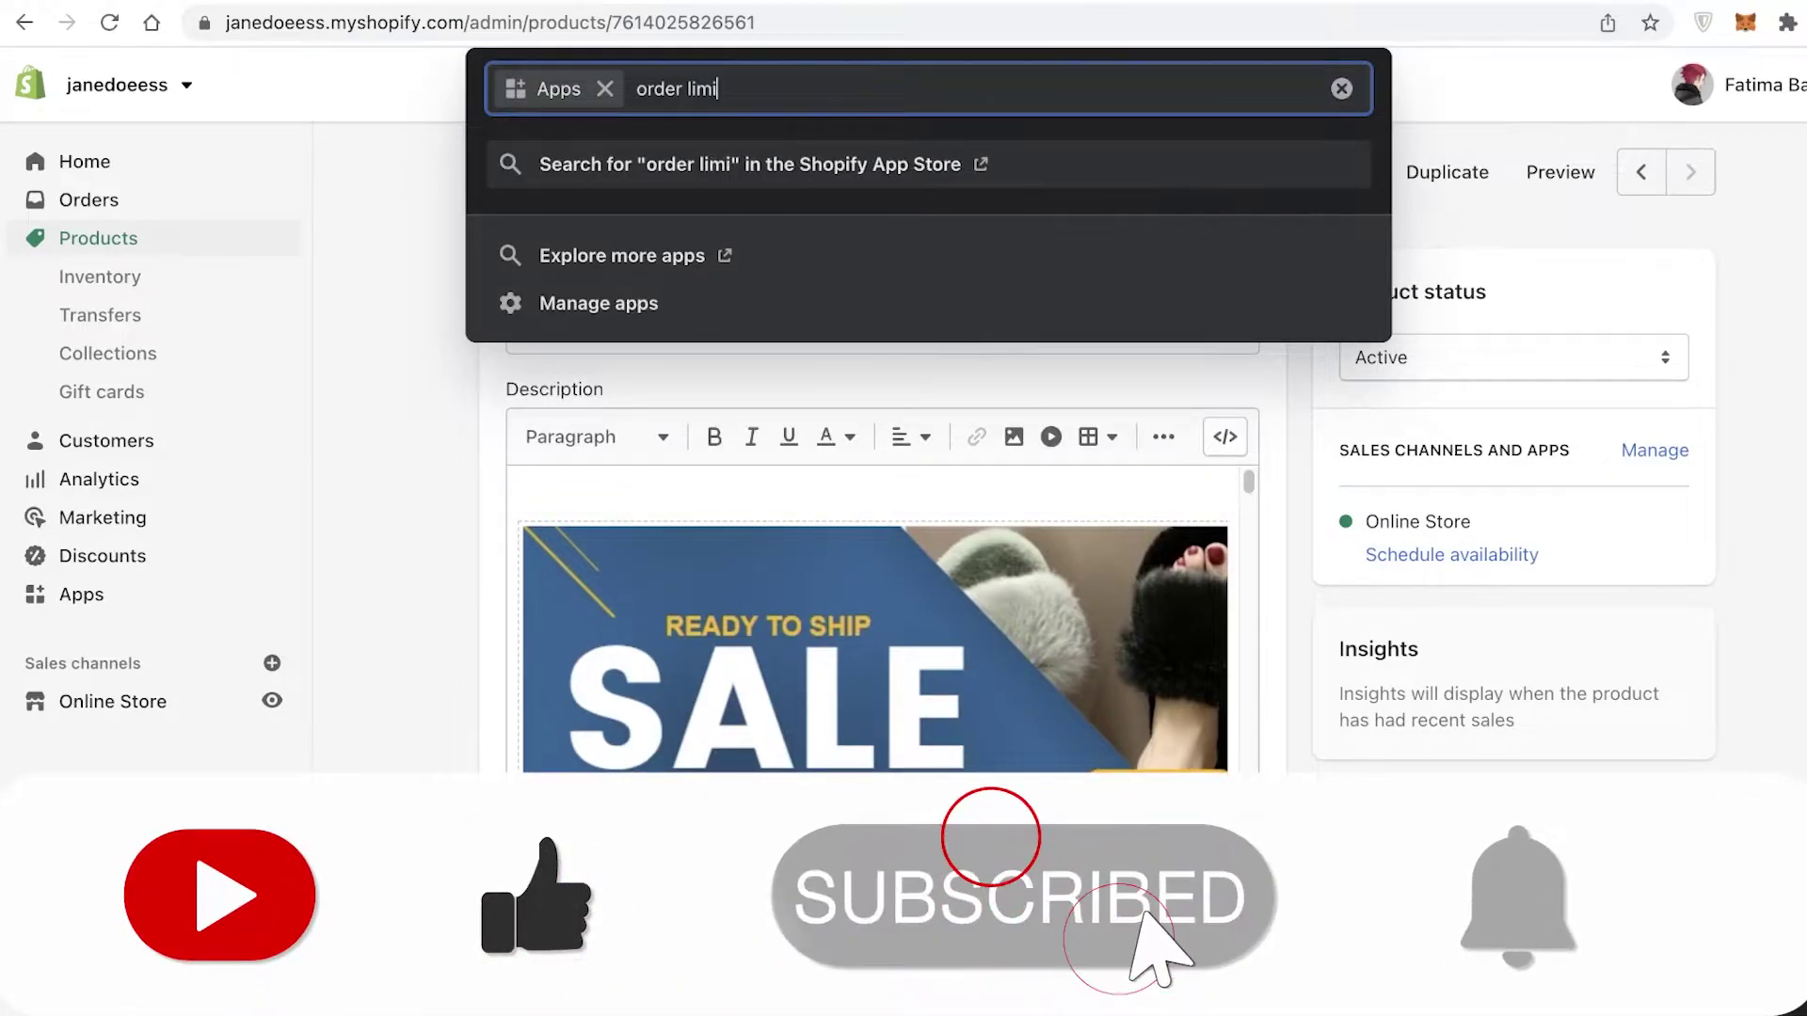
pyautogui.press('Return')
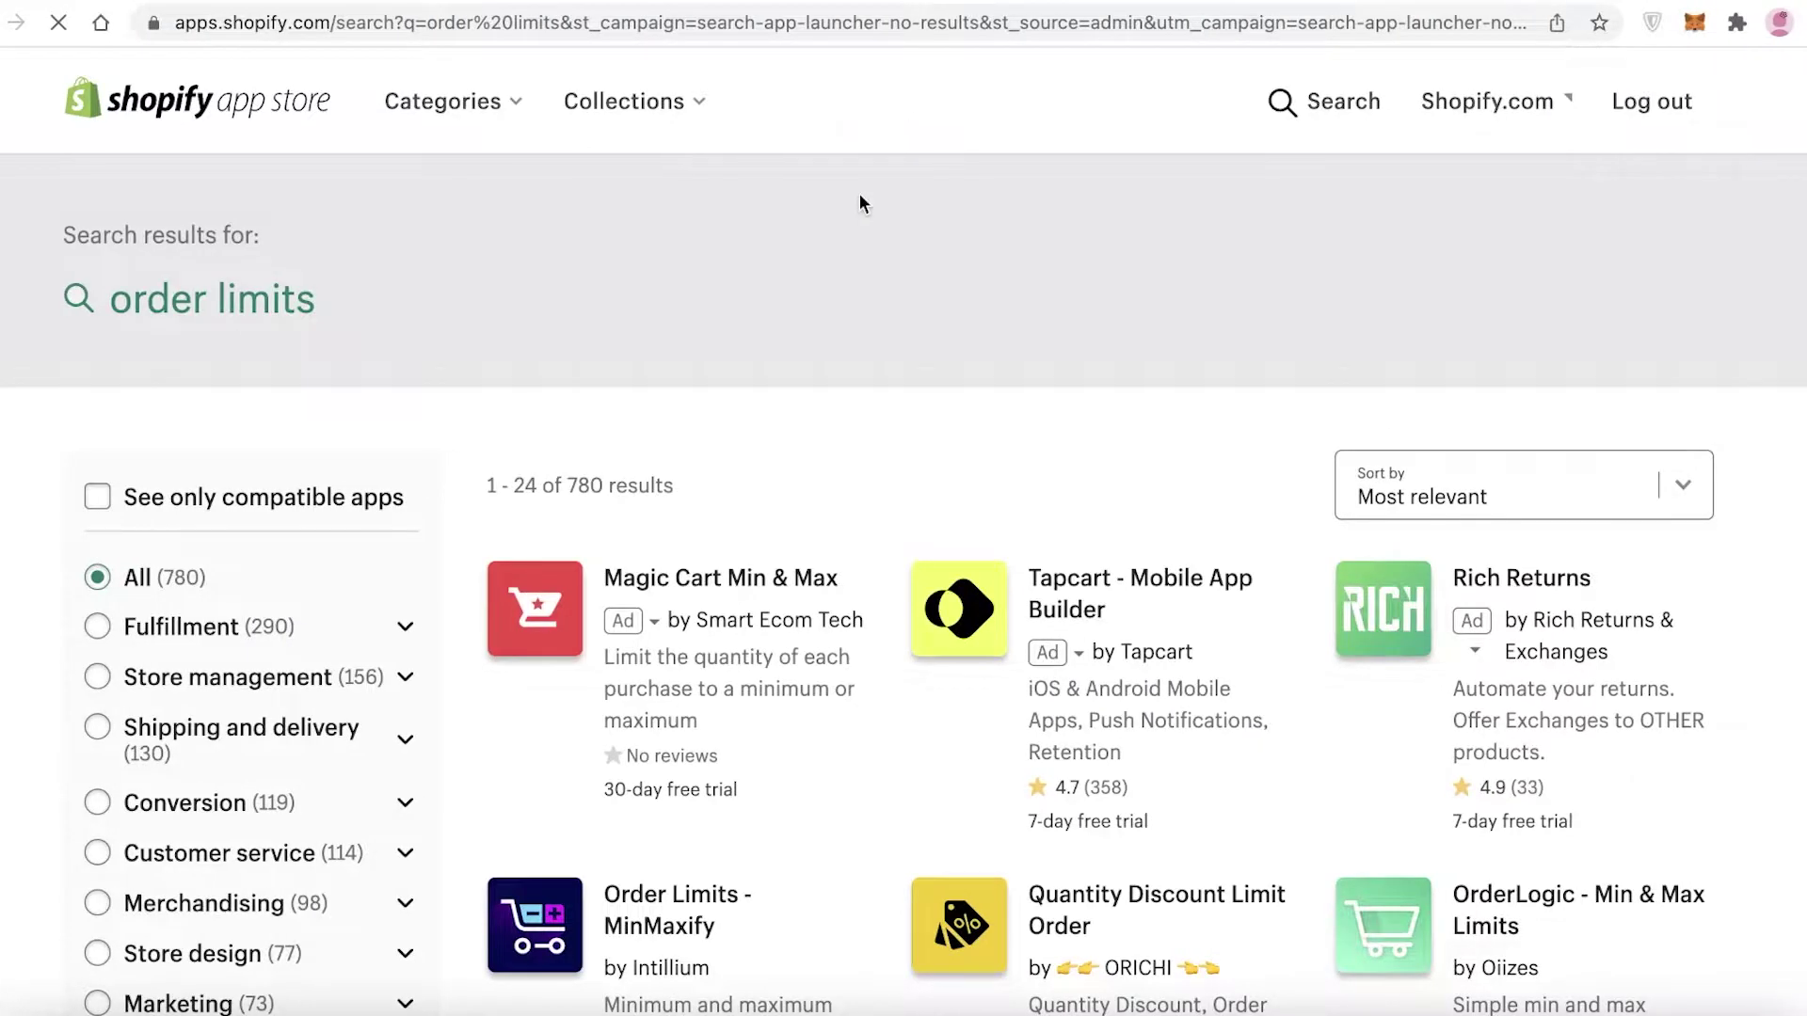
# Step: Open the Order Minimum App listing in a new tab and view it
pyautogui.scroll(-3, 861, 194)
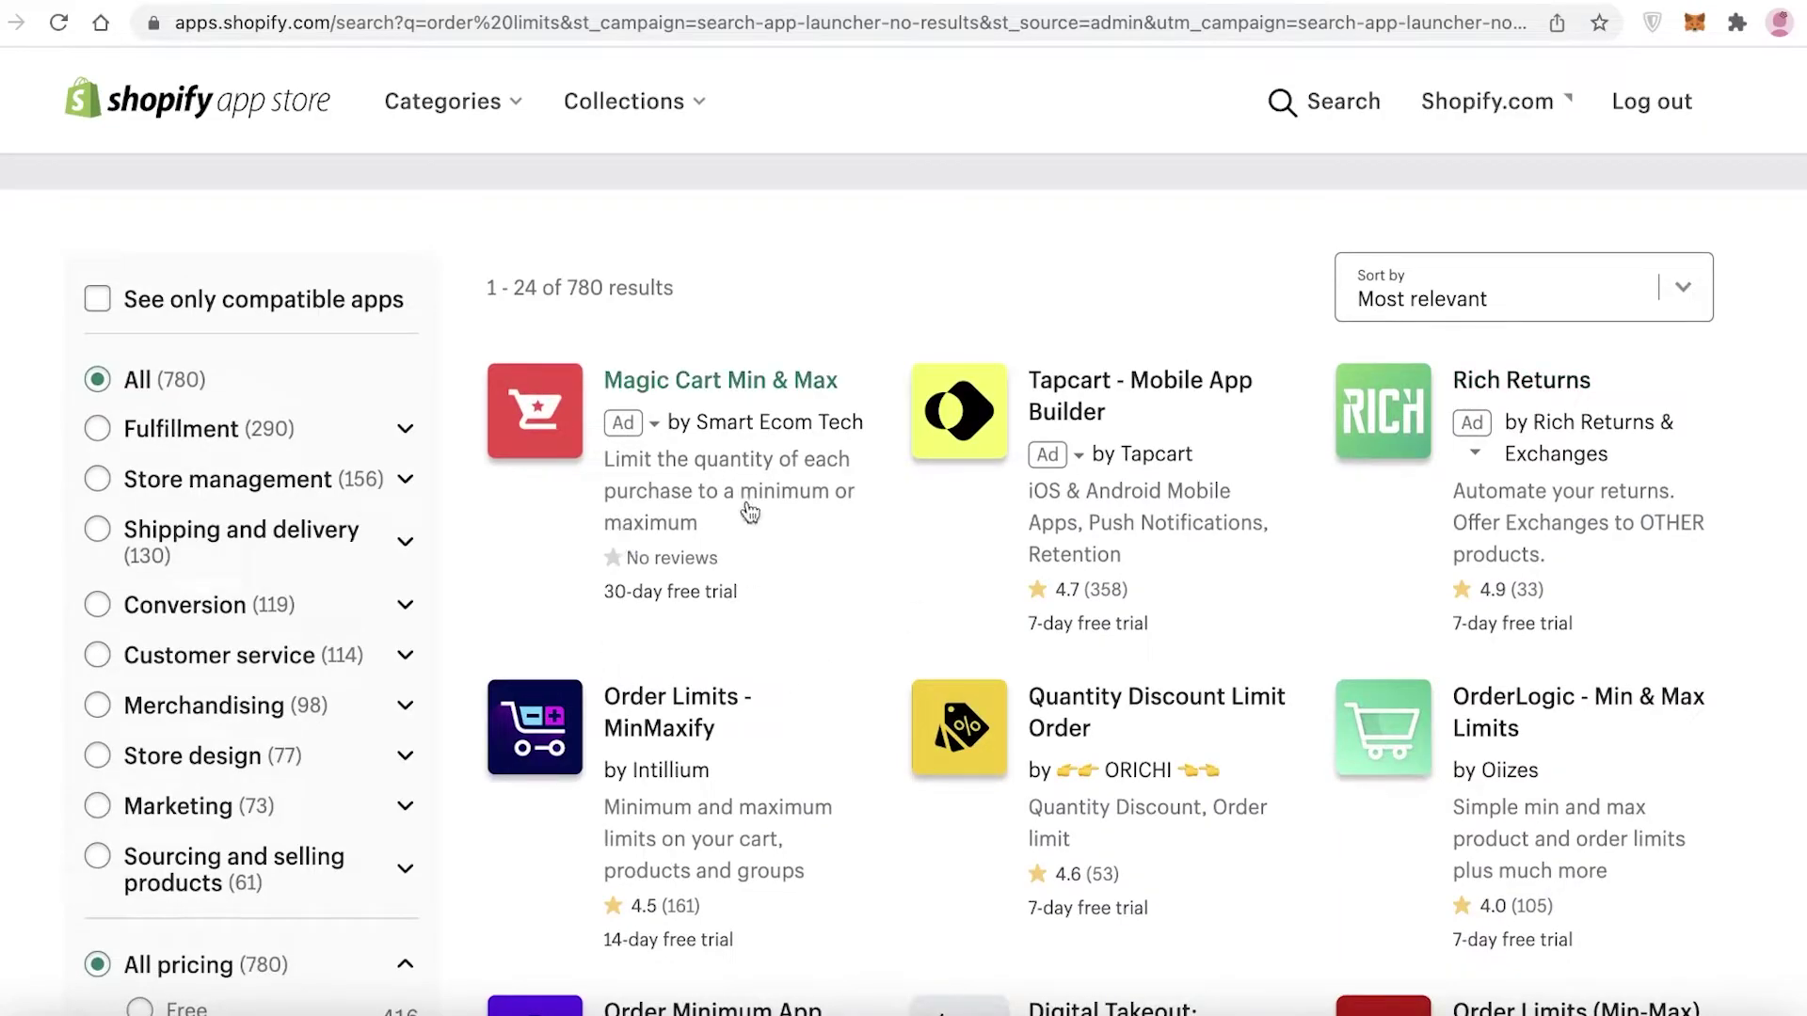
pyautogui.scroll(-1, 1473, 730)
pyautogui.scroll(-7, 1476, 734)
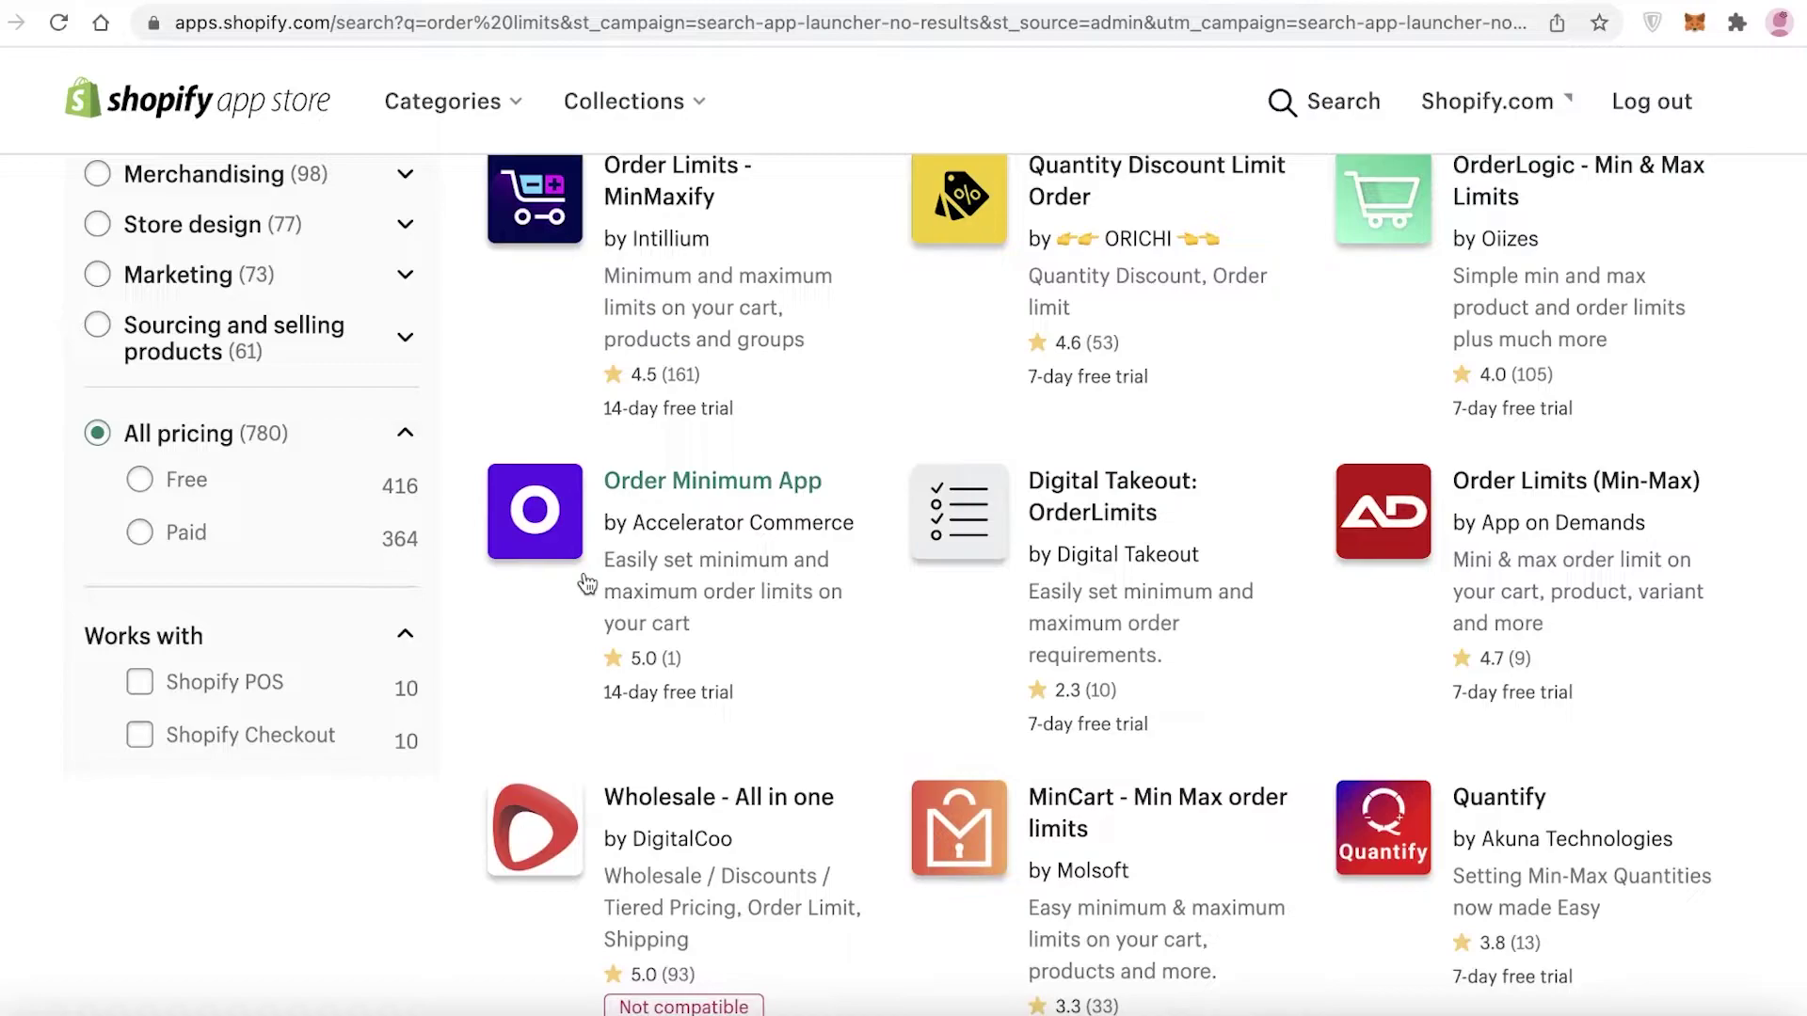
pyautogui.scroll(2, 645, 484)
pyautogui.rightClick(692, 631)
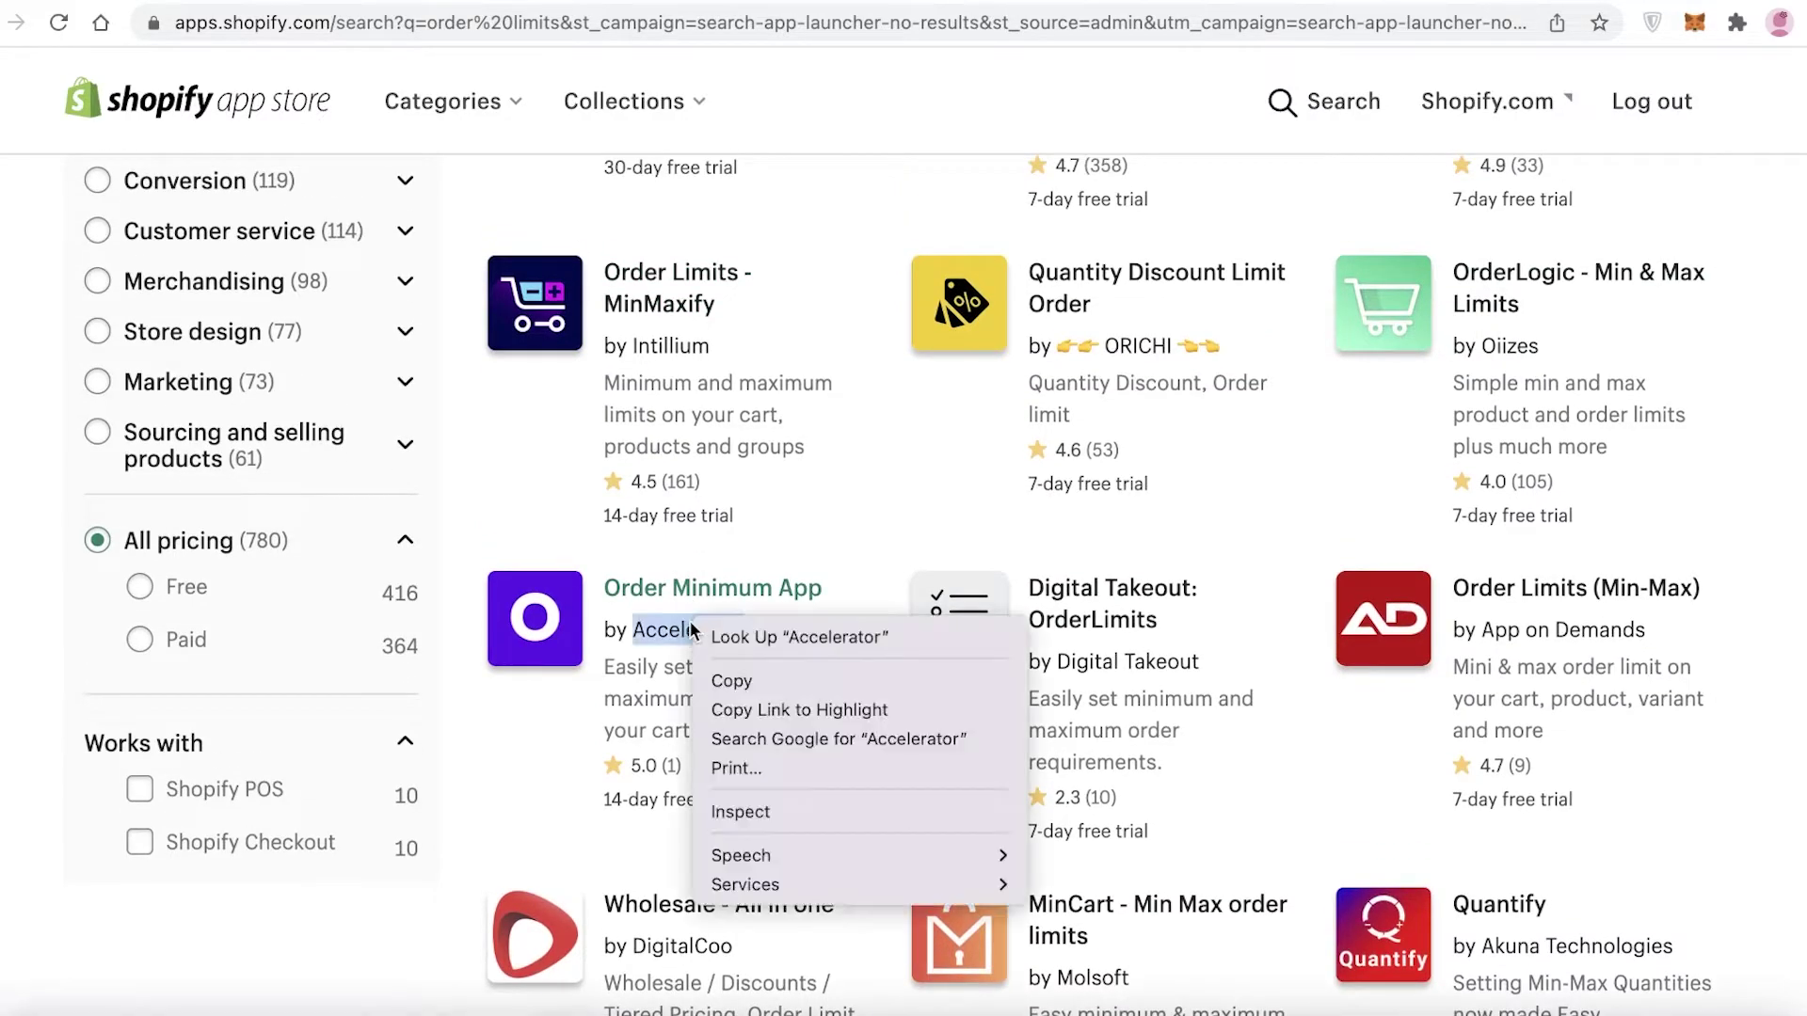
pyautogui.click(728, 595)
pyautogui.rightClick(743, 599)
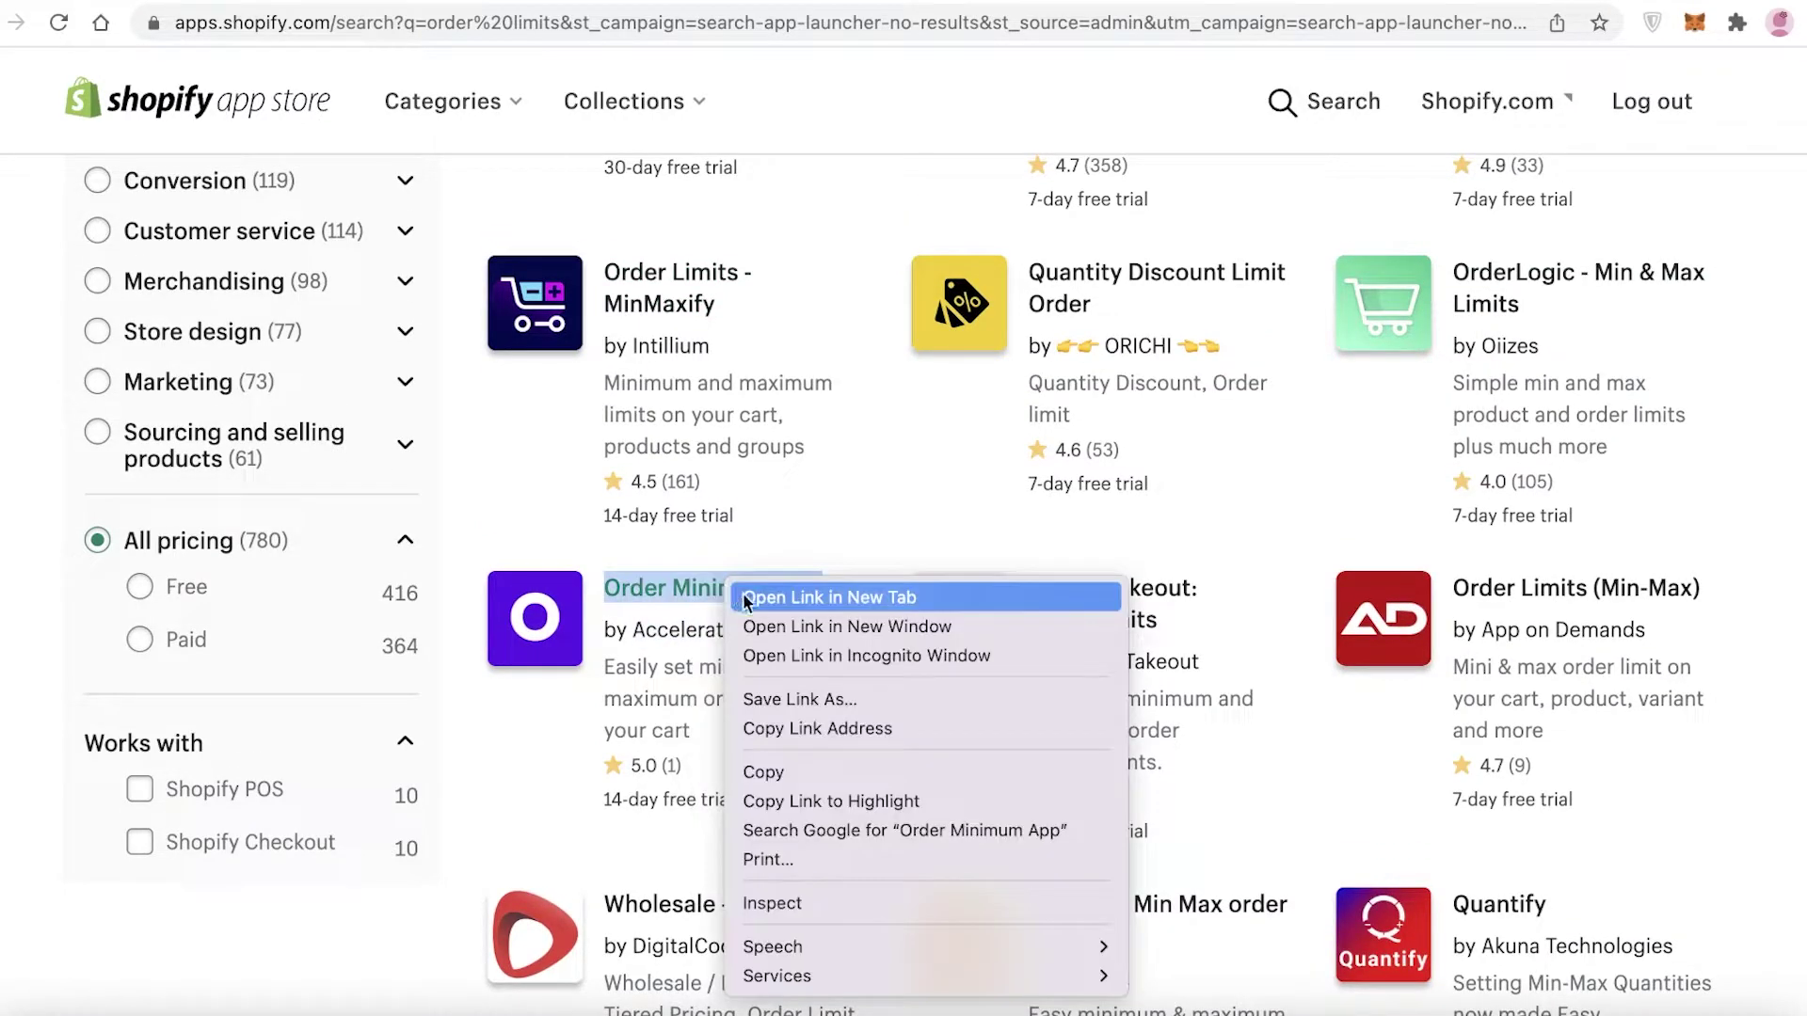
pyautogui.click(744, 599)
pyautogui.click(1012, 2)
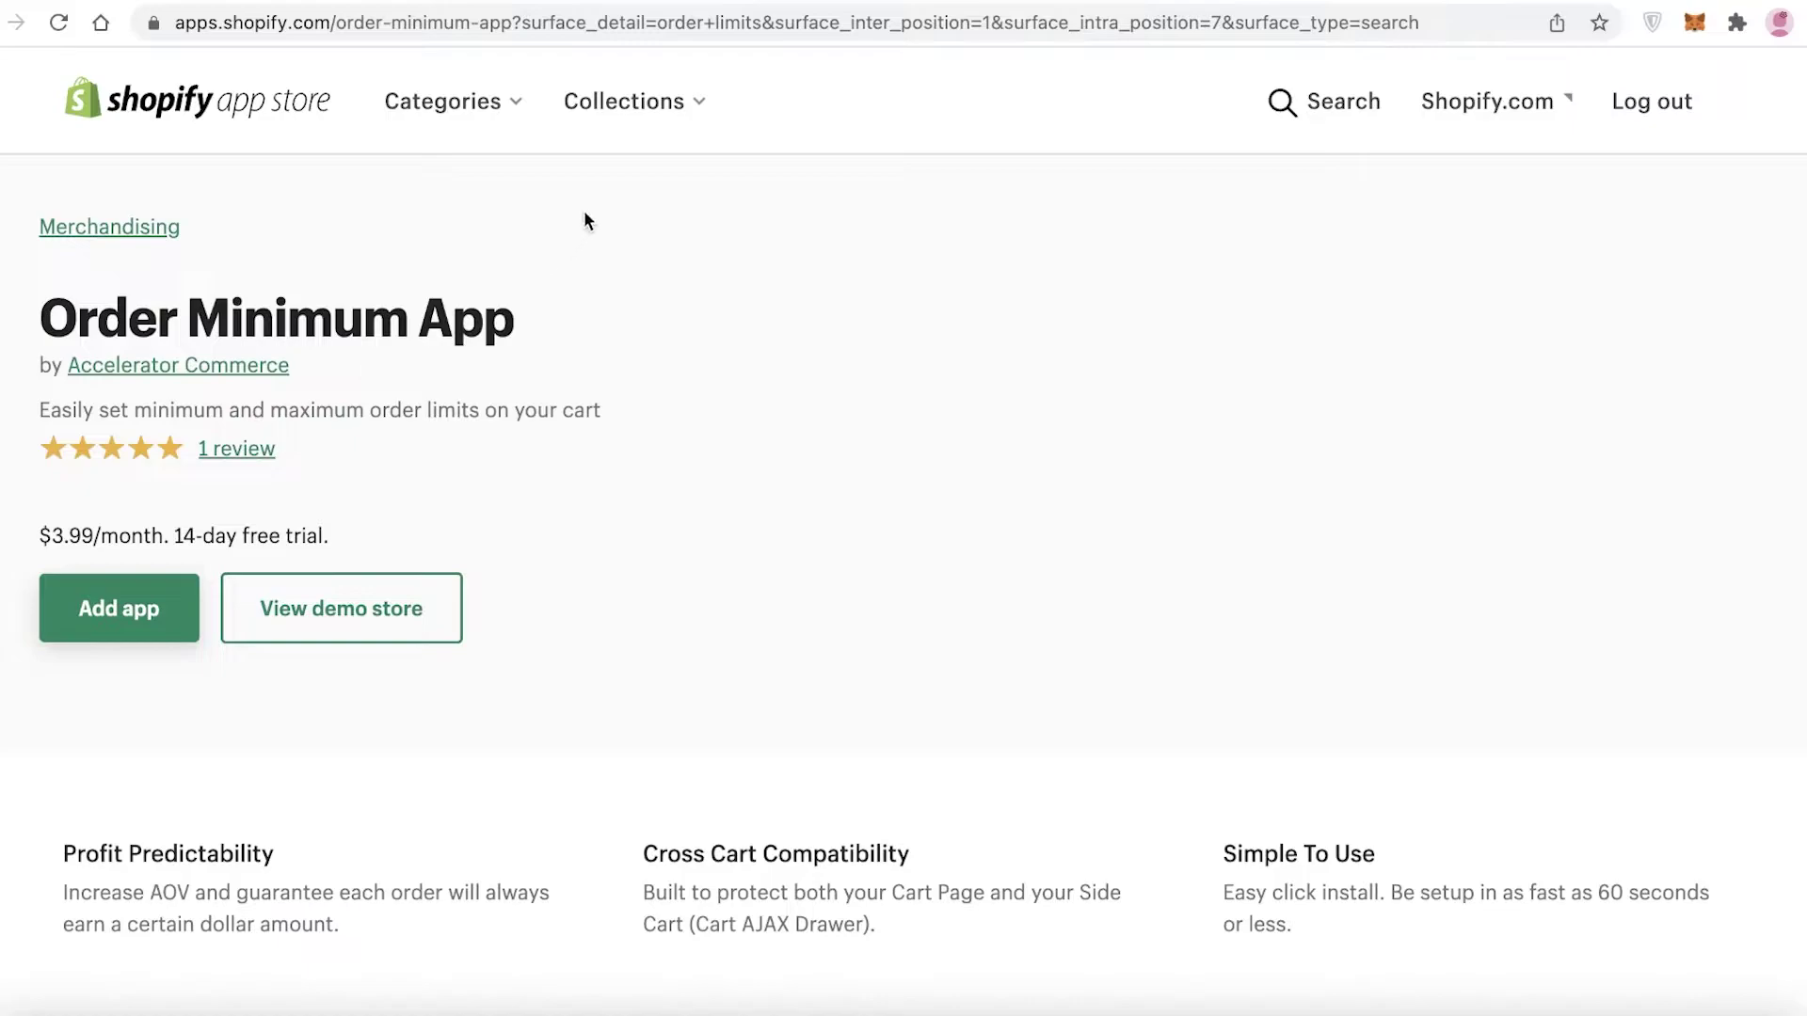
# Step: Go back to the 'order limits' search results tab
pyautogui.click(762, 3)
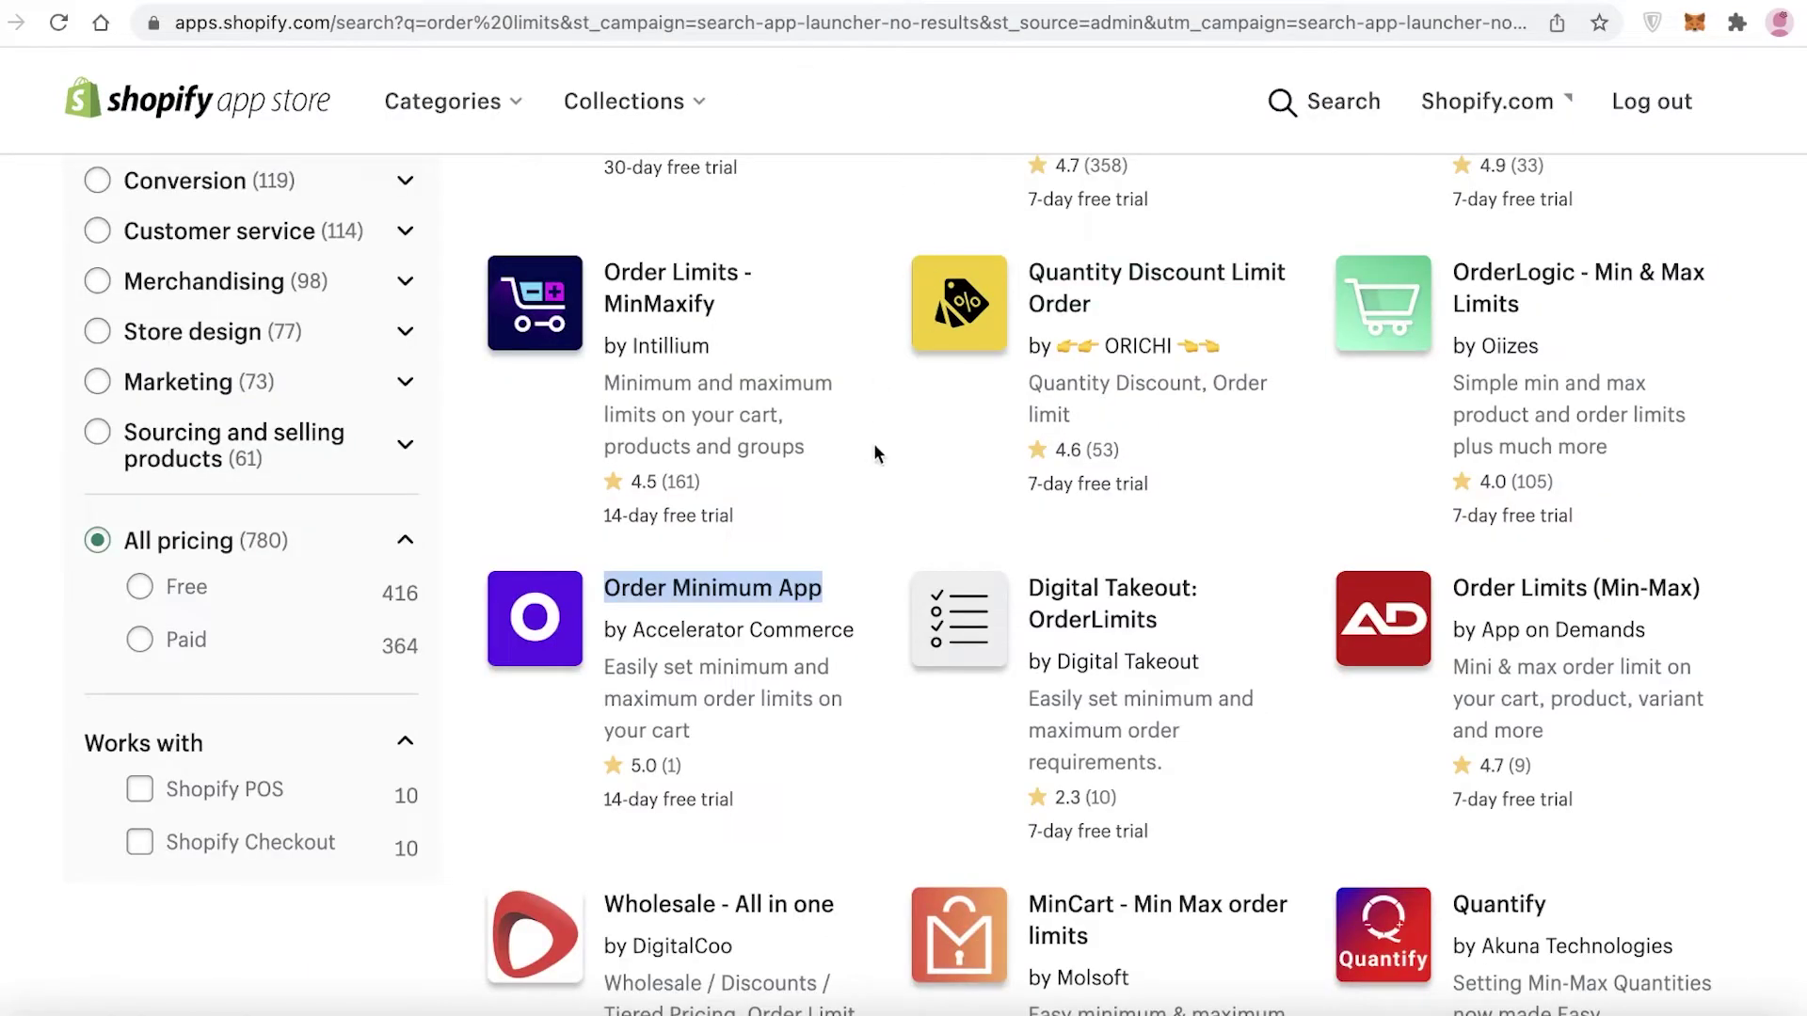
pyautogui.click(861, 468)
pyautogui.scroll(4, 941, 480)
pyautogui.scroll(-1, 1044, 537)
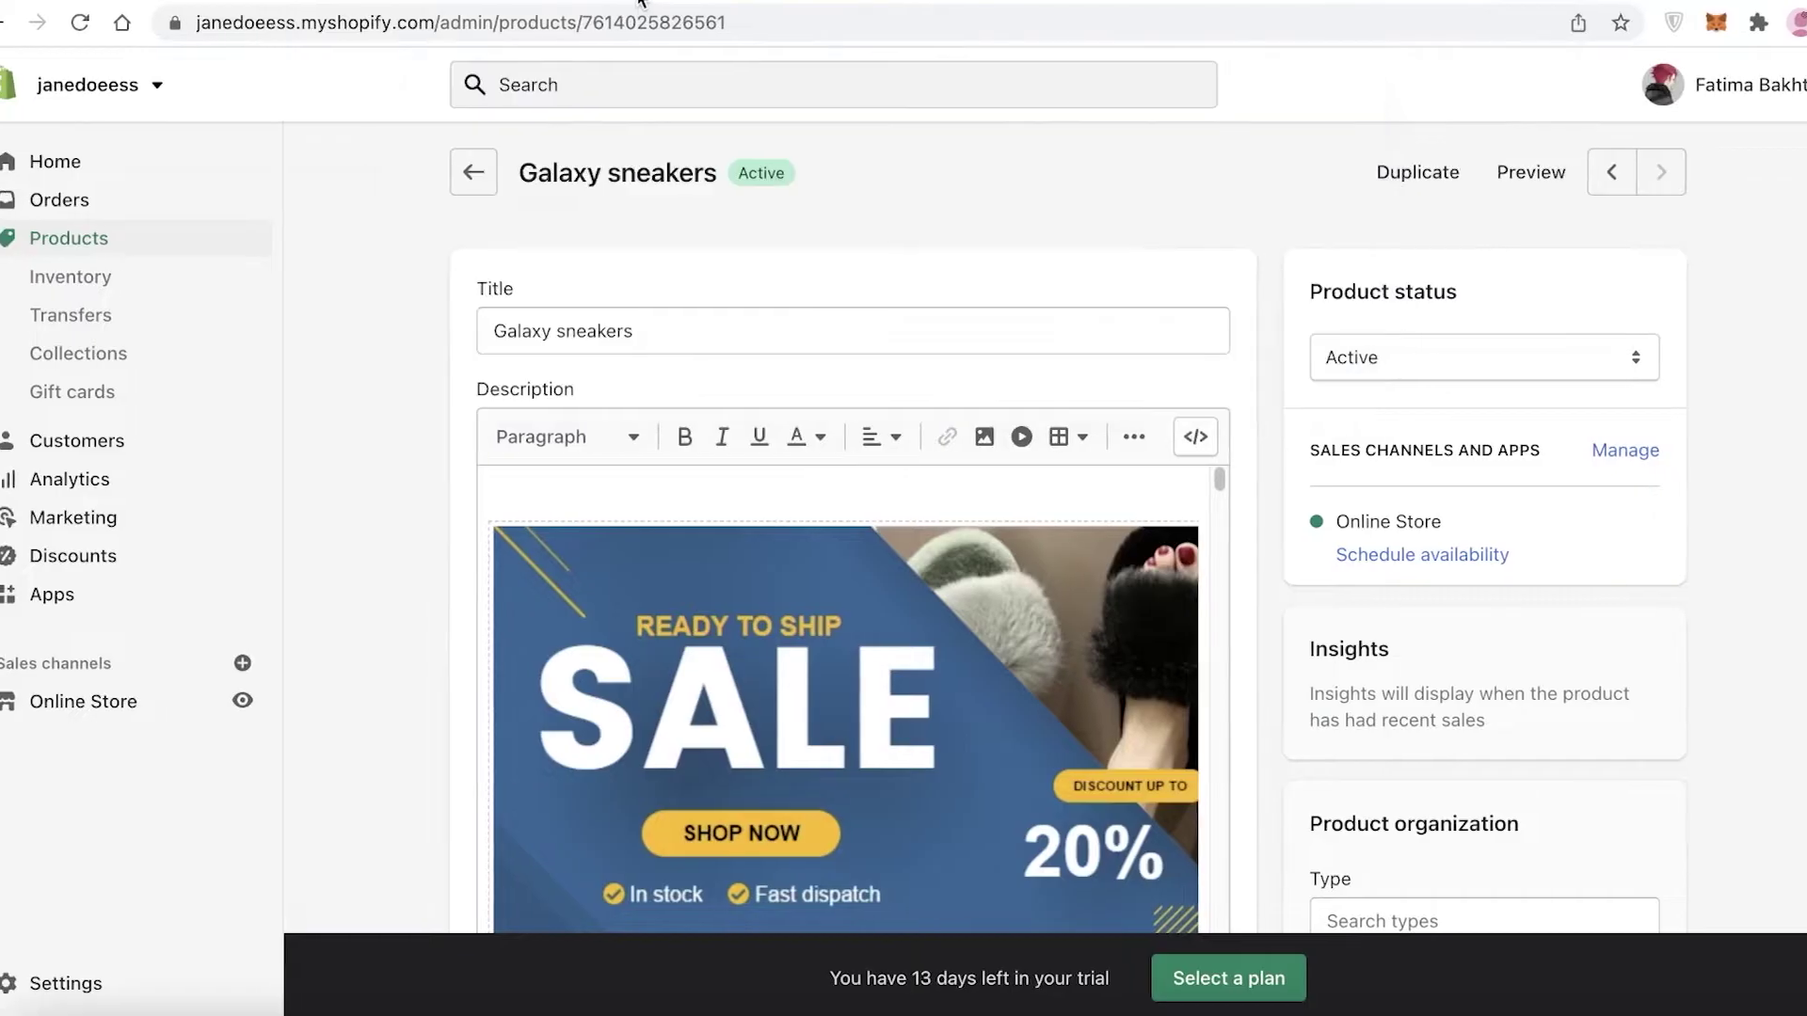
# Step: Return to the admin Home page and close the 'Select a plan' banner
pyautogui.click(173, 175)
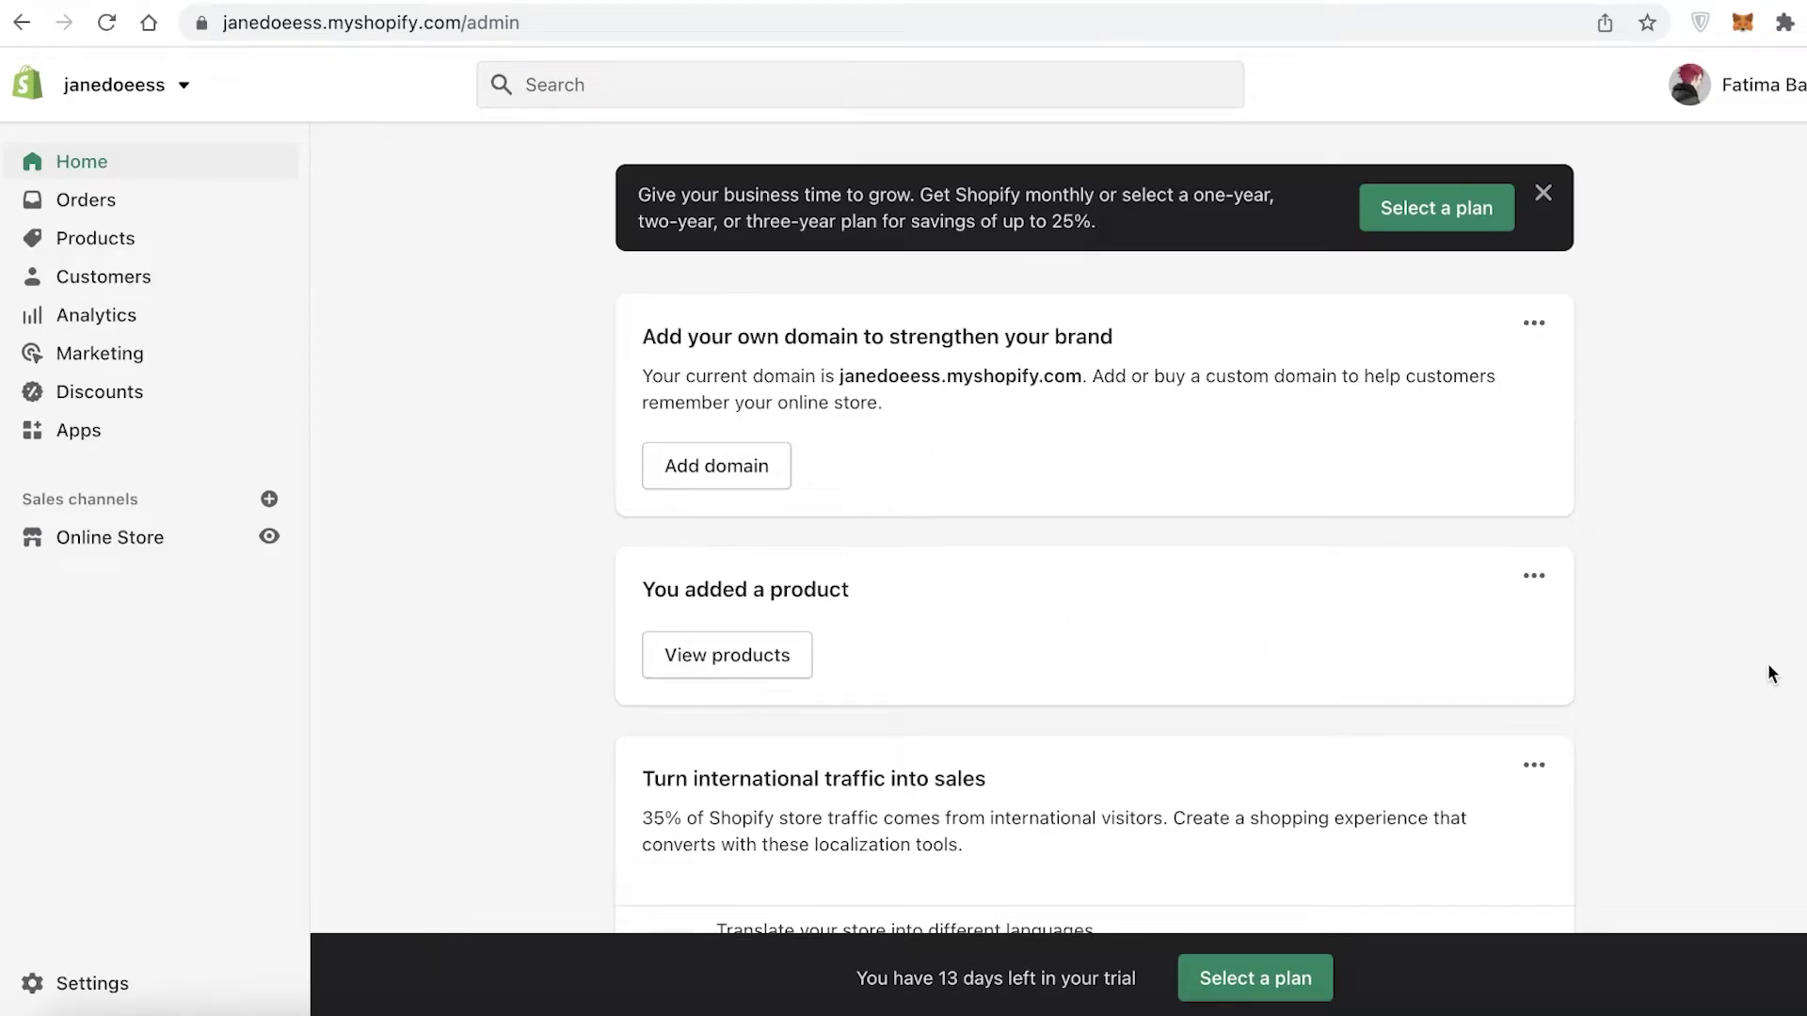
pyautogui.click(1544, 194)
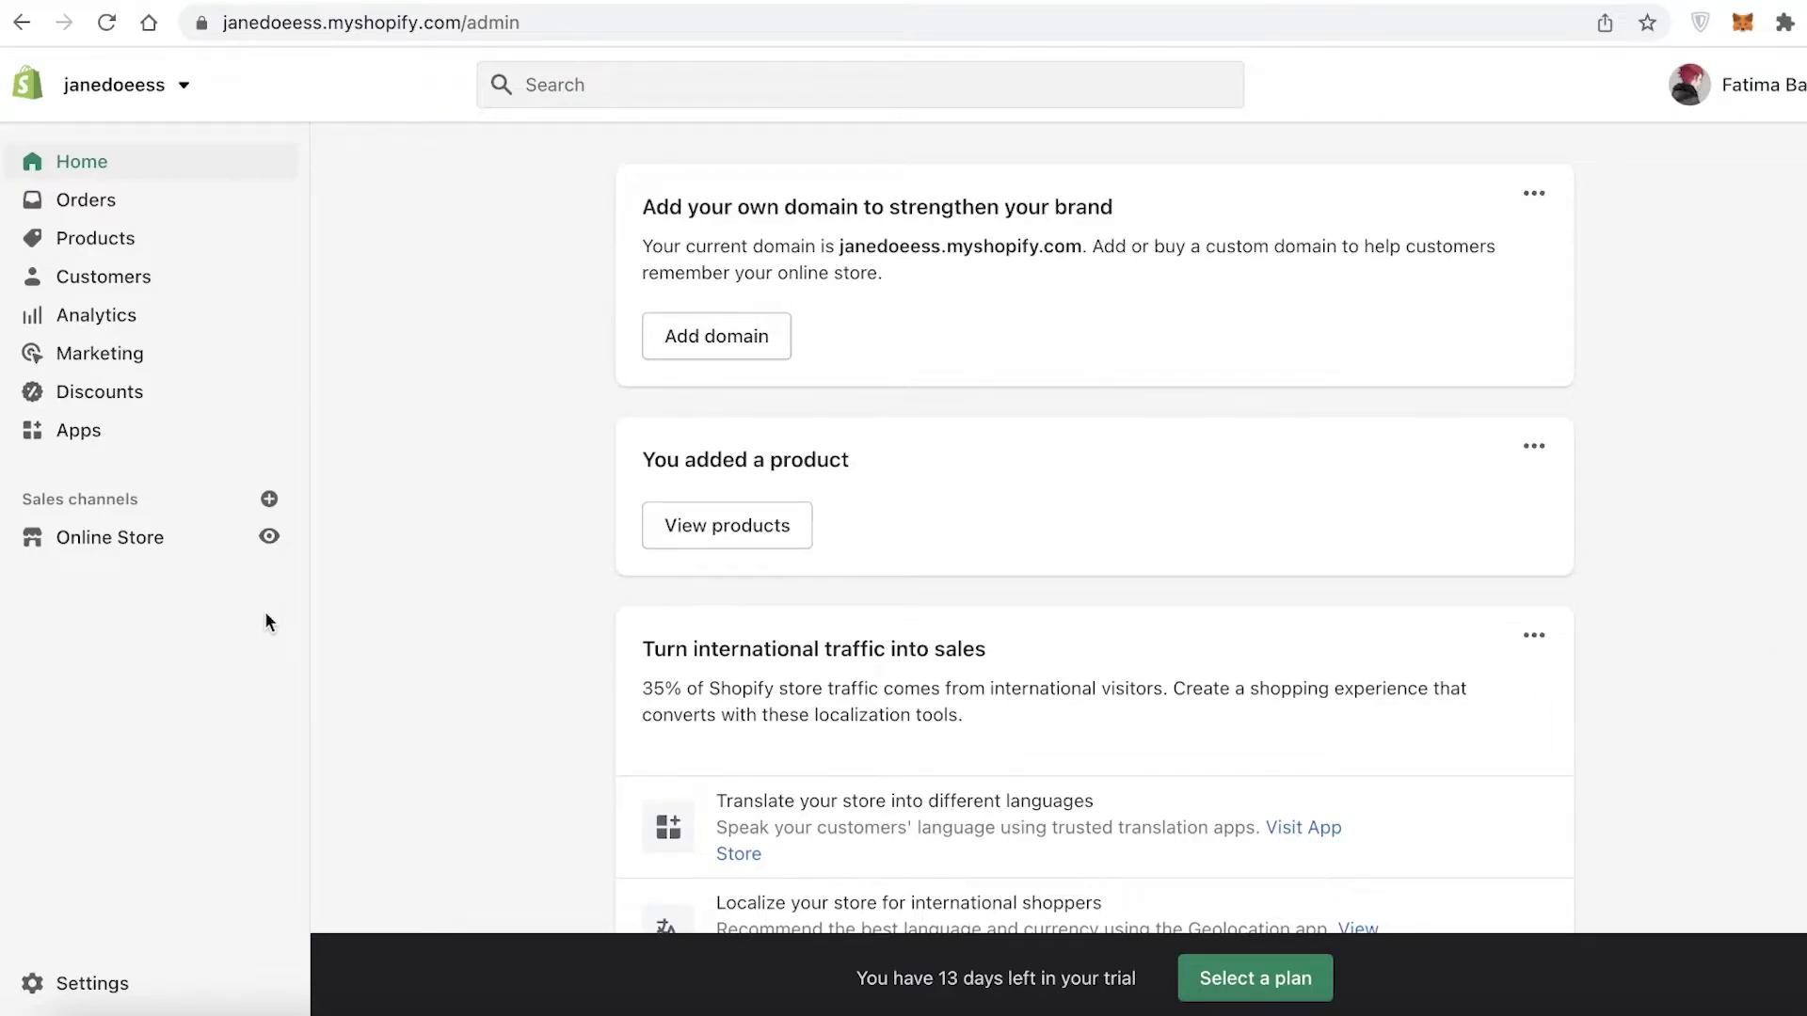
# Step: Open Settings > Shipping and delivery and review the shipping profiles
pyautogui.click(111, 979)
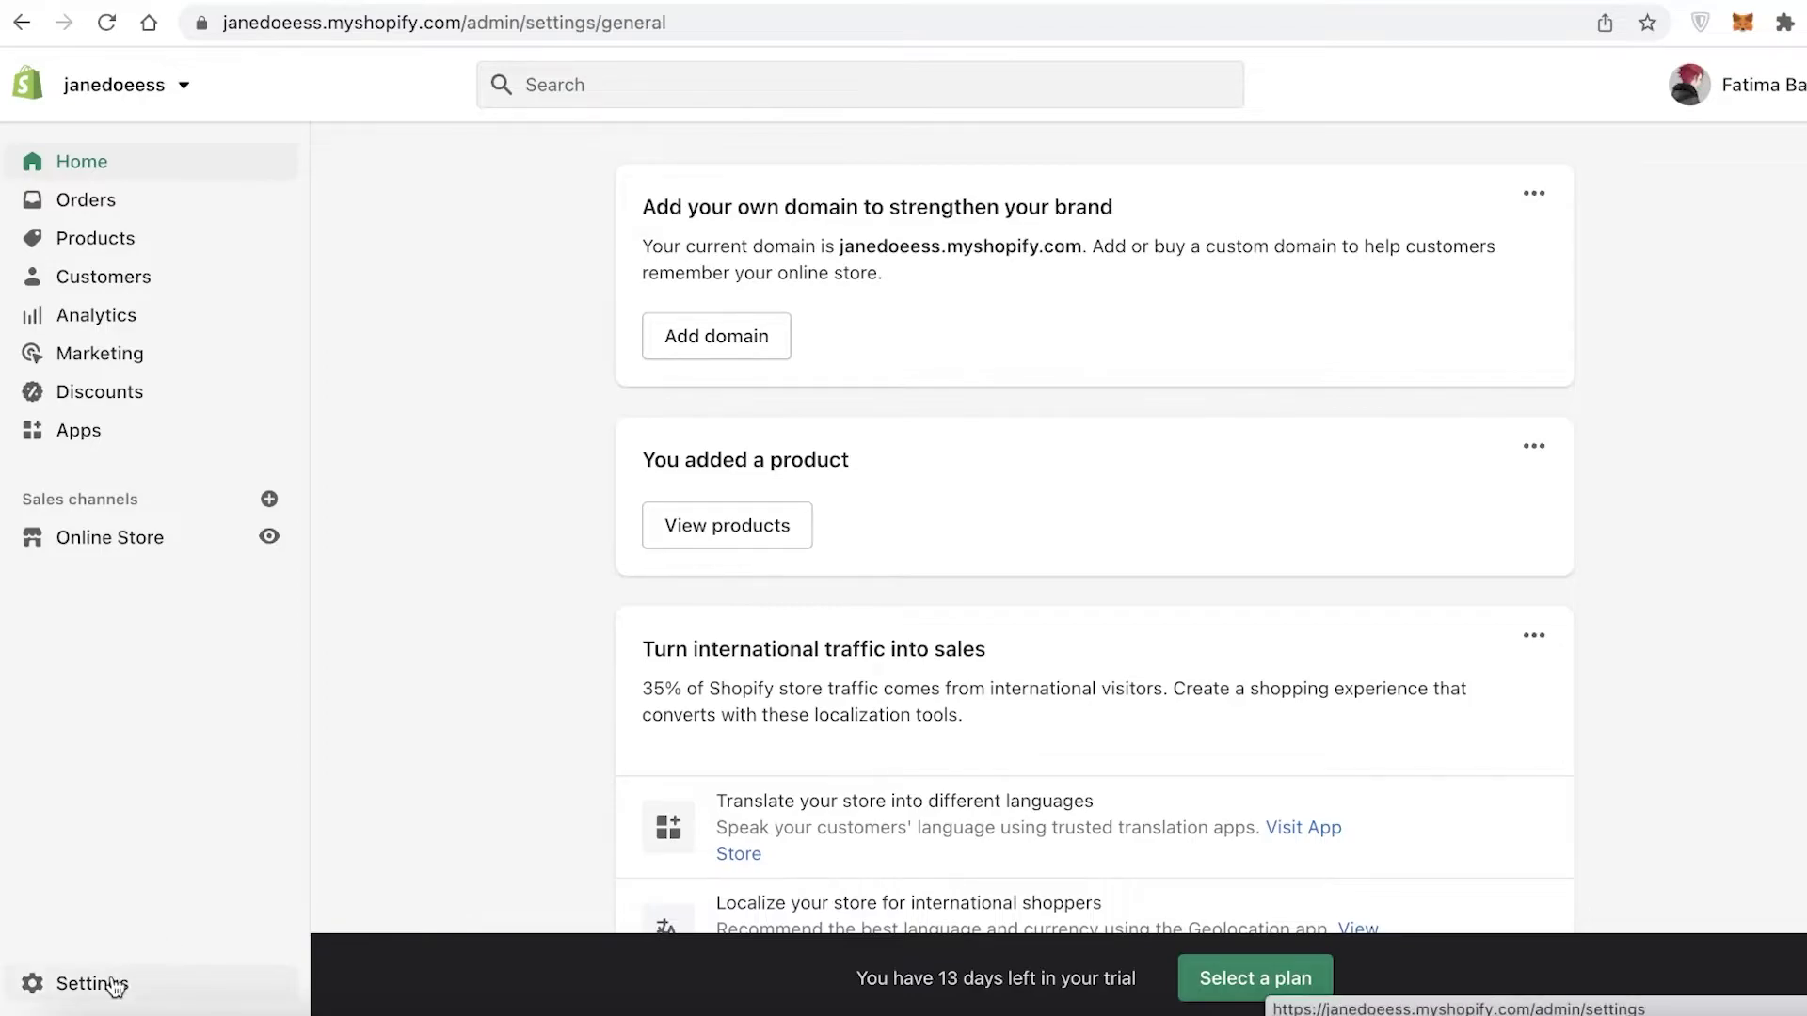
pyautogui.click(266, 670)
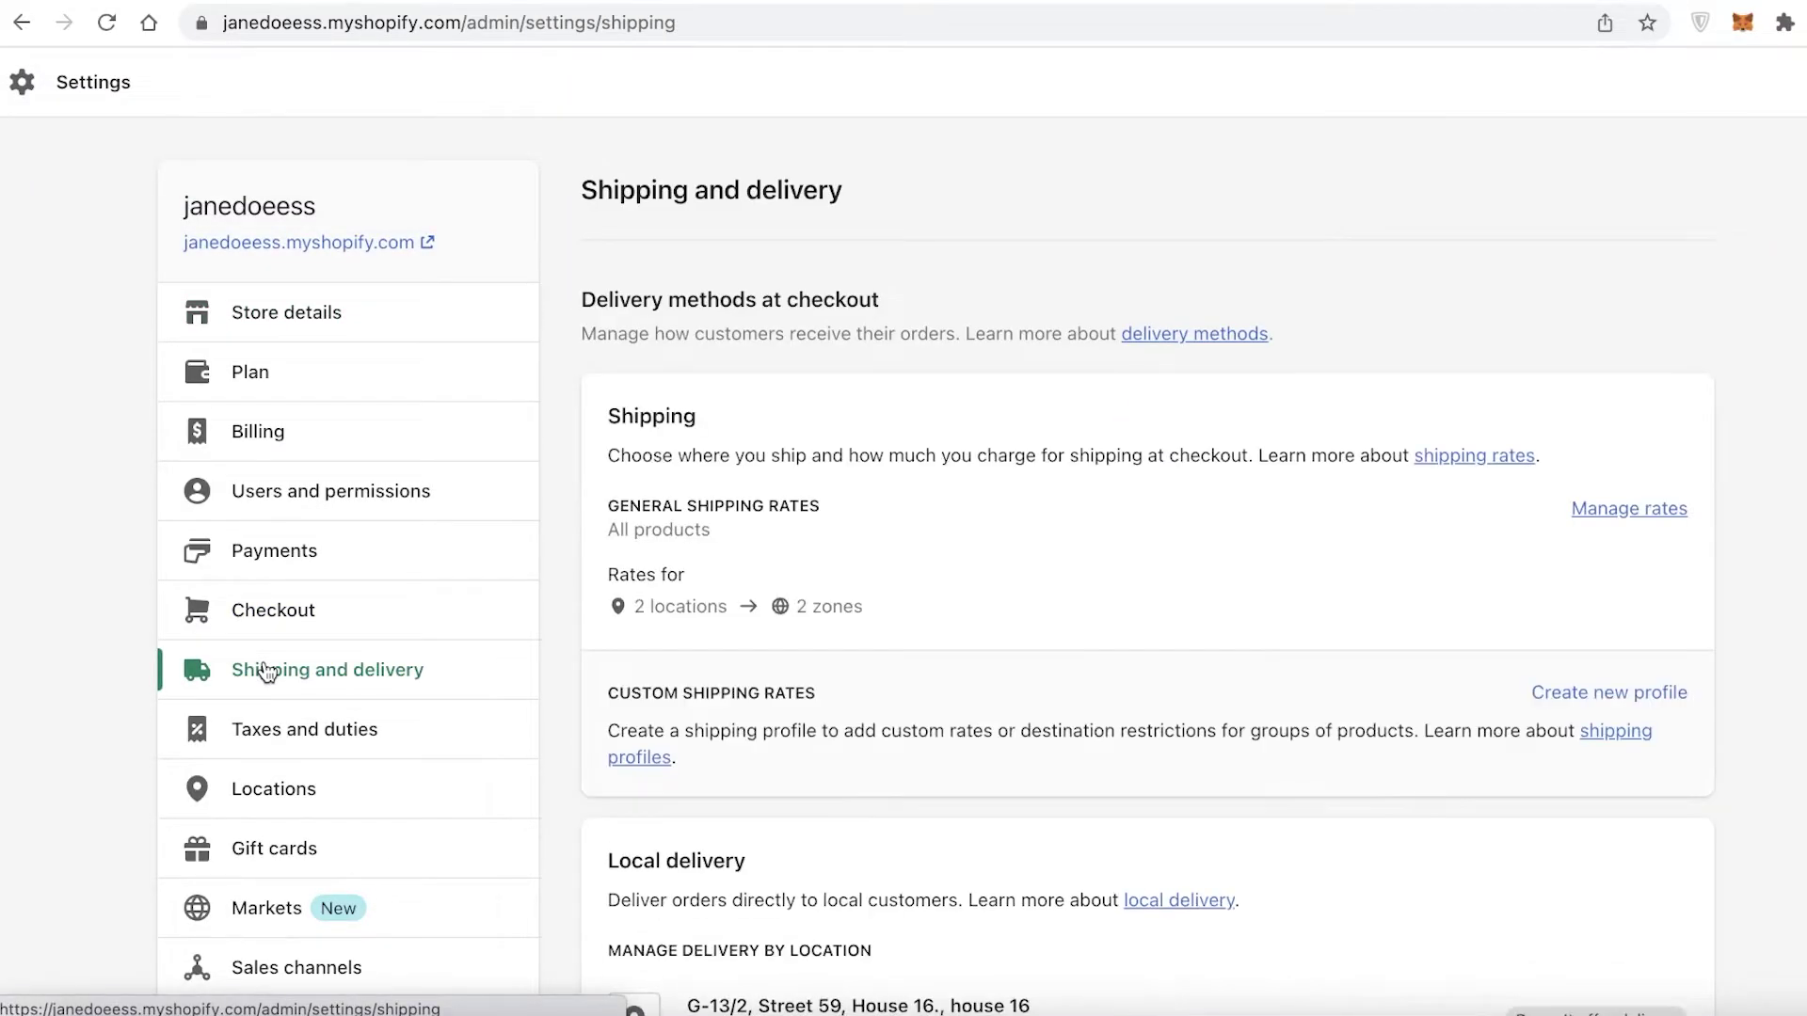
pyautogui.scroll(-15, 266, 671)
pyautogui.scroll(8, 266, 670)
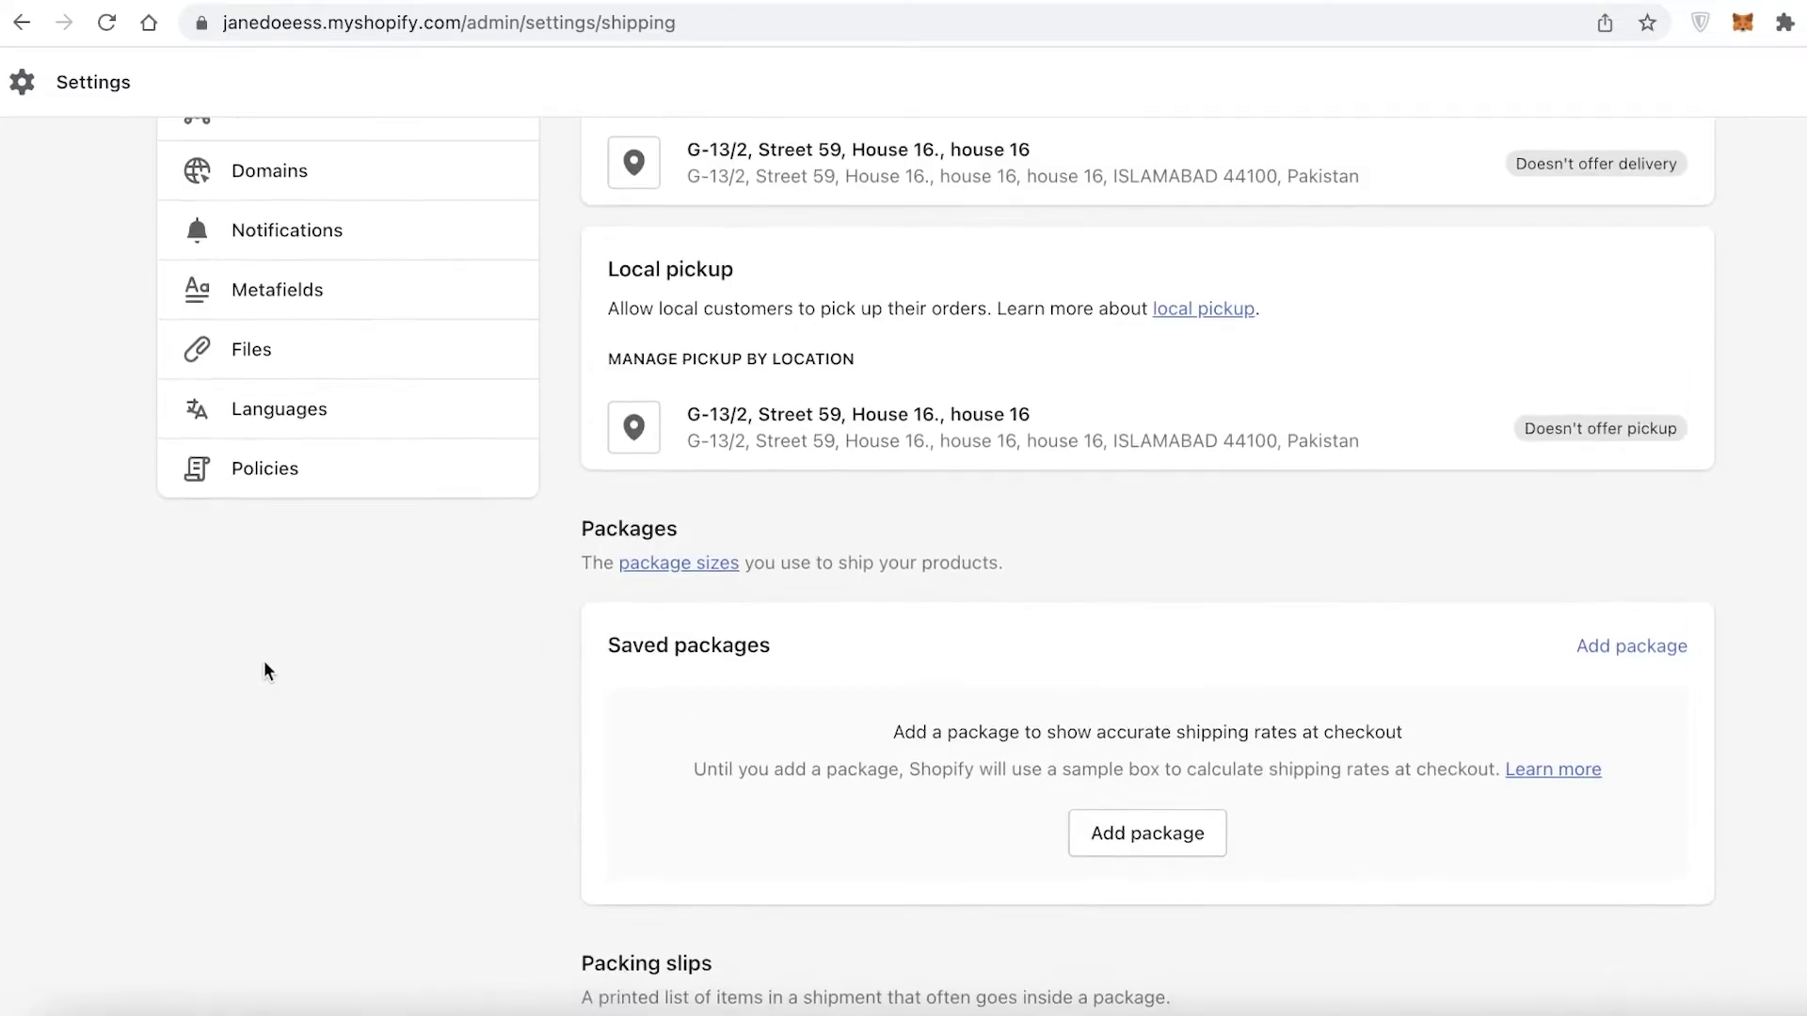
pyautogui.scroll(-10, 266, 670)
pyautogui.scroll(20, 282, 666)
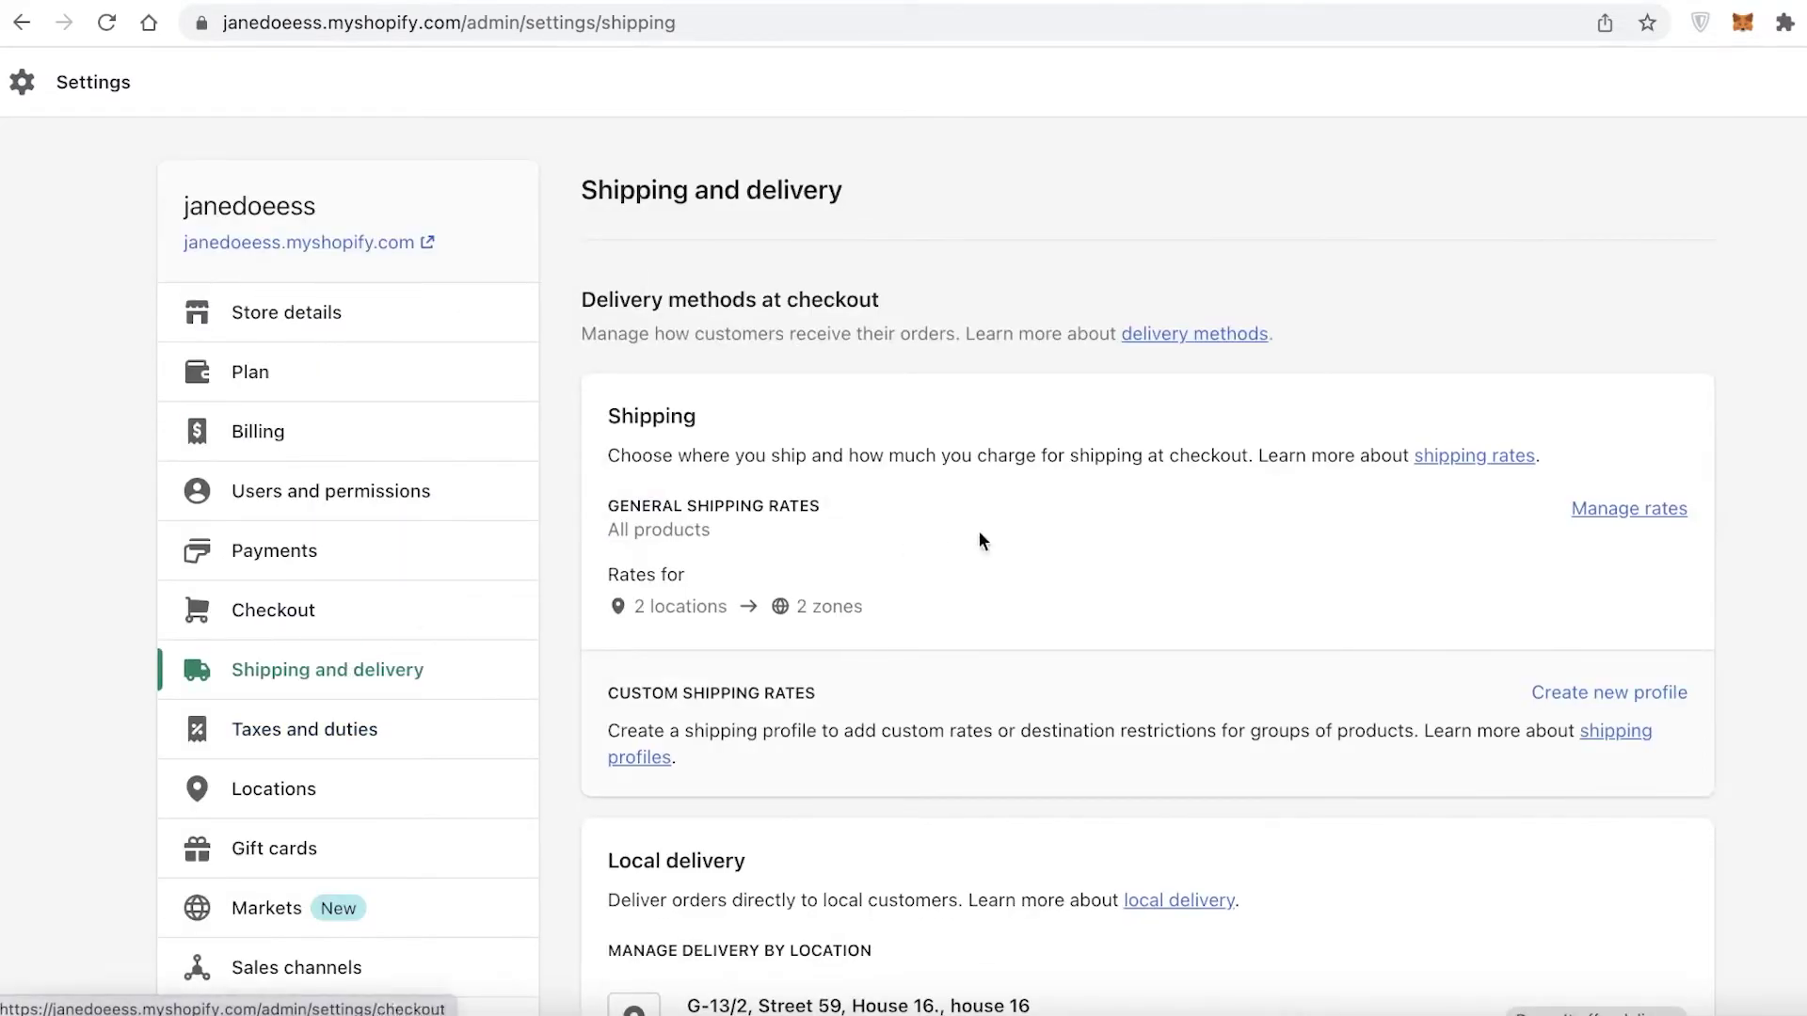
pyautogui.scroll(-8, 979, 537)
pyautogui.scroll(-6, 979, 537)
pyautogui.scroll(9, 979, 534)
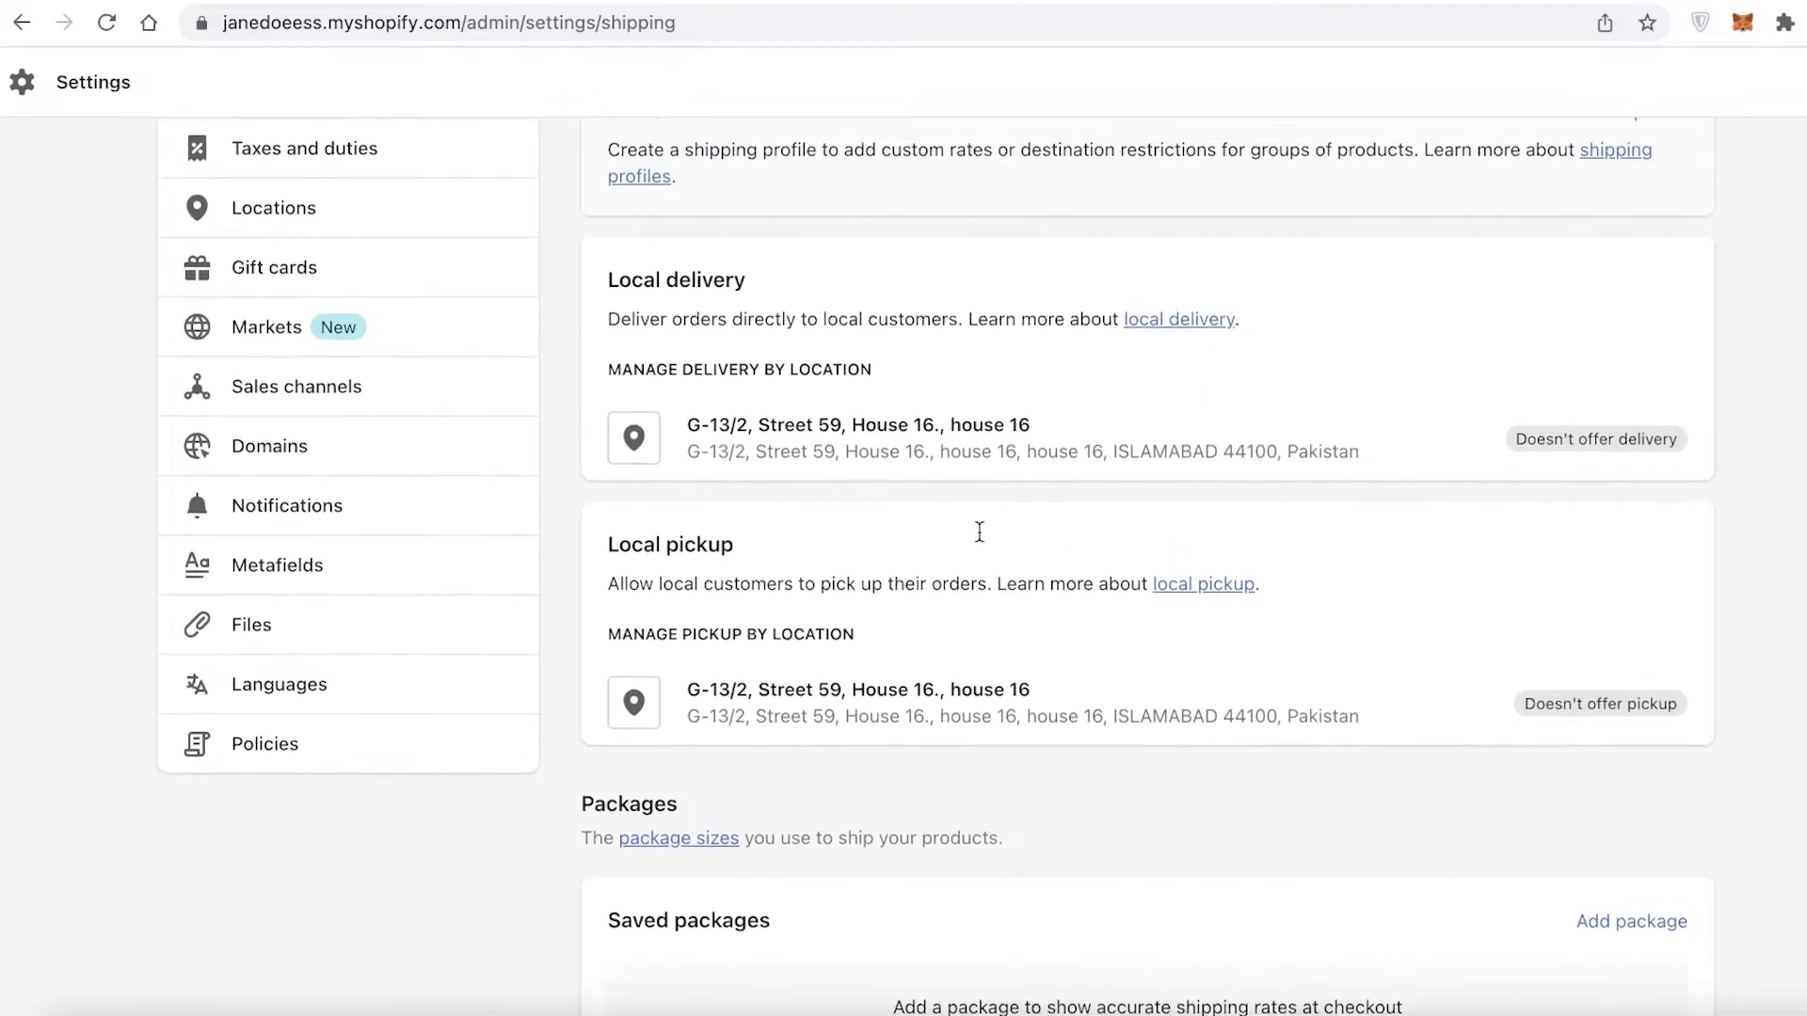
pyautogui.scroll(5, 979, 531)
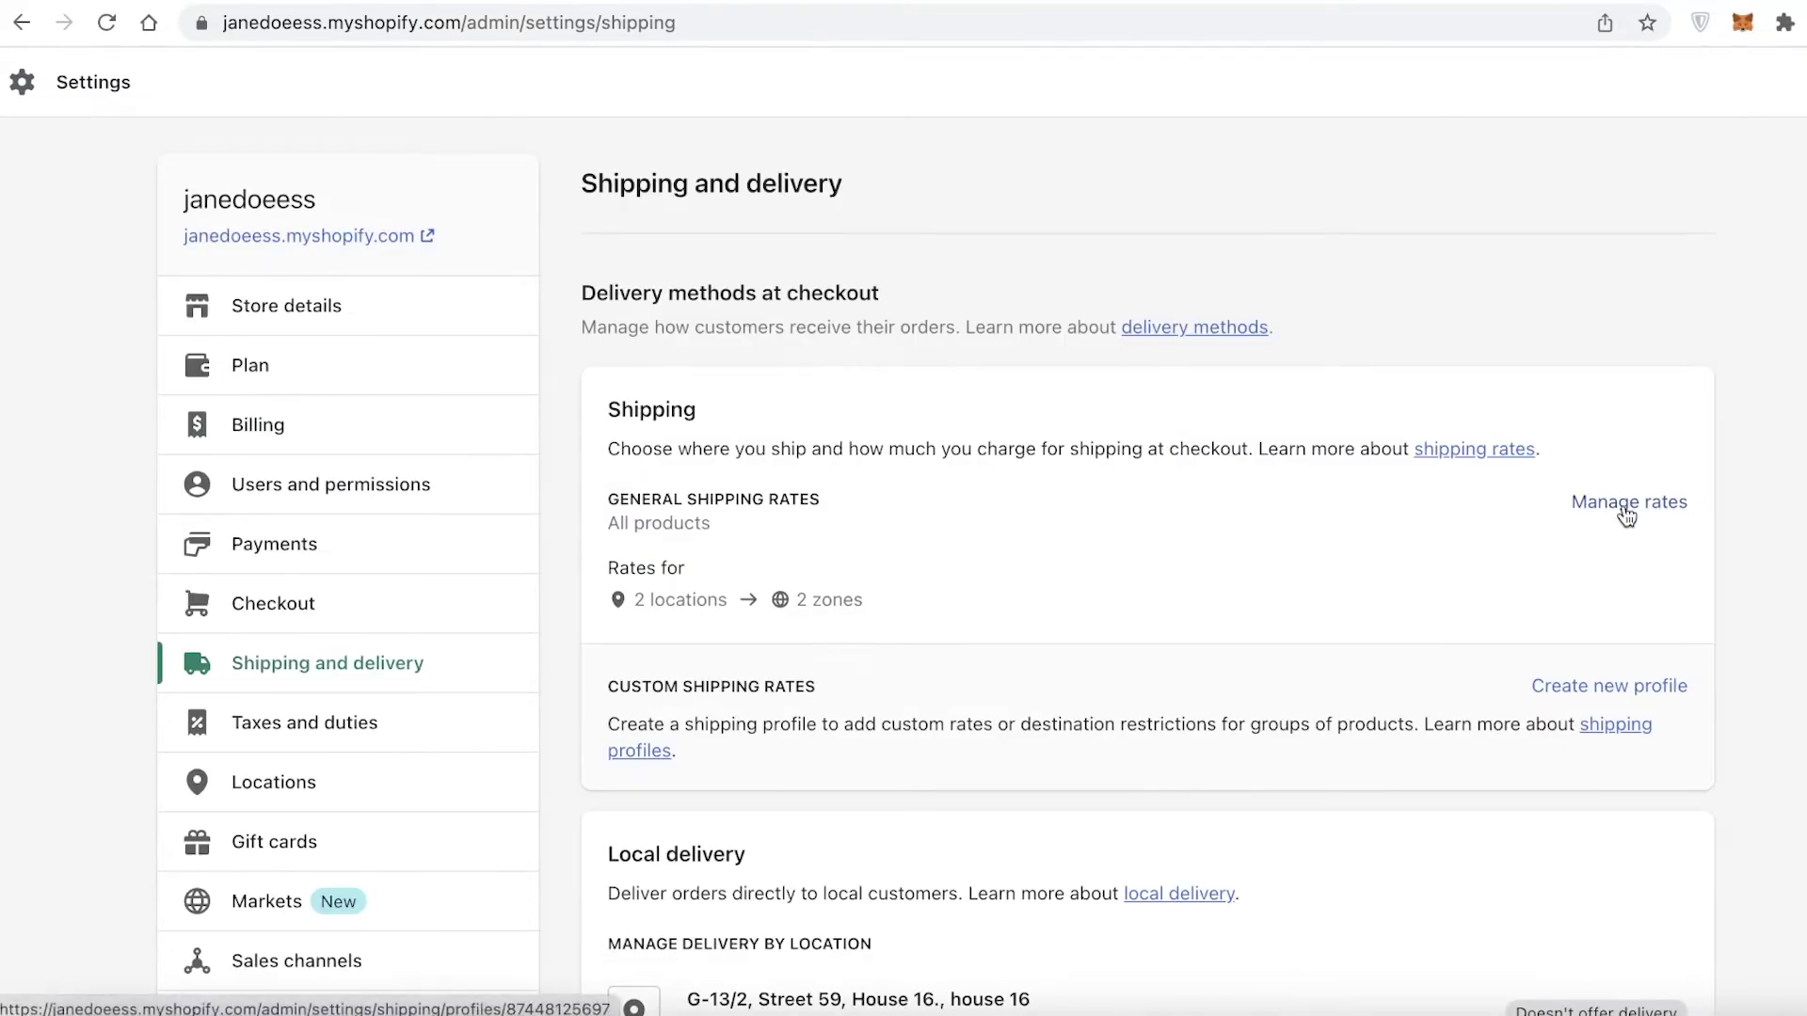
# Step: Manage the General shipping profile's rates and work in the Domestic zone
pyautogui.click(1625, 507)
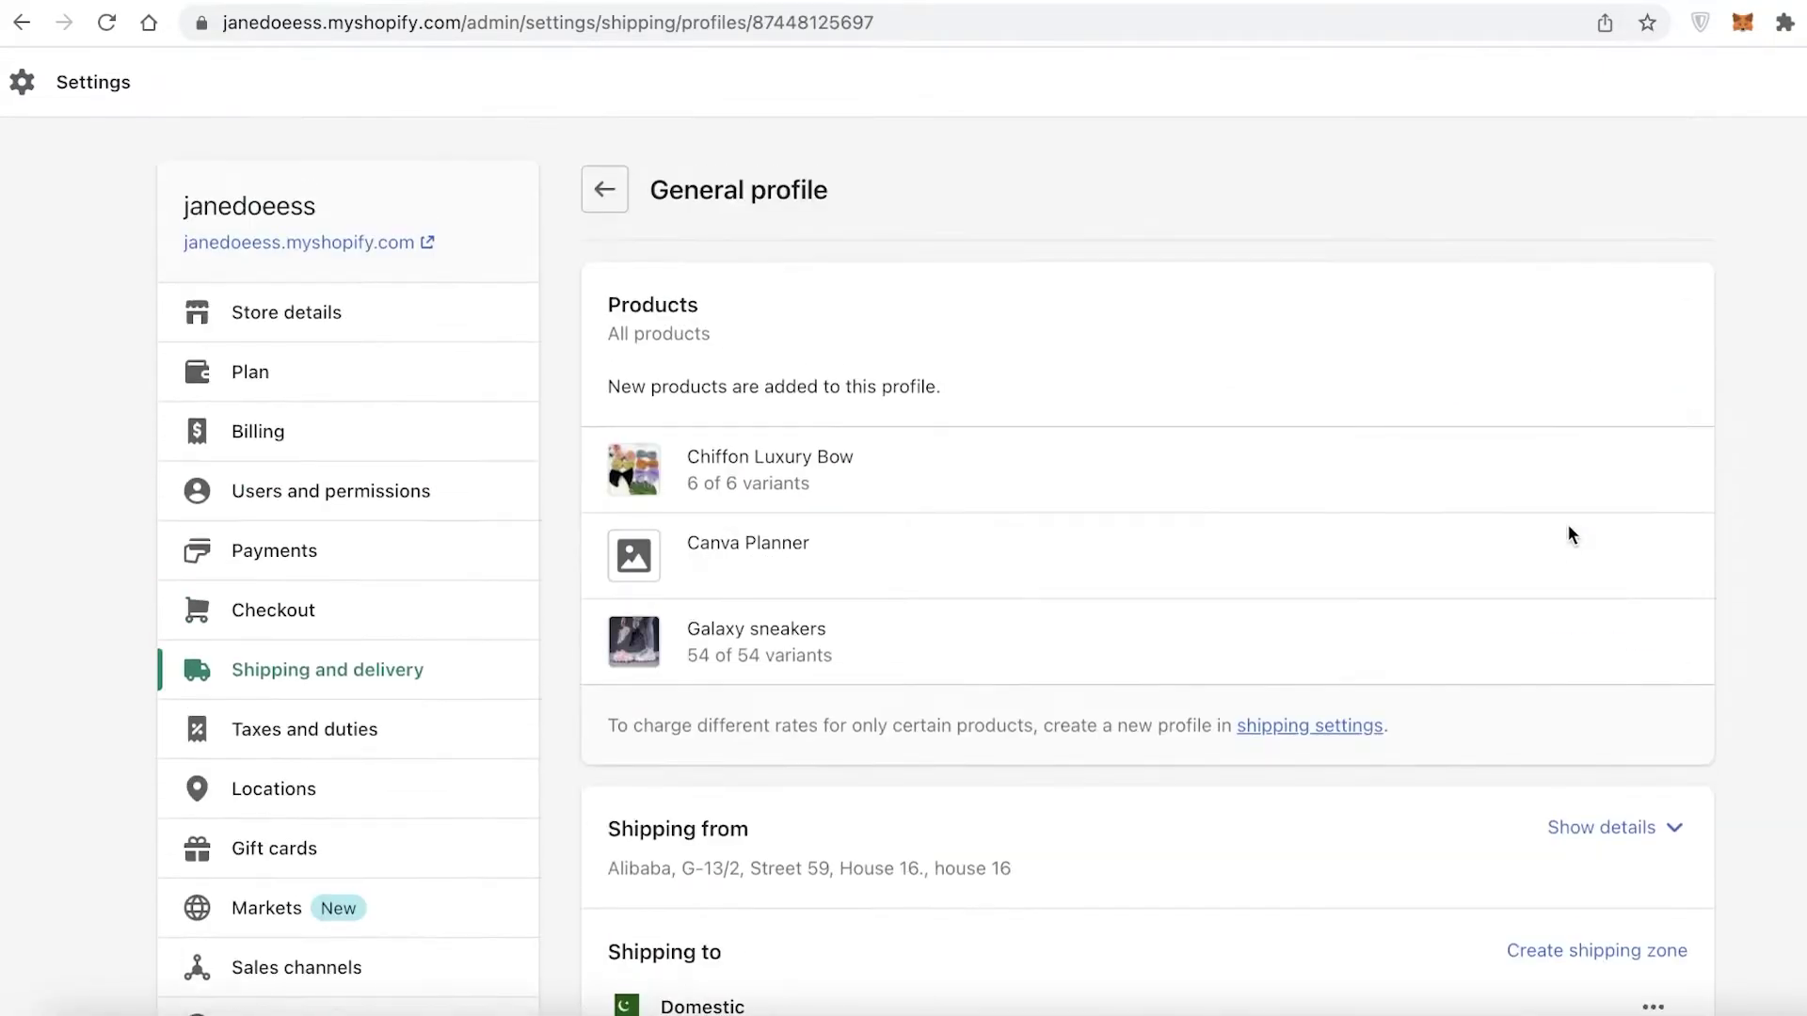
pyautogui.scroll(-7, 811, 459)
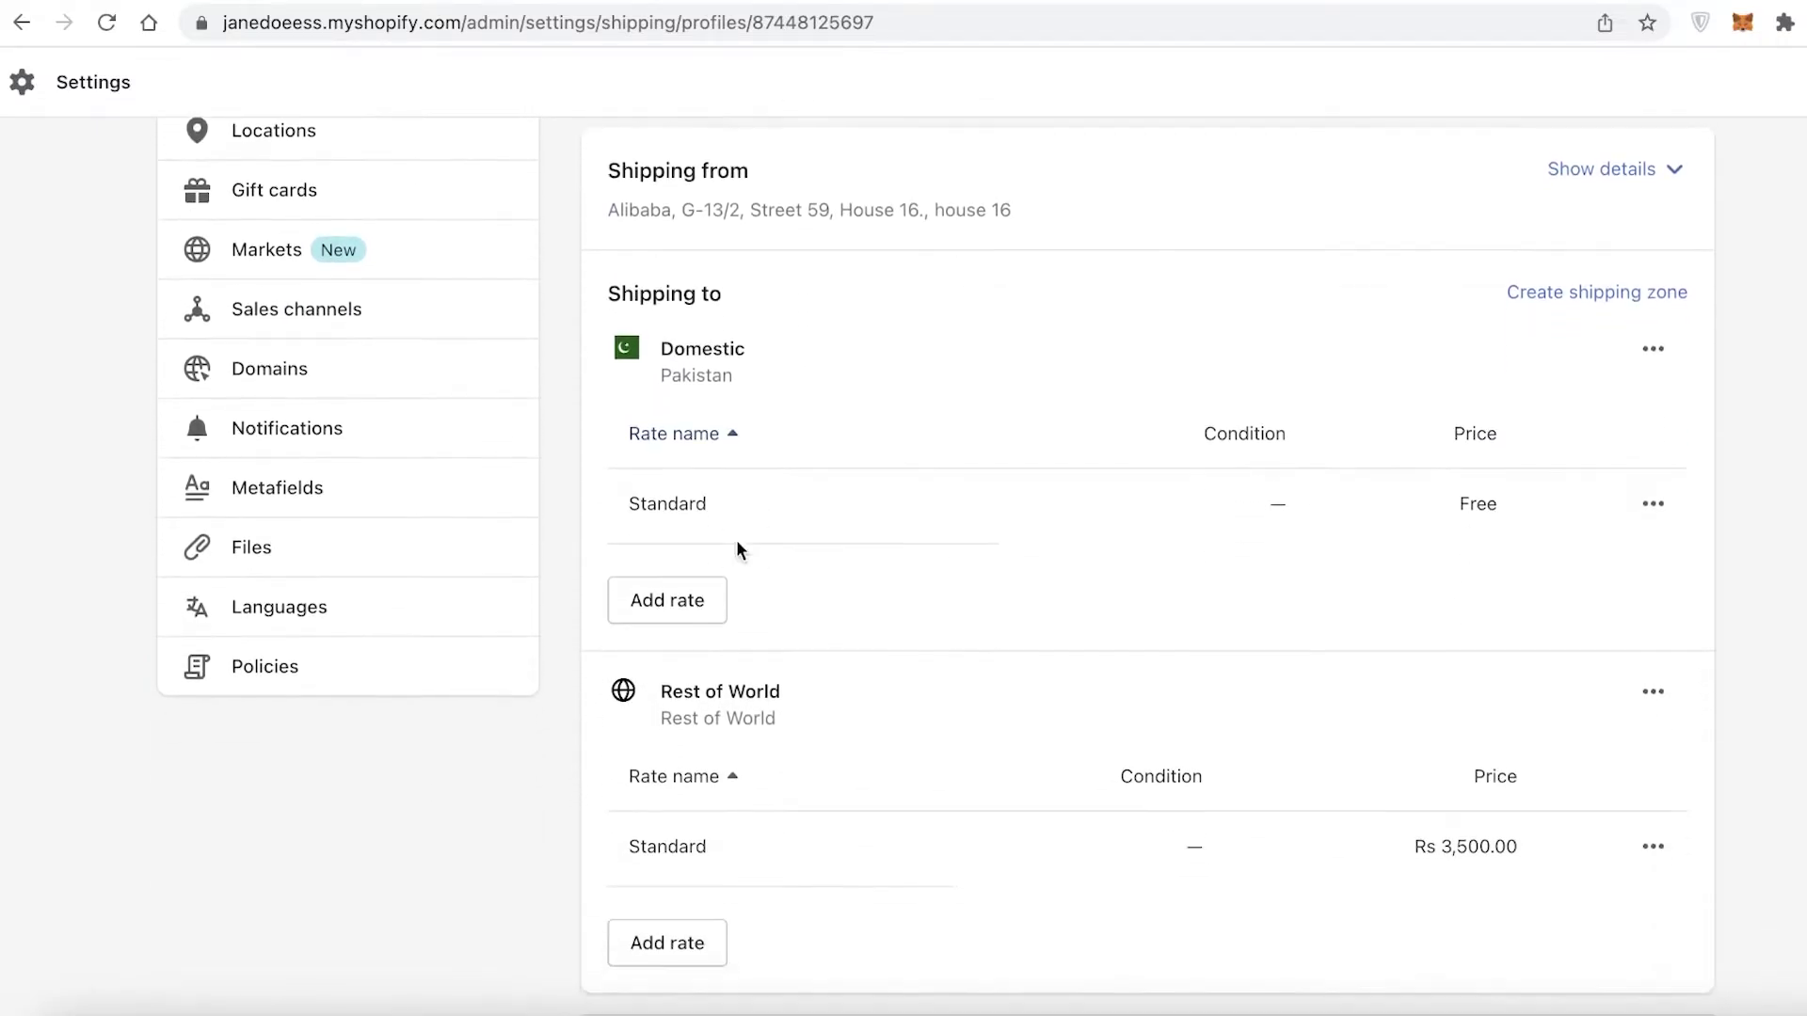
pyautogui.click(730, 439)
# Step: Add a Domestic shipping rate named 868 priced at Rs 50.00
pyautogui.click(668, 600)
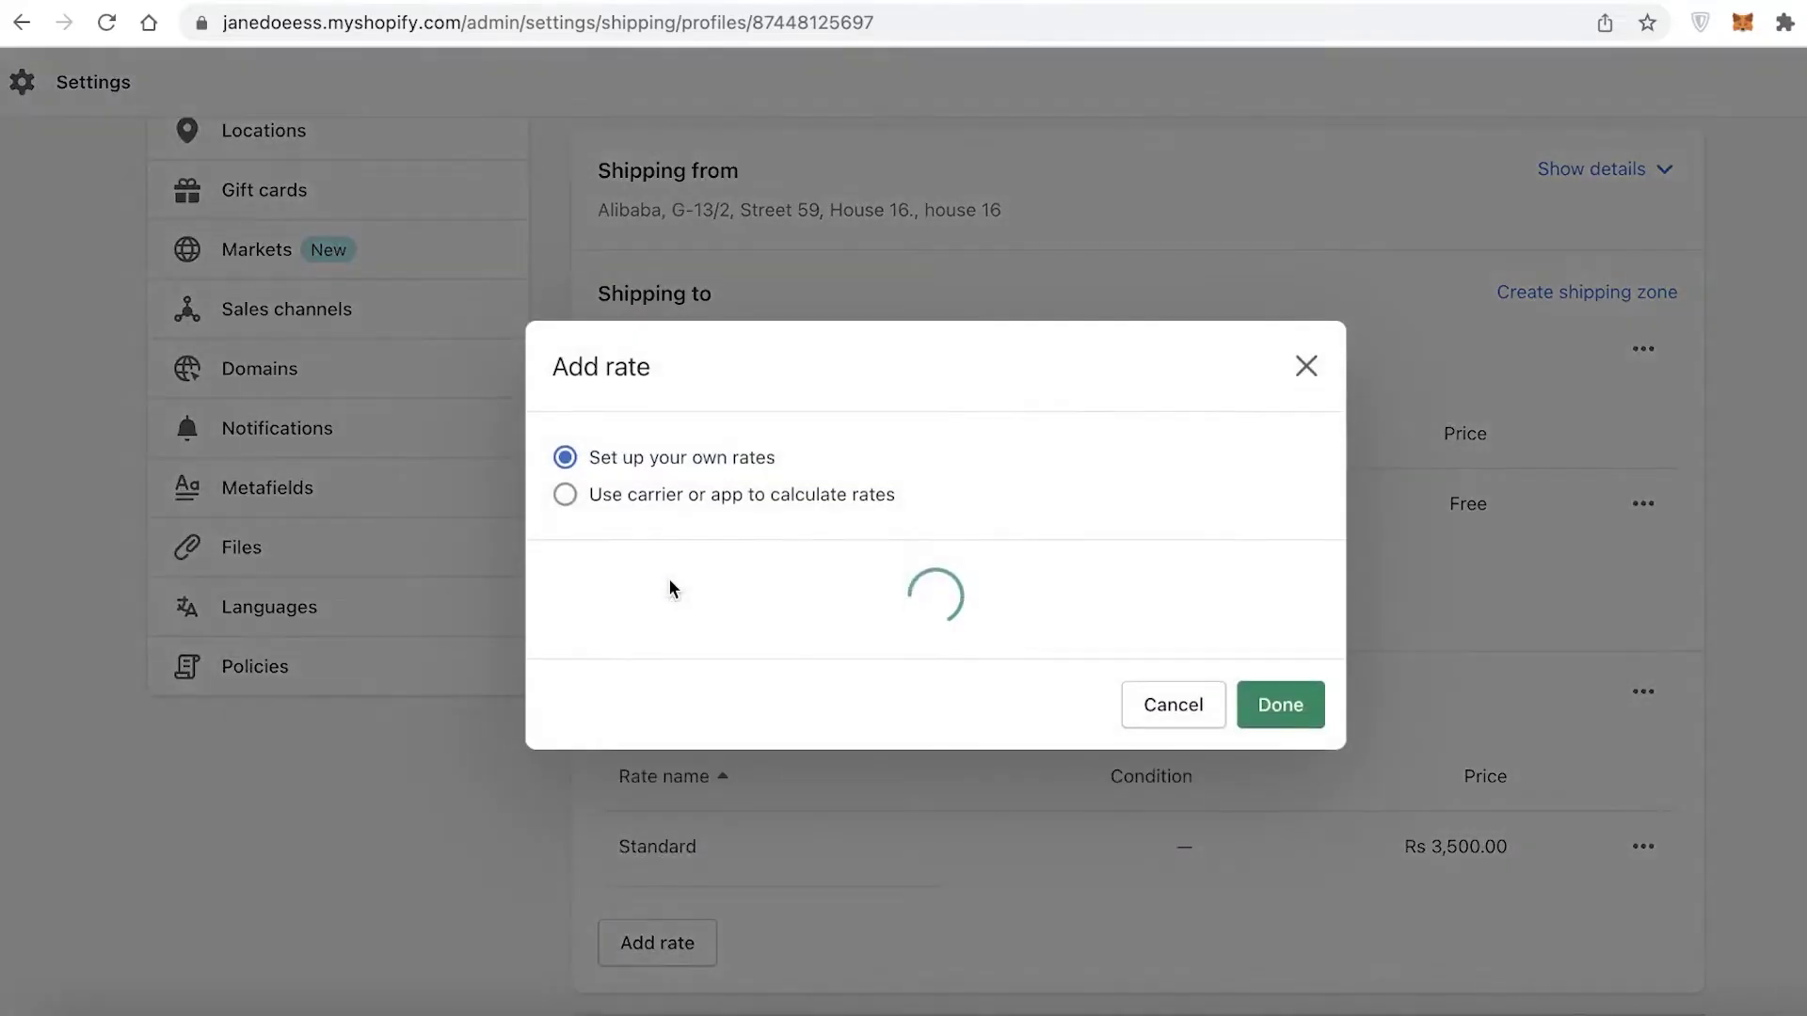
pyautogui.click(757, 561)
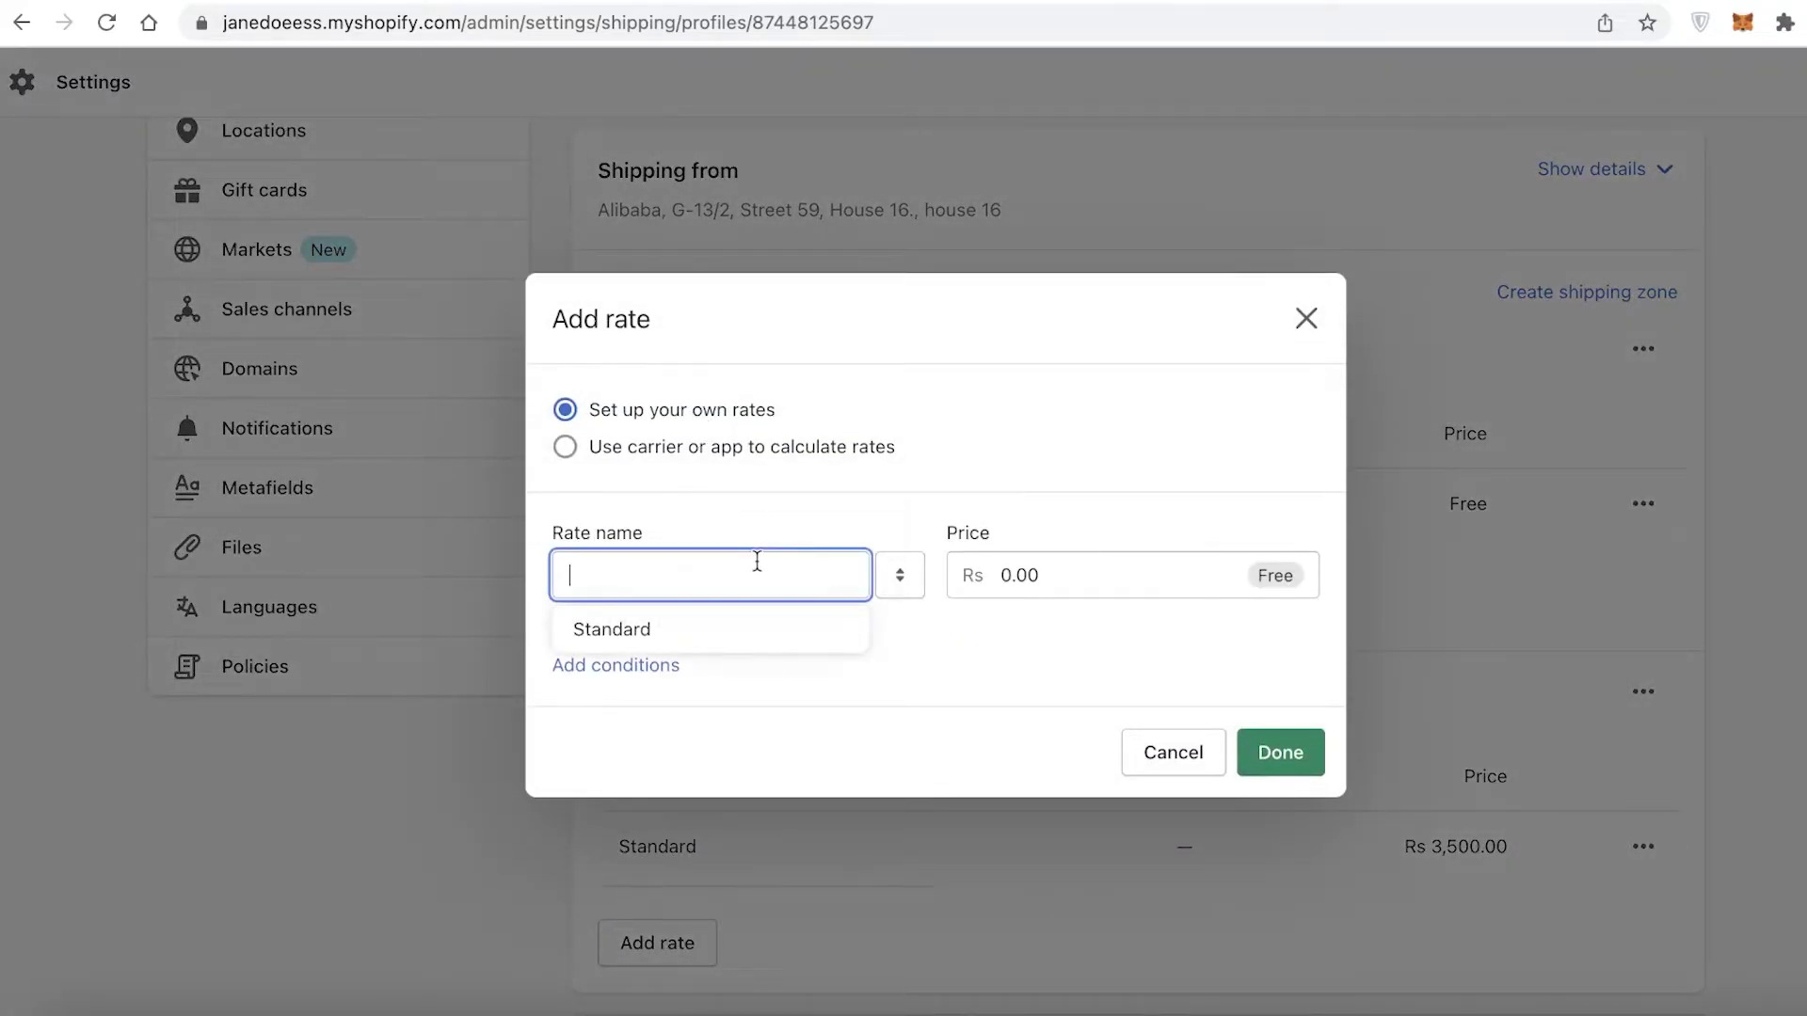
pyautogui.write('868')
pyautogui.click(1138, 584)
pyautogui.press('BackSpace')
pyautogui.press('BackSpace')
pyautogui.press('BackSpace')
pyautogui.press('BackSpace')
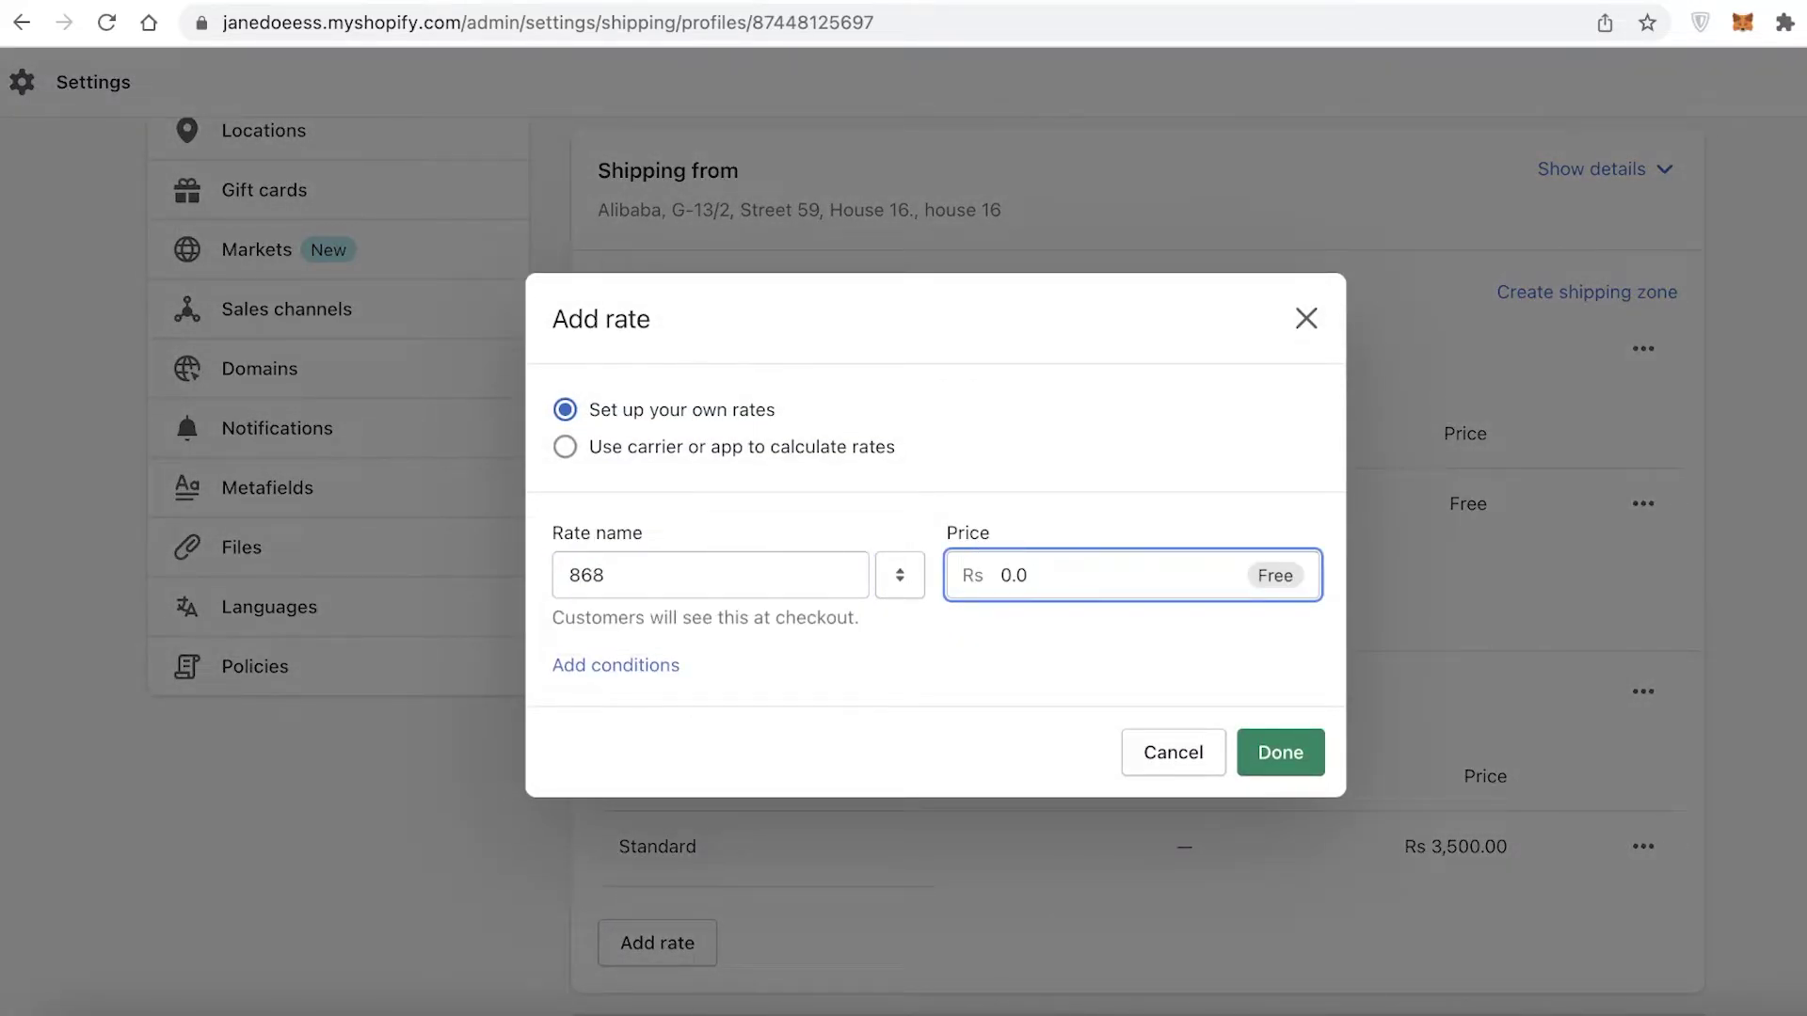
pyautogui.write('1')
pyautogui.press('BackSpace')
pyautogui.write('50')
pyautogui.click(997, 650)
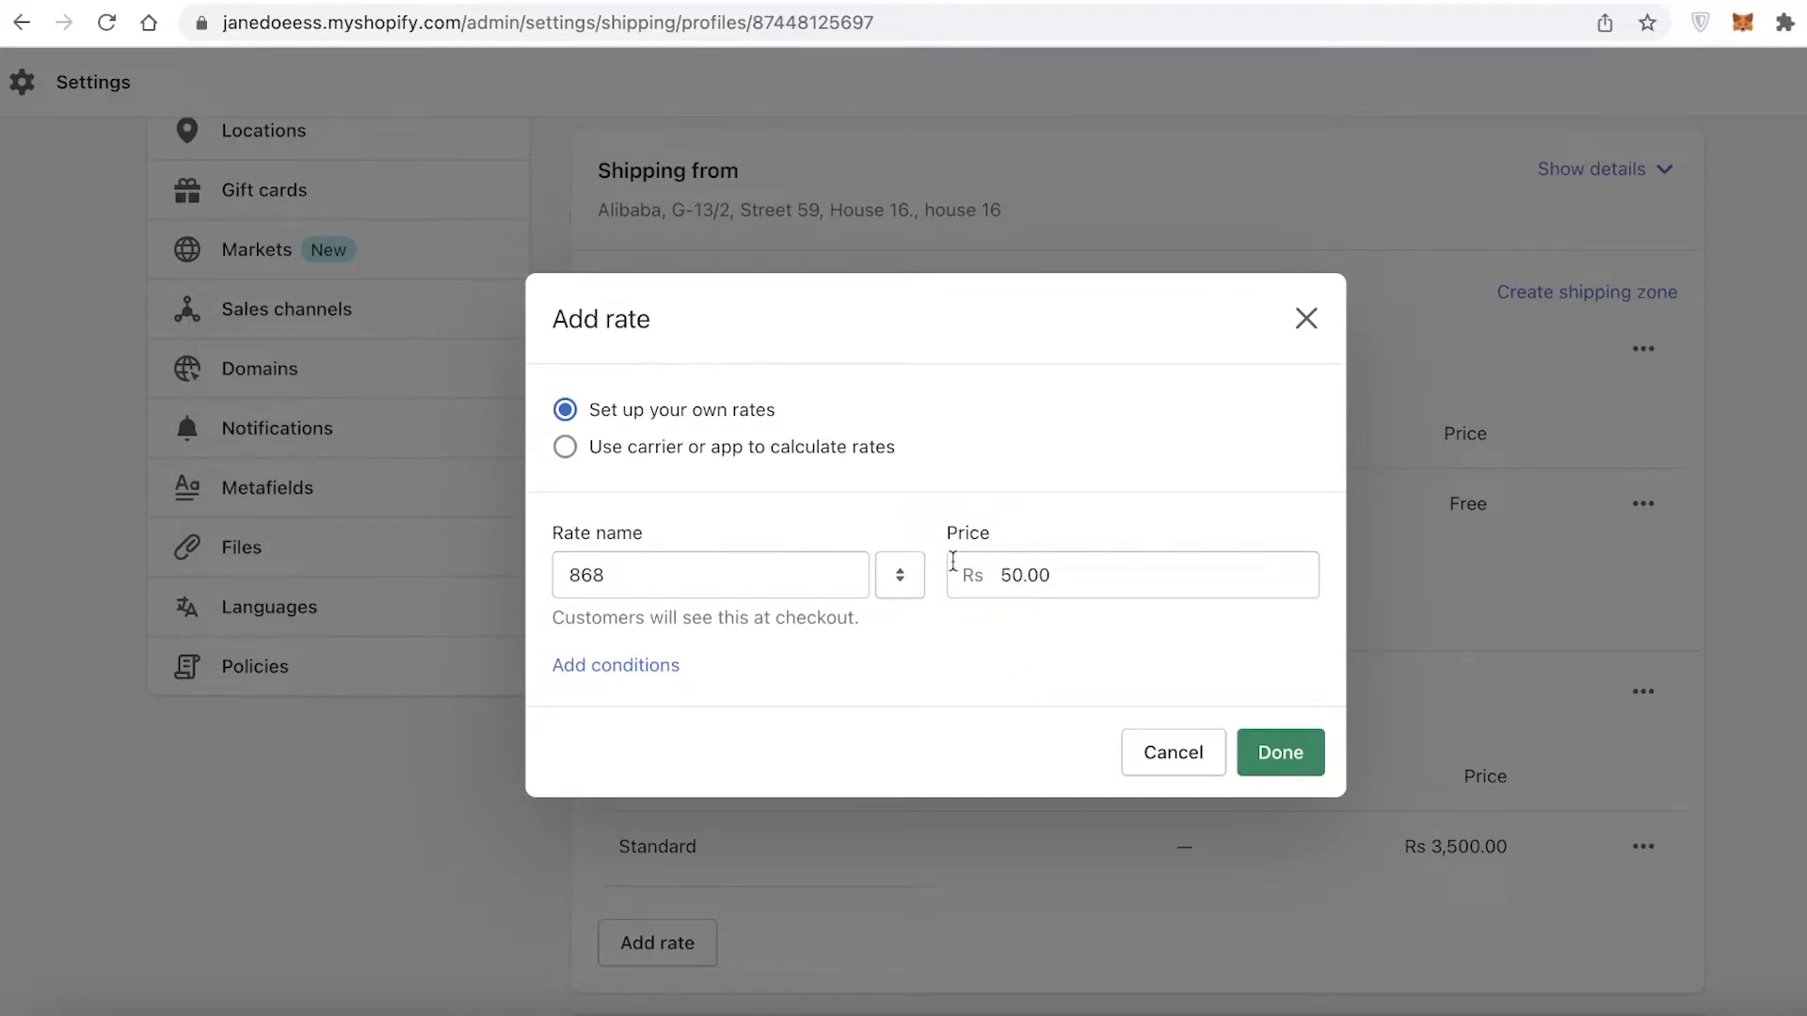
pyautogui.click(1307, 778)
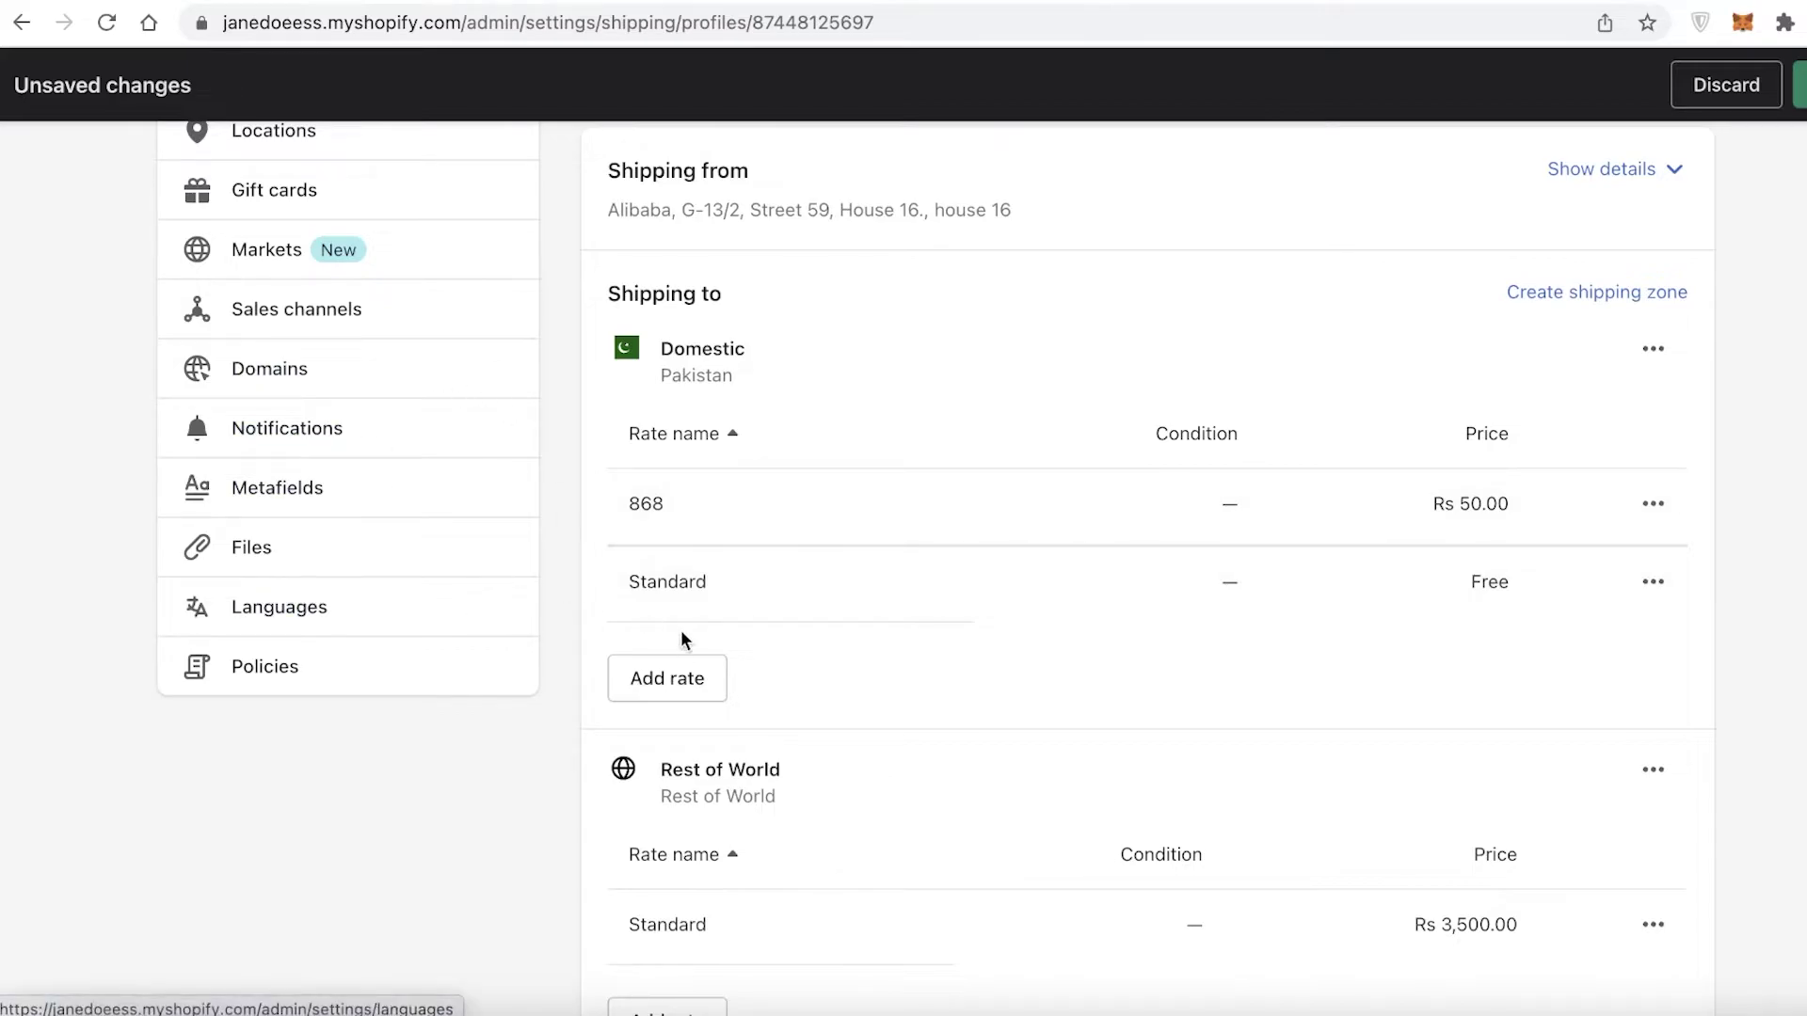
# Step: Try the carrier-calculated option on a second Domestic rate, then close it without adding
pyautogui.click(672, 674)
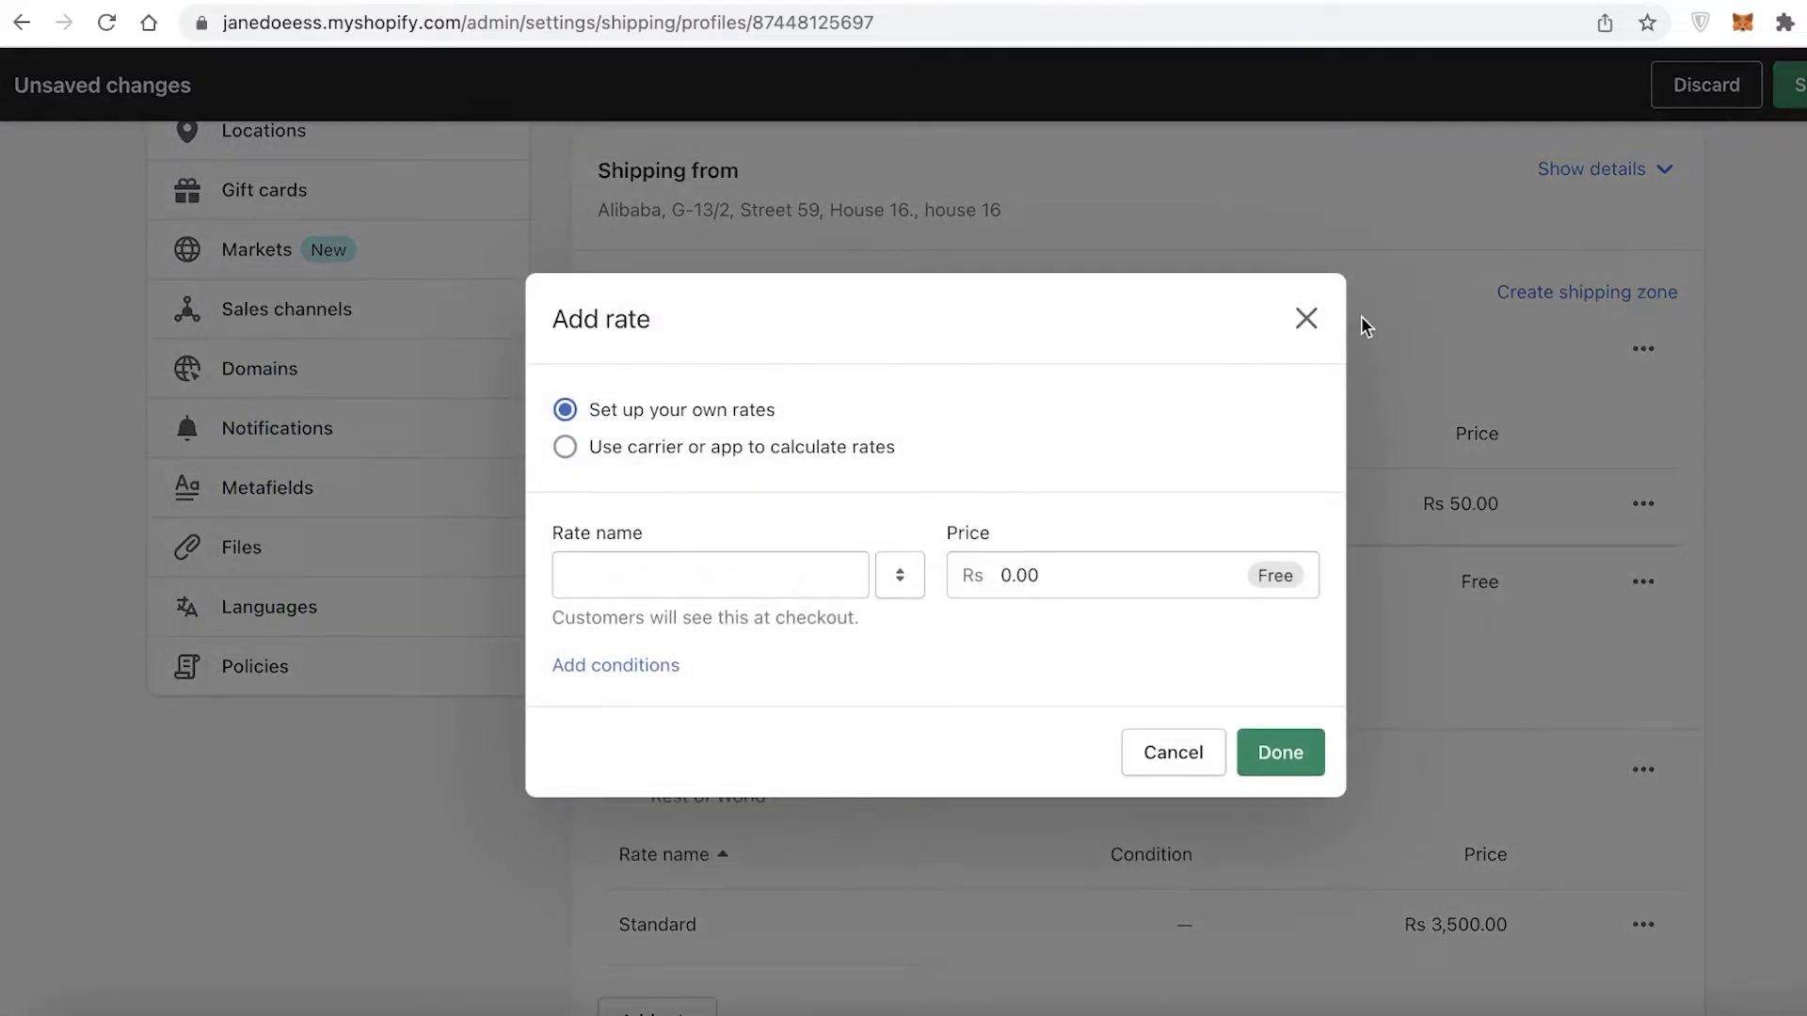
pyautogui.click(762, 448)
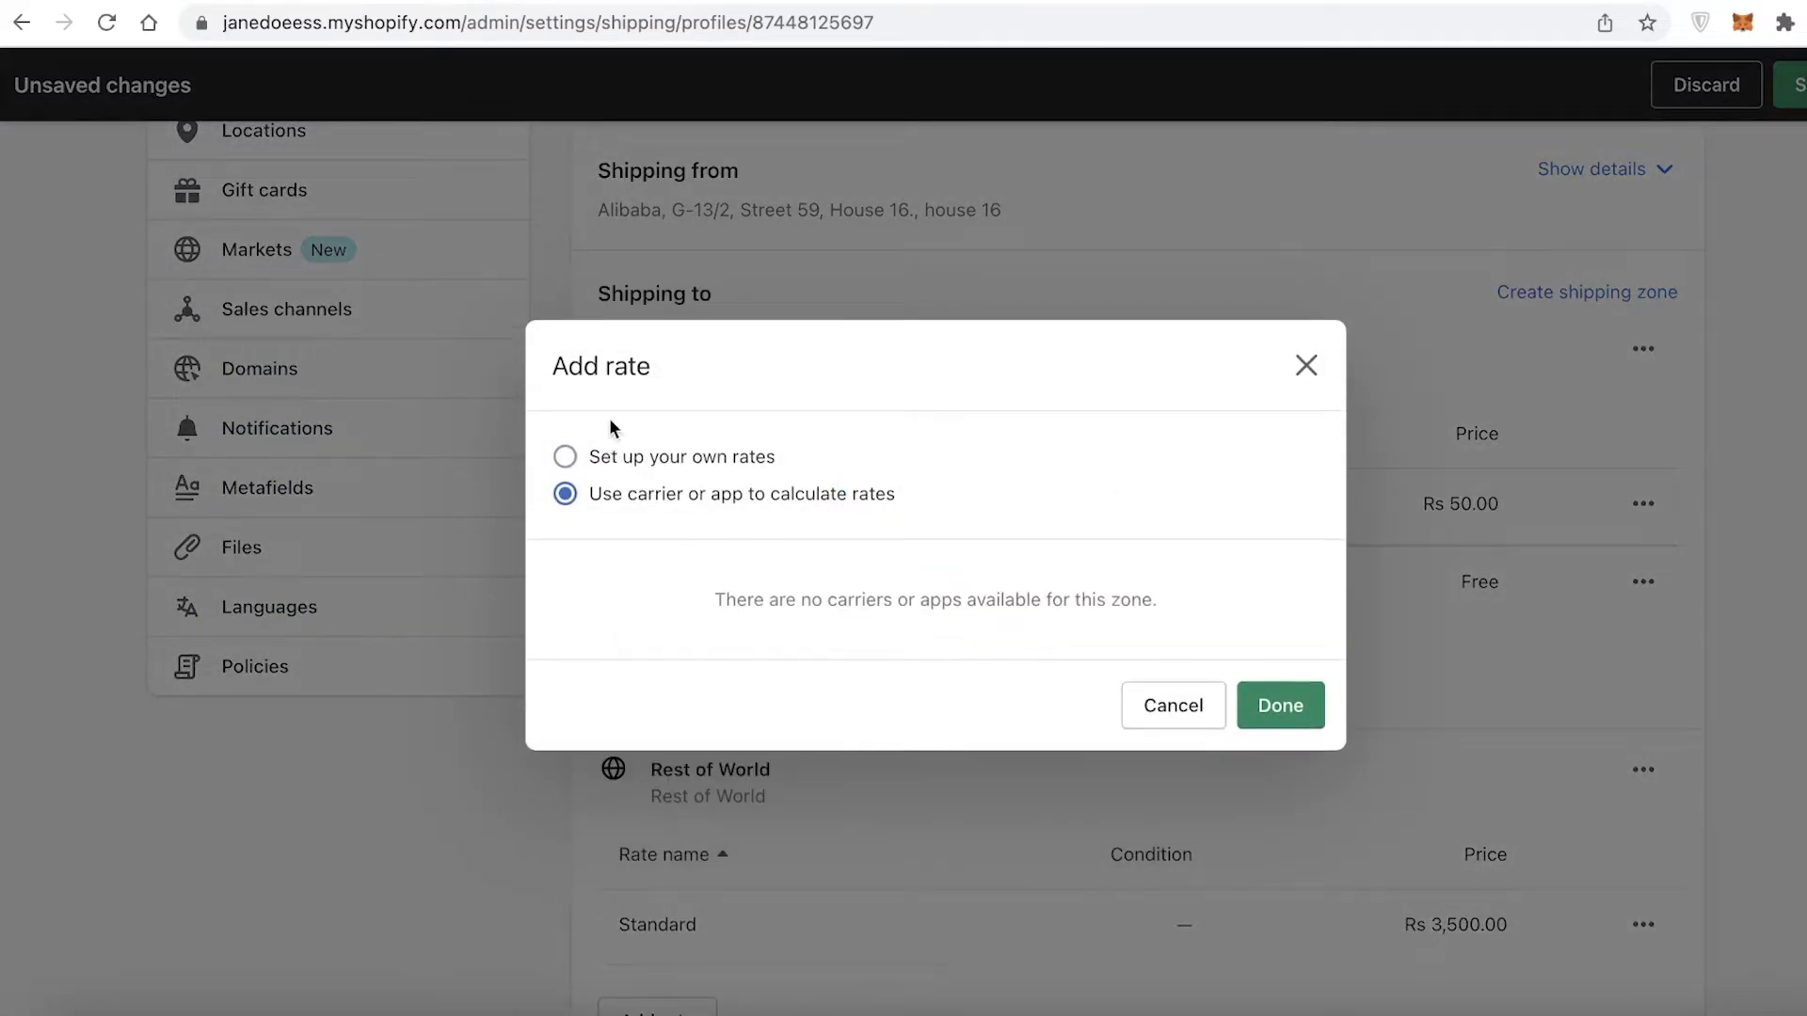
pyautogui.click(651, 458)
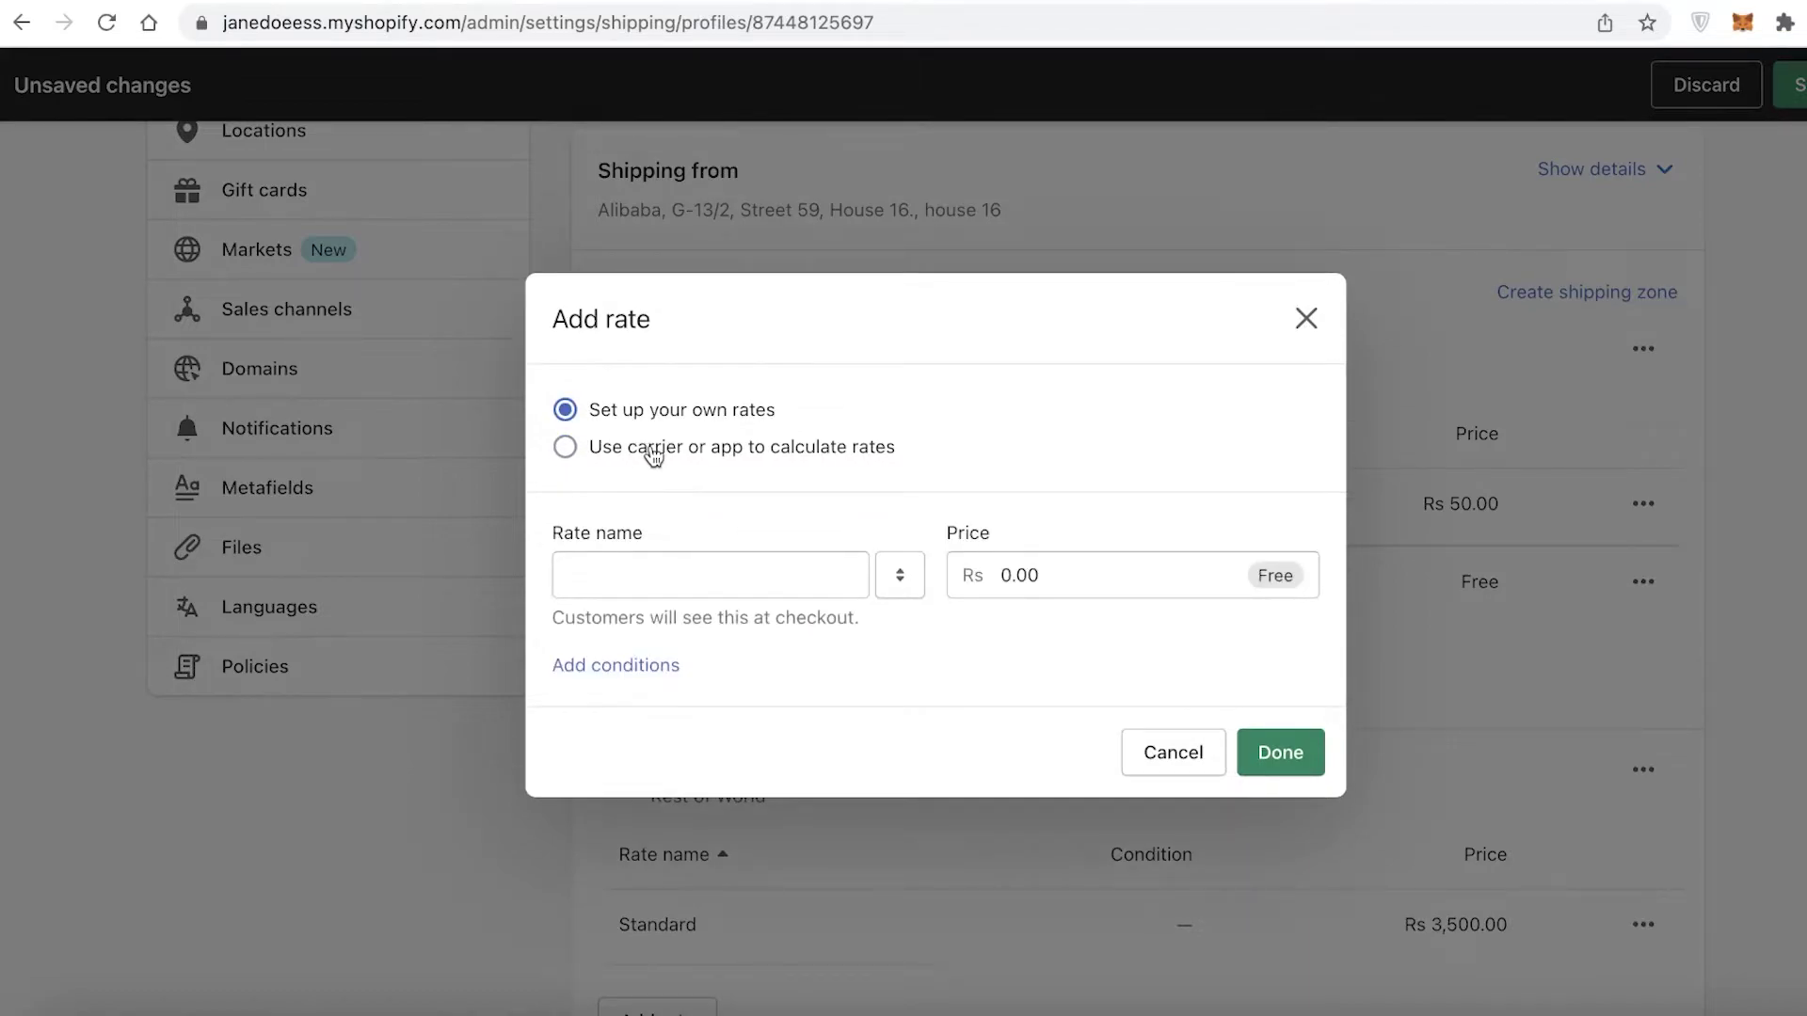
pyautogui.click(1308, 318)
# Step: Leave the General profile, discarding the unsaved rate, and return to Shipping and delivery
pyautogui.scroll(7, 1259, 532)
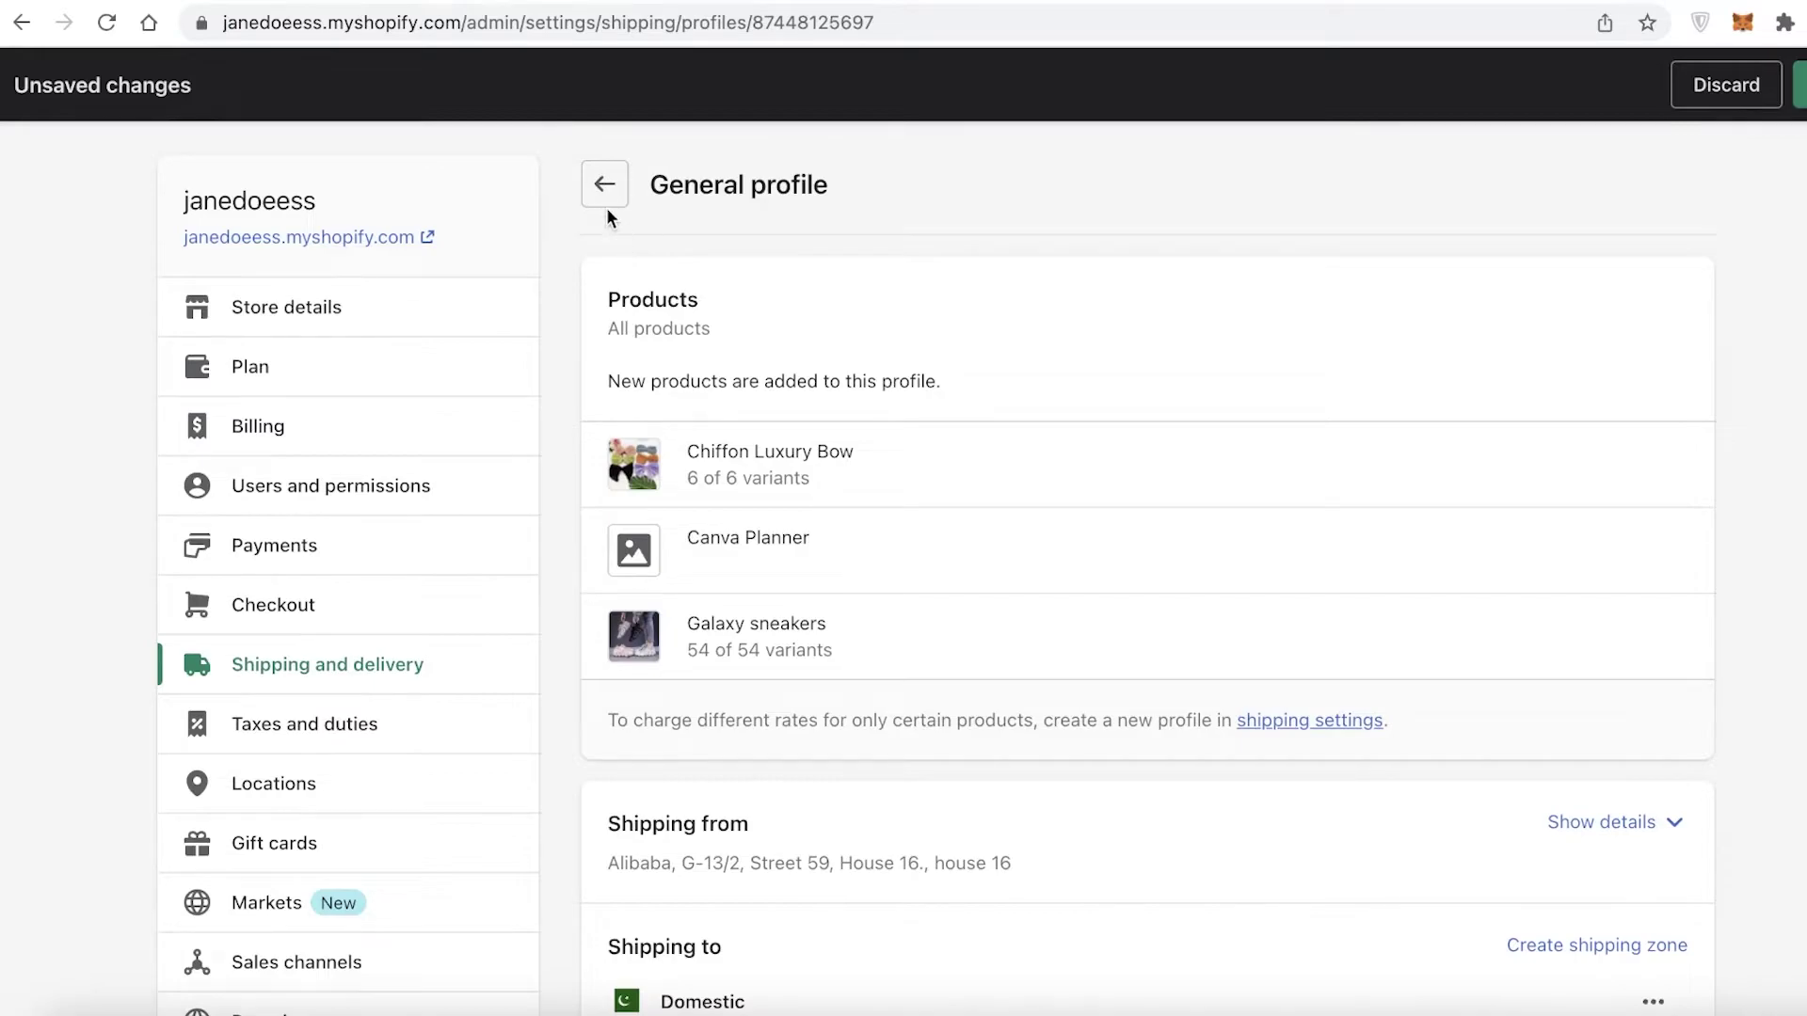
pyautogui.click(606, 195)
pyautogui.click(1252, 618)
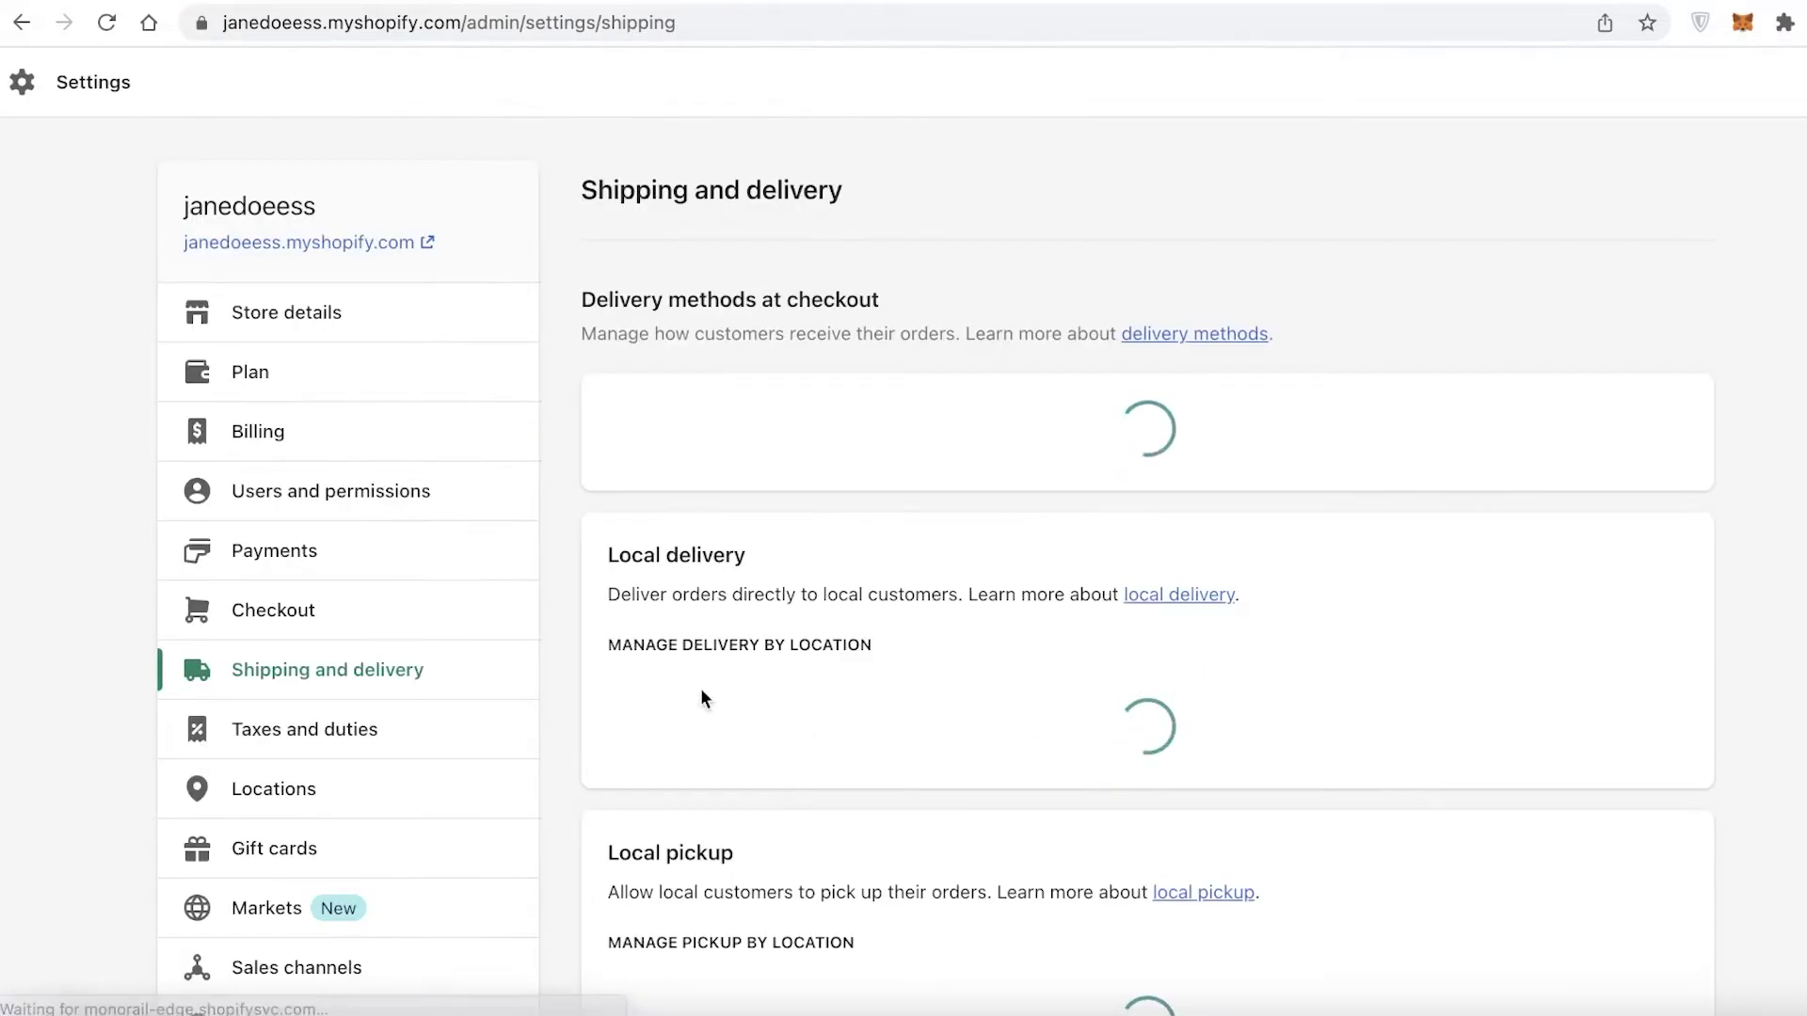
pyautogui.scroll(-10, 750, 536)
pyautogui.scroll(5, 807, 629)
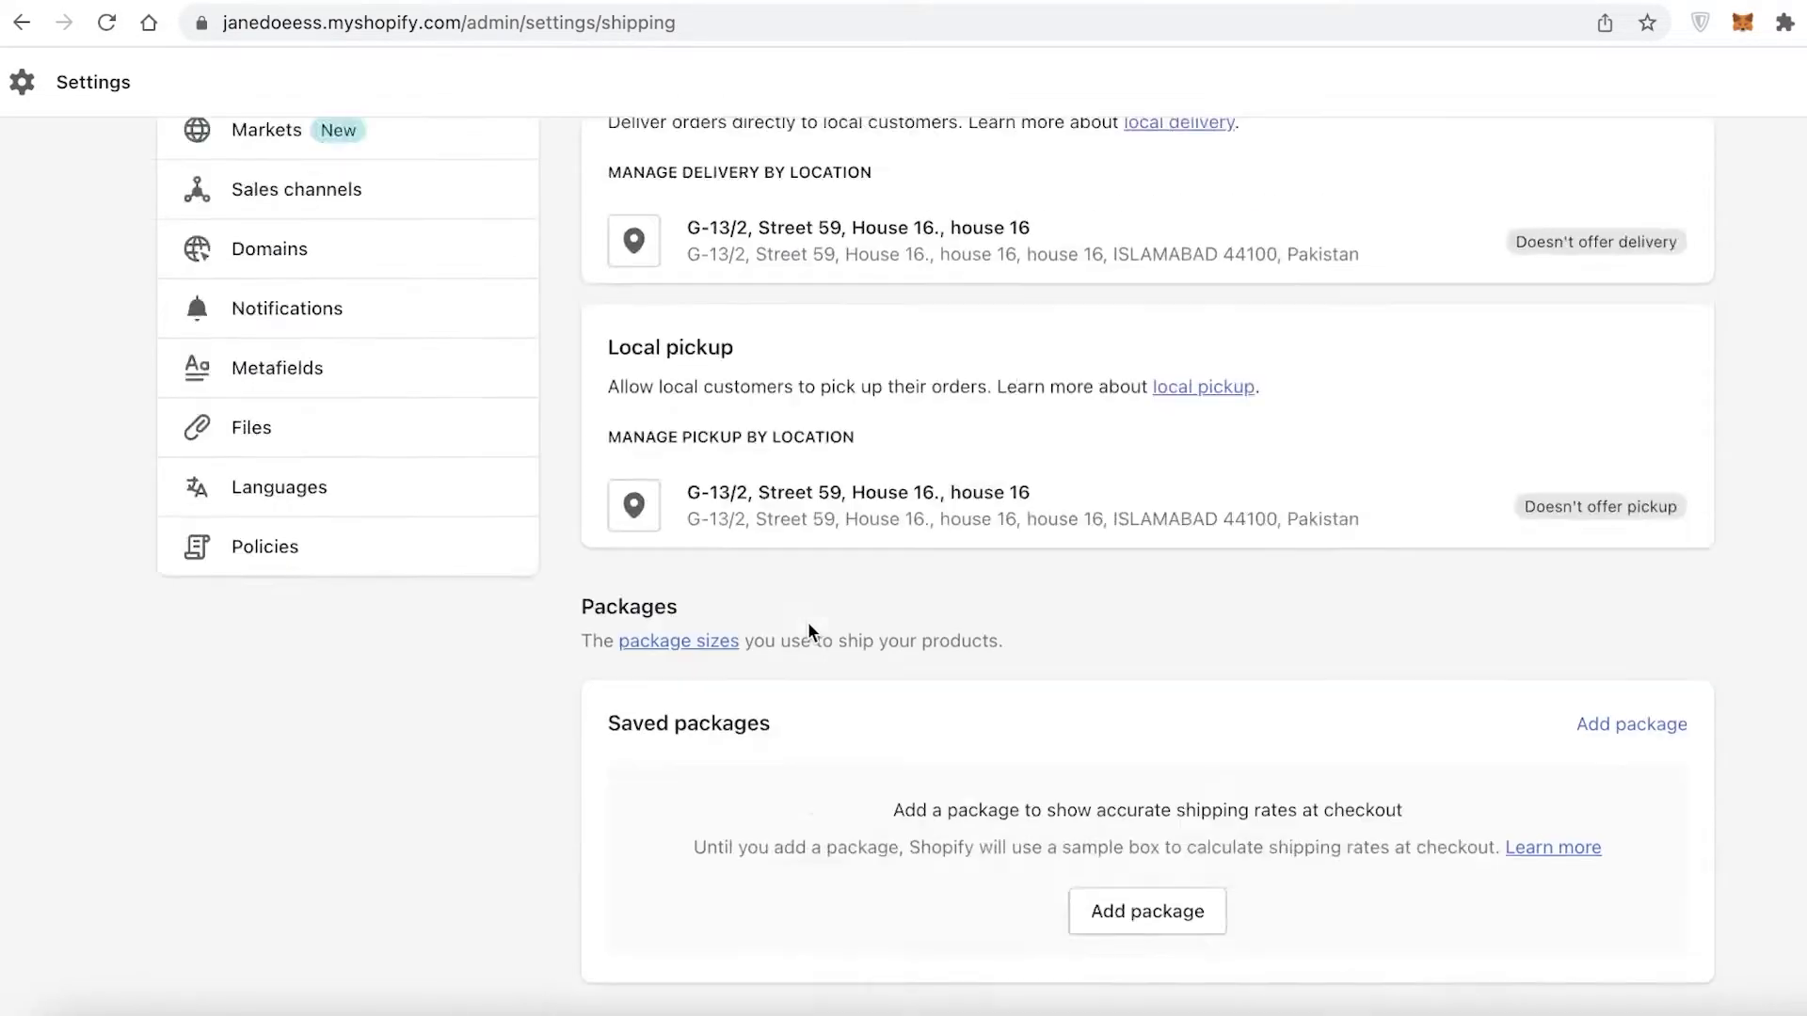
pyautogui.scroll(8, 808, 625)
# Step: Read the Help Center article on flat, general, price-based and weight-based shipping rates
pyautogui.click(1489, 461)
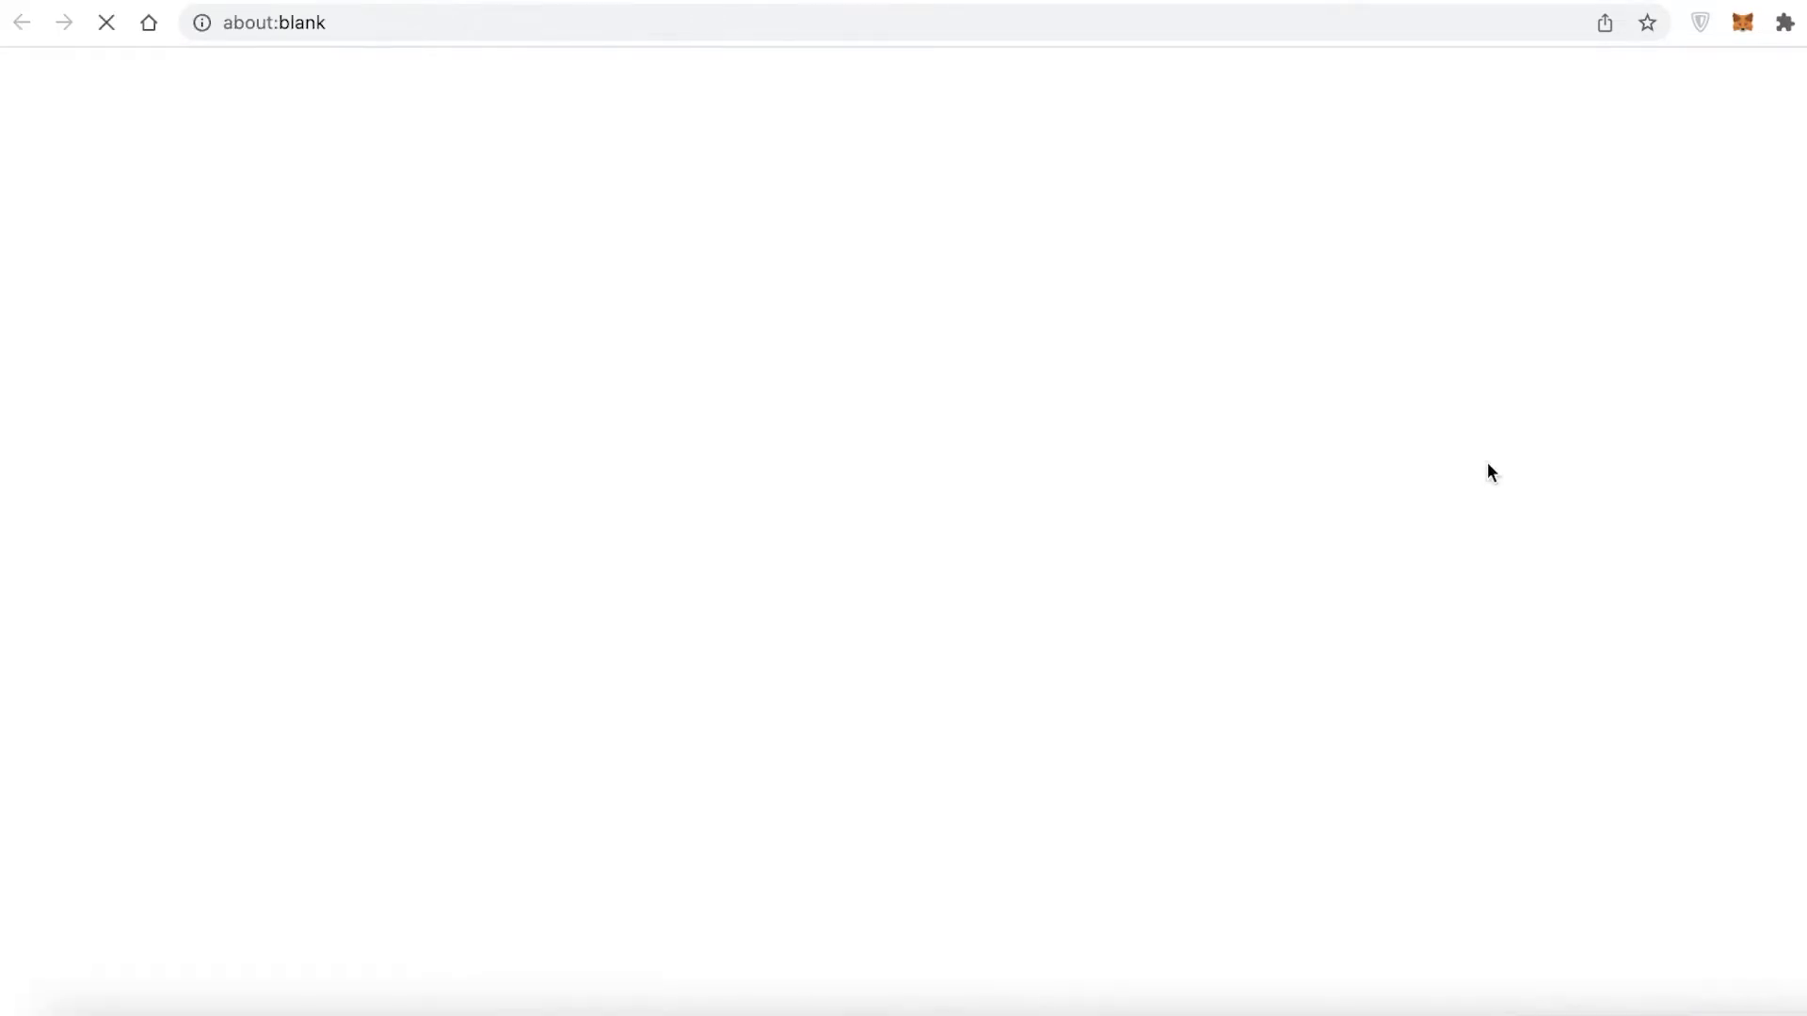
pyautogui.scroll(-15, 1013, 330)
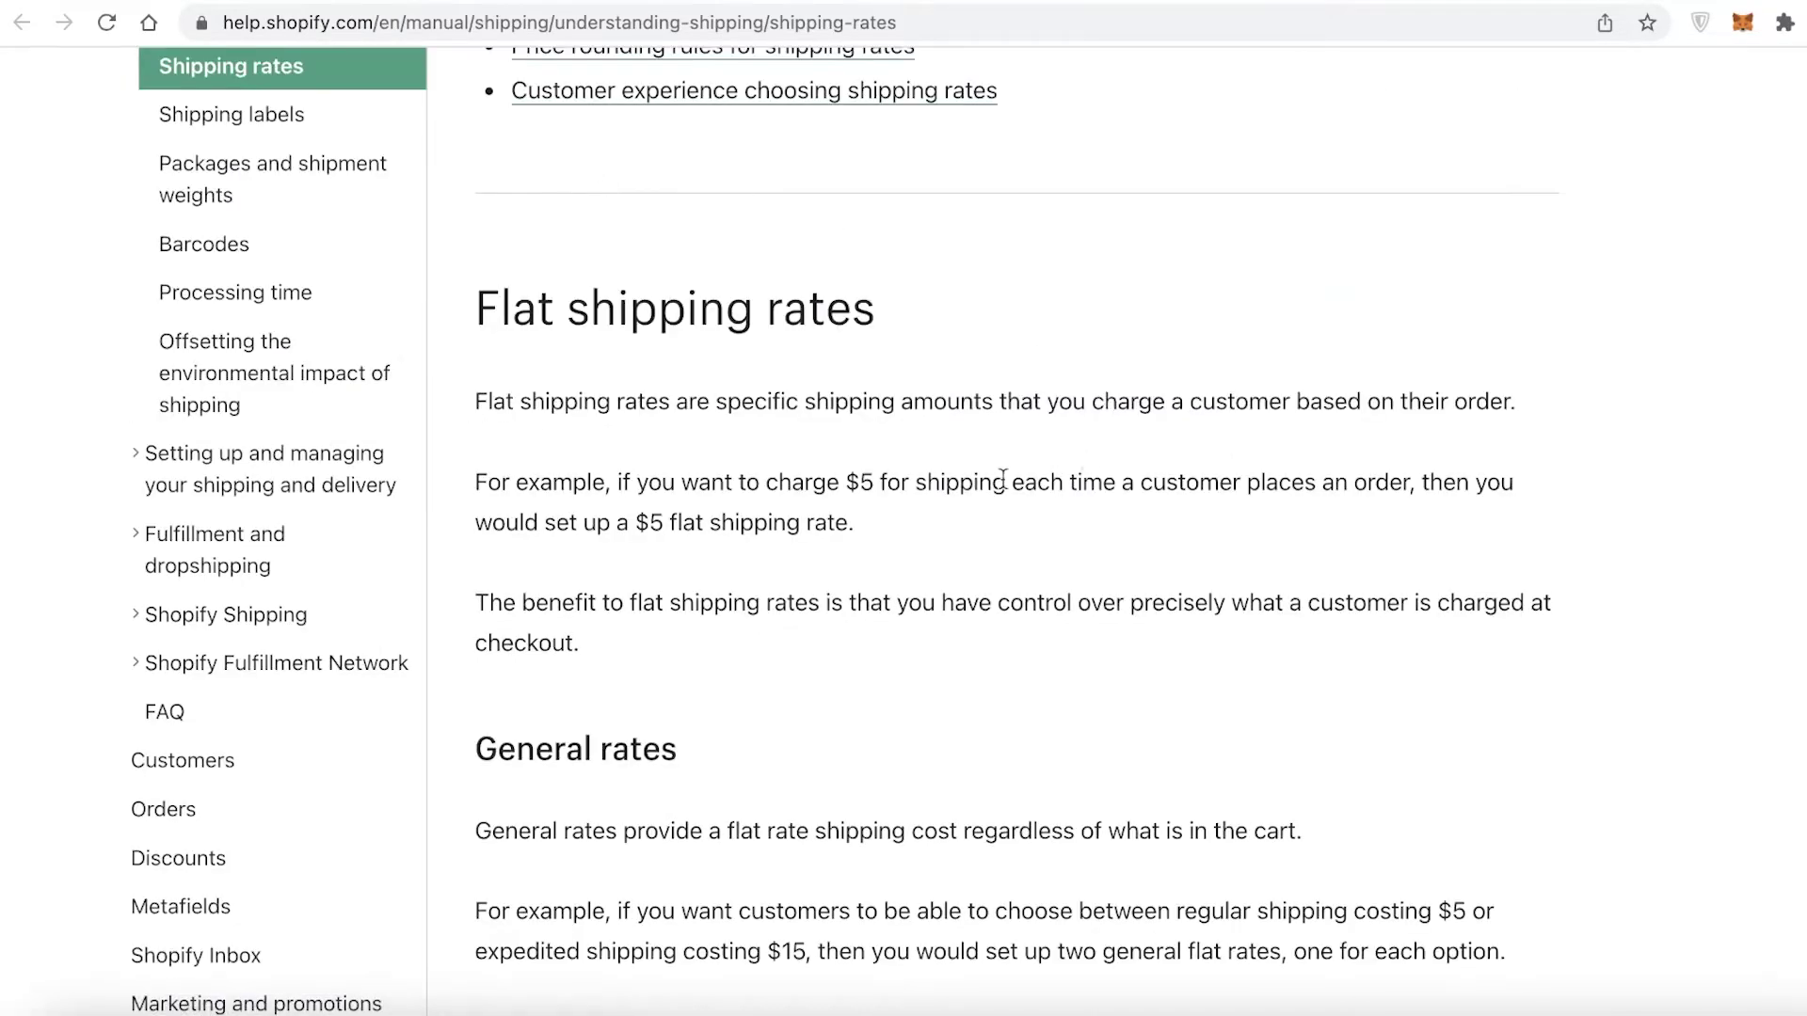
pyautogui.scroll(4, 640, 215)
pyautogui.scroll(-6, 1001, 517)
pyautogui.scroll(7, 980, 528)
pyautogui.scroll(-7, 718, 476)
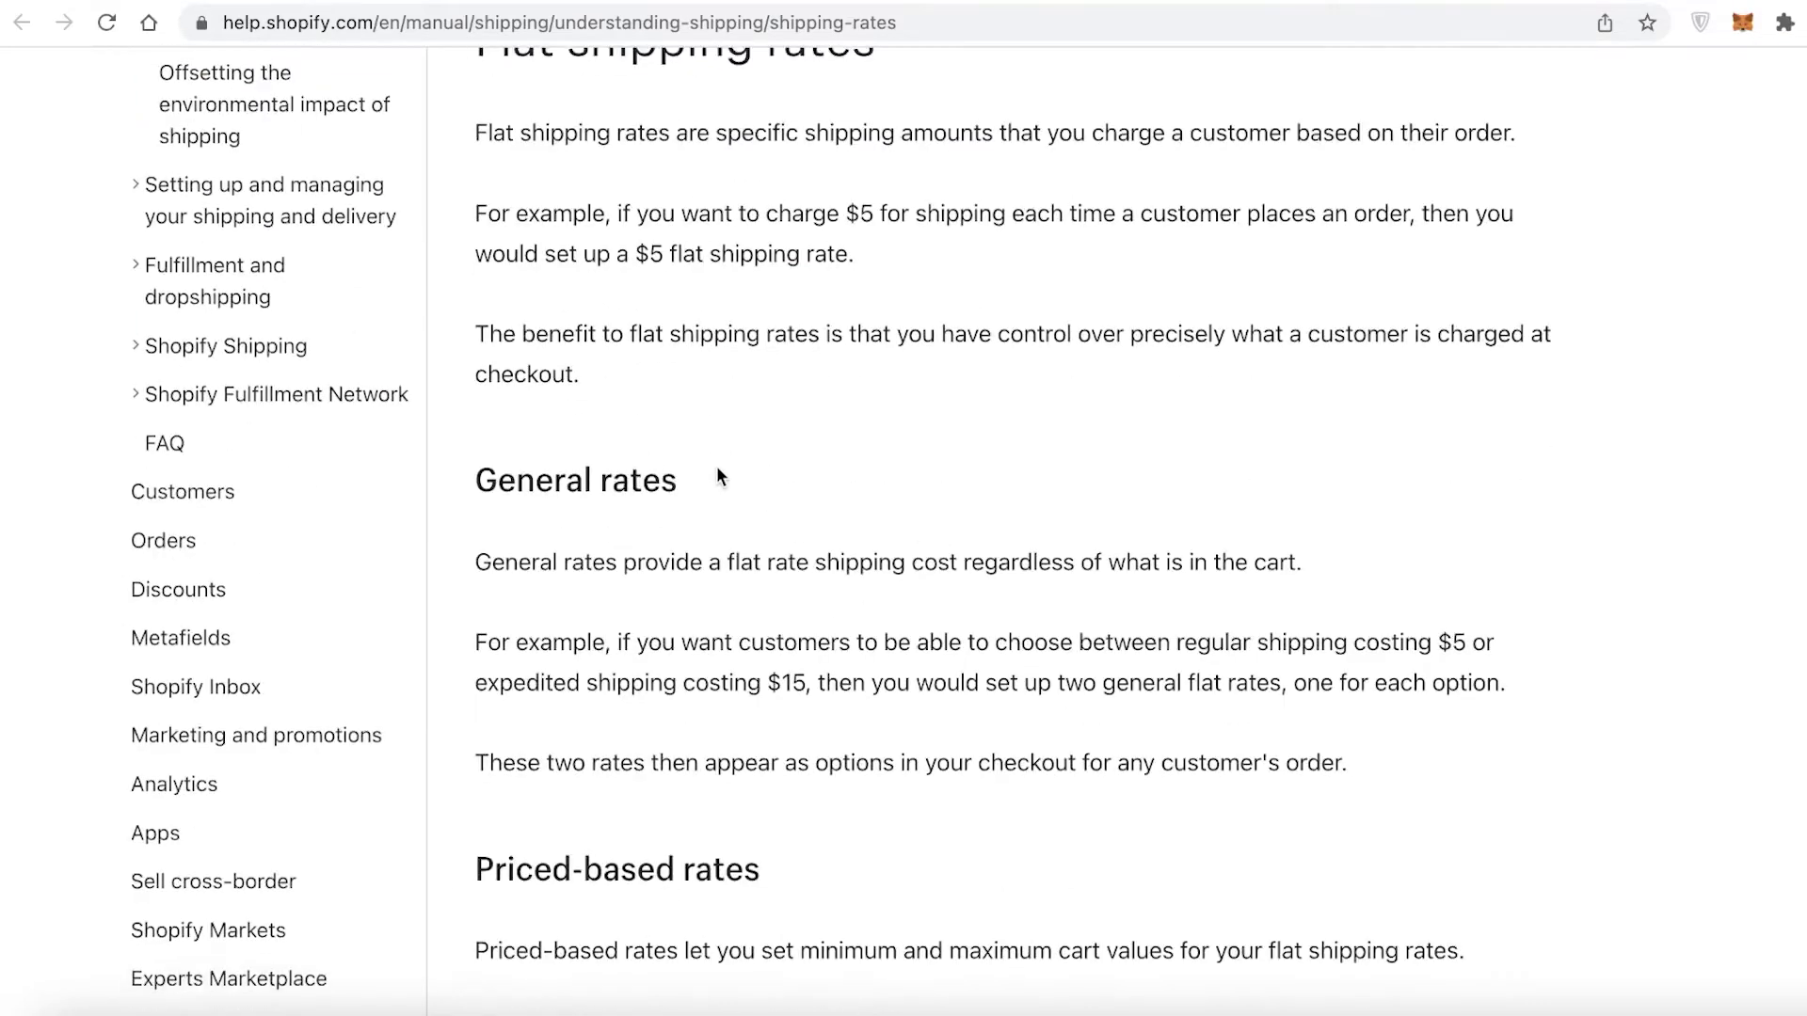
pyautogui.scroll(-11, 1033, 487)
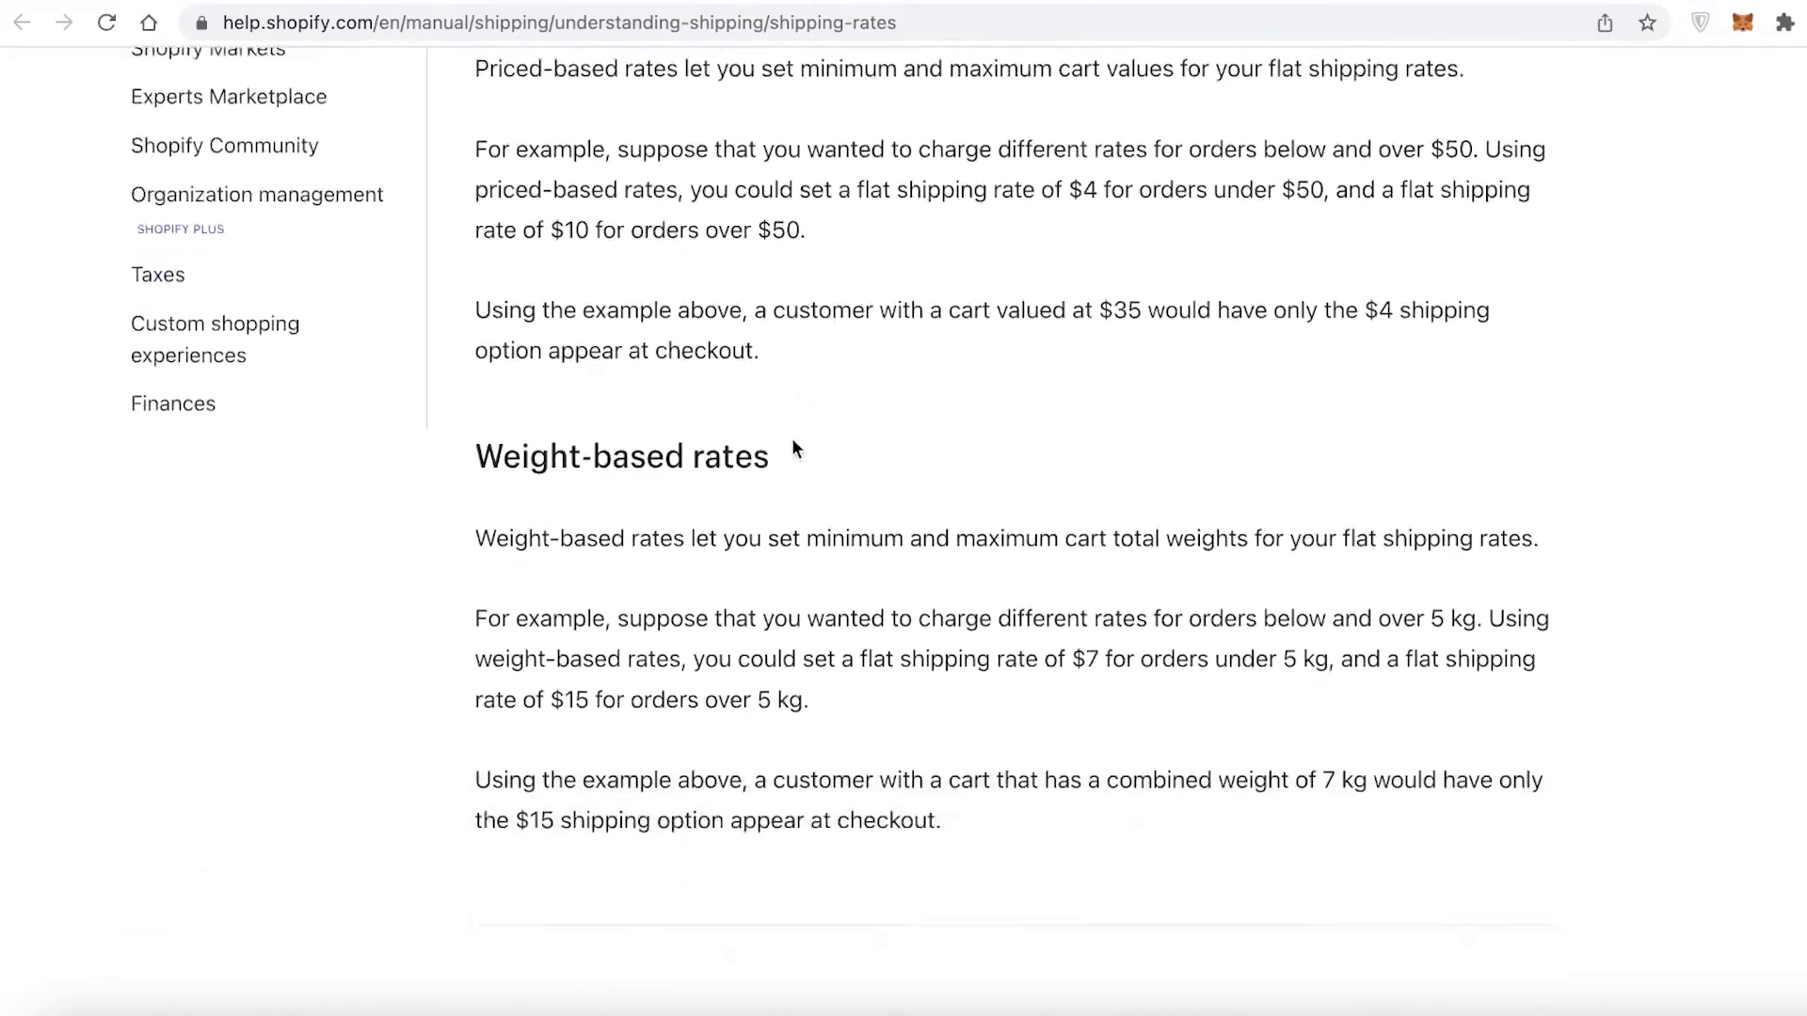
pyautogui.scroll(-15, 934, 511)
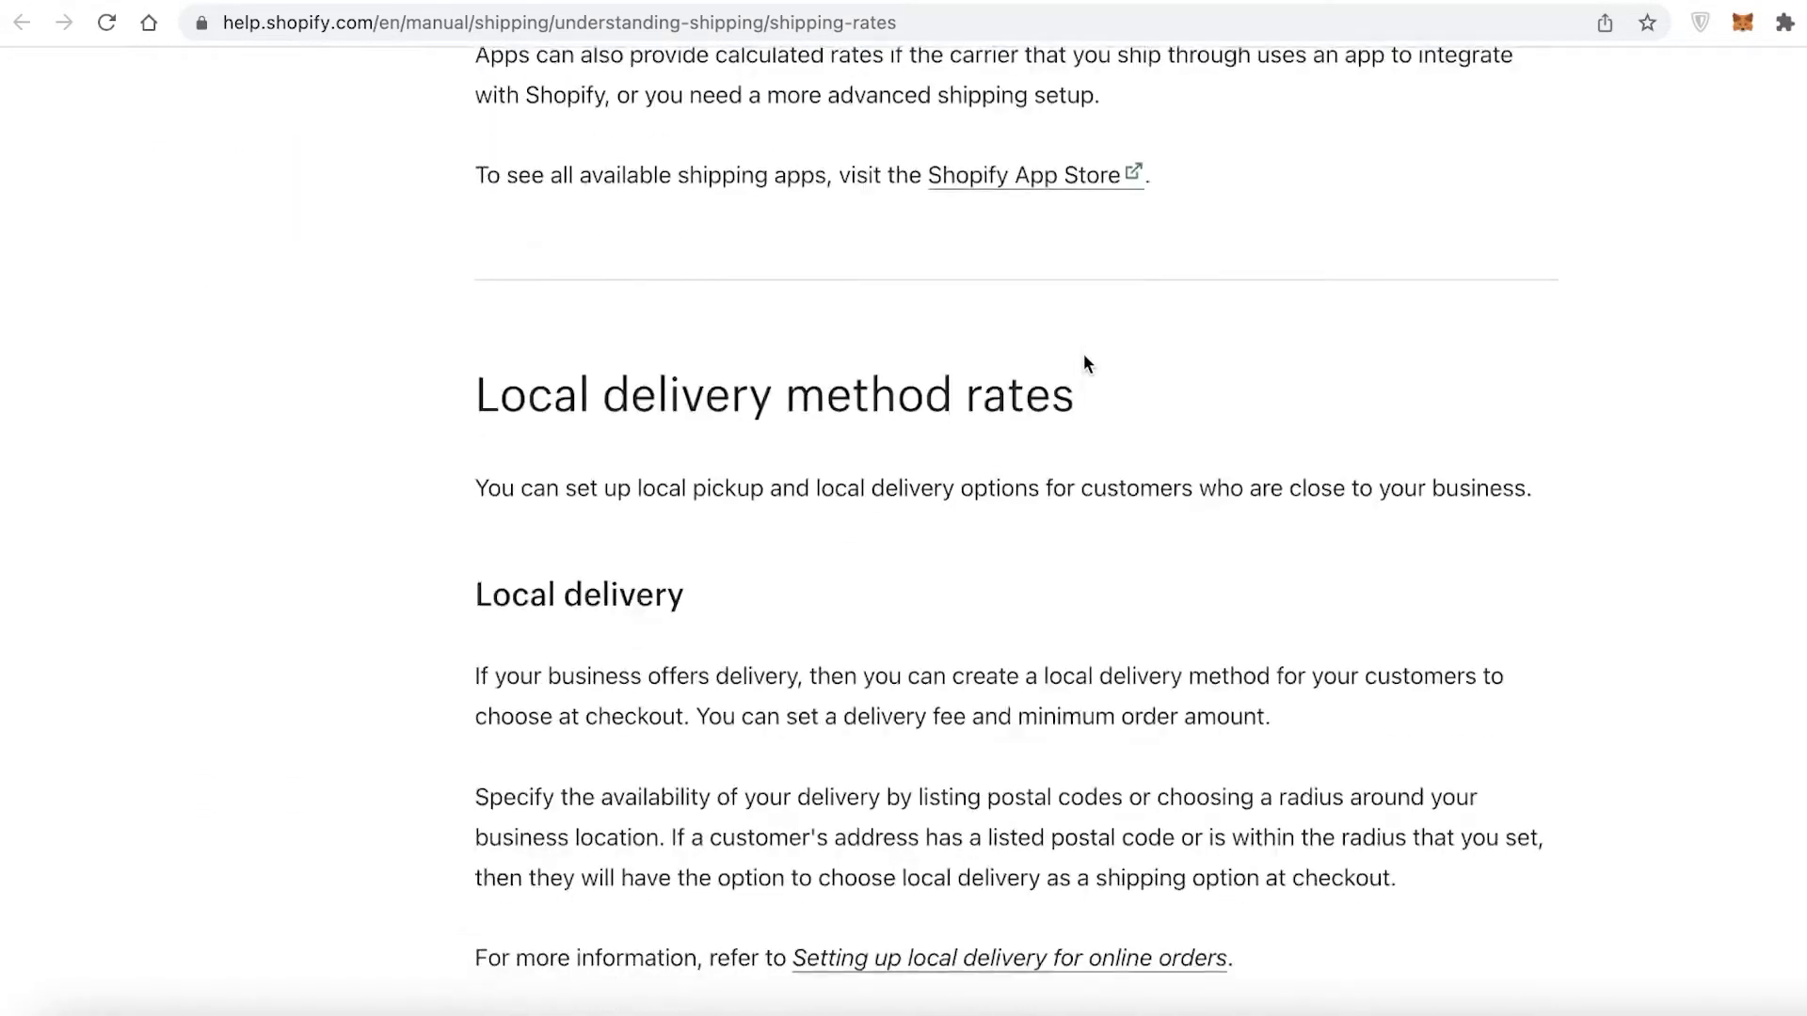
pyautogui.scroll(12, 1261, 330)
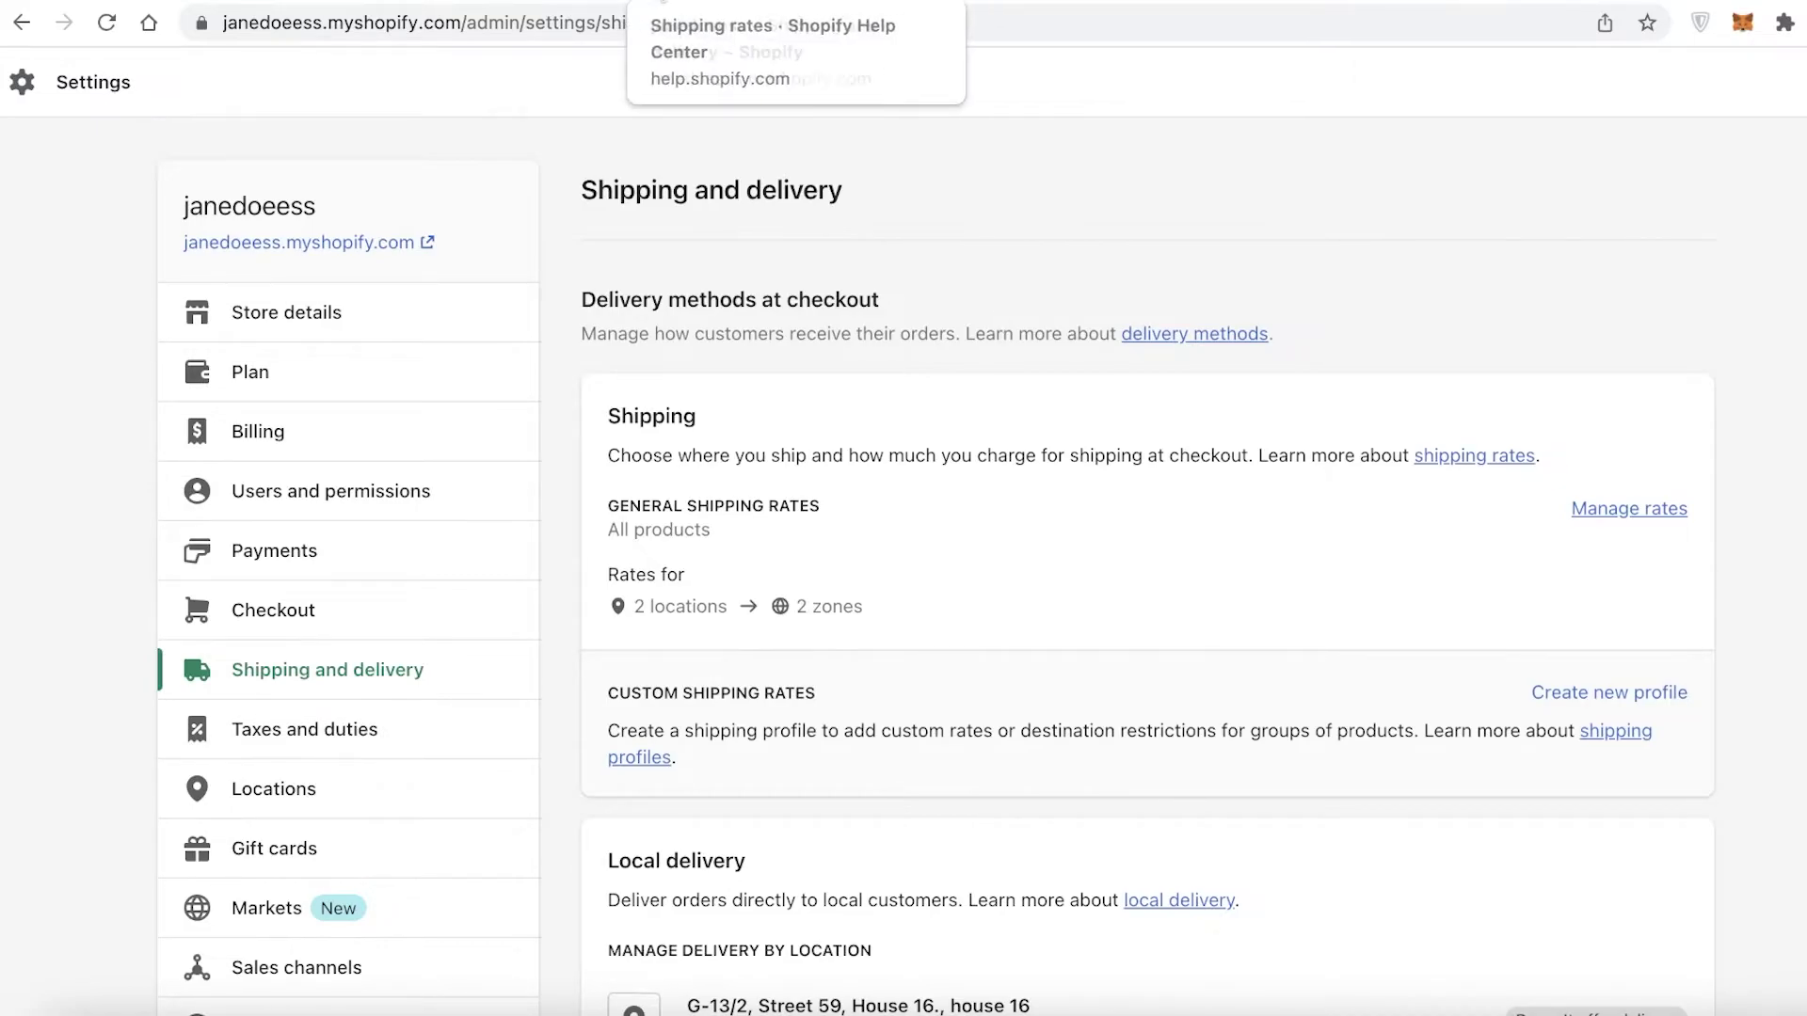
# Step: Leave the shipping settings and browse the order-limit app search results and reference pages
pyautogui.click(626, 0)
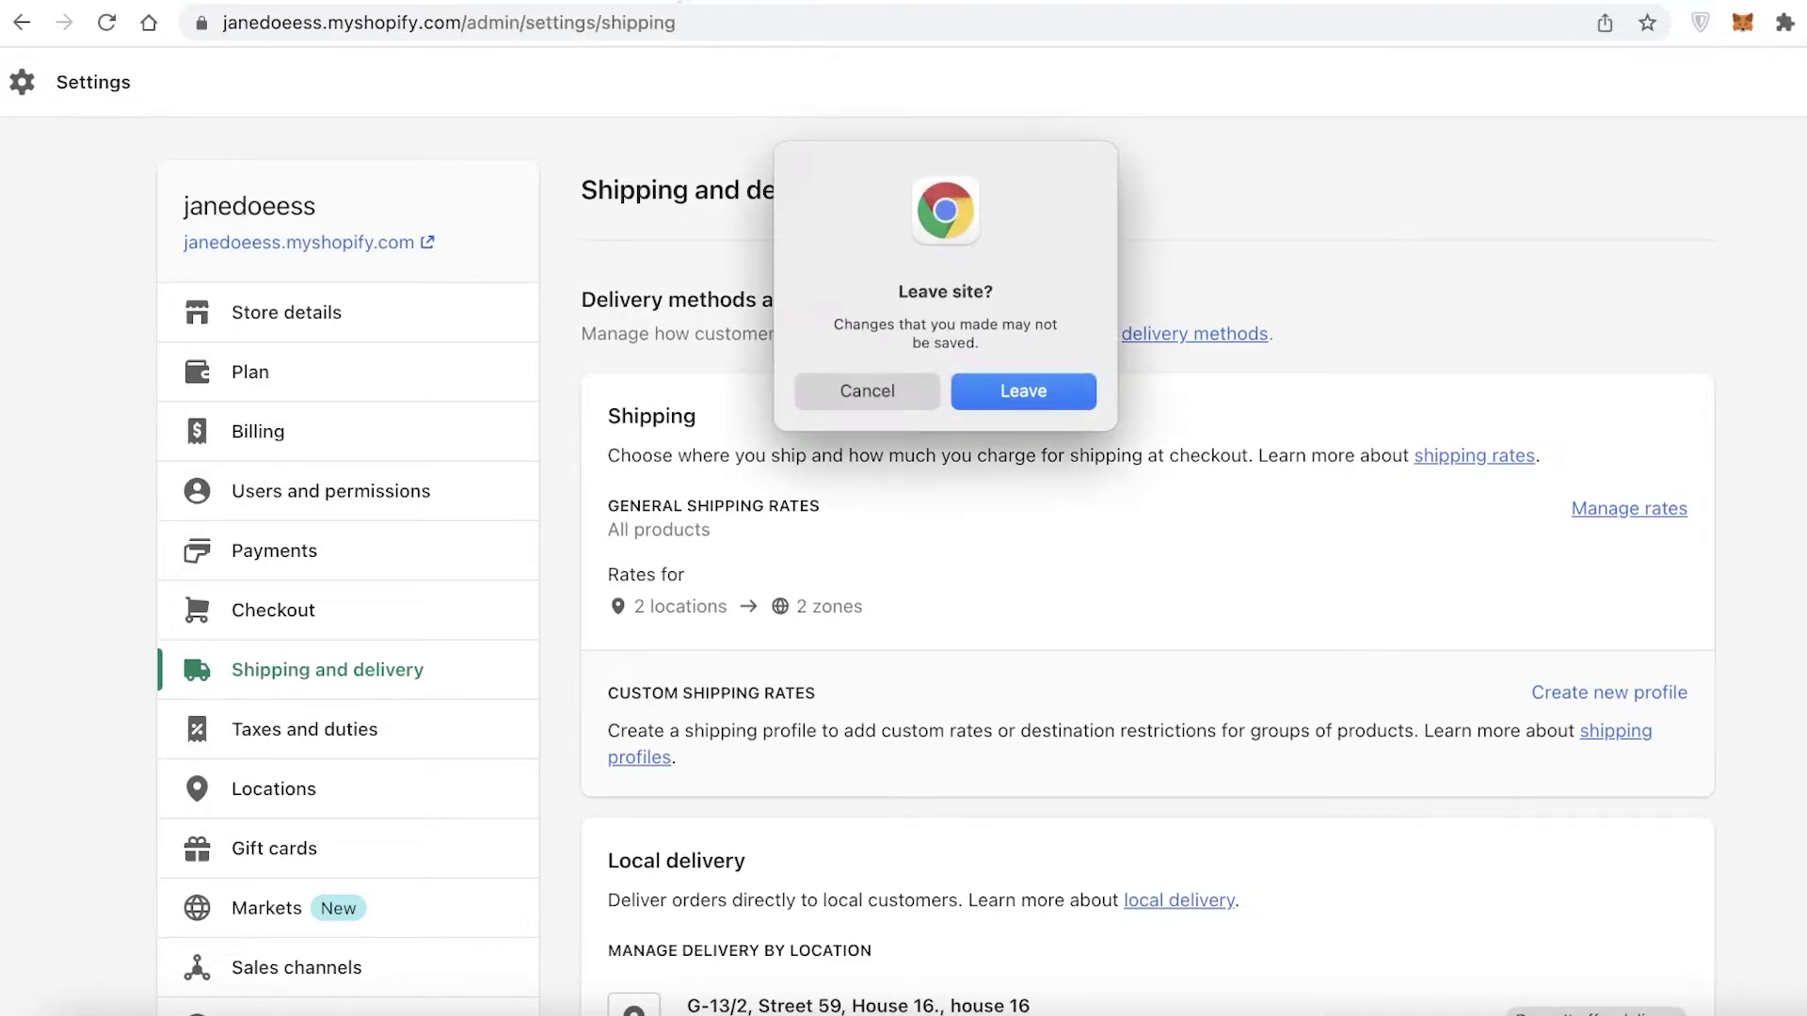
pyautogui.click(1030, 401)
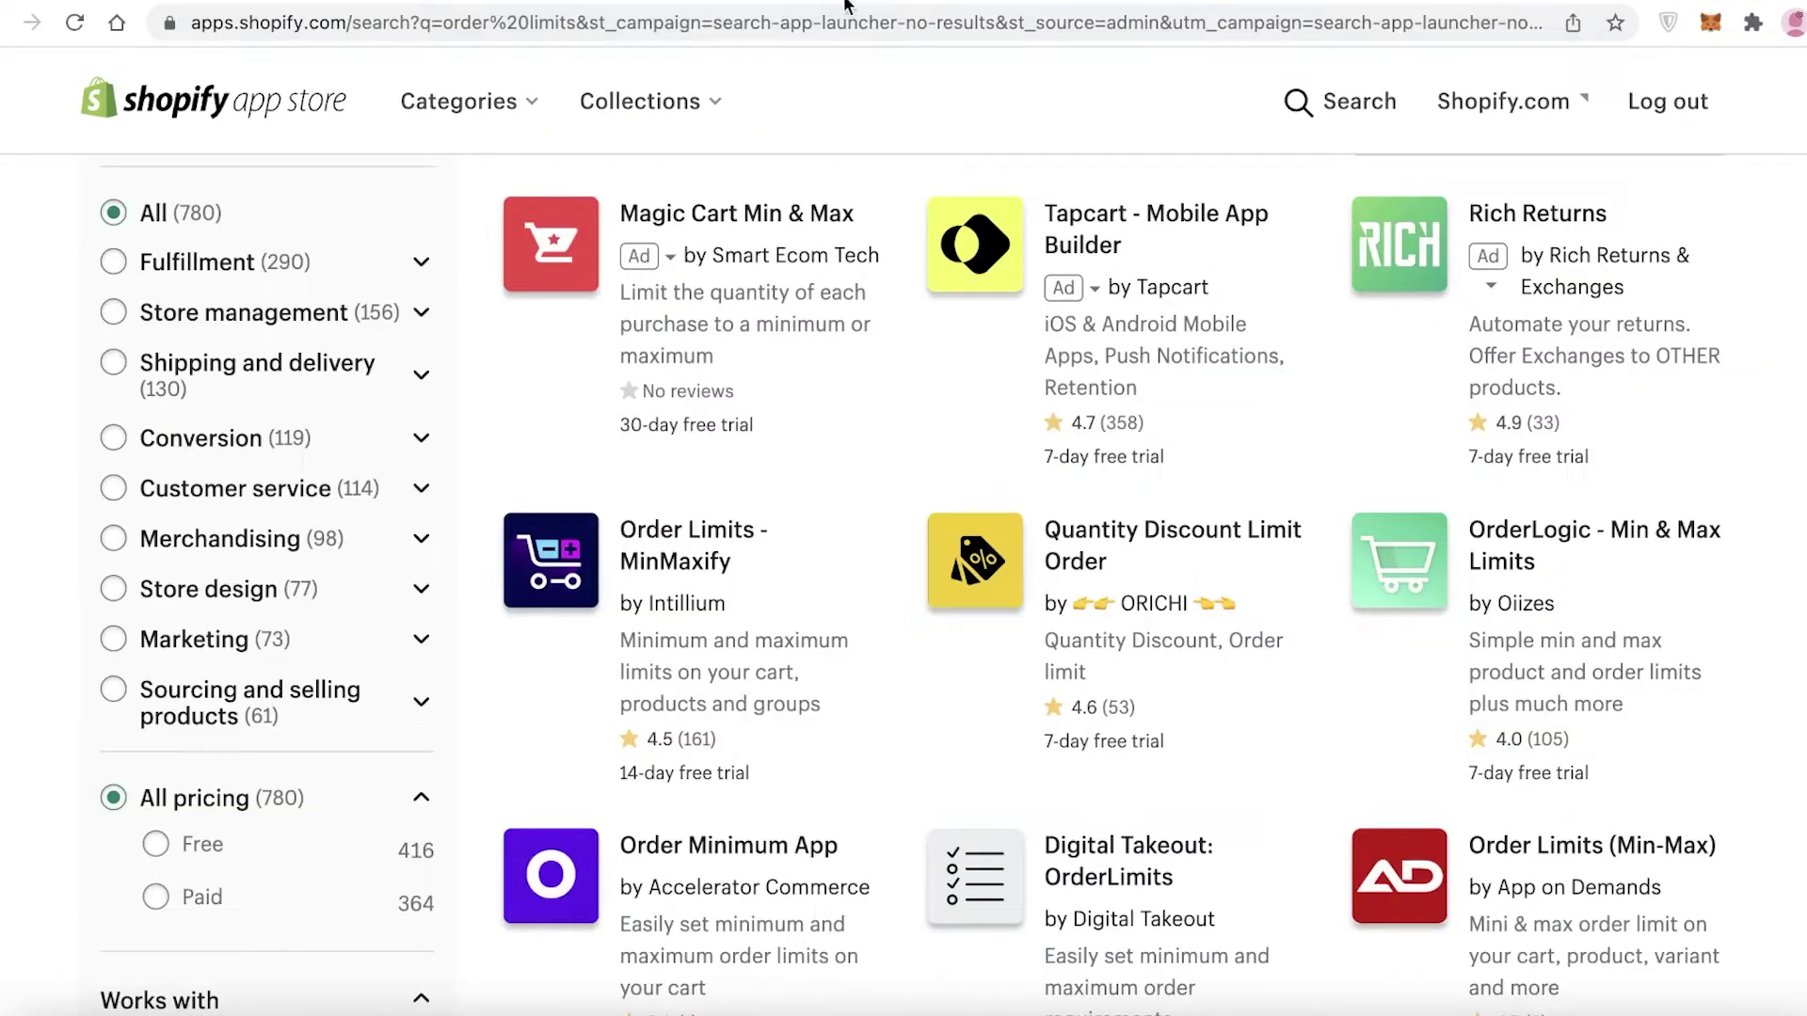
pyautogui.scroll(1, 313, 261)
pyautogui.scroll(3, 605, 330)
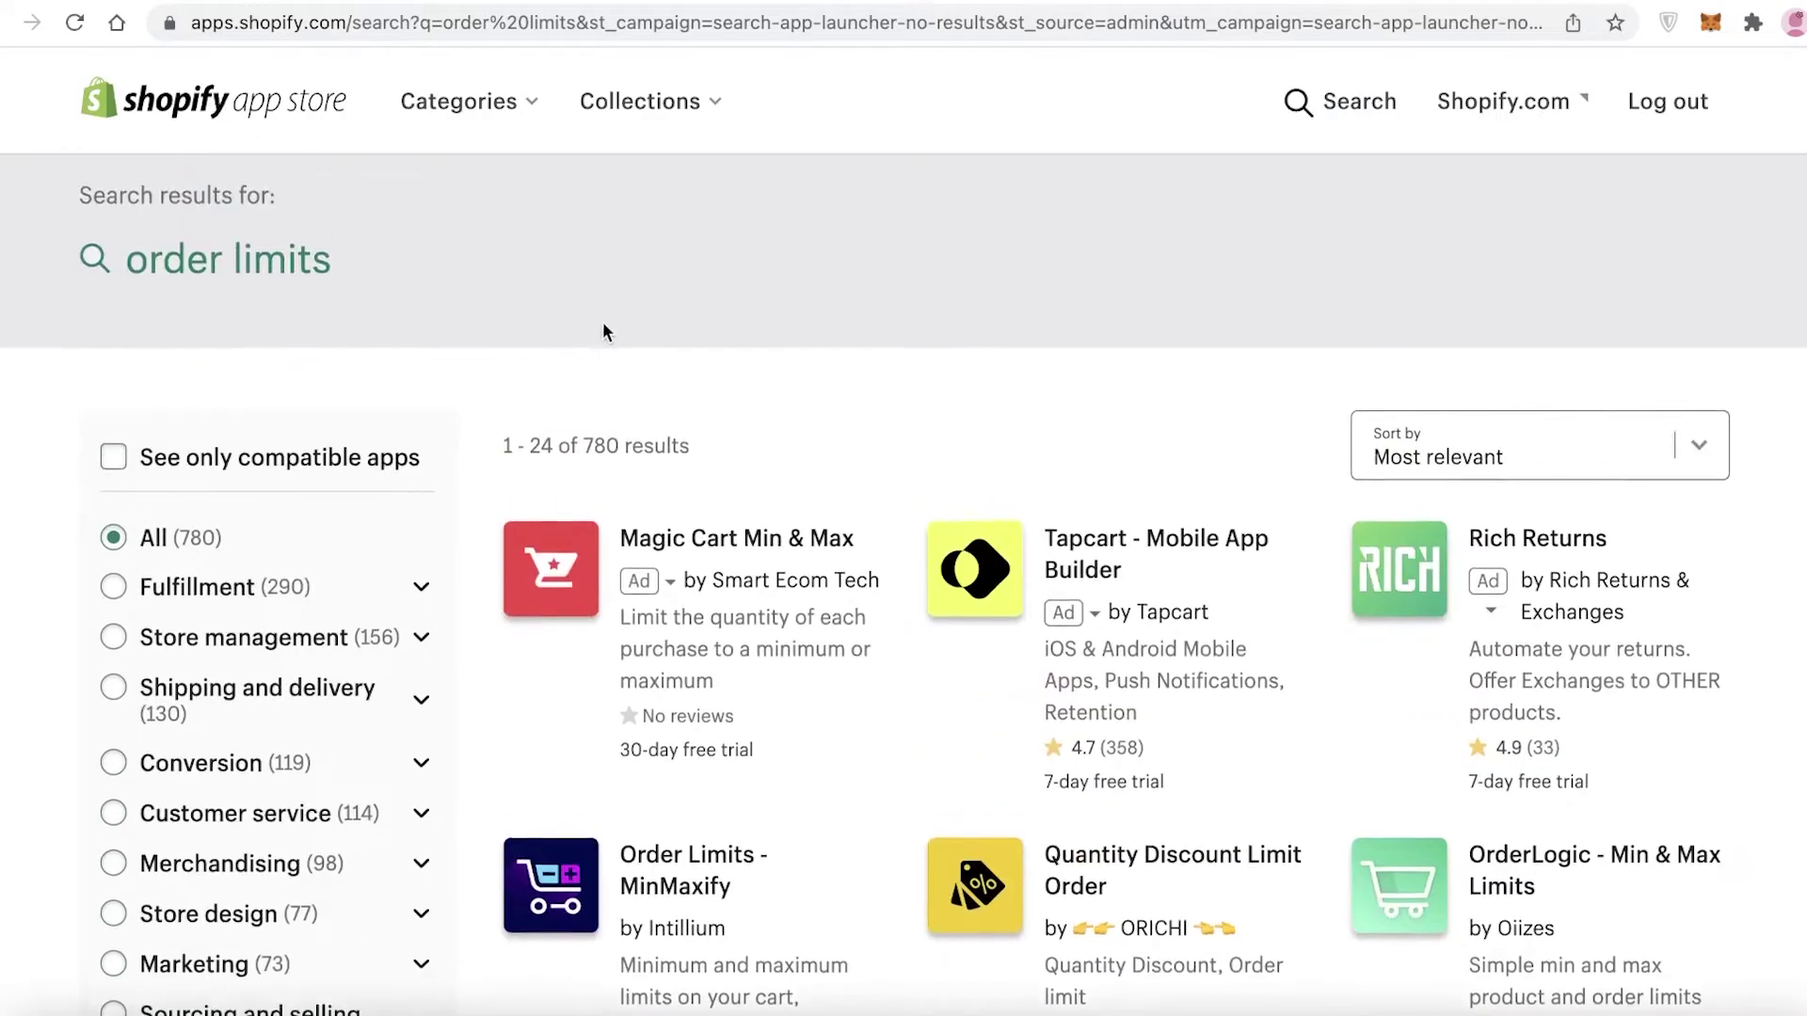
pyautogui.scroll(-8, 936, 395)
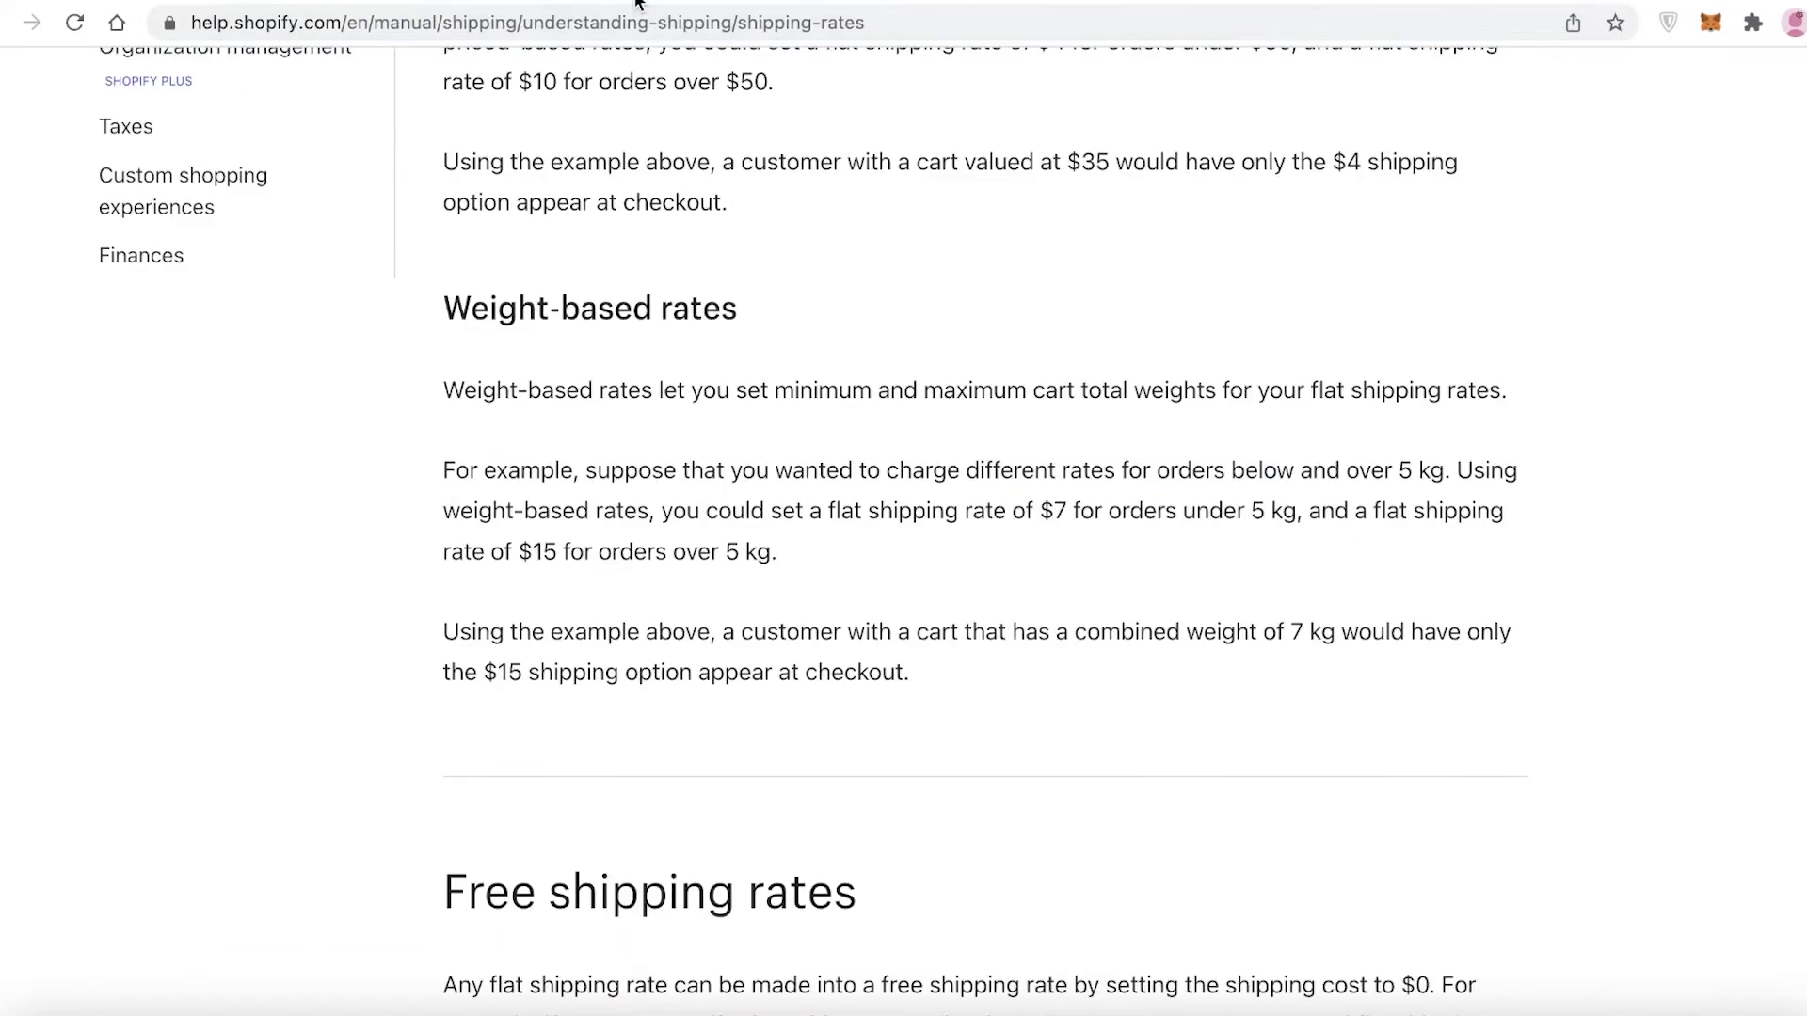
pyautogui.scroll(2, 342, 391)
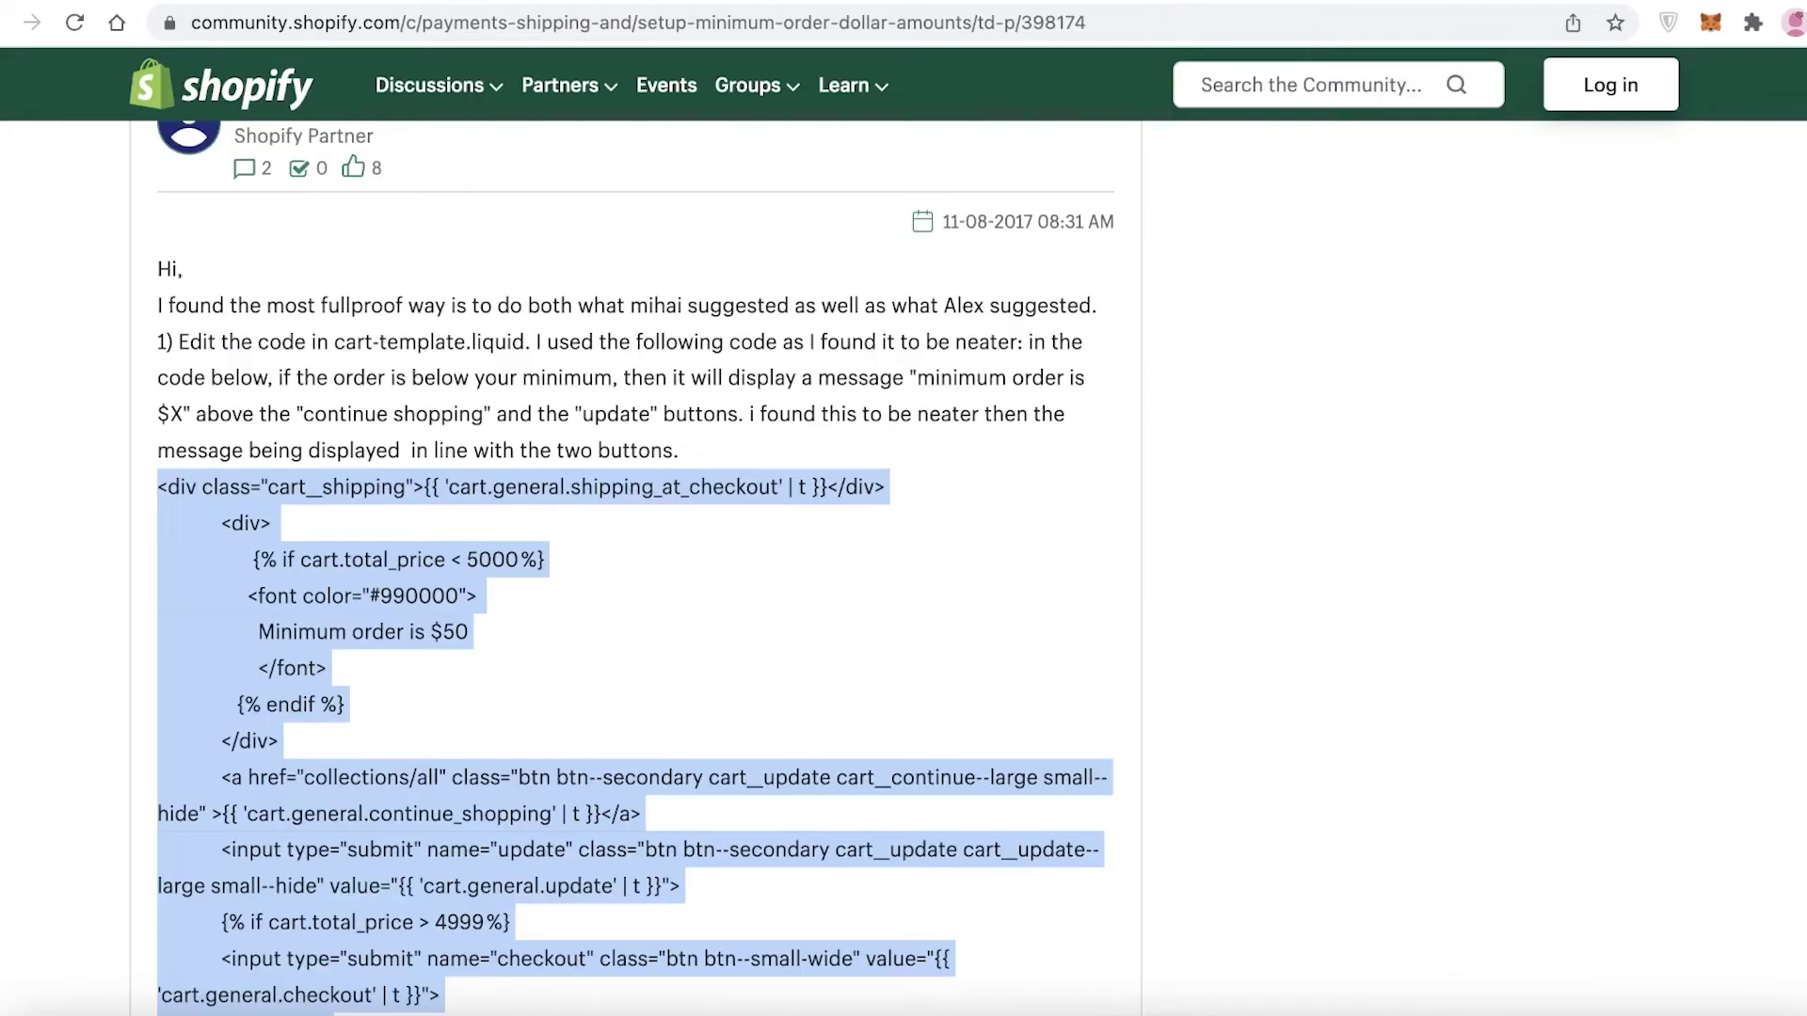
pyautogui.scroll(-5, 608, 508)
pyautogui.scroll(3, 507, 380)
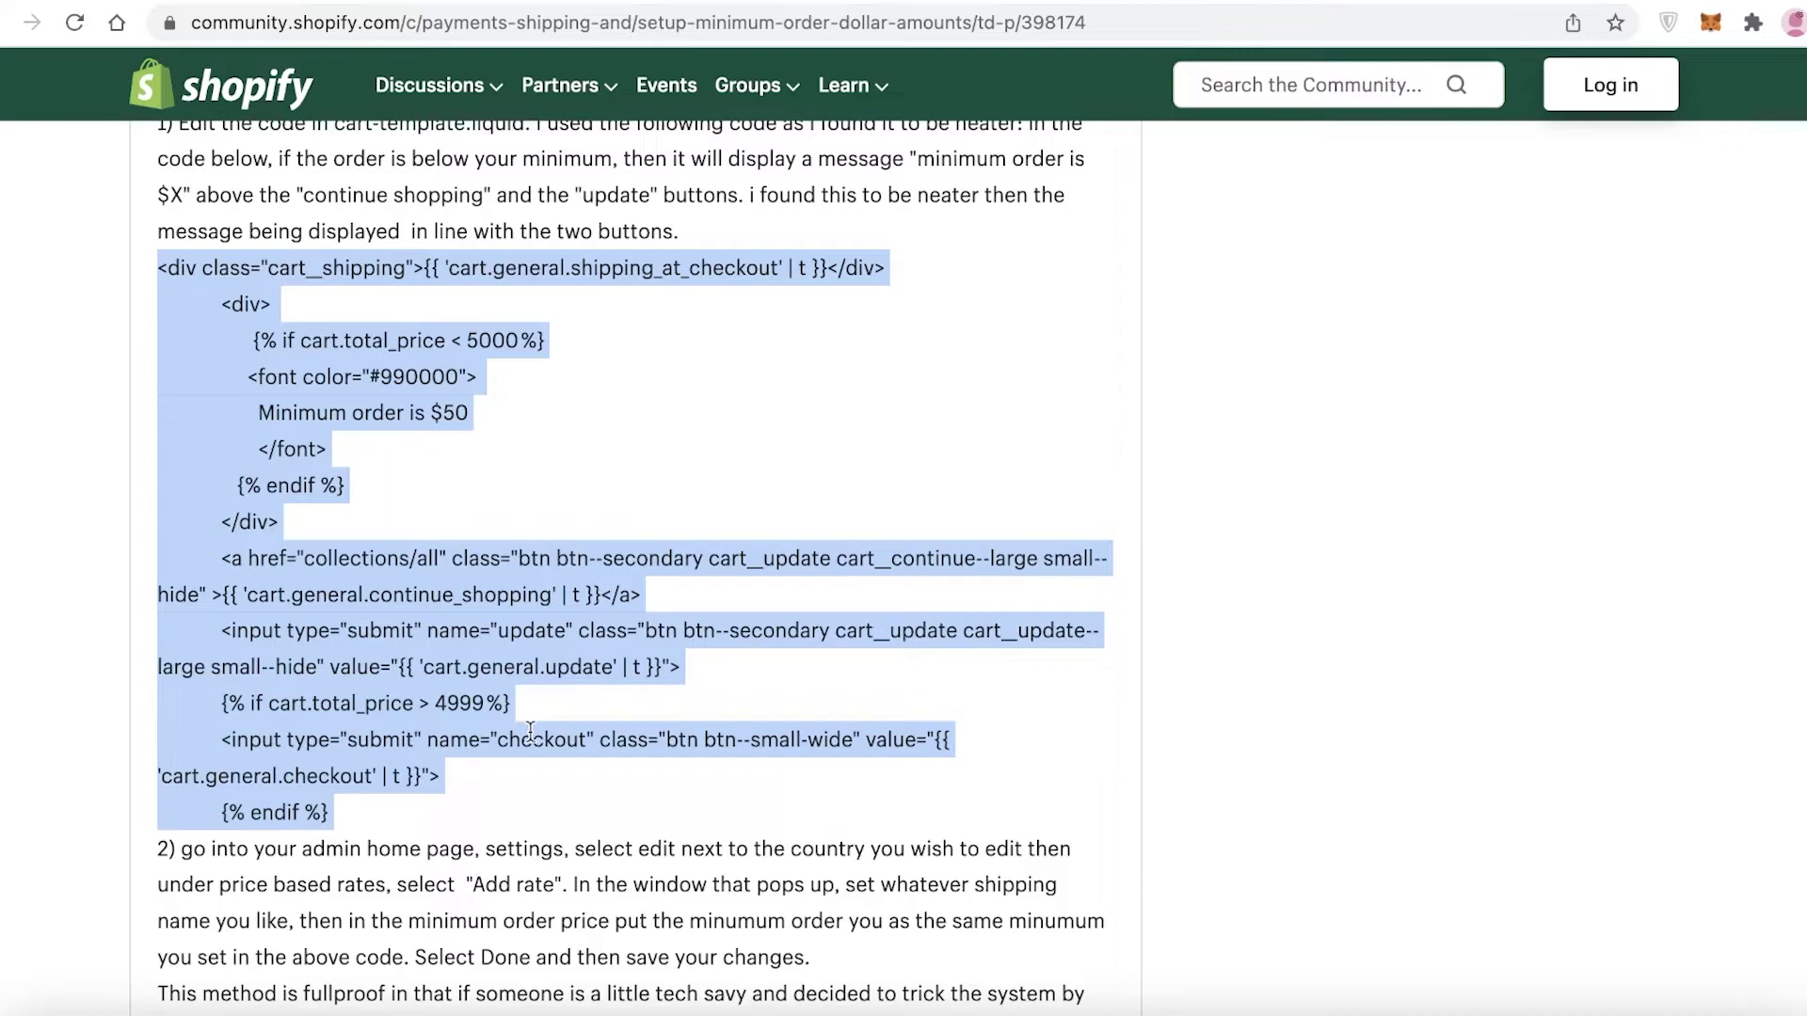
# Step: Open the Online Store Themes page showing Taste, checking the community minimum-order post
pyautogui.click(1399, 2)
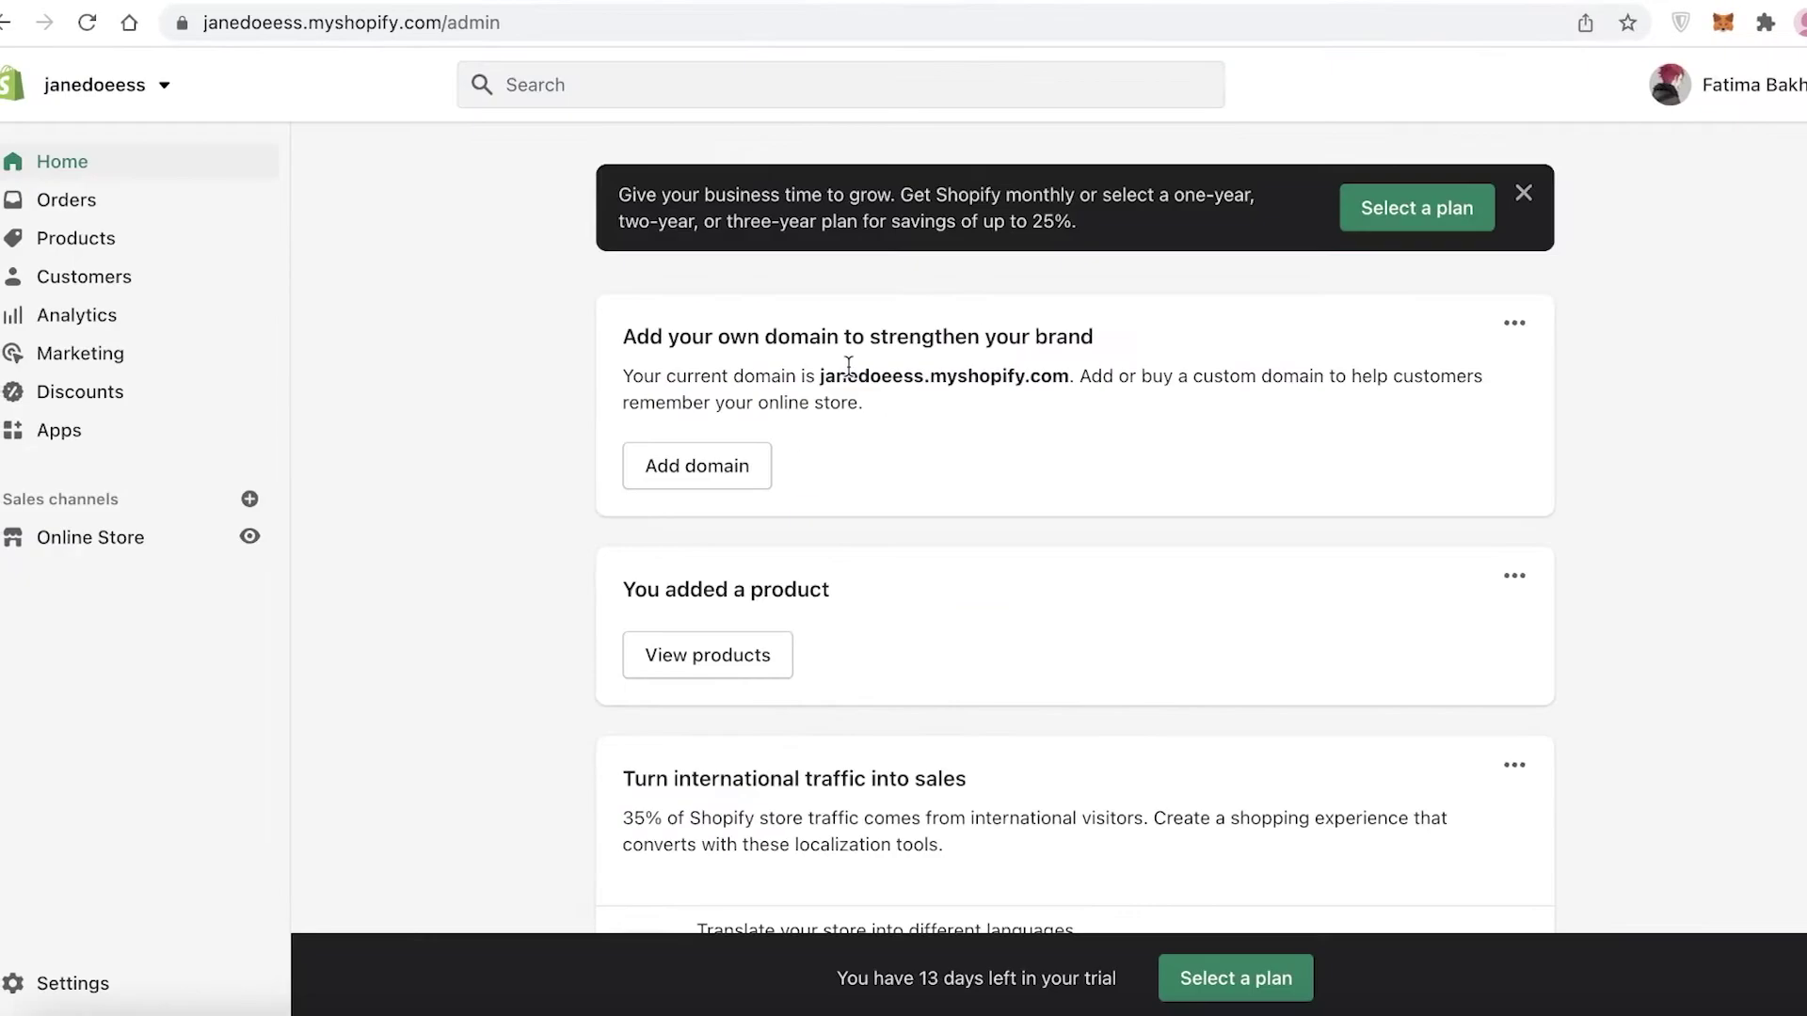
pyautogui.click(212, 555)
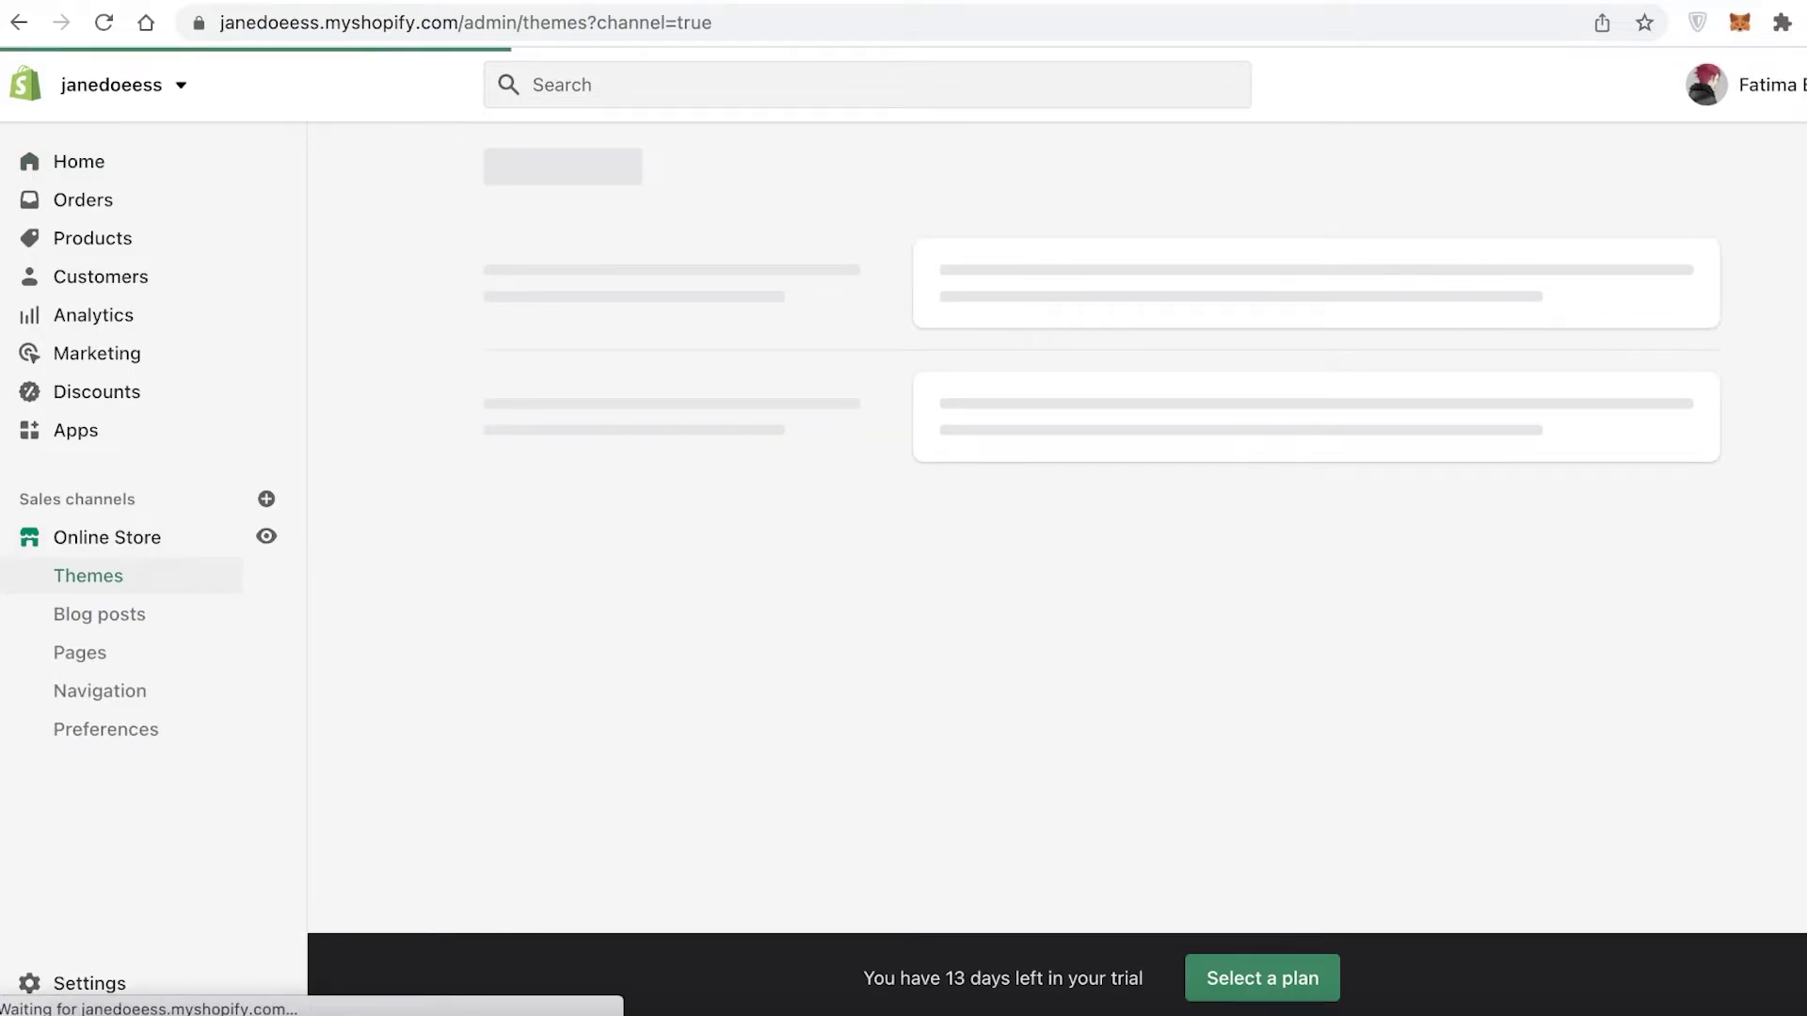
pyautogui.scroll(-1, 1092, 528)
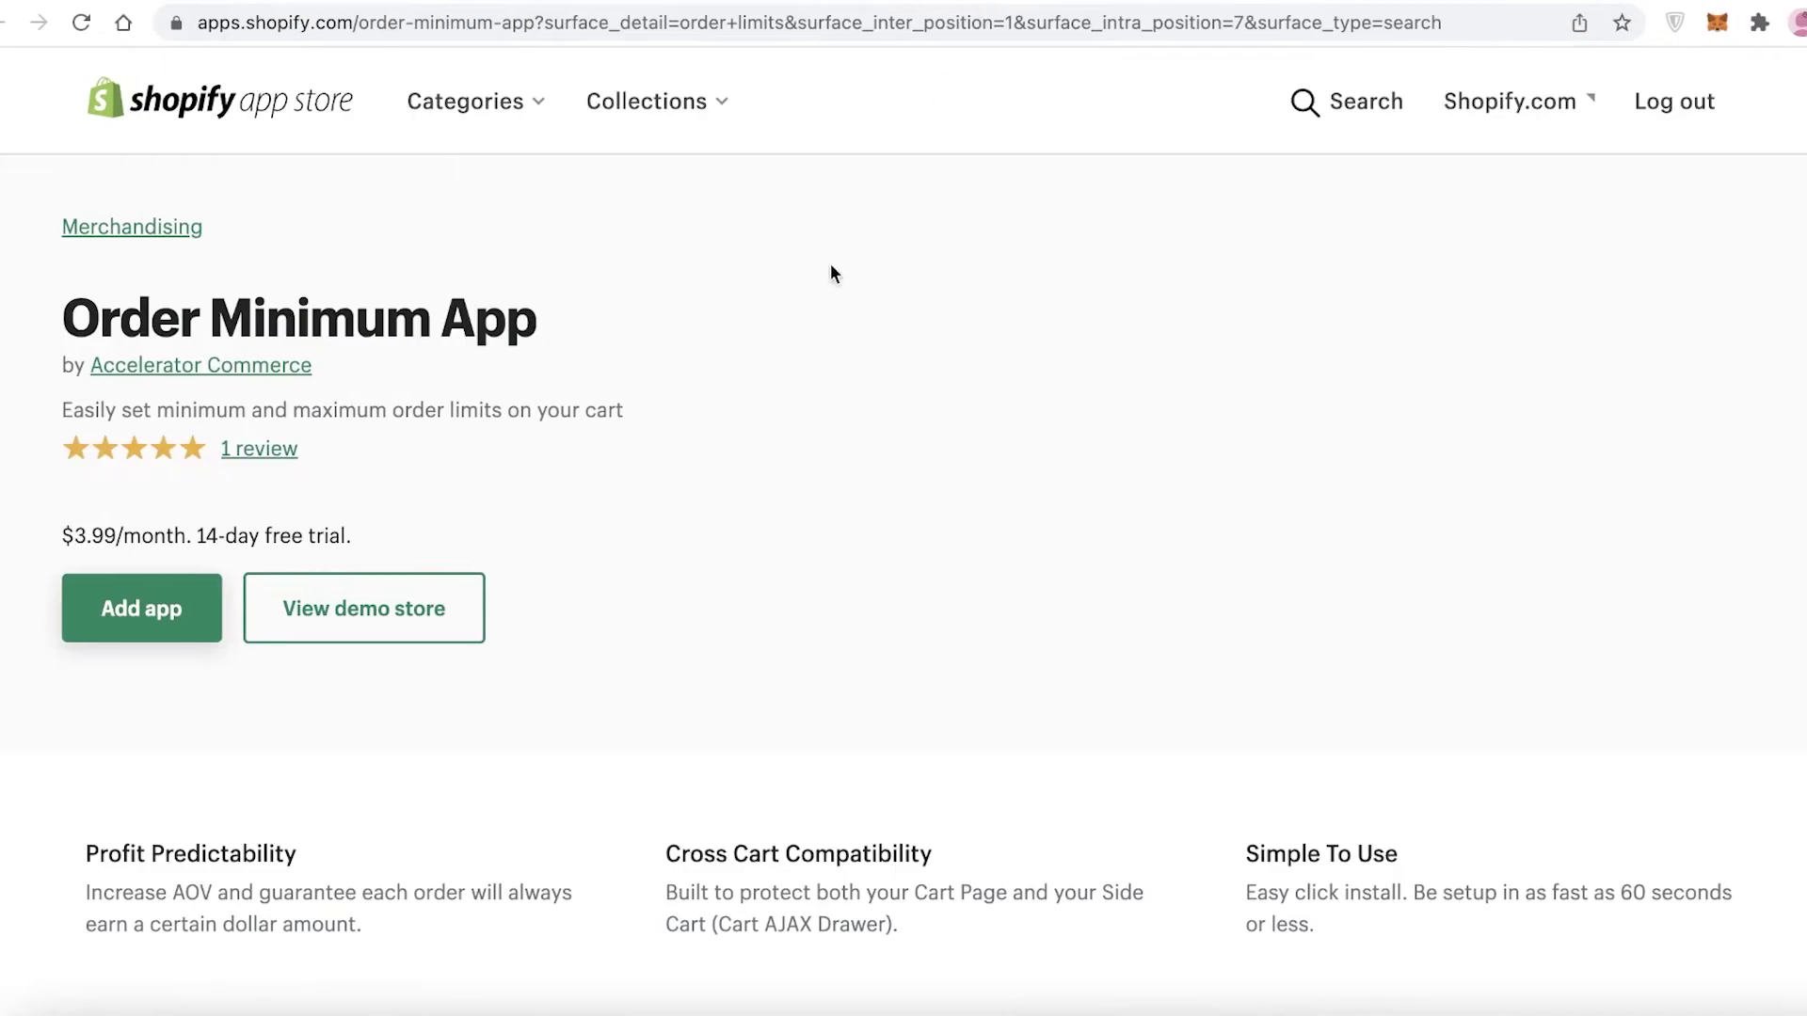
pyautogui.scroll(-4, 802, 330)
pyautogui.scroll(4, 803, 331)
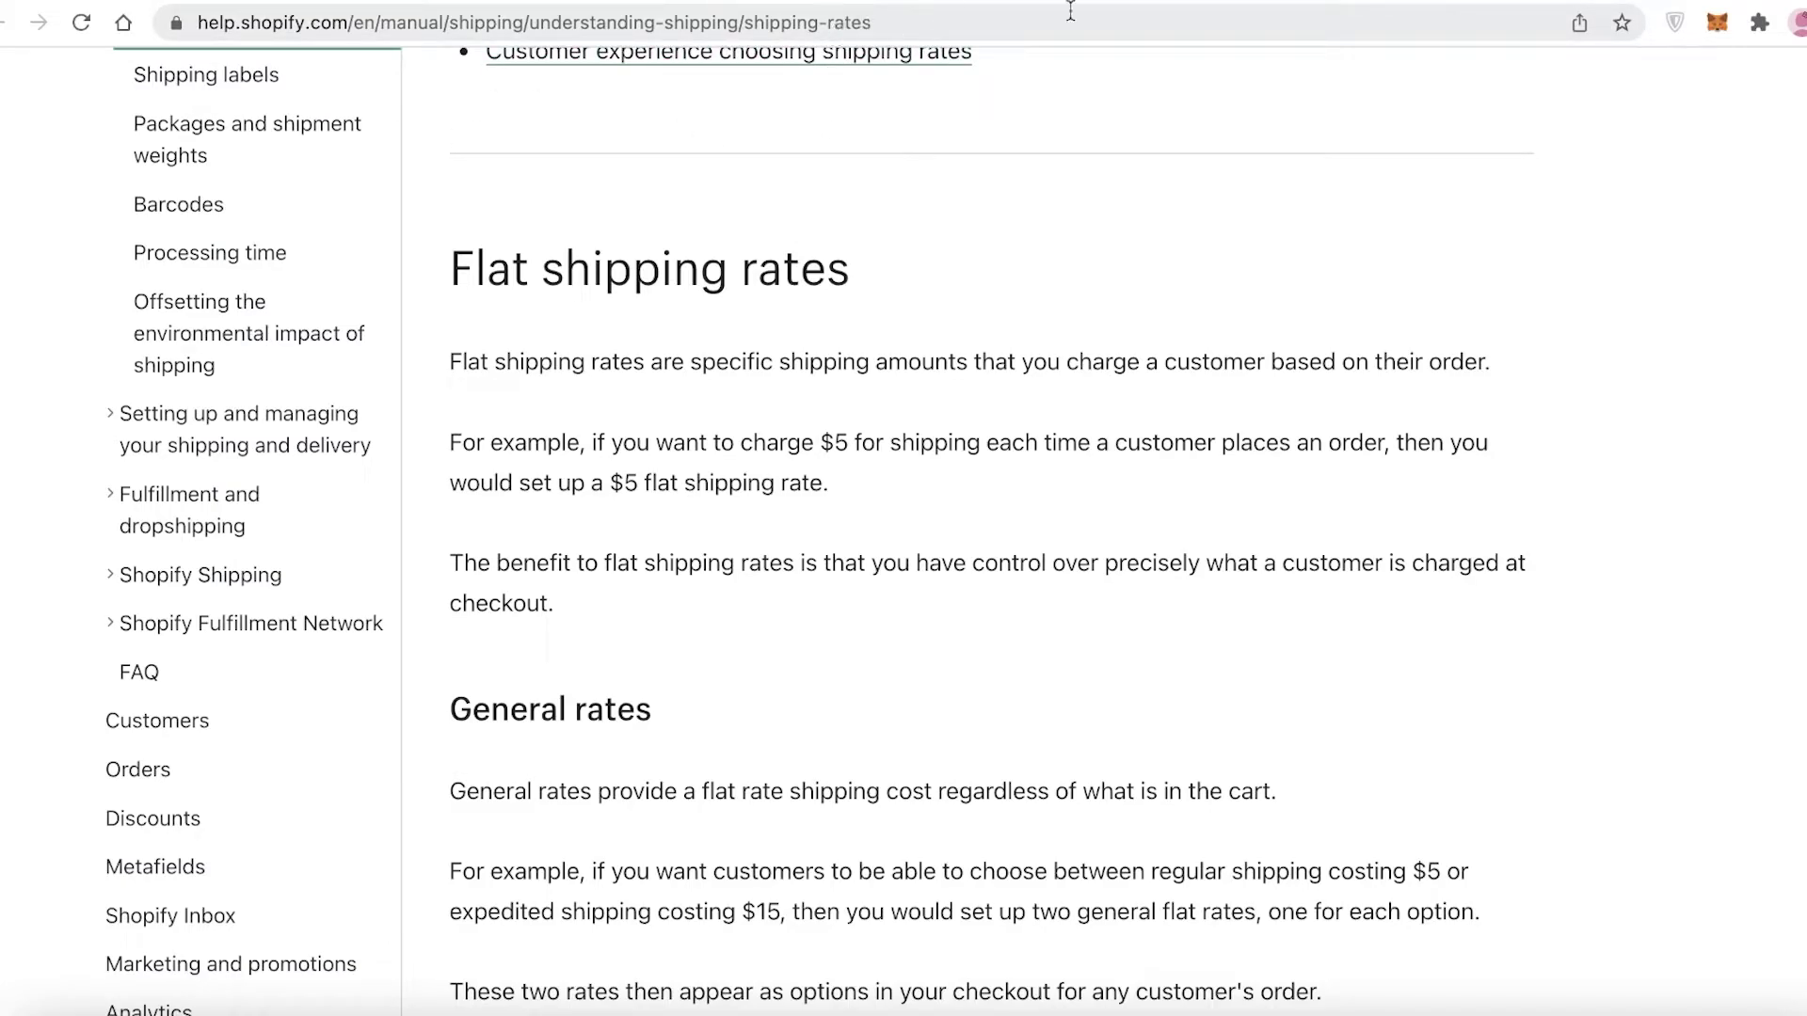
pyautogui.click(1158, 3)
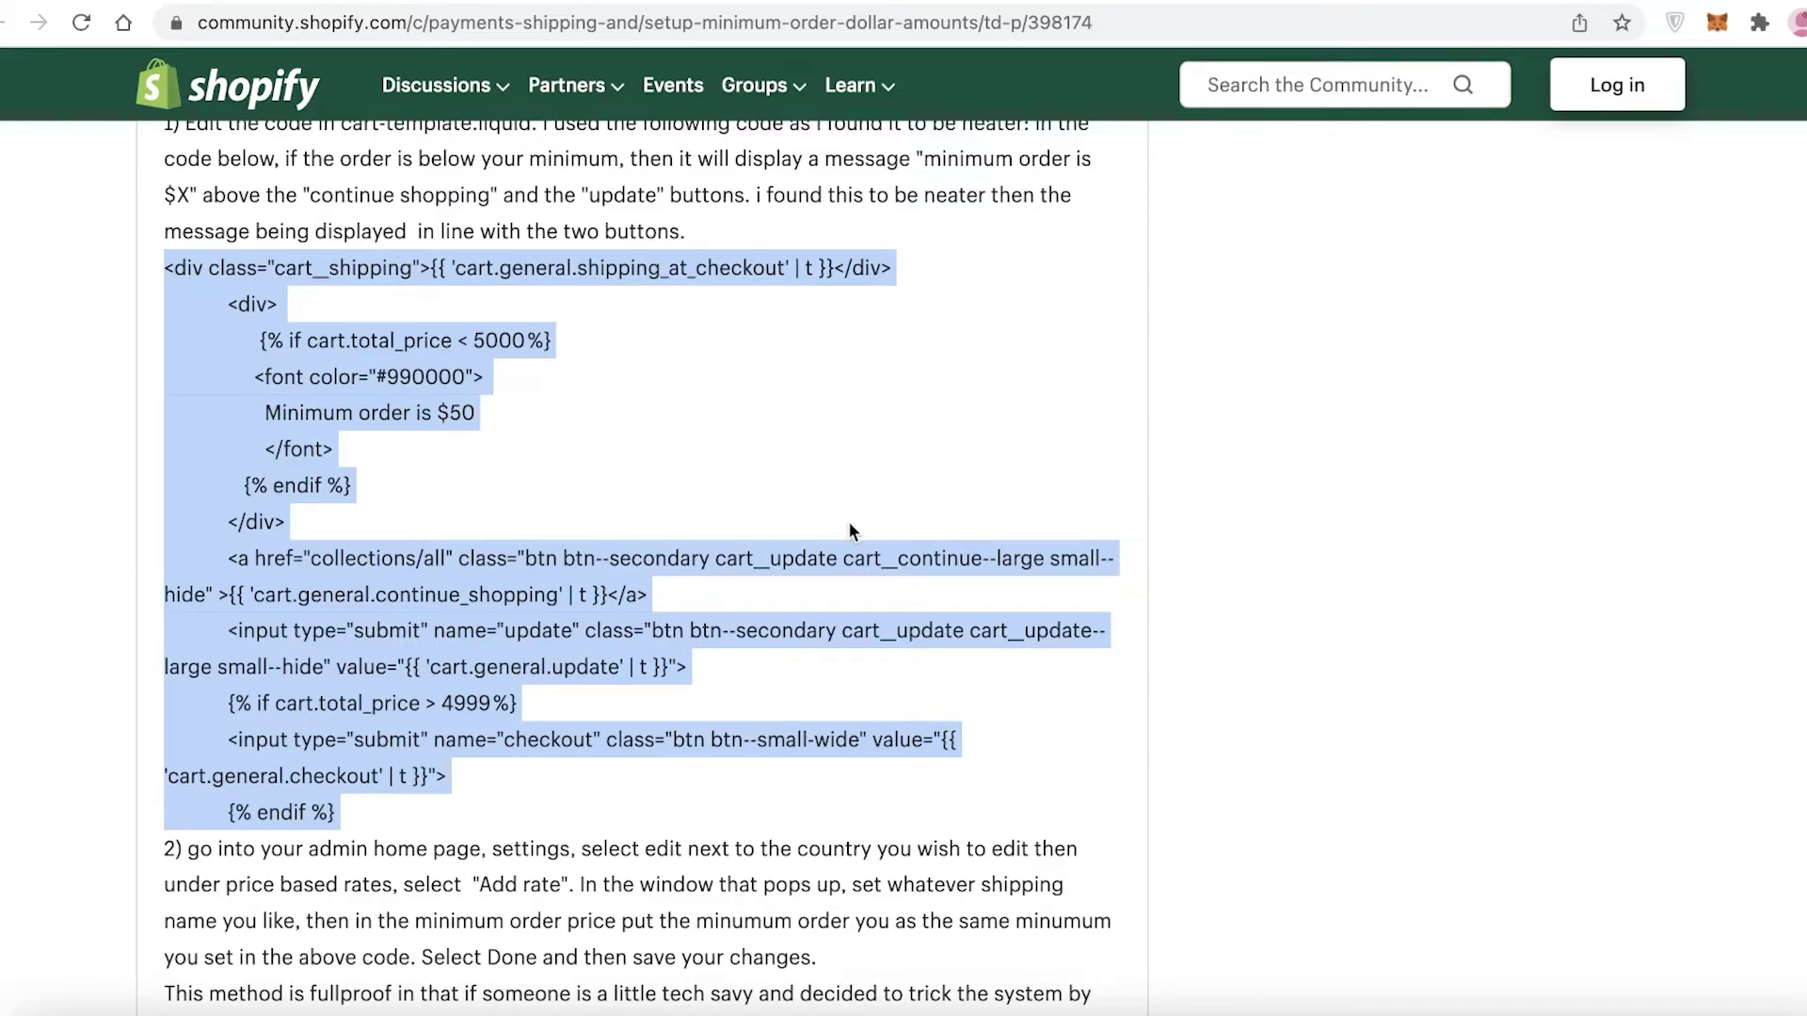
pyautogui.click(376, 3)
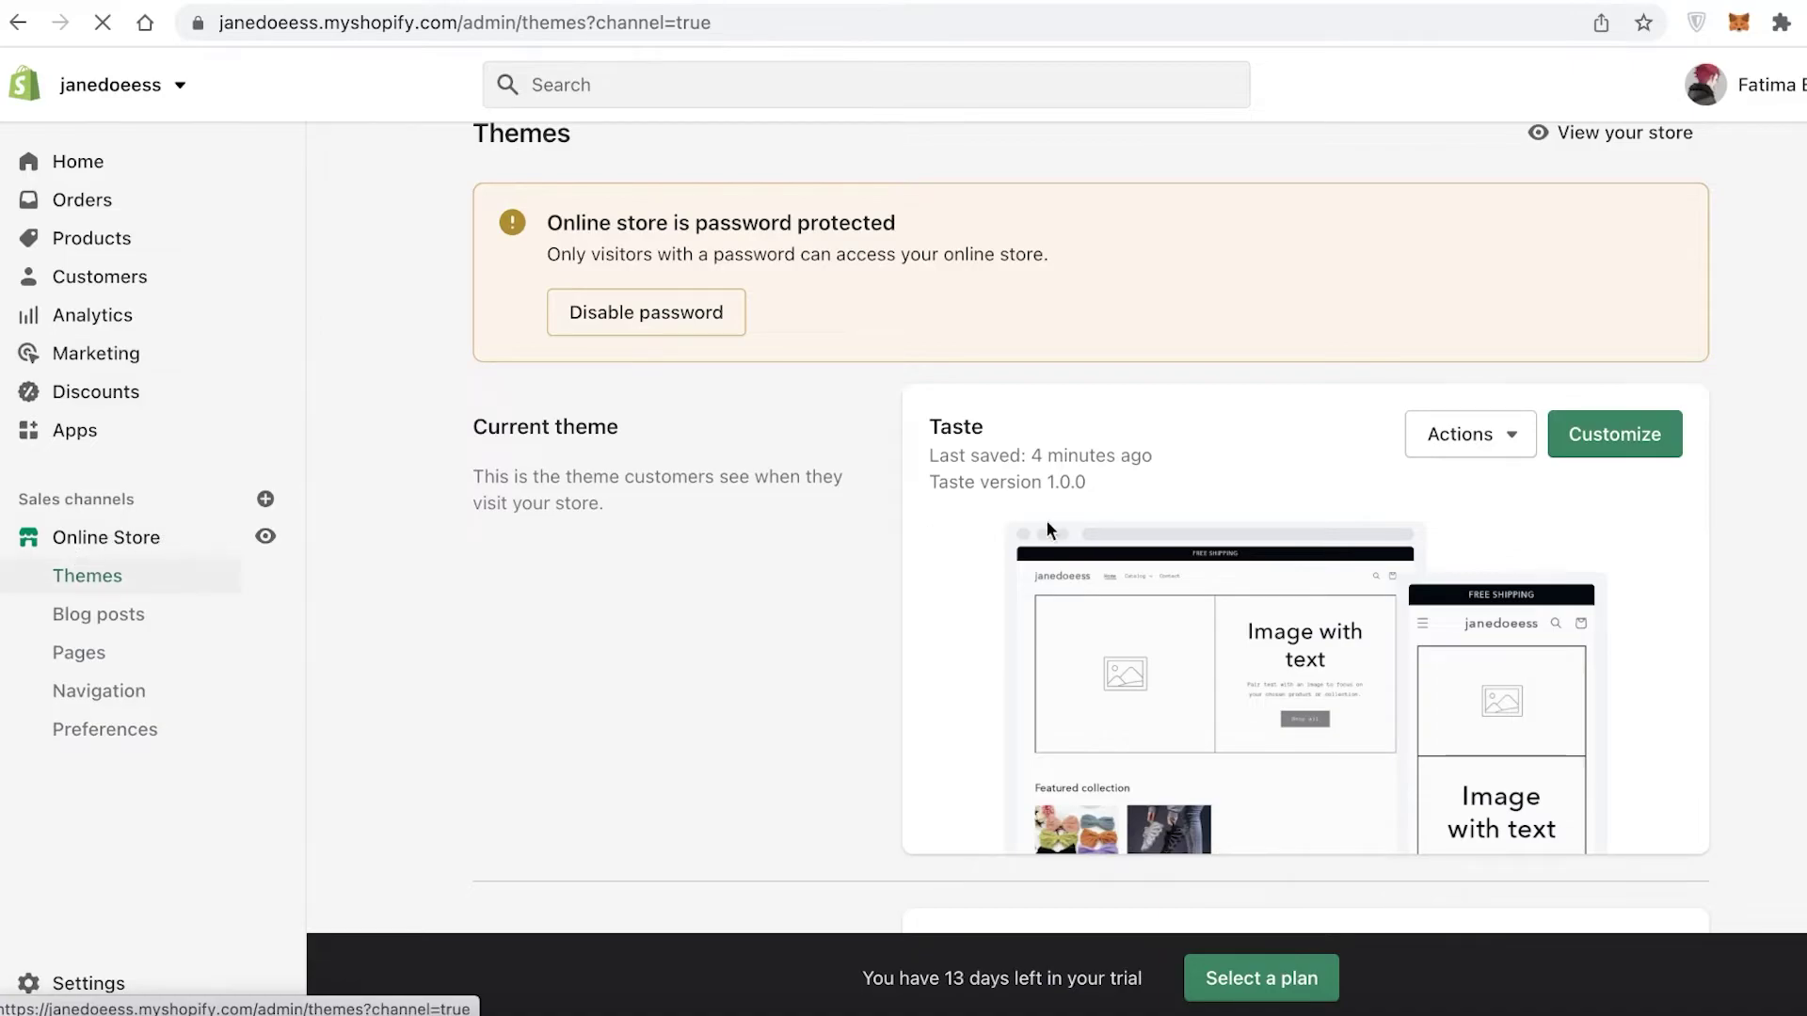
# Step: Open Taste's cart-notification-product.liquid and go to the 'Minimum order is $500' line
pyautogui.click(1509, 450)
pyautogui.click(1418, 746)
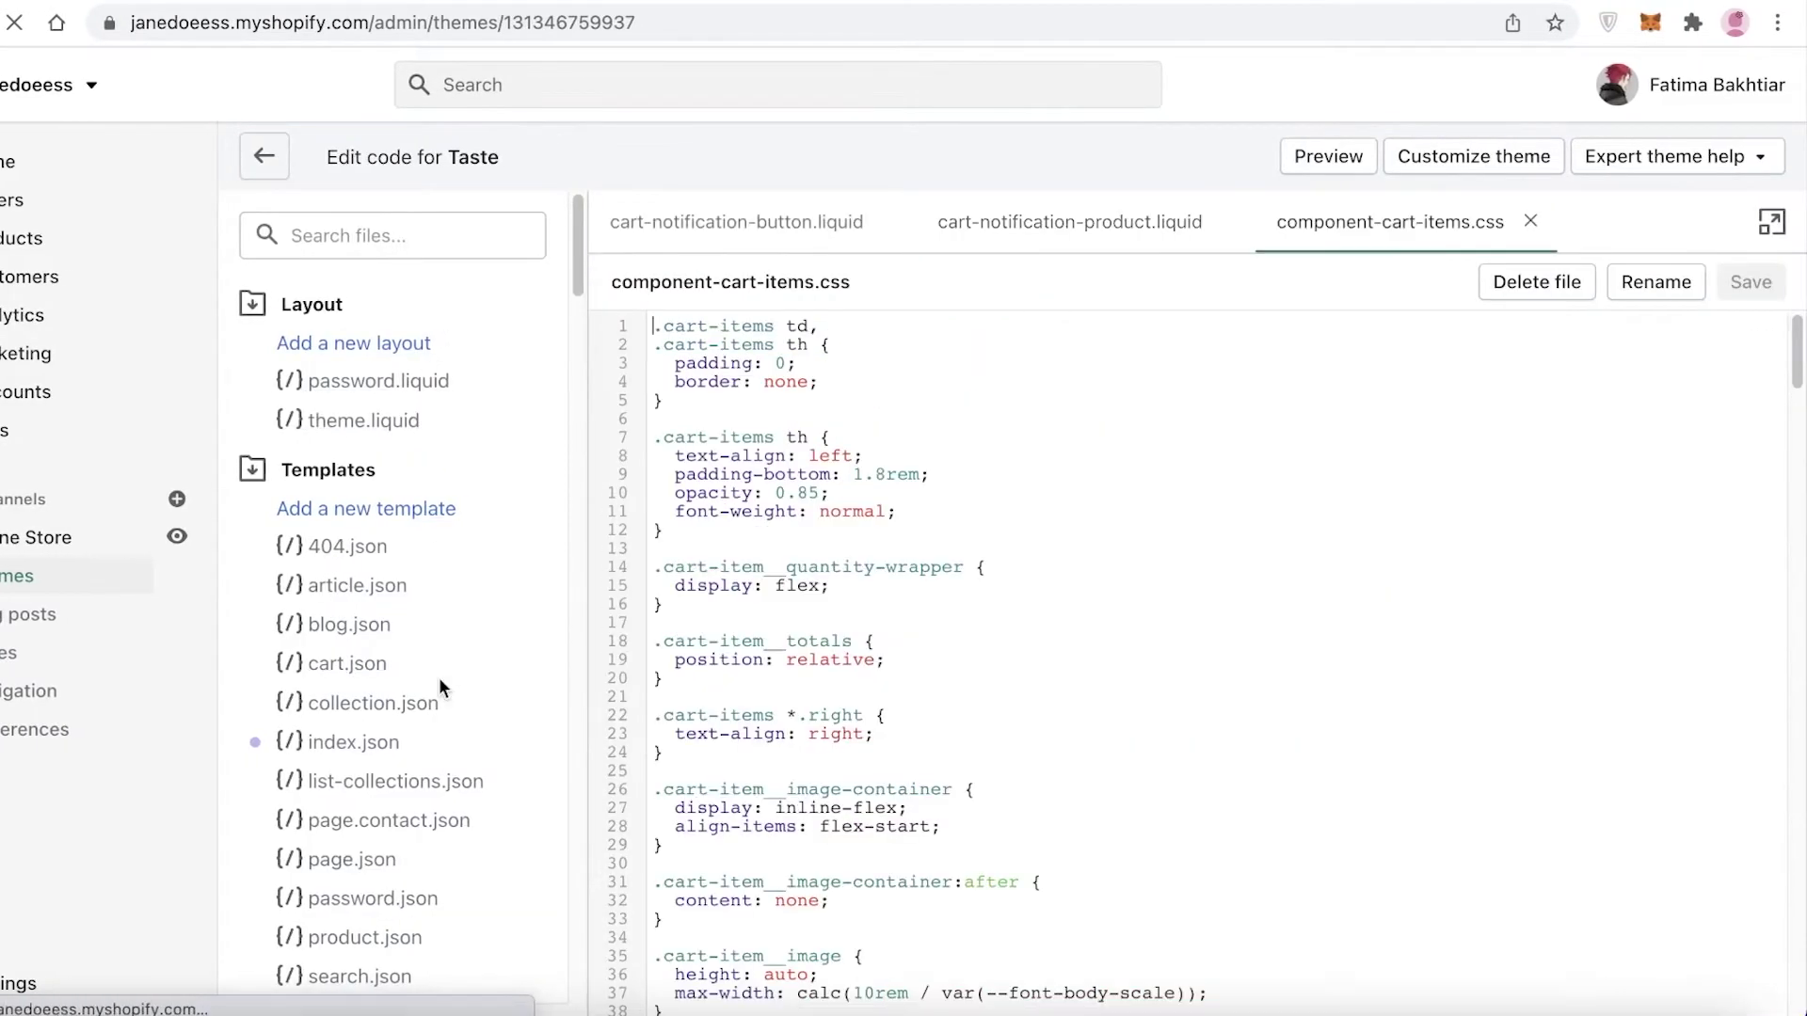
pyautogui.click(415, 232)
pyautogui.write('cart')
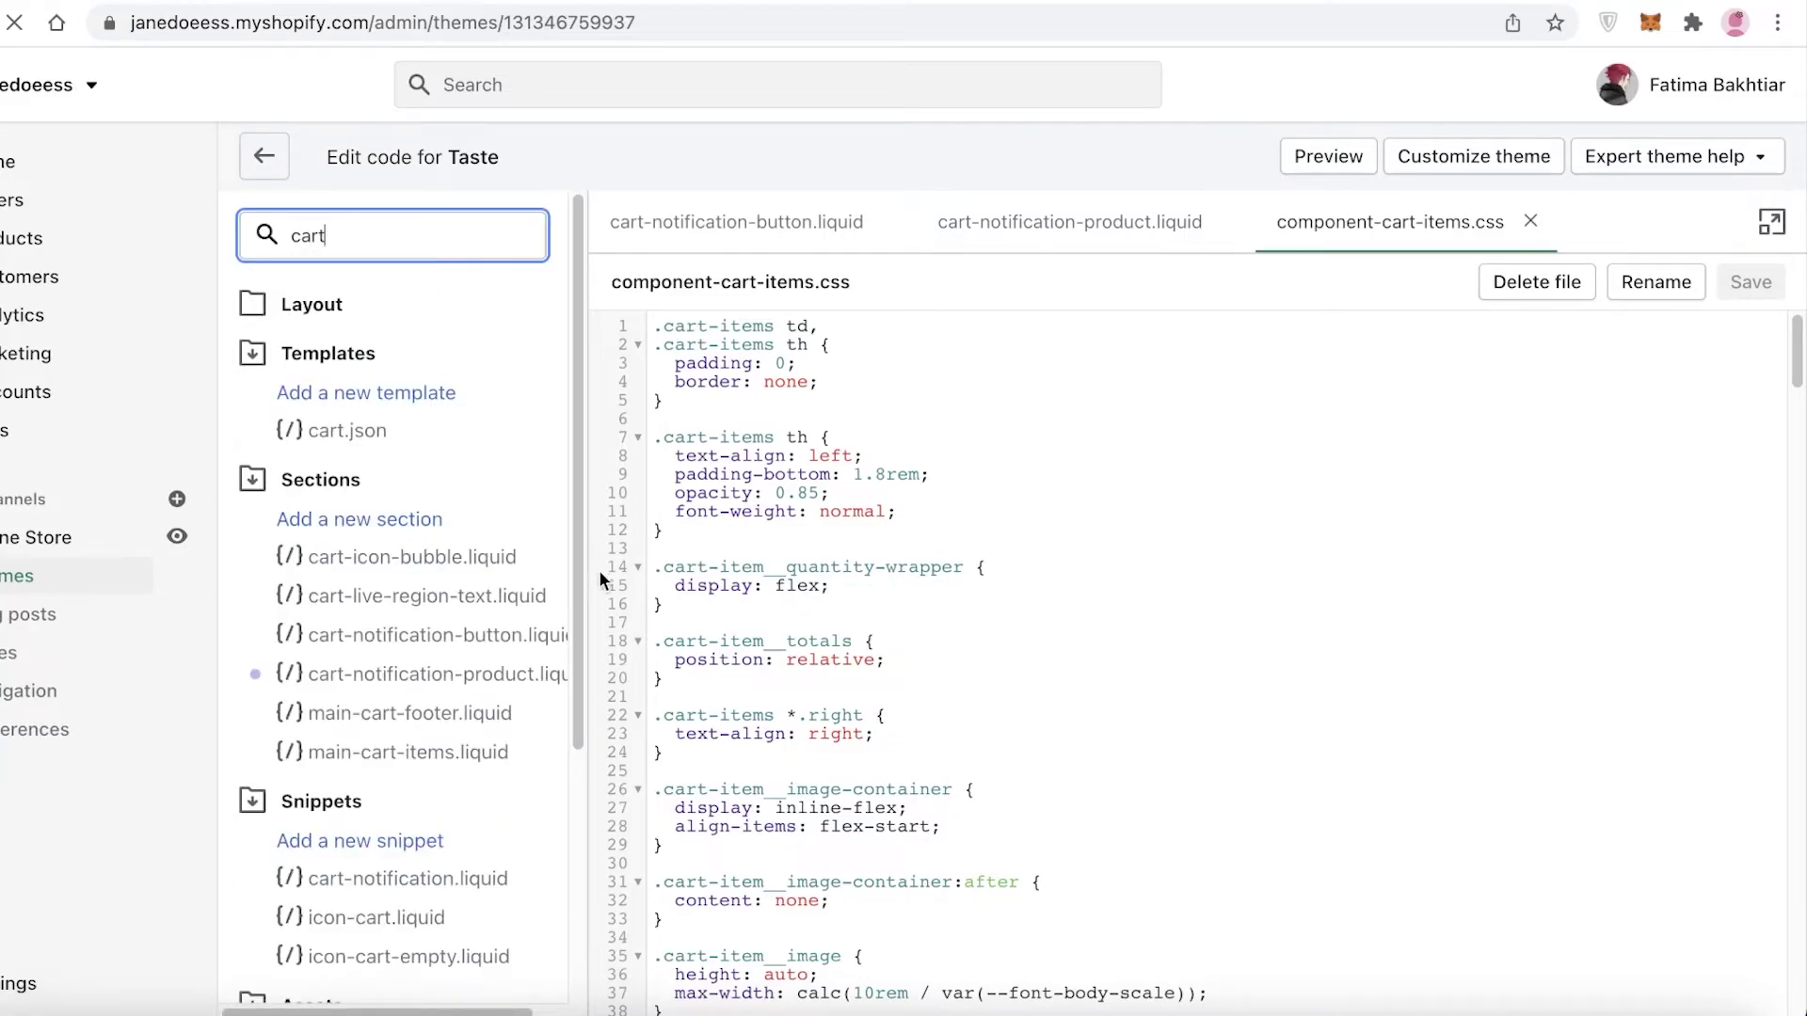
pyautogui.click(484, 674)
pyautogui.scroll(-10, 904, 692)
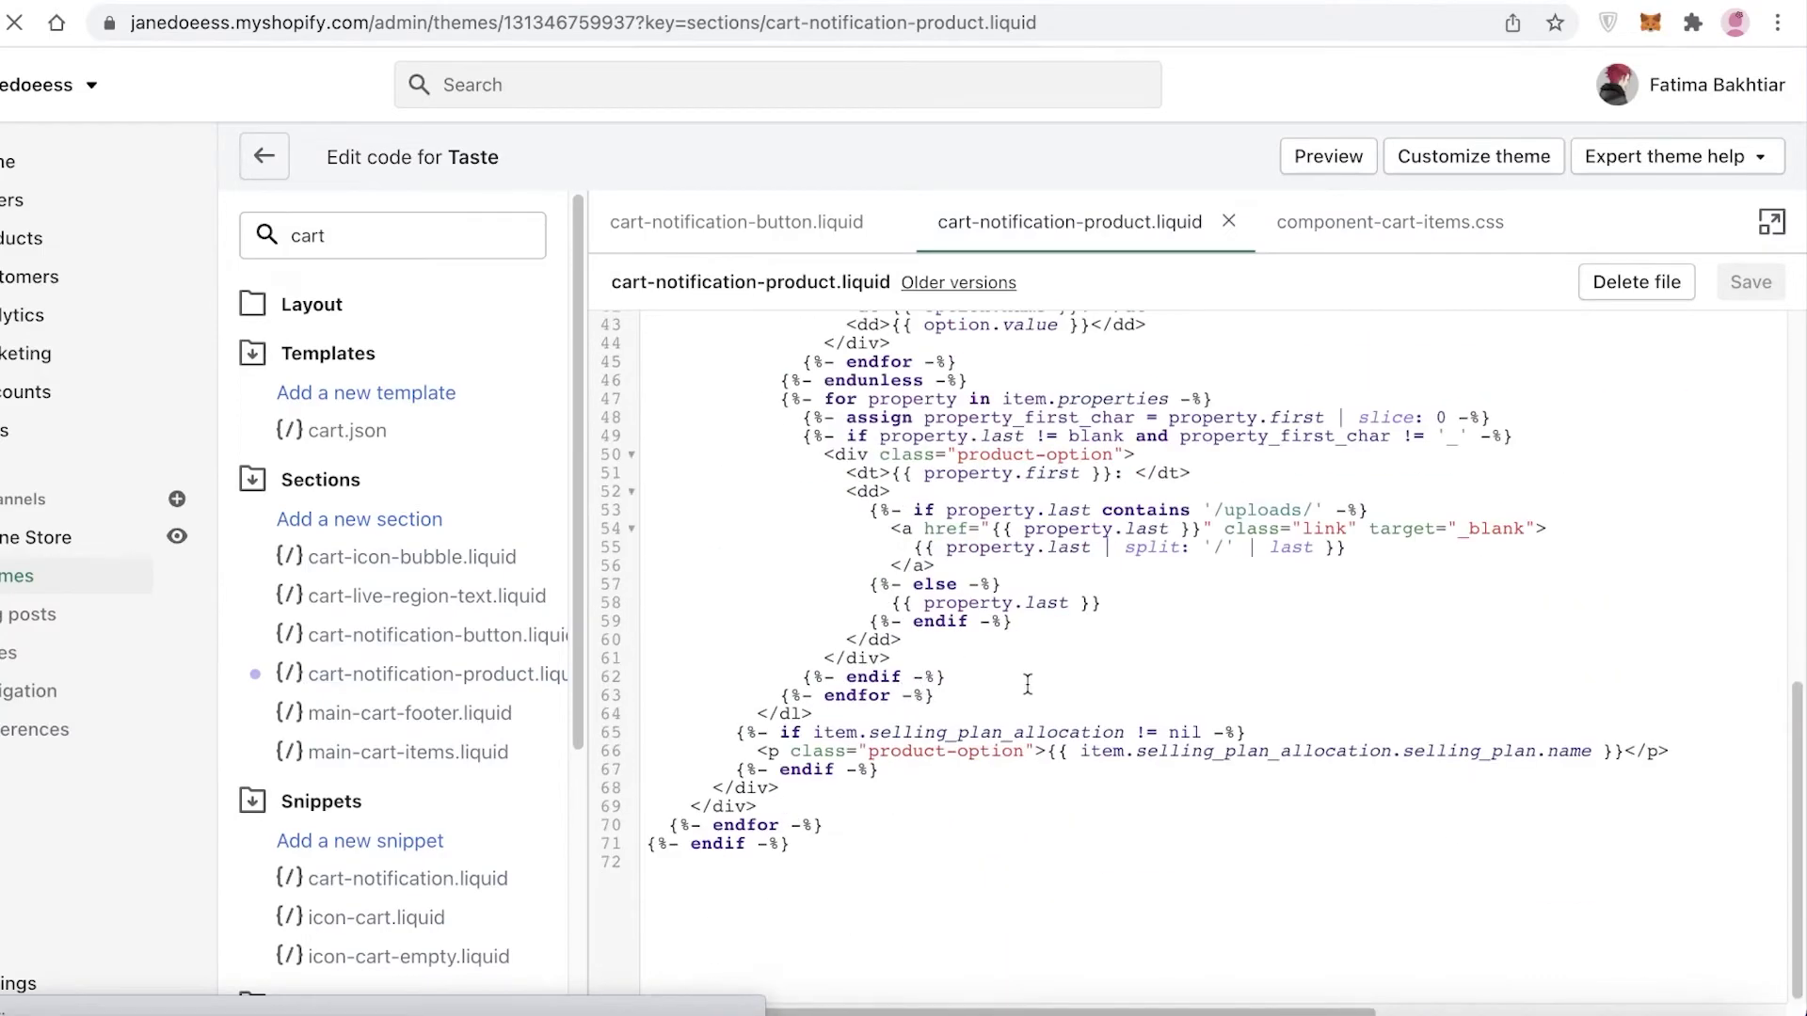
pyautogui.scroll(9, 904, 692)
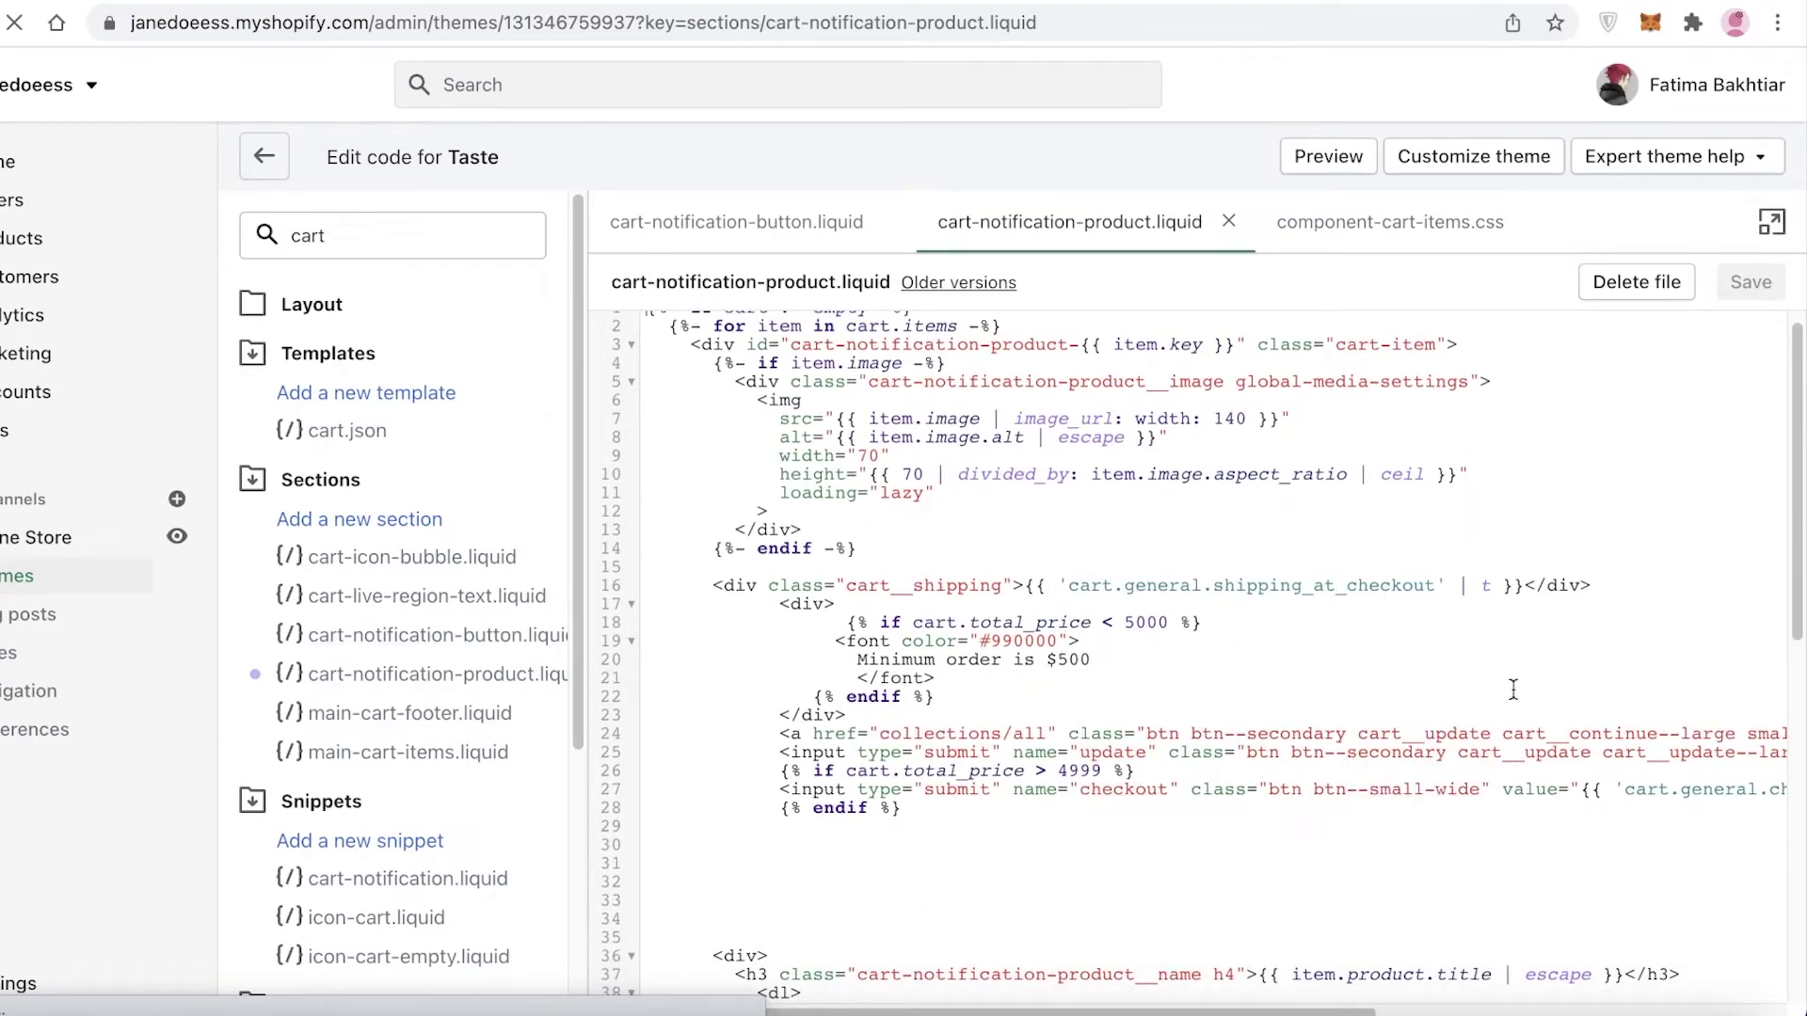
pyautogui.click(1233, 644)
pyautogui.click(1228, 659)
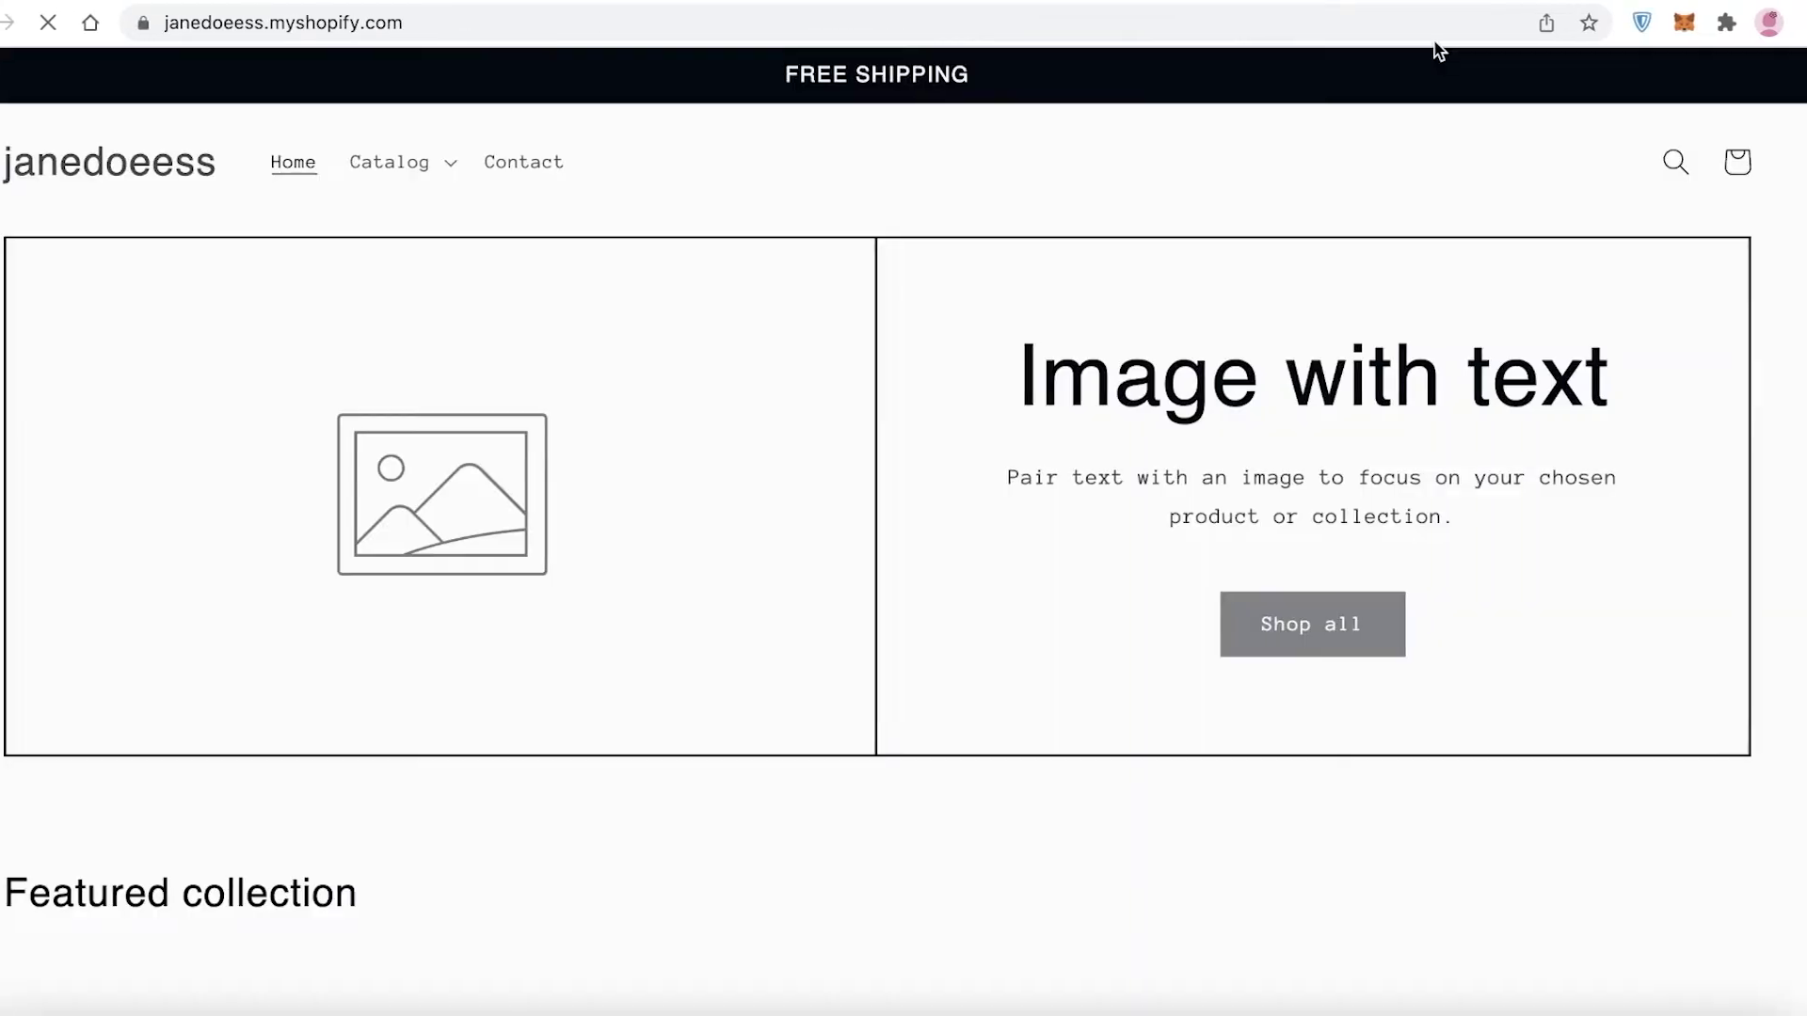
pyautogui.scroll(-2, 208, 815)
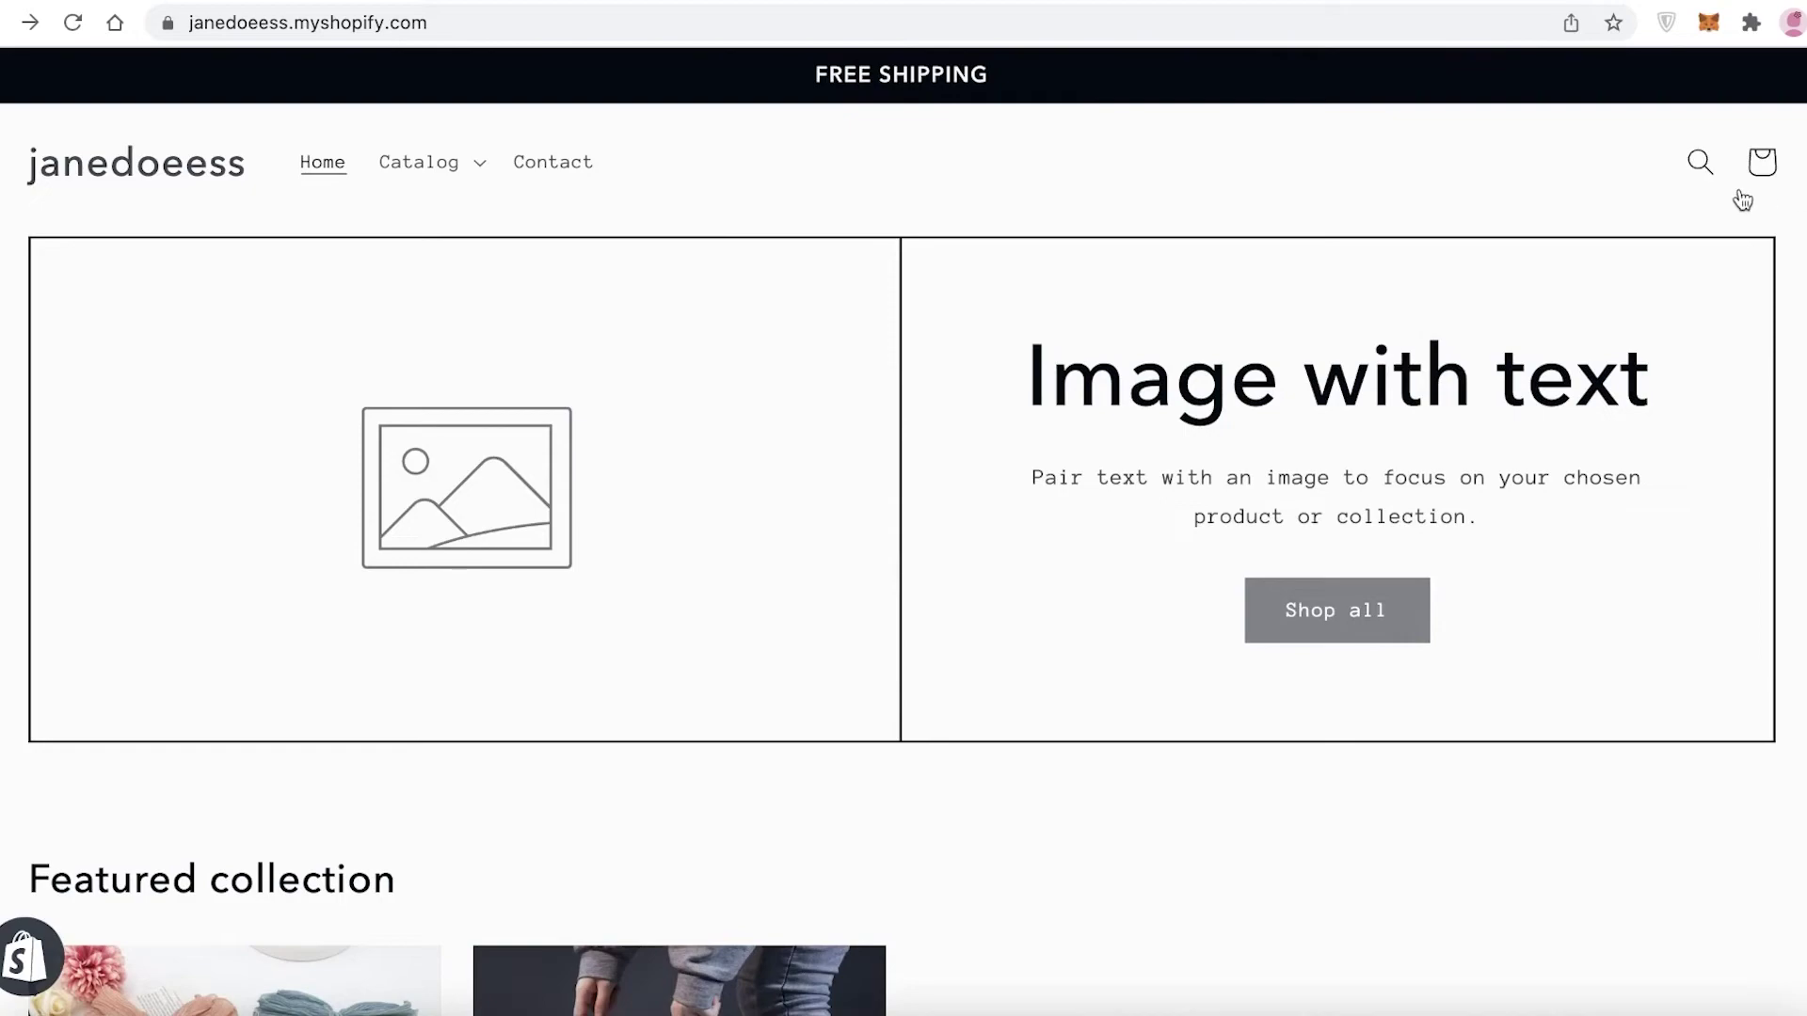
# Step: View the empty storefront cart with Chiffon Luxury Bow and Galaxy sneakers suggested
pyautogui.click(1758, 162)
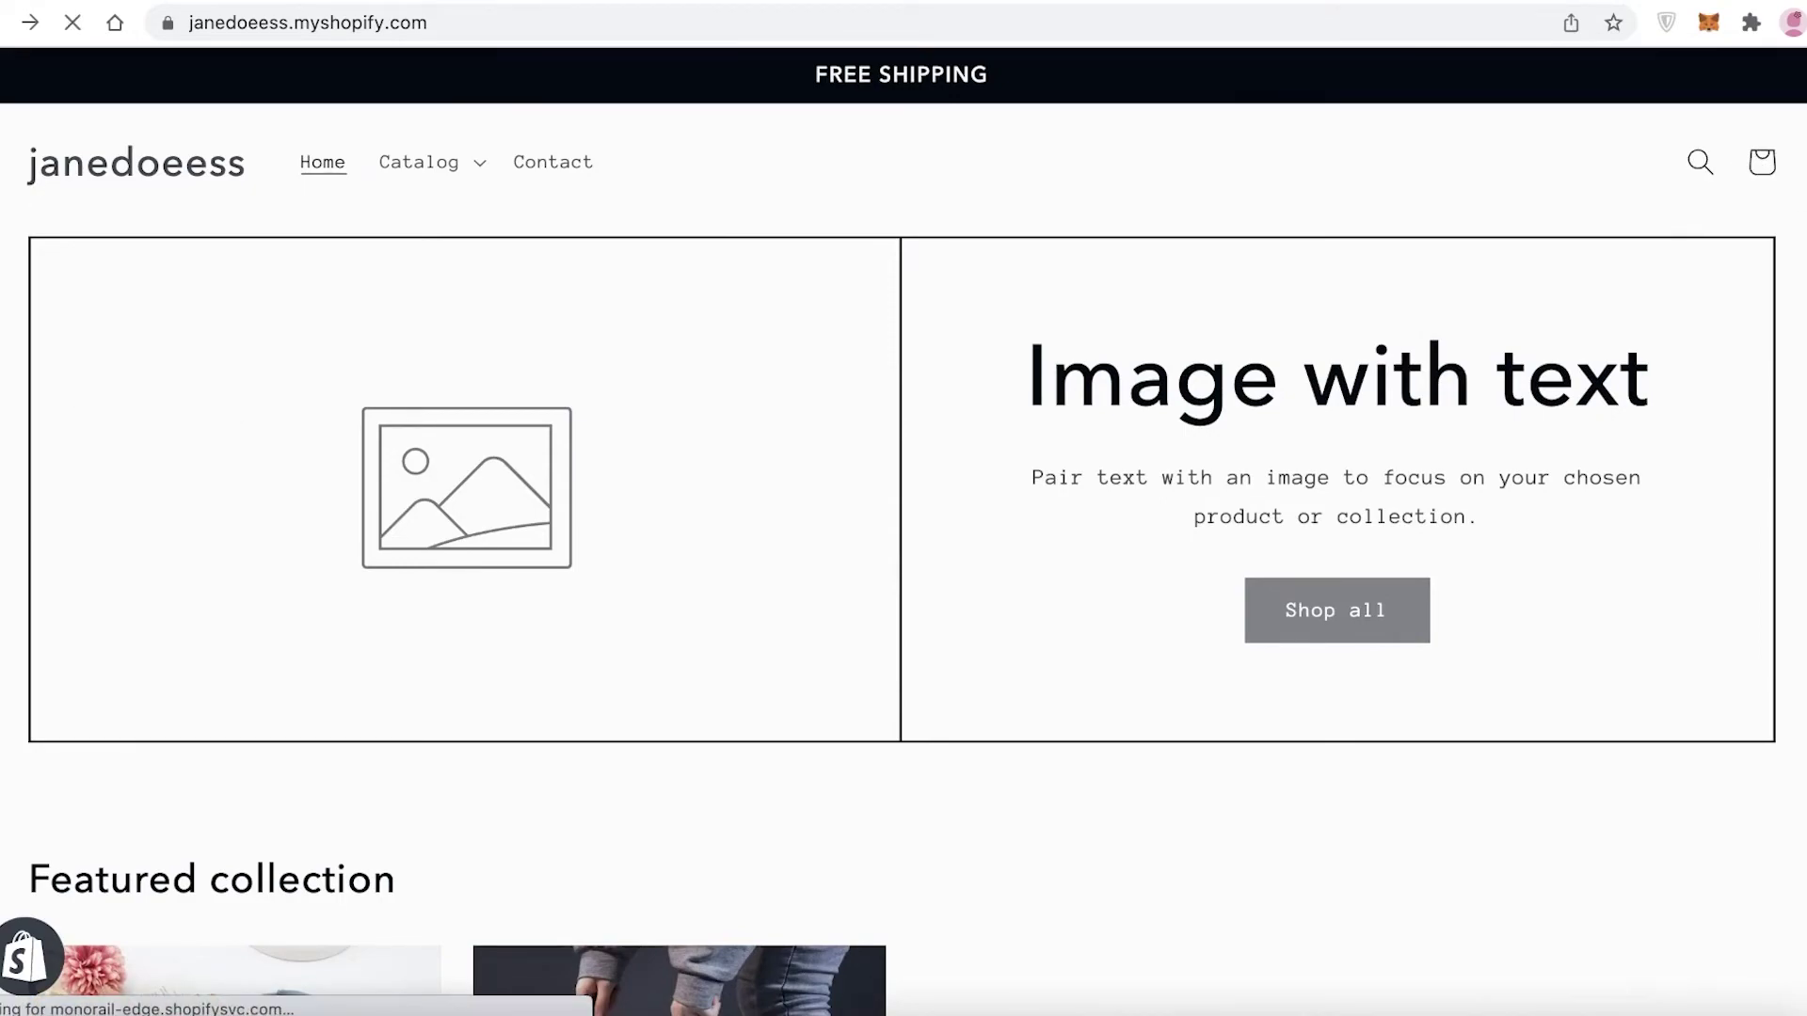
pyautogui.scroll(-2, 1105, 551)
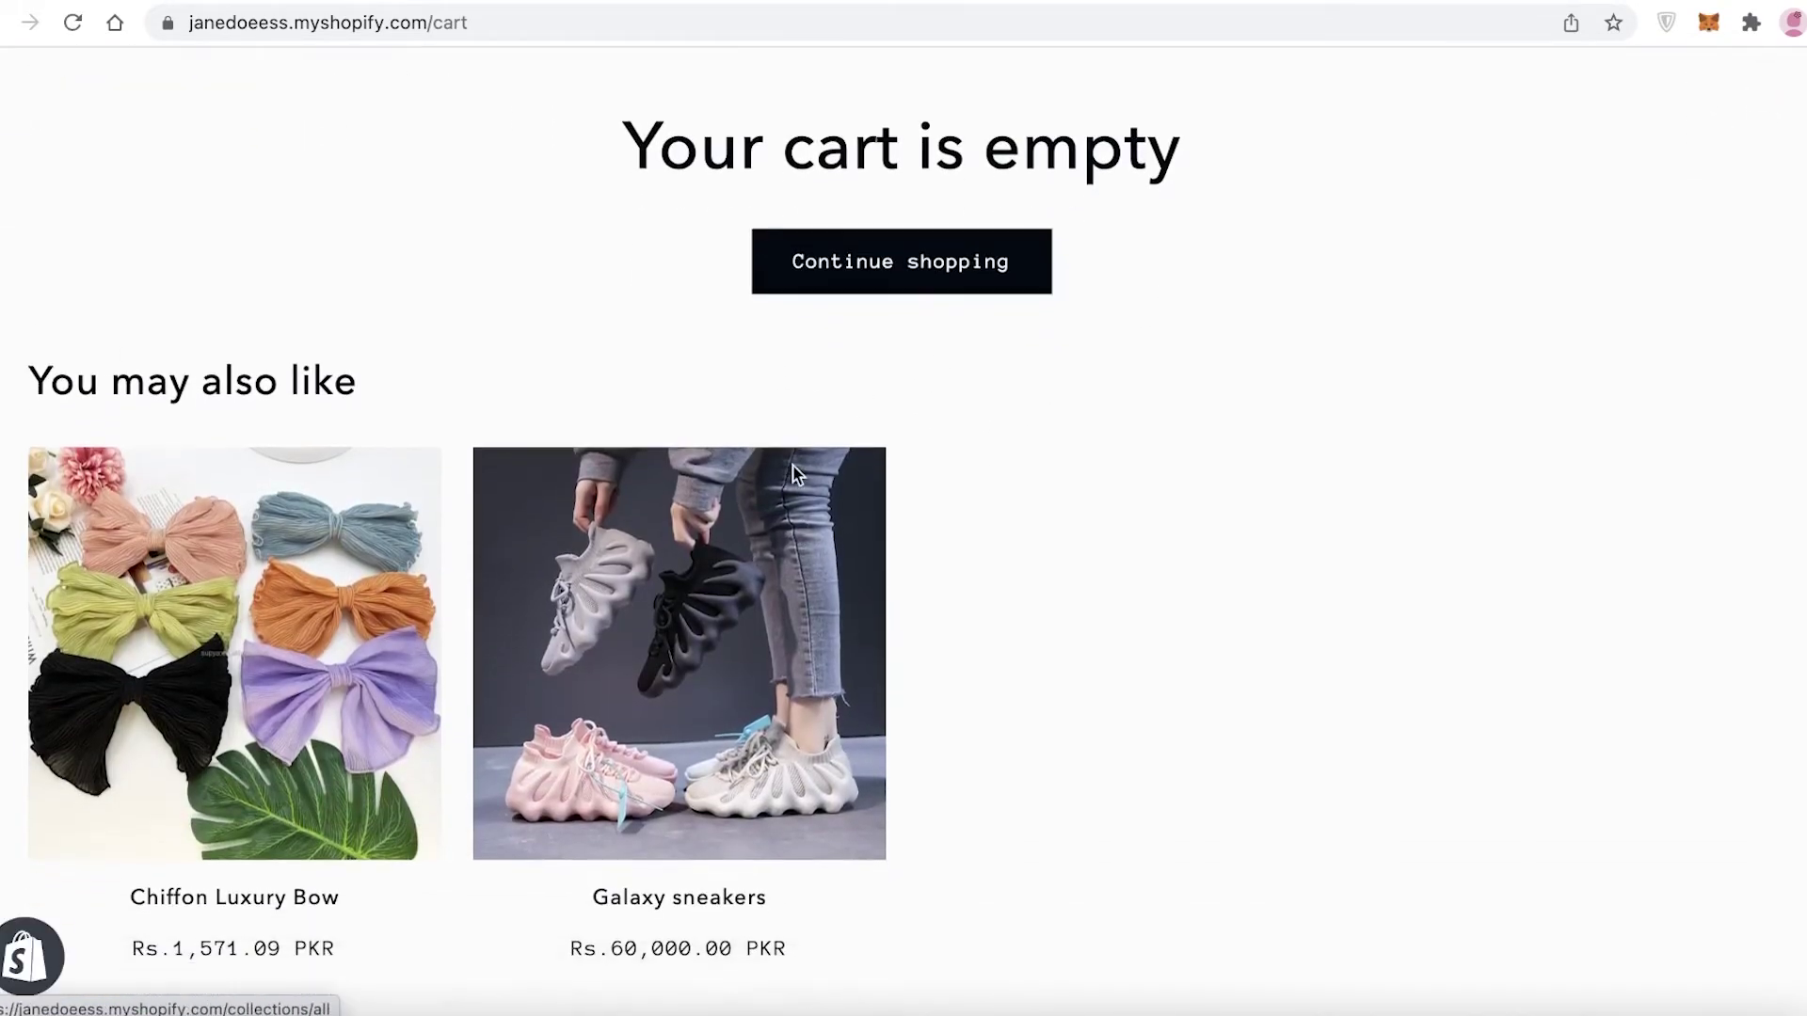
pyautogui.scroll(-5, 797, 474)
pyautogui.scroll(1, 267, 452)
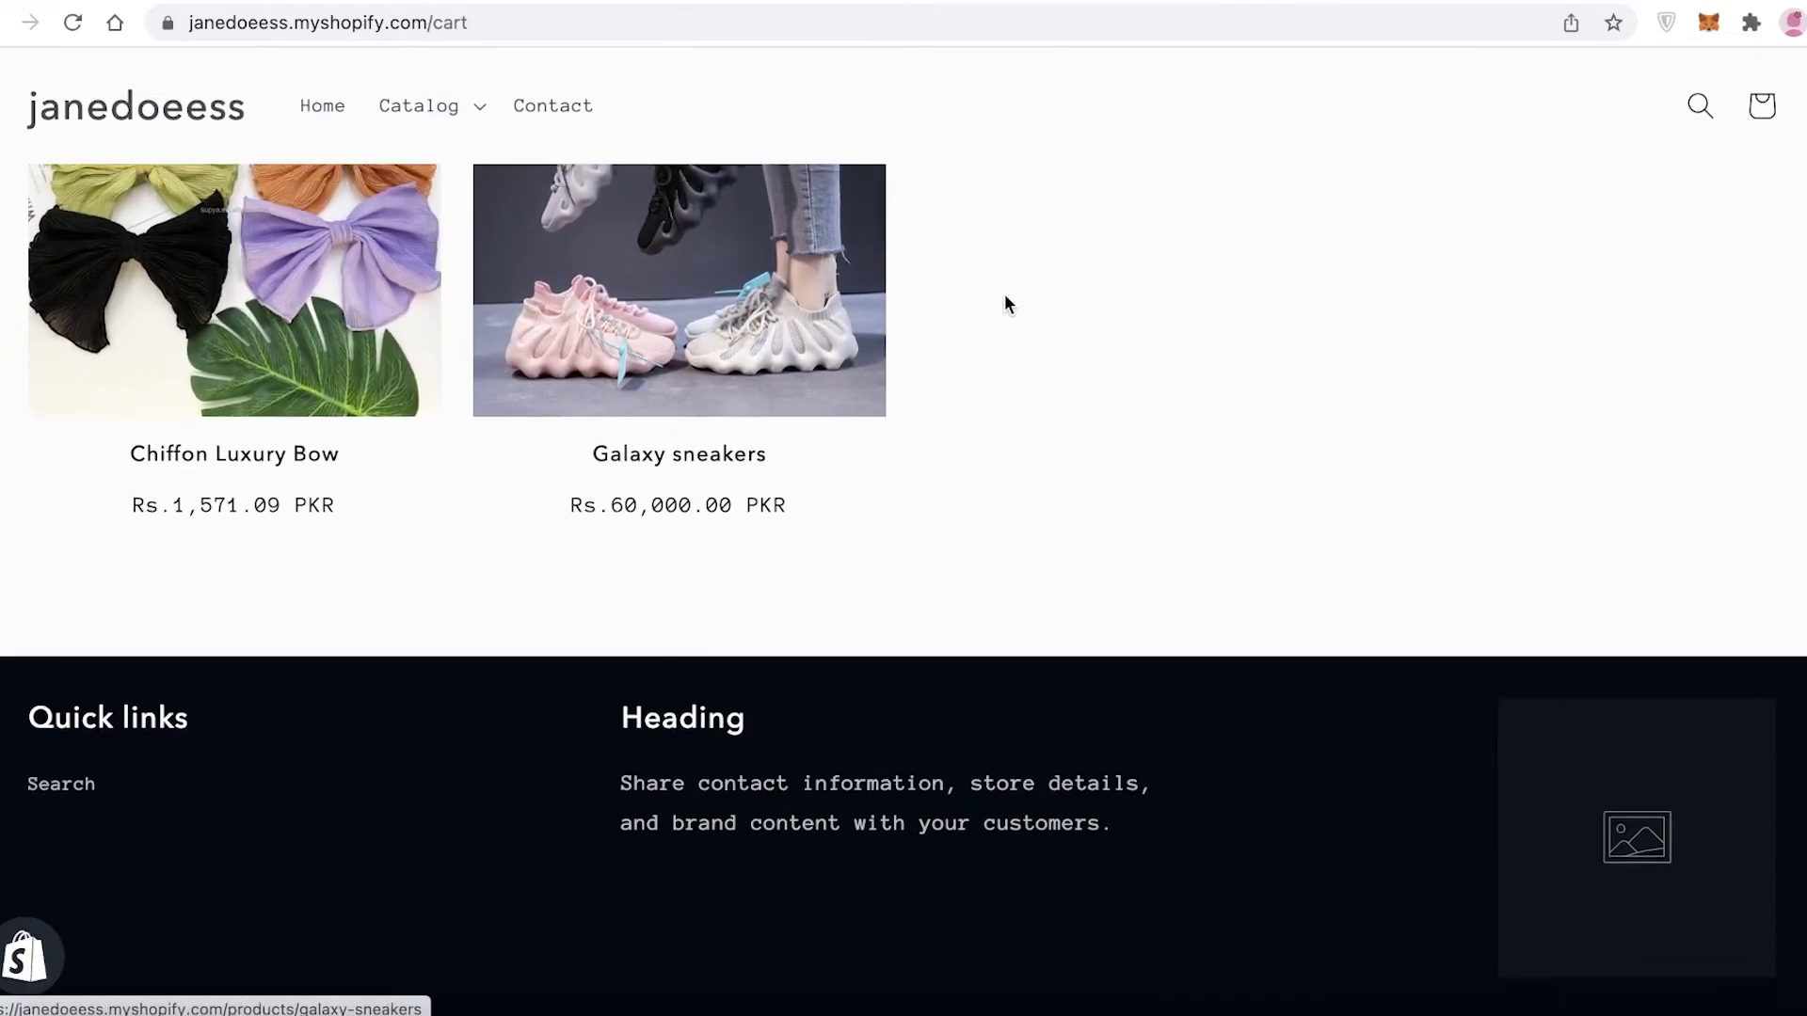
pyautogui.scroll(5, 1008, 303)
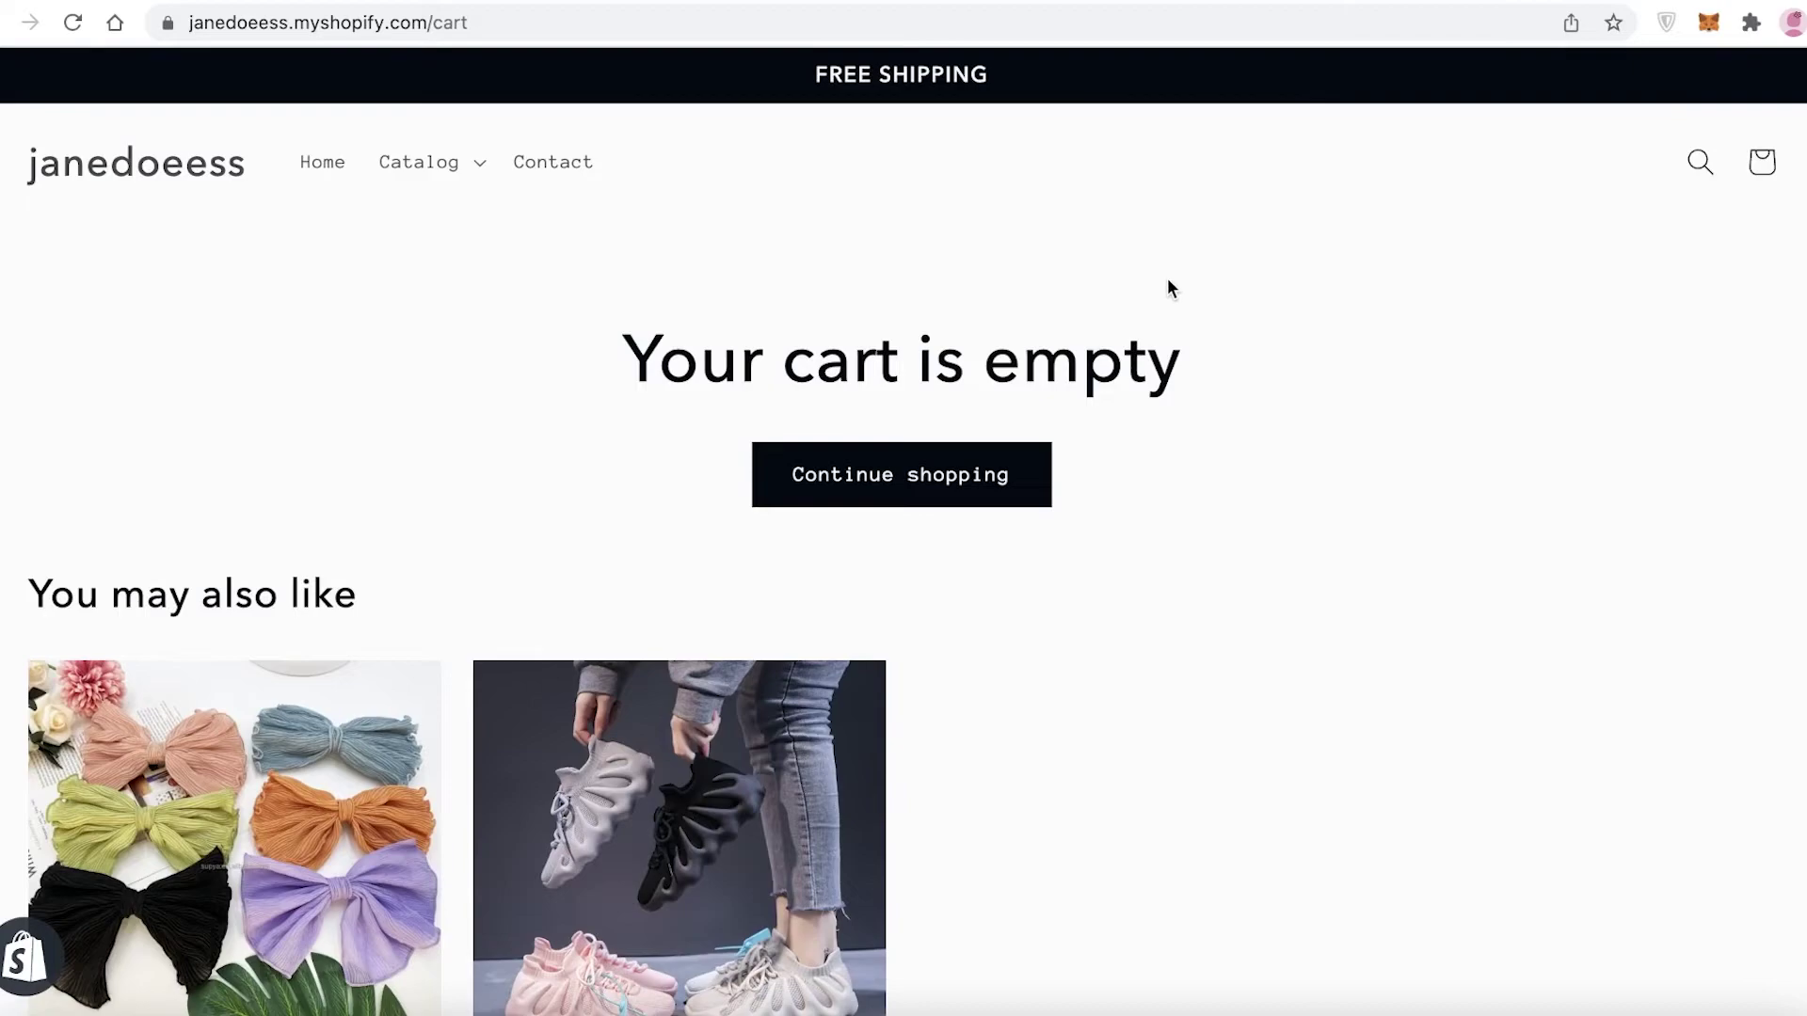
pyautogui.scroll(-2, 283, 461)
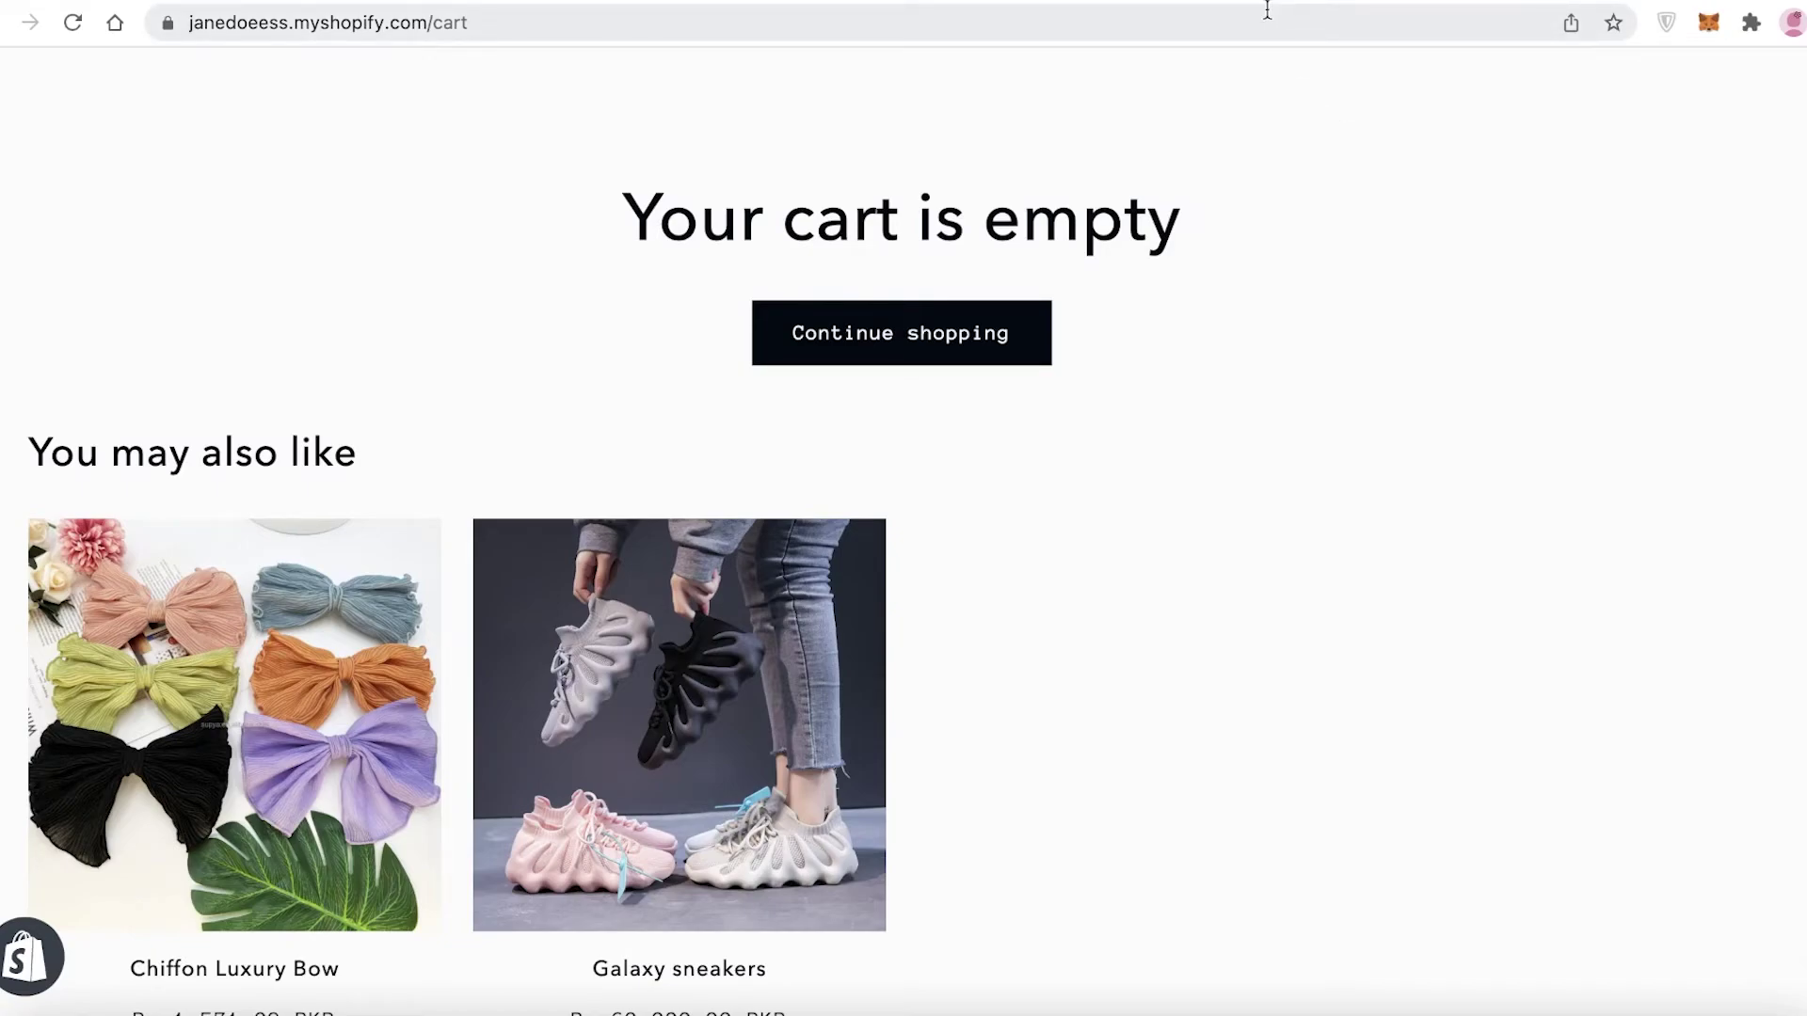
pyautogui.click(565, 5)
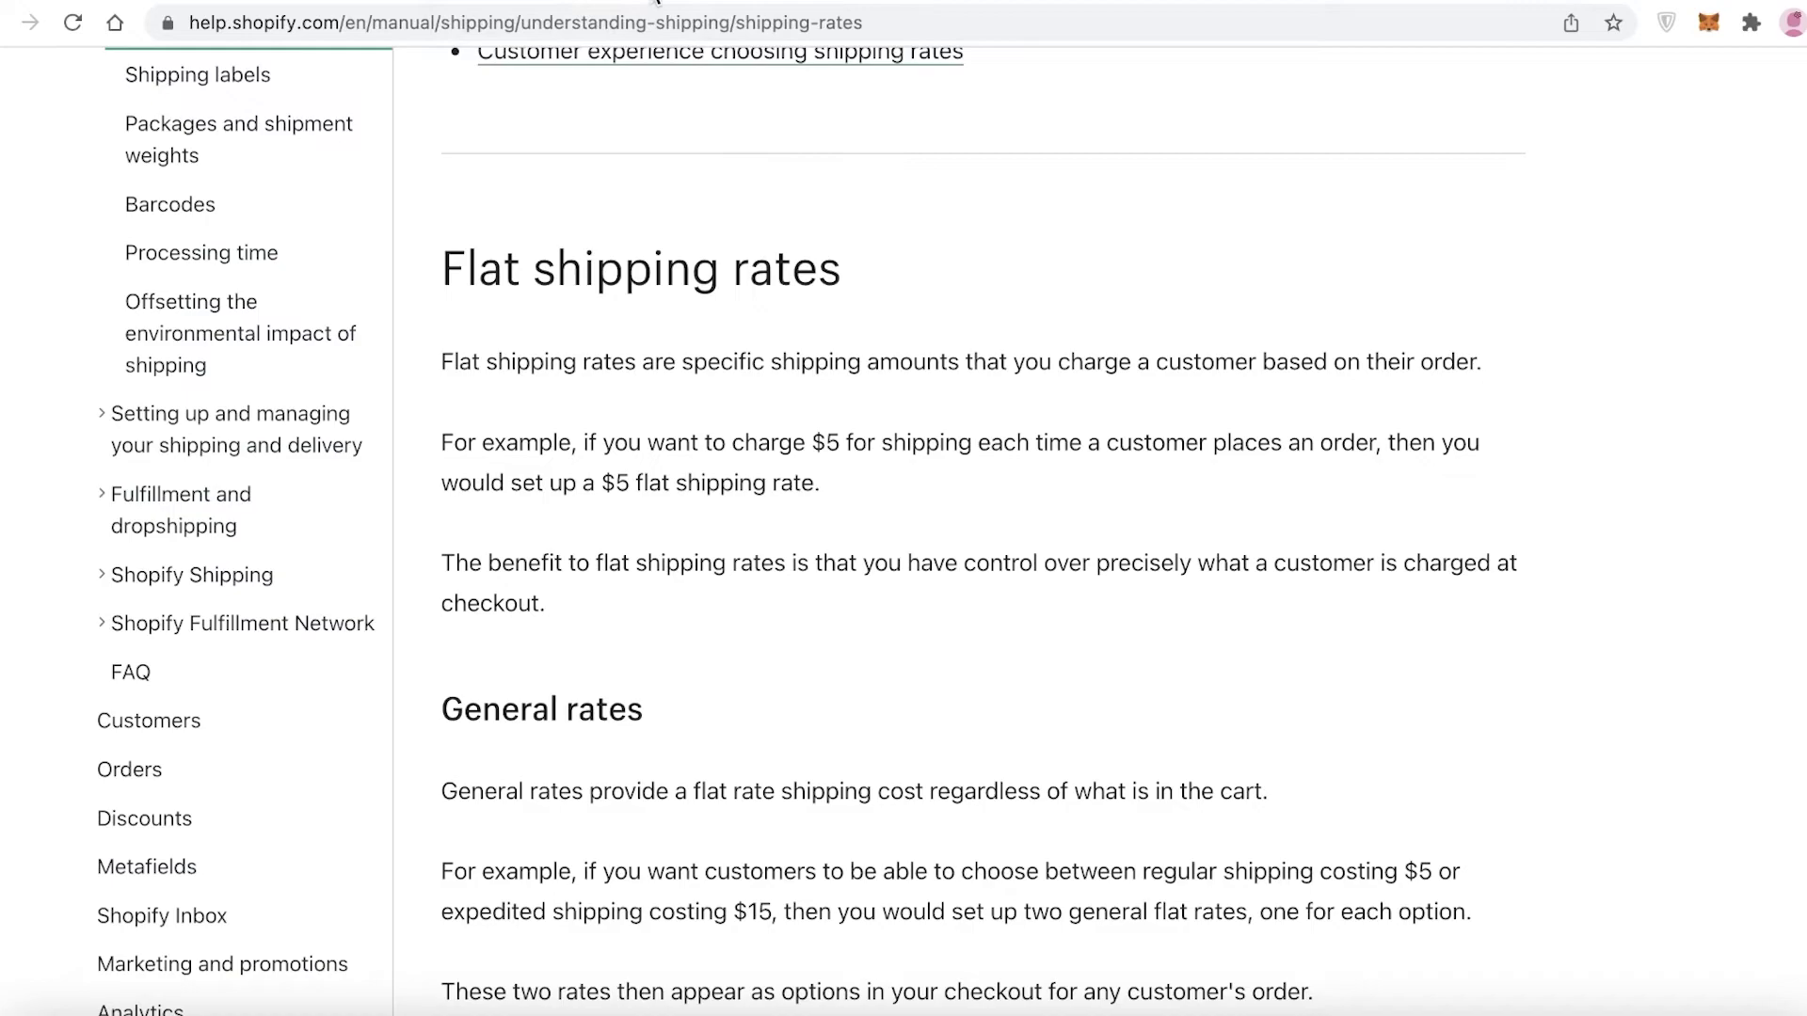
# Step: Flip through the app search, community snippet and Order Minimum App pages, returning to the theme code
pyautogui.click(847, 4)
pyautogui.click(917, 5)
pyautogui.click(735, 4)
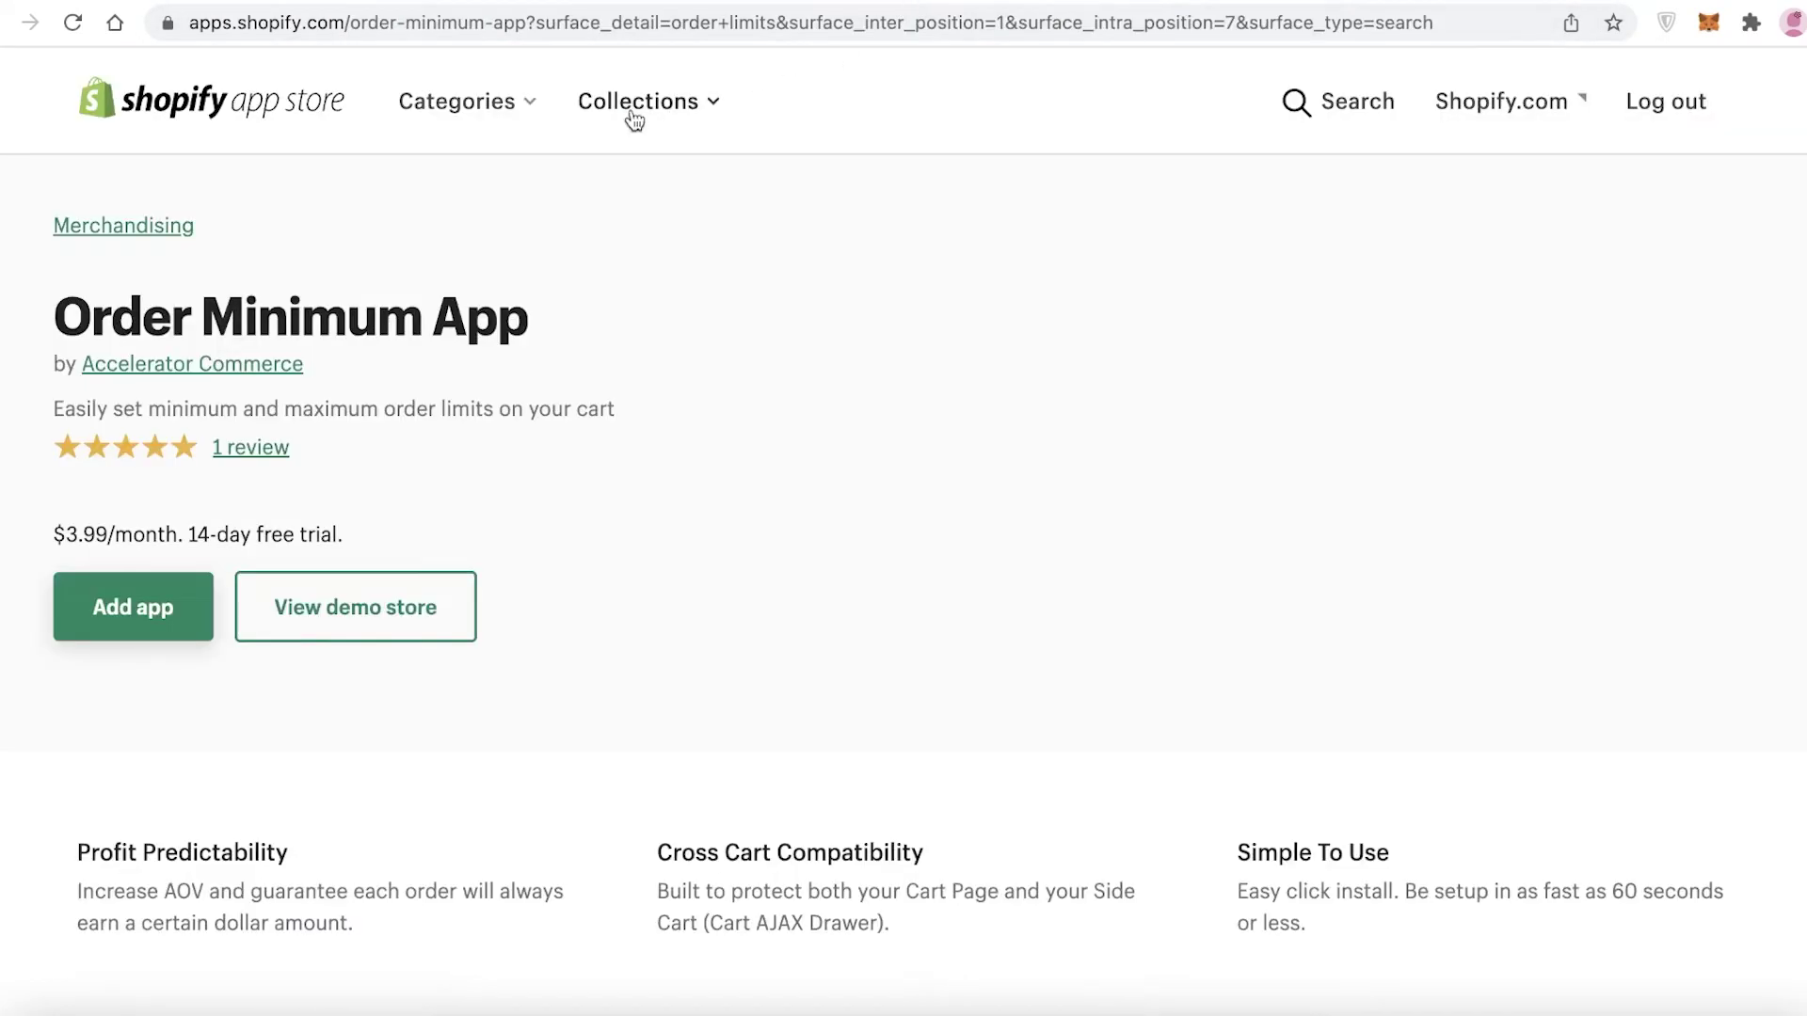
pyautogui.click(1229, 7)
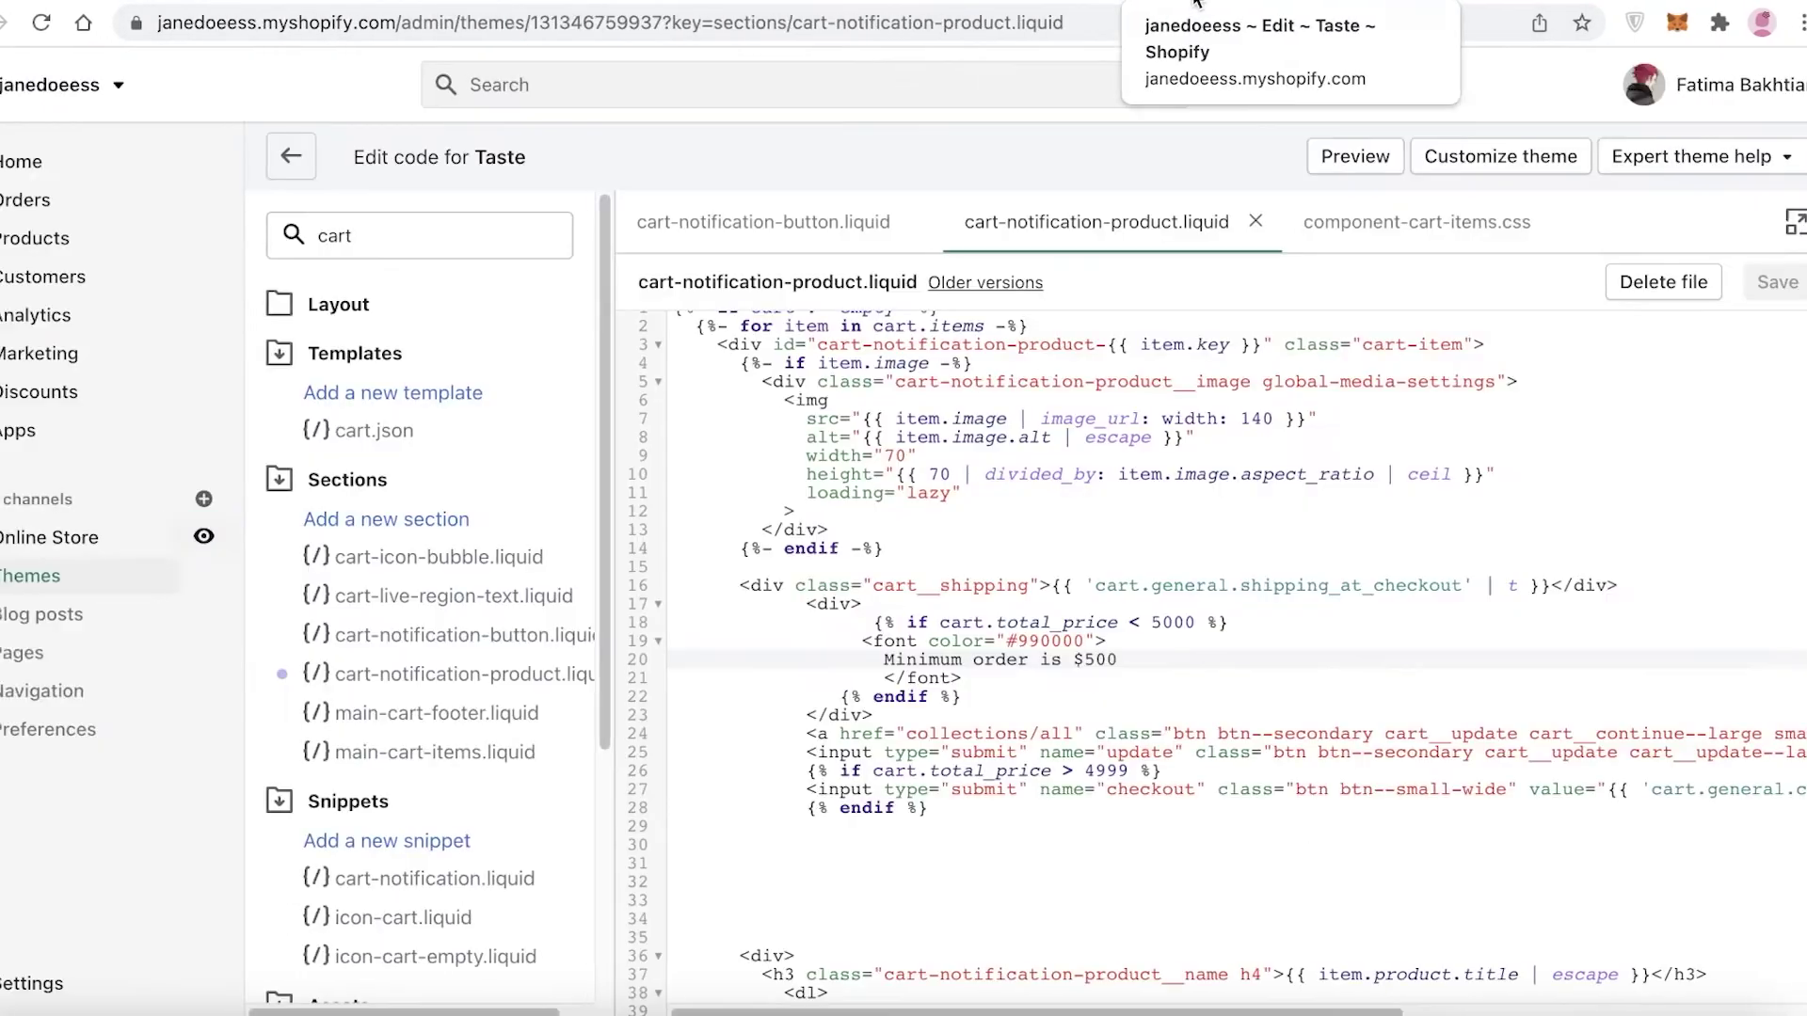
pyautogui.scroll(1, 807, 734)
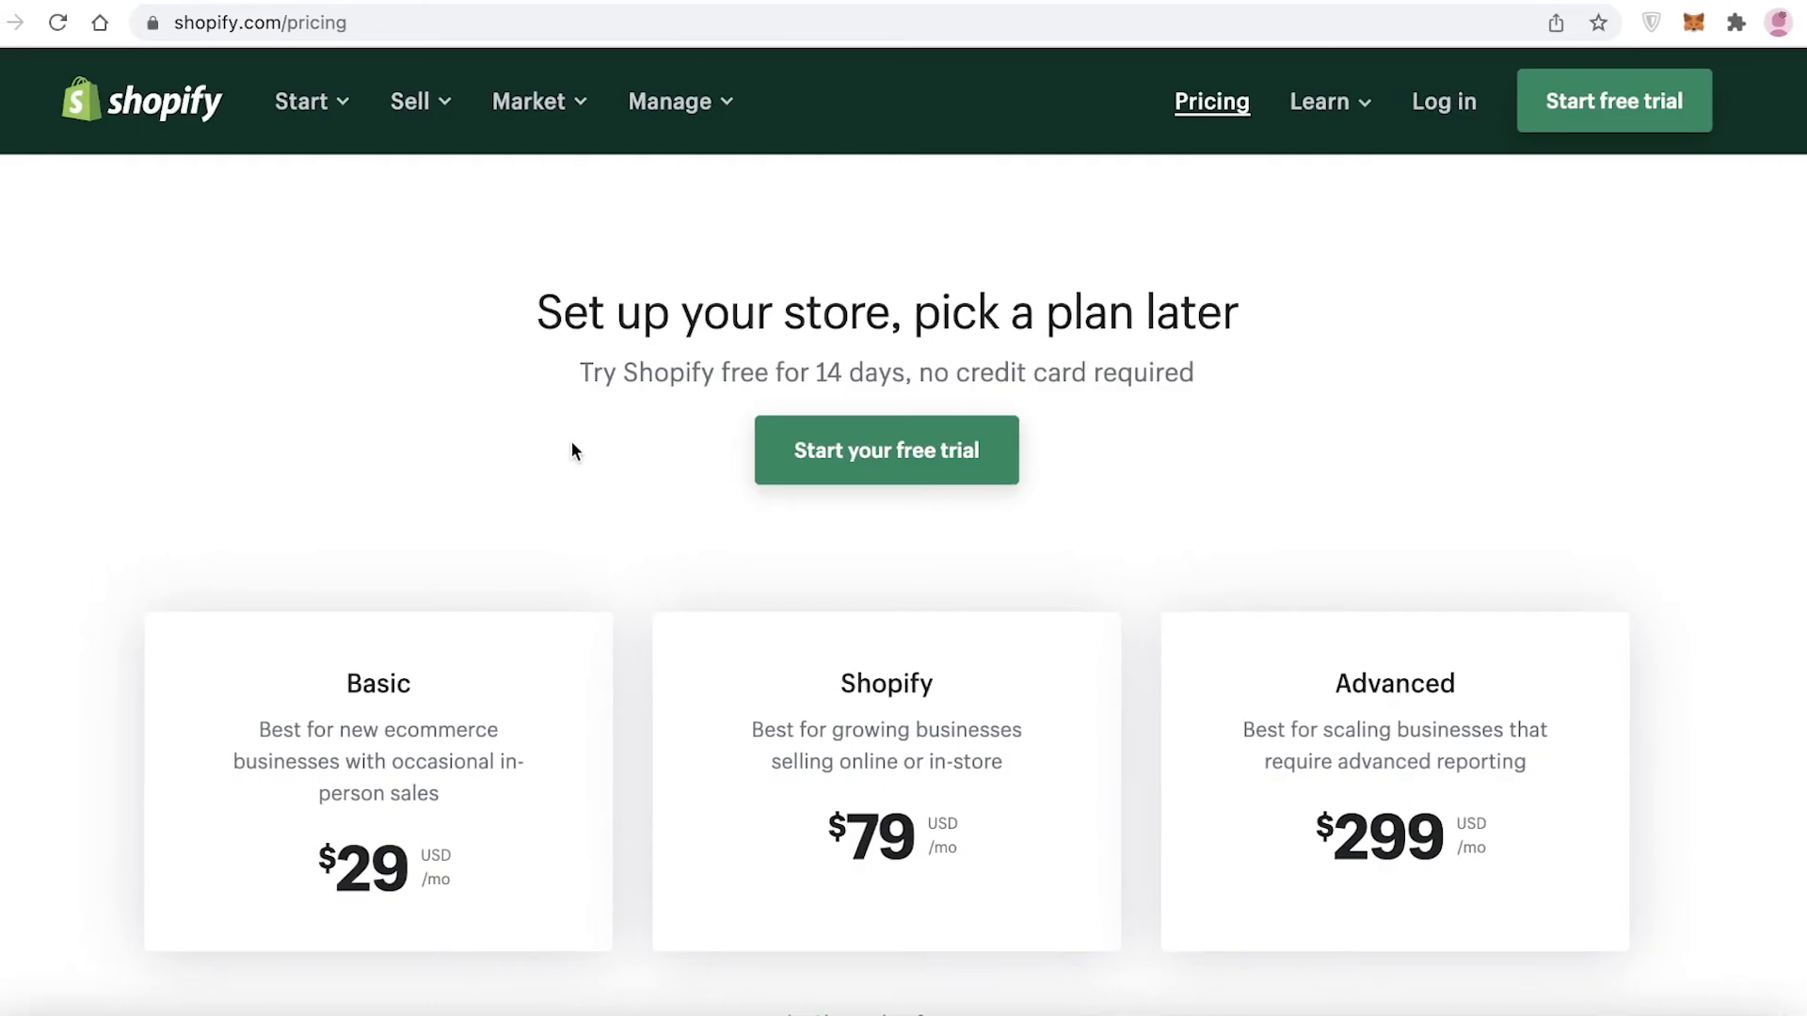
pyautogui.scroll(-1, 576, 452)
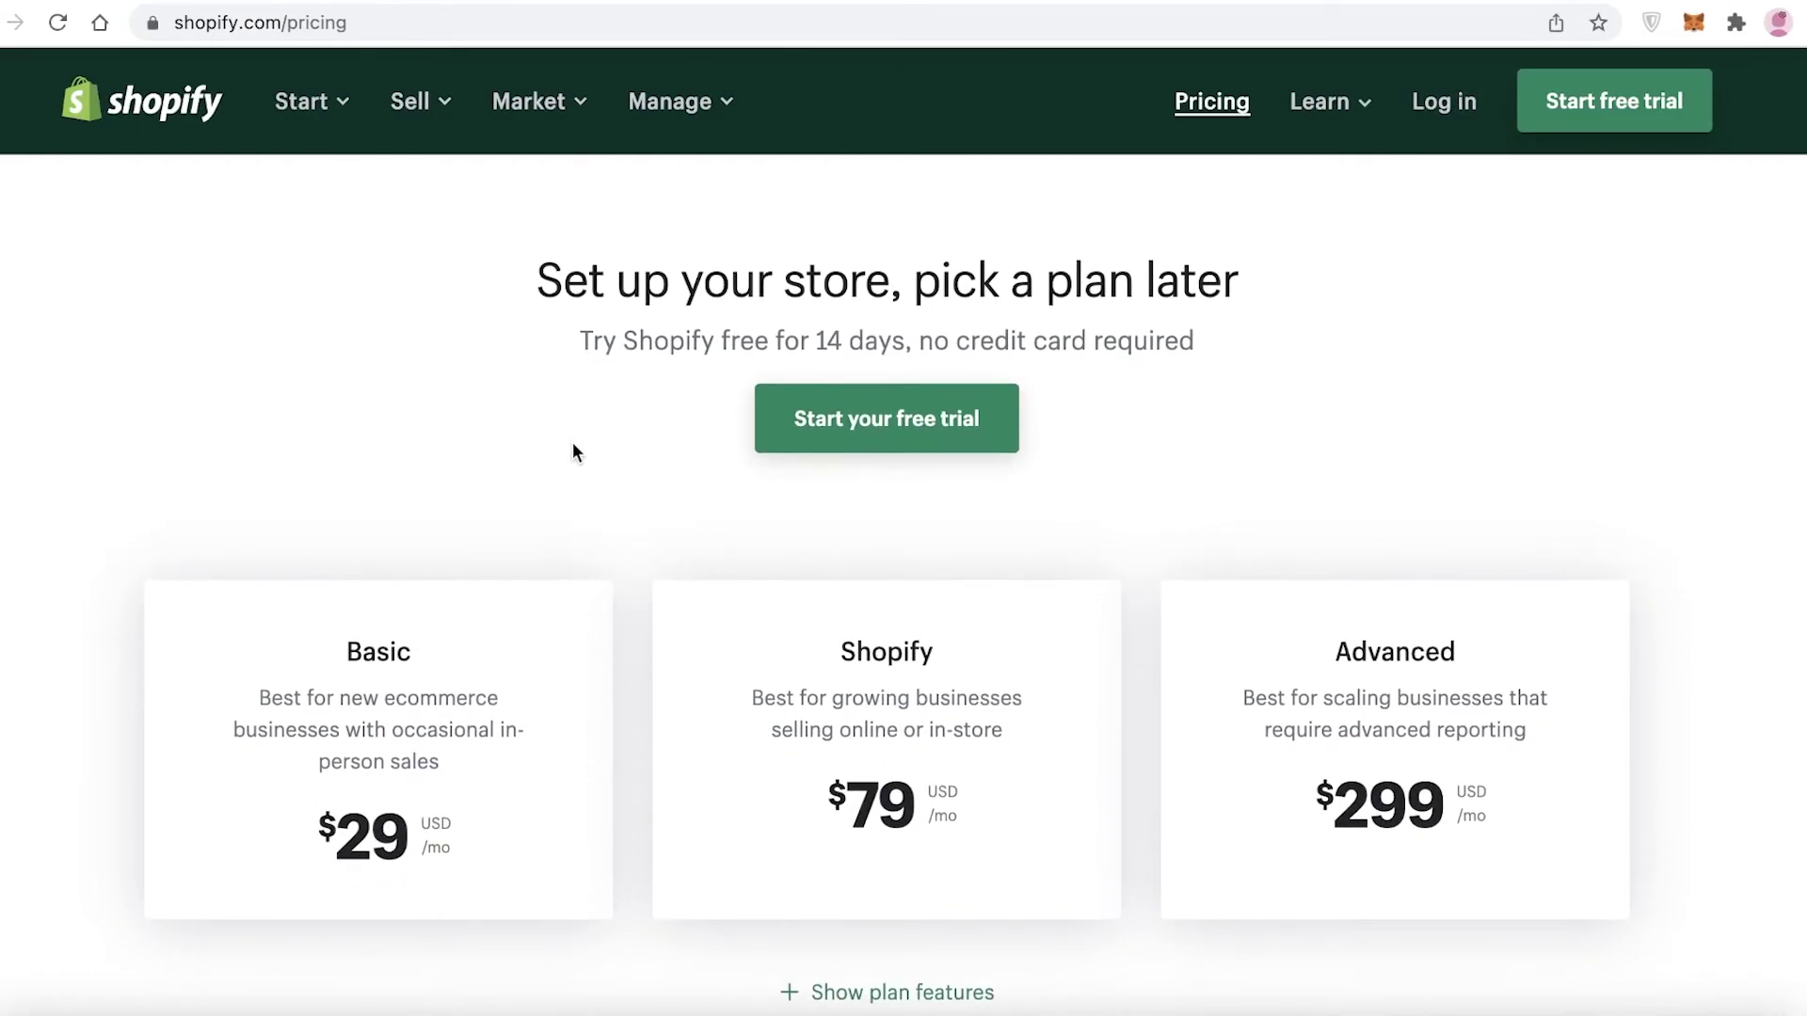